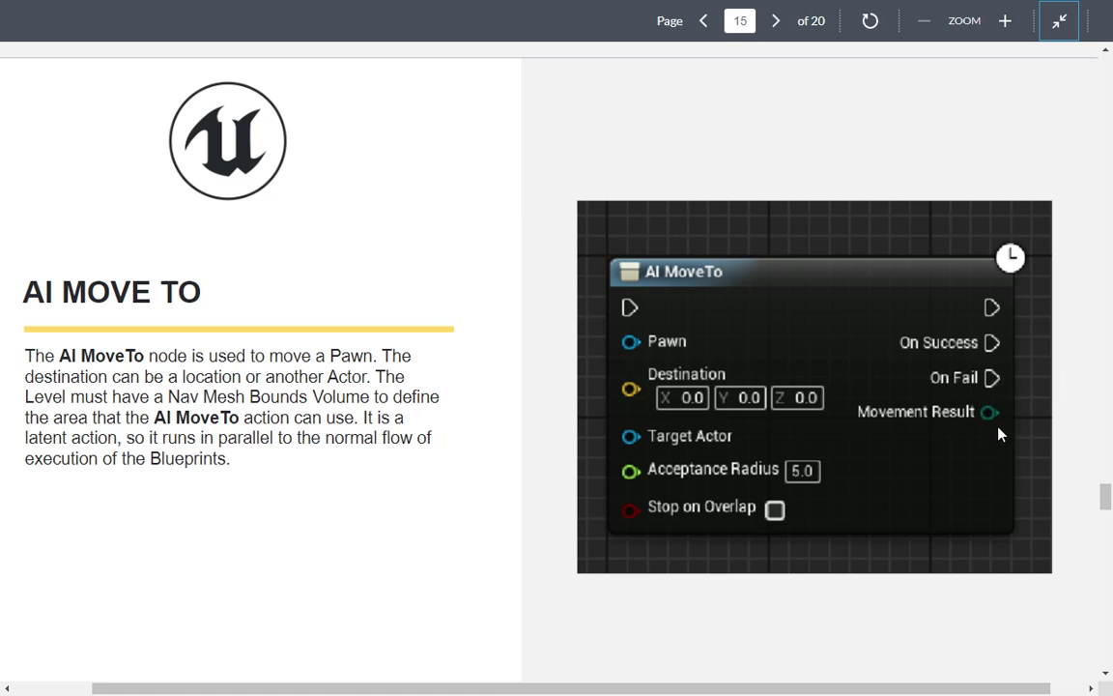
# Read the remaining lecture slides, from AI Move To through Execute Console Command to the summary
pyautogui.scroll(-8, 484, 405)
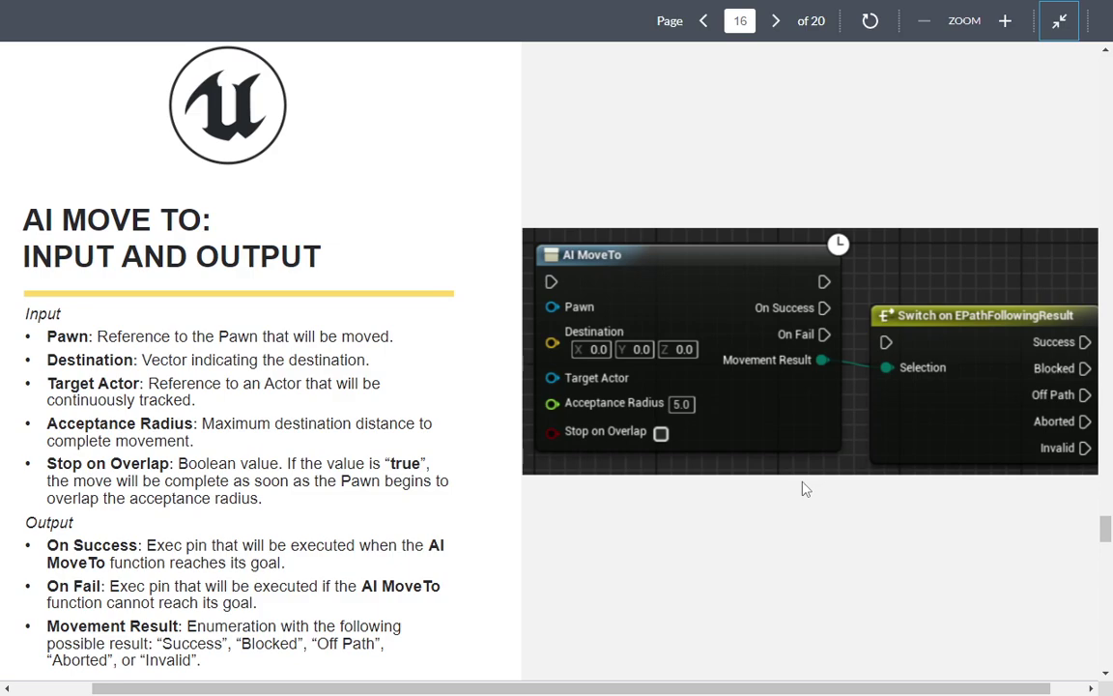
pyautogui.scroll(-7, 806, 489)
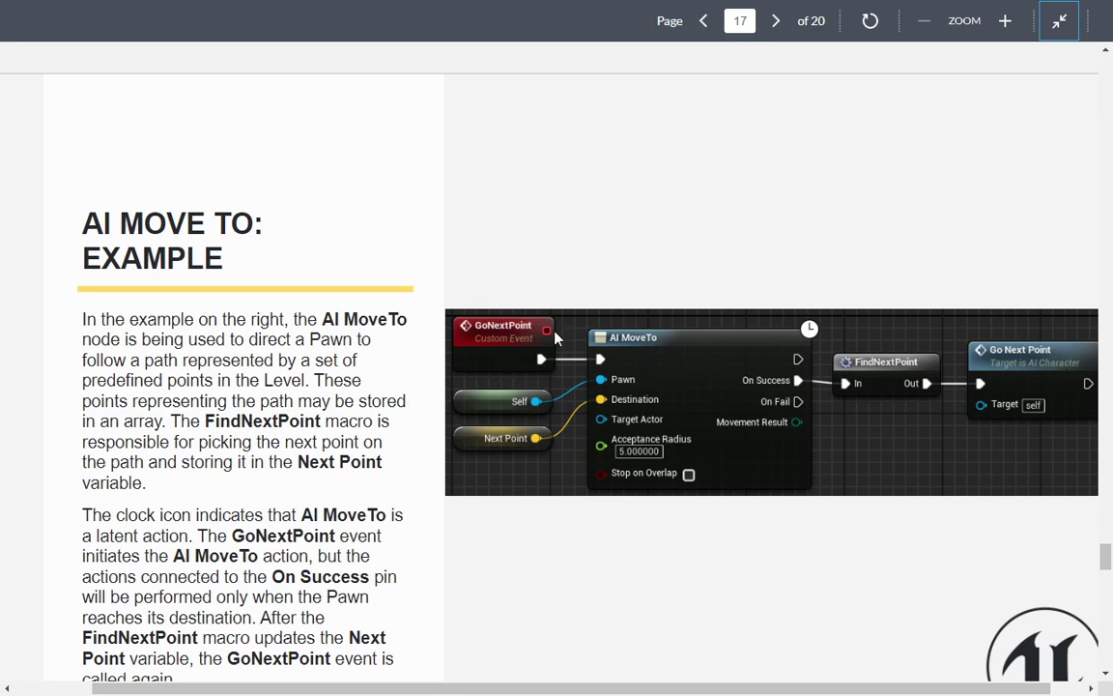
pyautogui.scroll(-10, 514, 368)
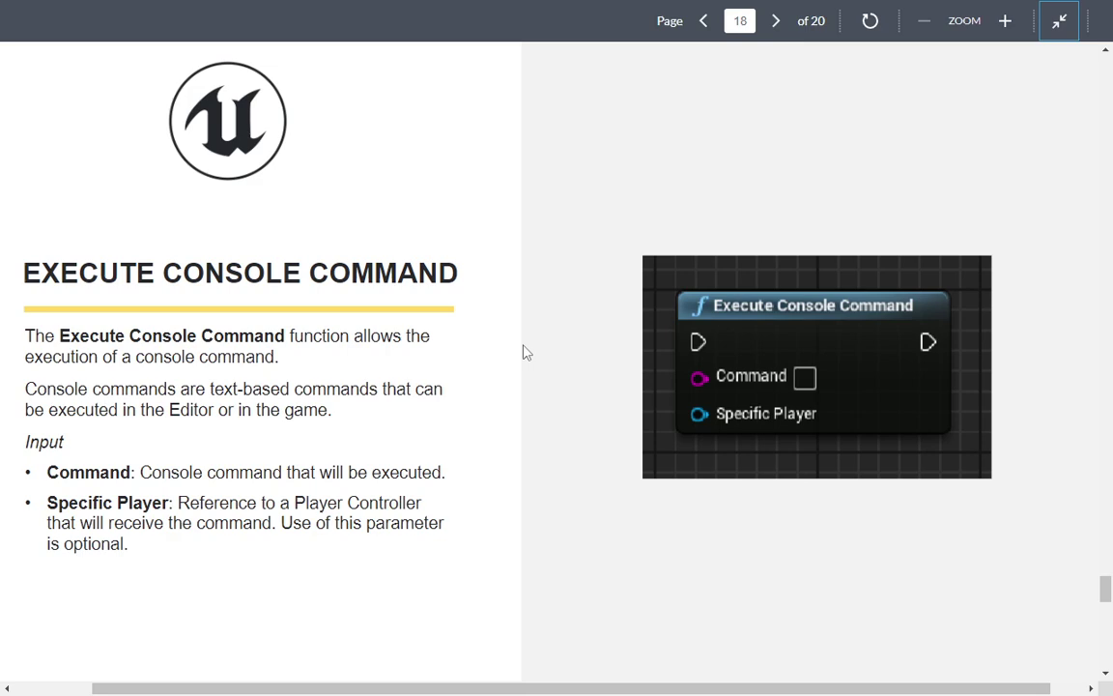
pyautogui.scroll(-8, 246, 473)
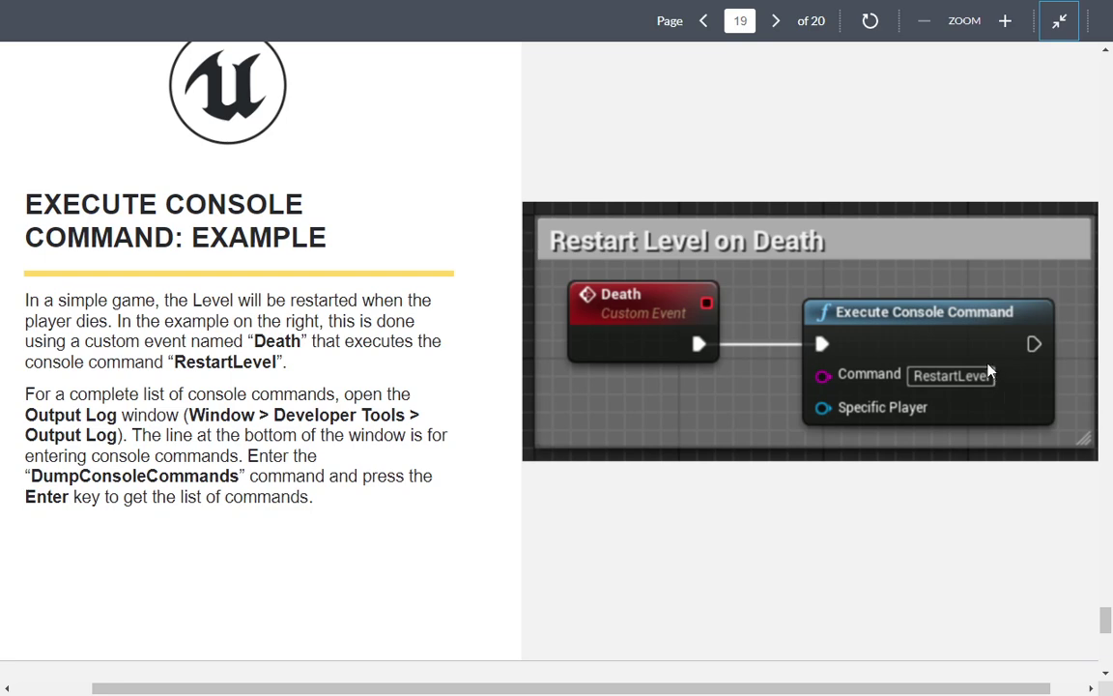
pyautogui.scroll(-7, 472, 495)
pyautogui.scroll(-1, 472, 496)
pyautogui.scroll(1, 471, 495)
# Leave the full-screen slides, switch to the Unreal Project Browser and open the GAME1303 project without the Fall2024 suffix
pyautogui.press('Escape')
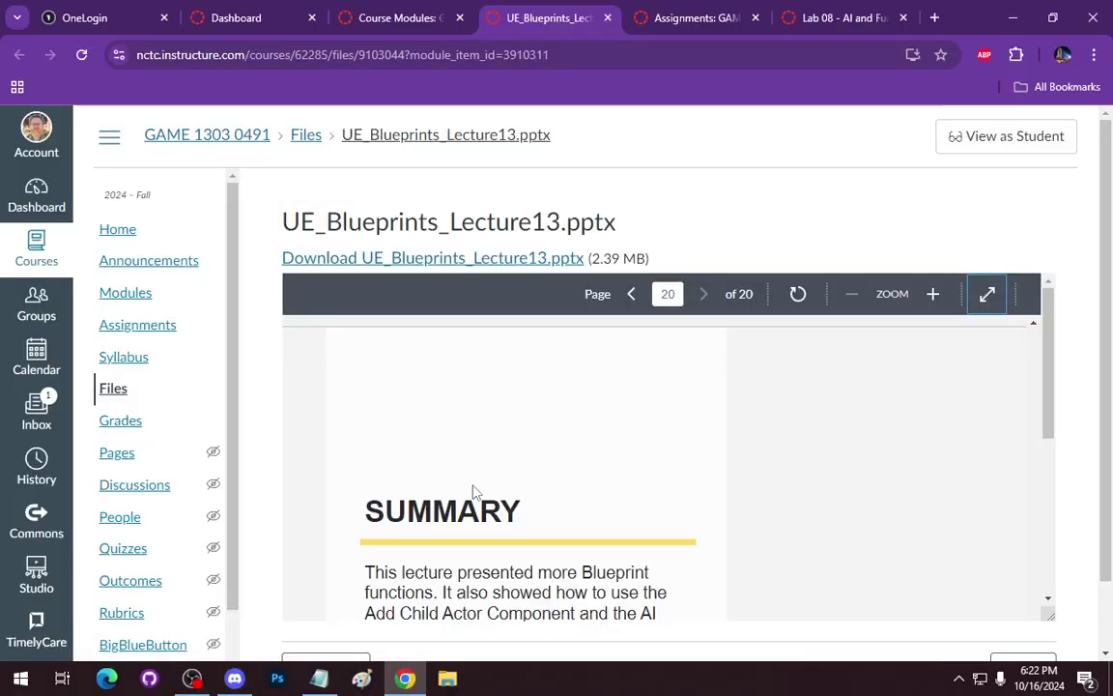
pyautogui.click(1012, 17)
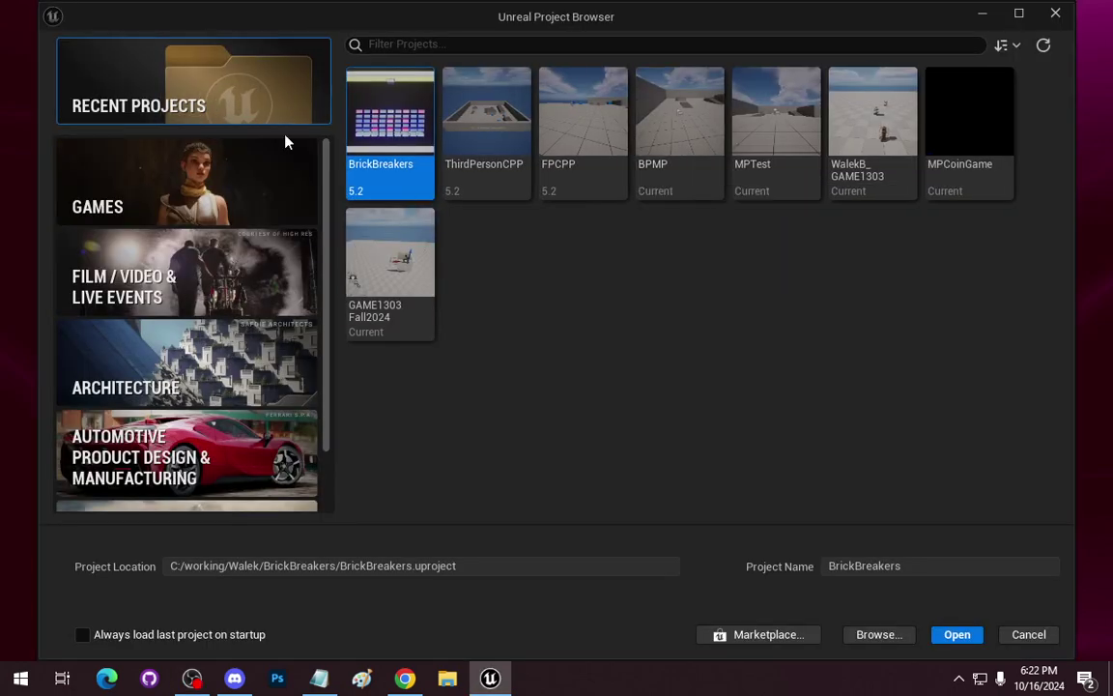
pyautogui.doubleClick(855, 171)
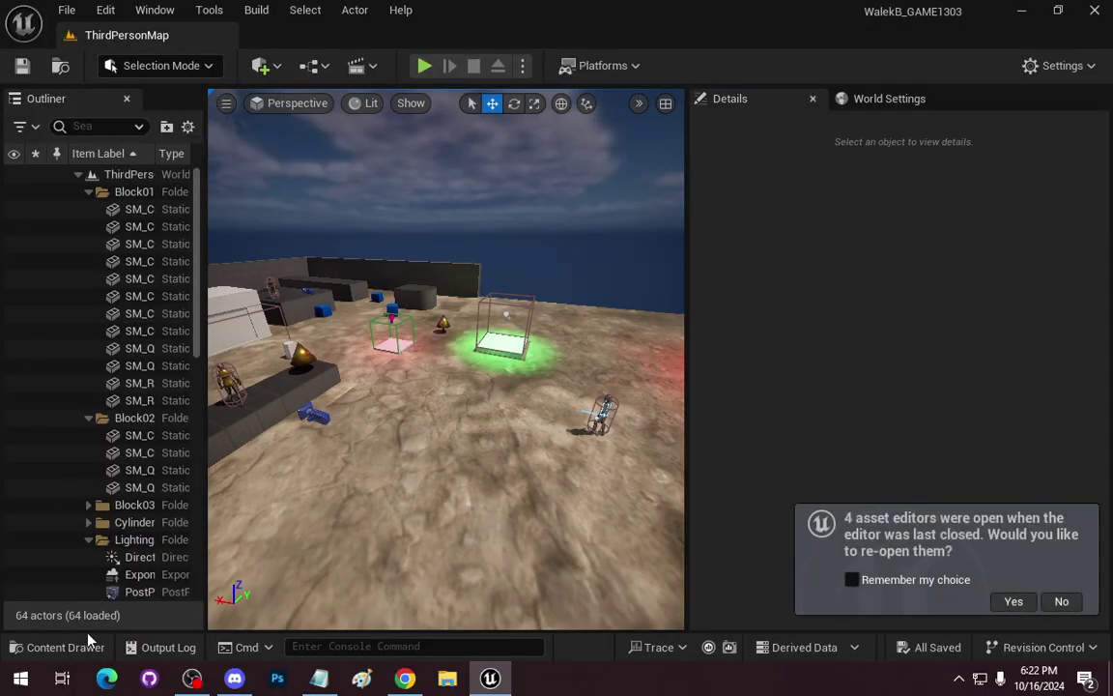
# Create a new folder named Lab08 directly inside the project's Content folder
pyautogui.click(72, 647)
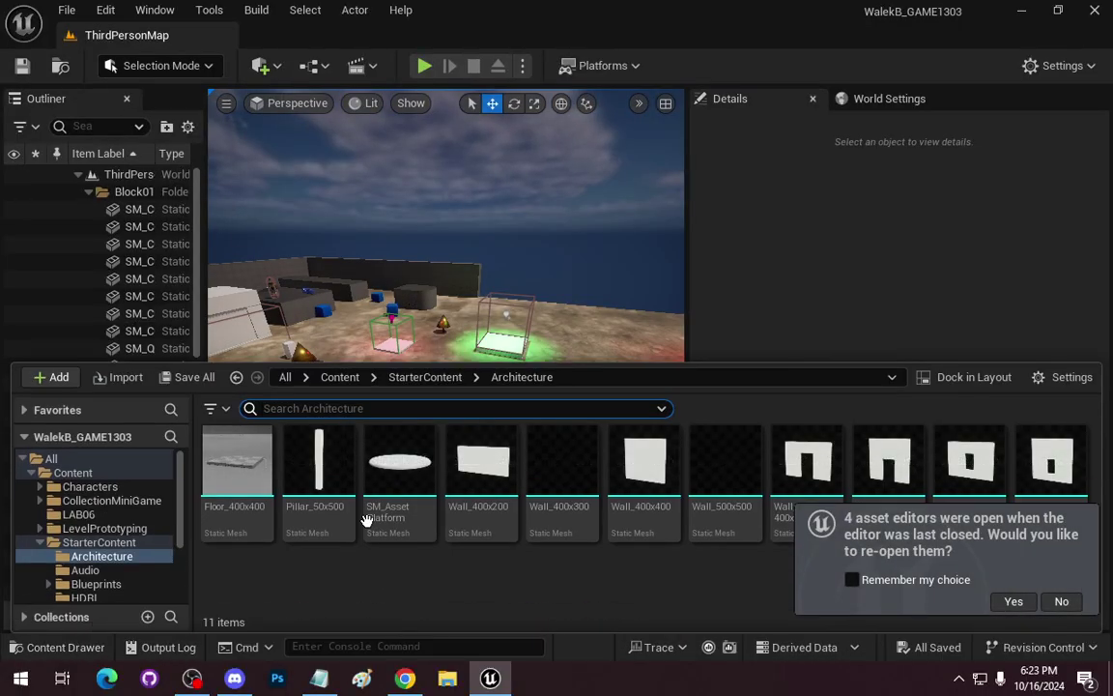
pyautogui.click(340, 378)
pyautogui.rightClick(556, 588)
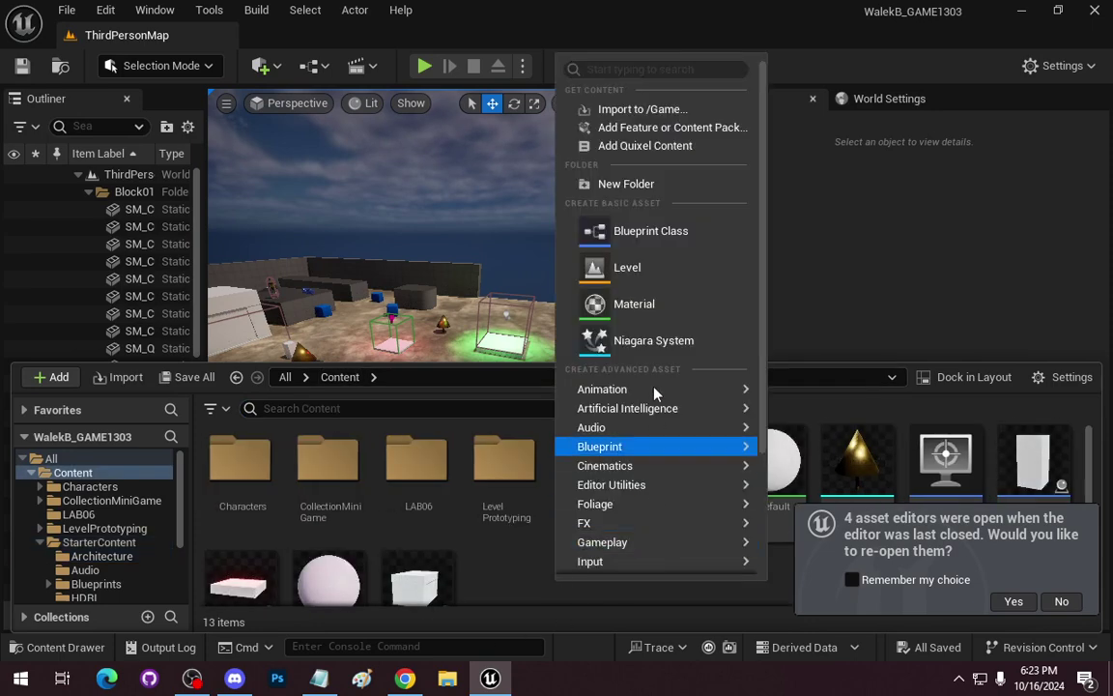
pyautogui.click(626, 183)
pyautogui.write('Lab08')
pyautogui.press('Return')
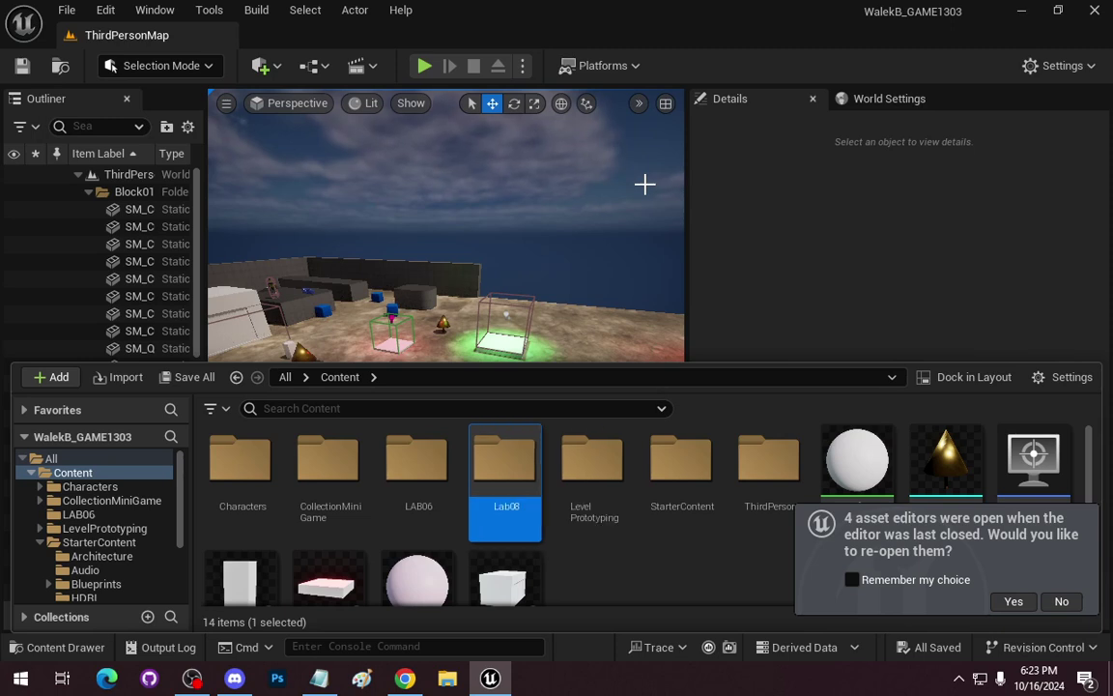
# Create an Actor-based Blueprint Class named bp_RotatingExample inside the Lab08 folder
pyautogui.doubleClick(517, 459)
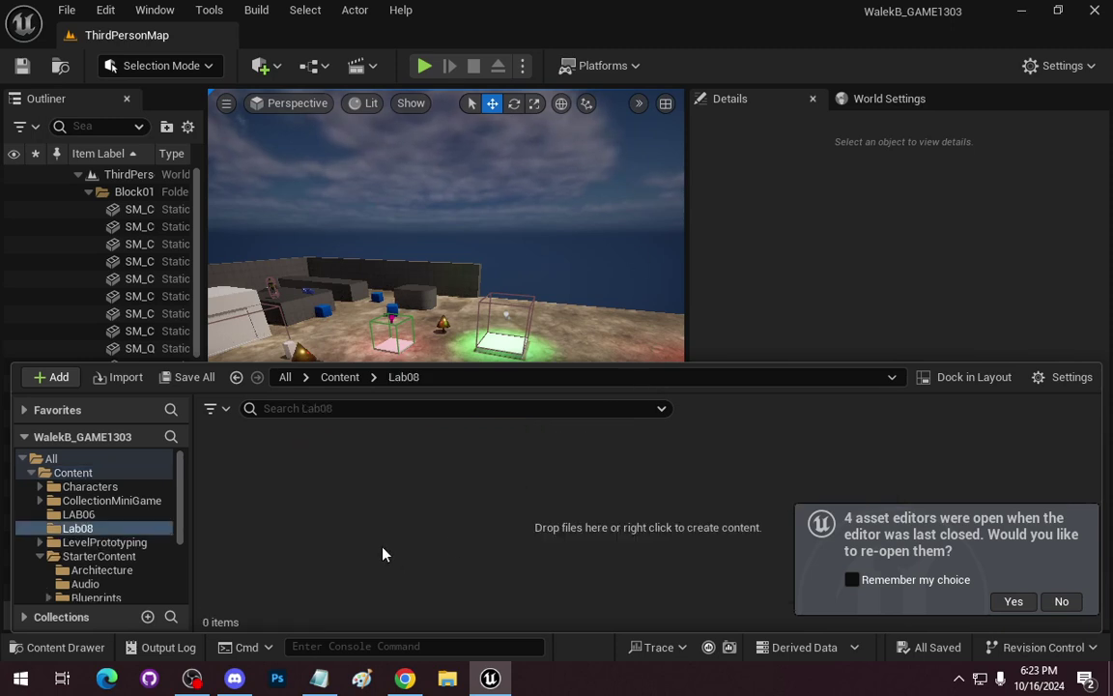
pyautogui.rightClick(336, 493)
pyautogui.click(447, 313)
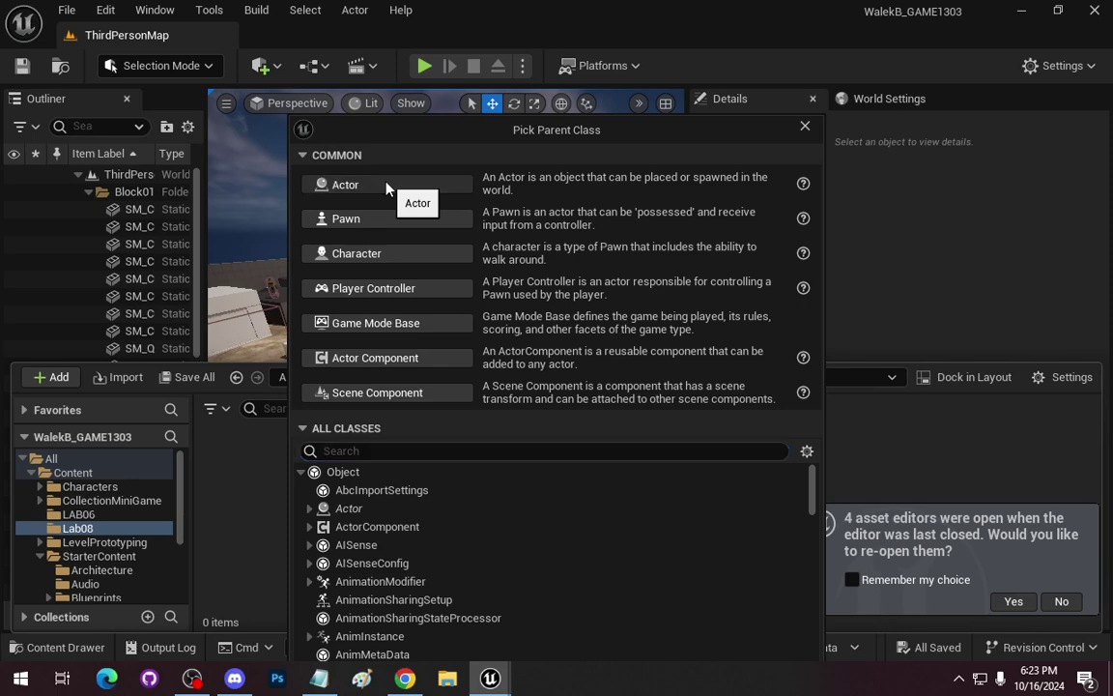
pyautogui.click(387, 186)
pyautogui.write('bp_')
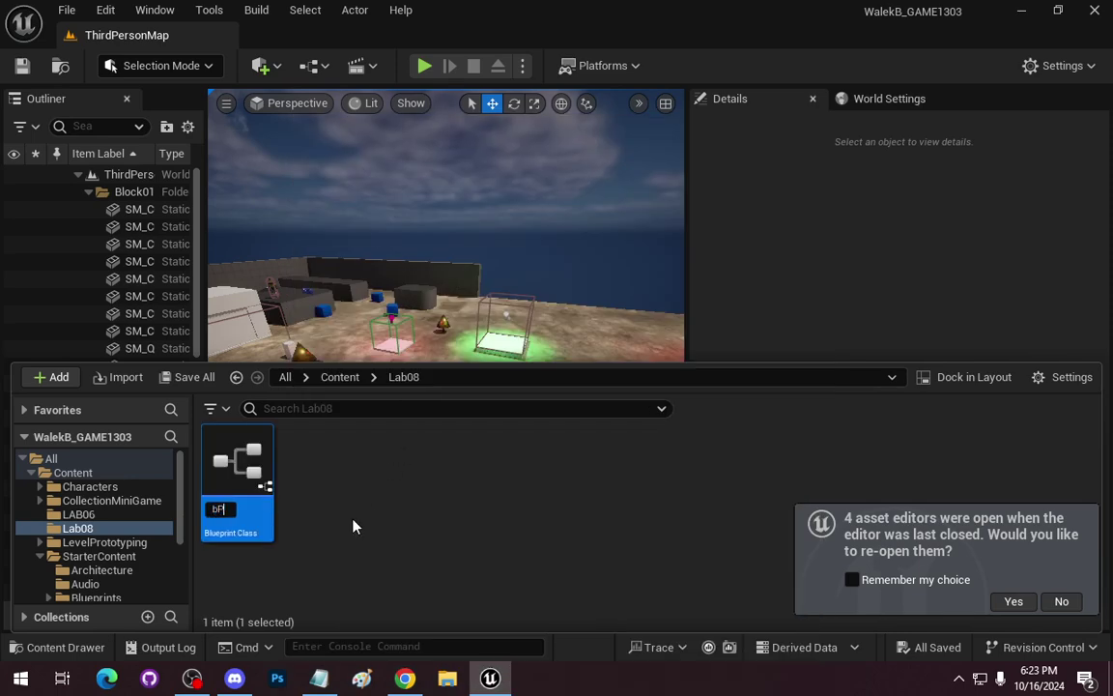
pyautogui.write('Roatt')
pyautogui.press('BackSpace')
pyautogui.press('BackSpace')
pyautogui.press('BackSpace')
pyautogui.write('tating')
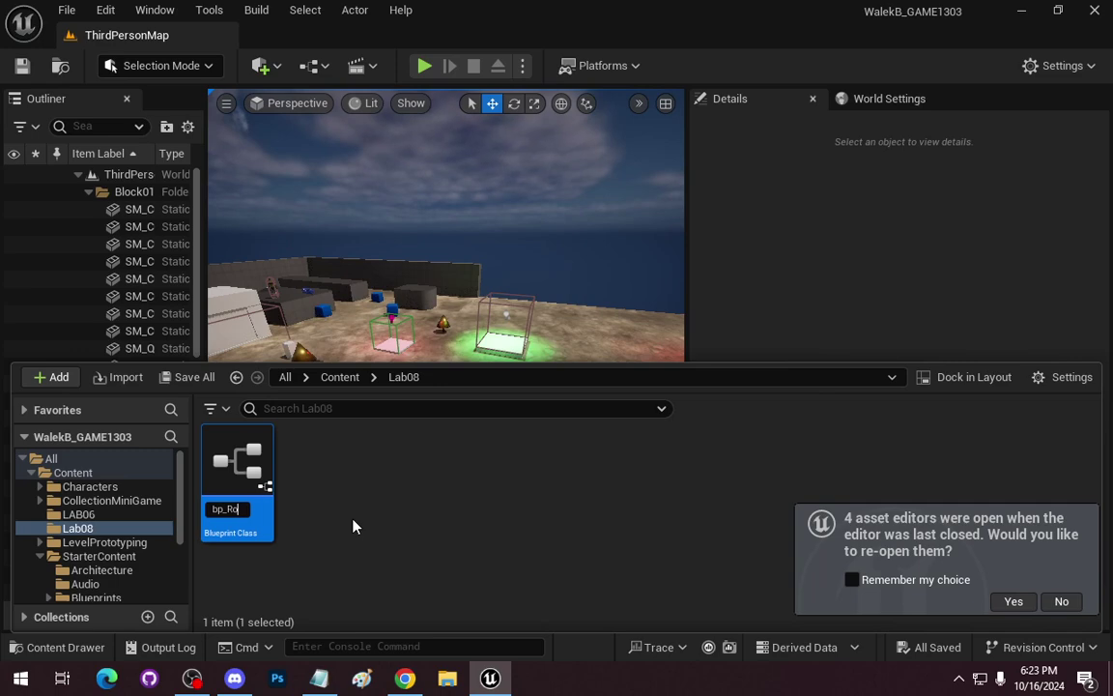
pyautogui.write('Example')
pyautogui.press('Return')
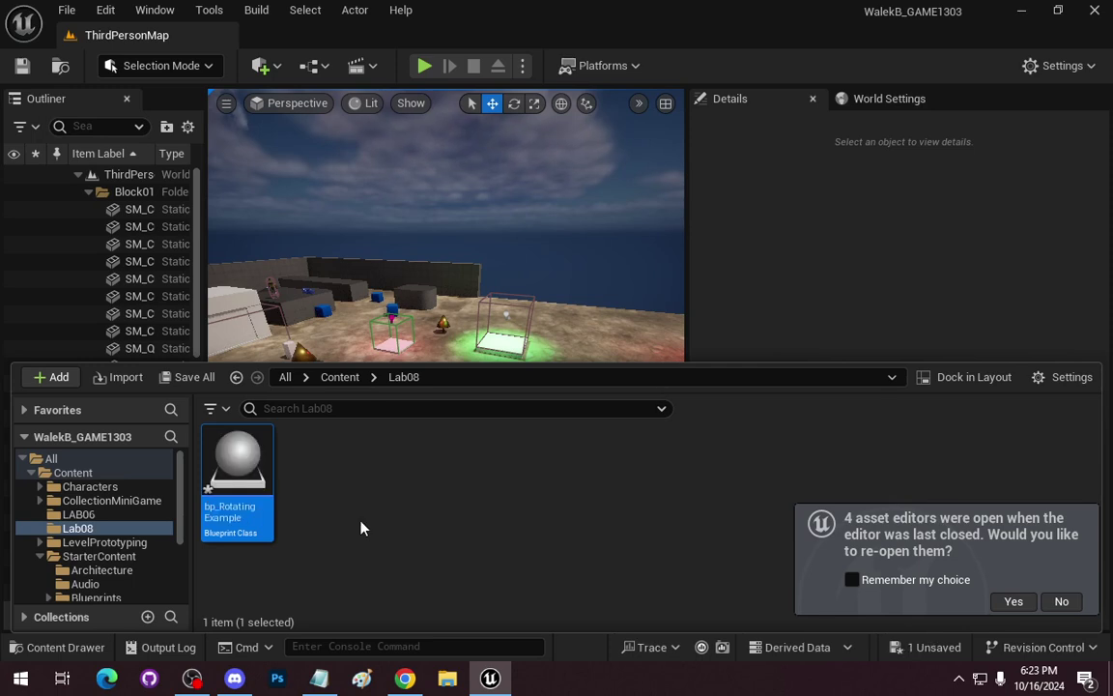
# Open bp_RotatingExample for editing and browse the StarterContent Props and Shapes folders for a mesh
pyautogui.doubleClick(236, 460)
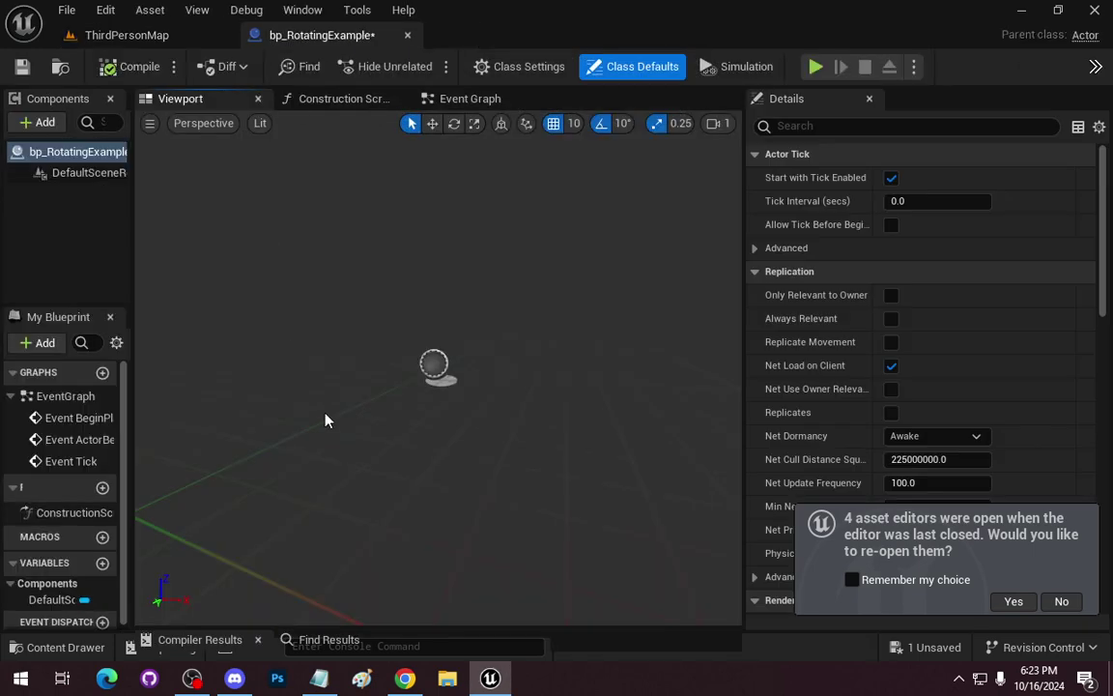
pyautogui.click(58, 646)
pyautogui.scroll(-5, 97, 551)
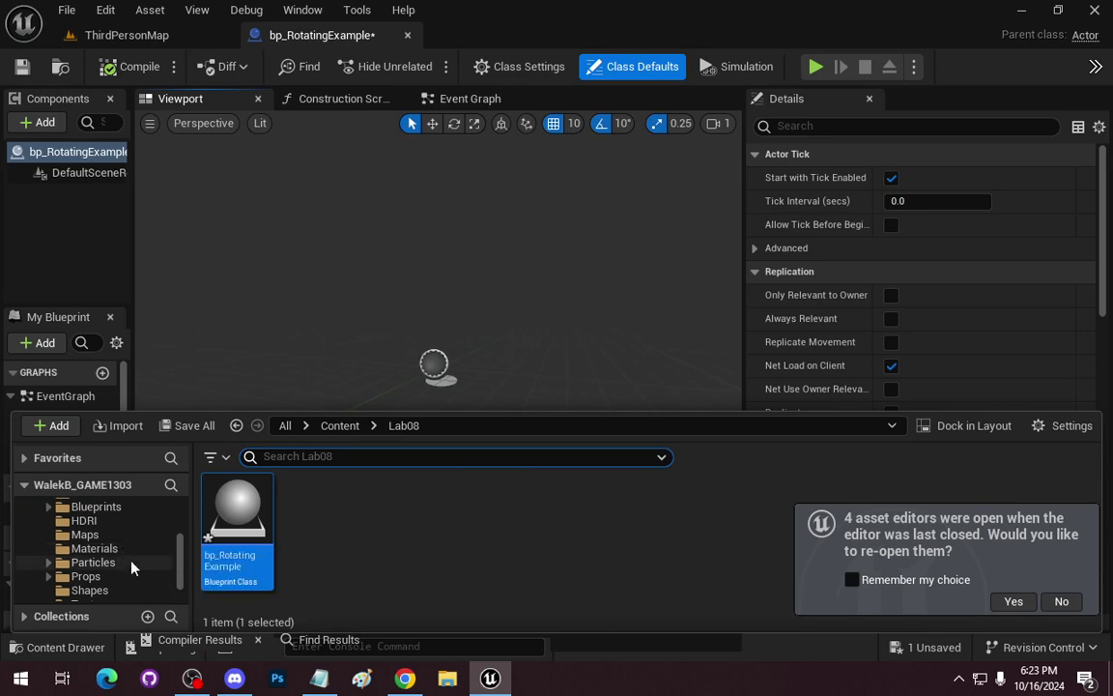
pyautogui.click(94, 577)
pyautogui.scroll(-2, 484, 522)
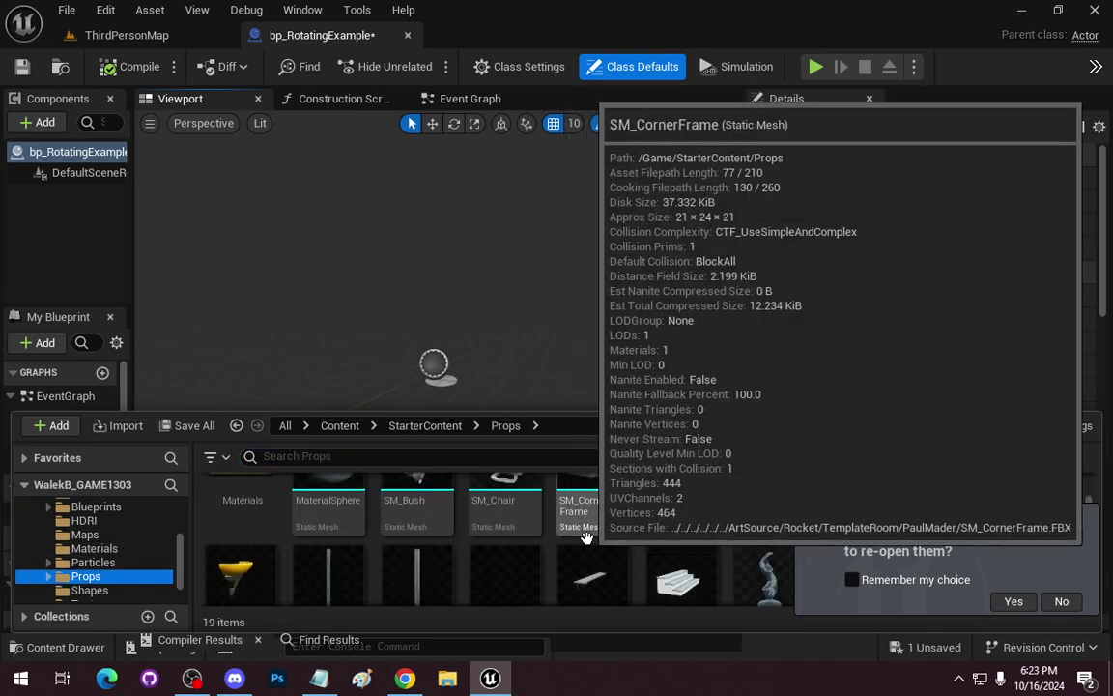
pyautogui.scroll(-1, 126, 592)
pyautogui.scroll(-1, 126, 591)
pyautogui.click(89, 552)
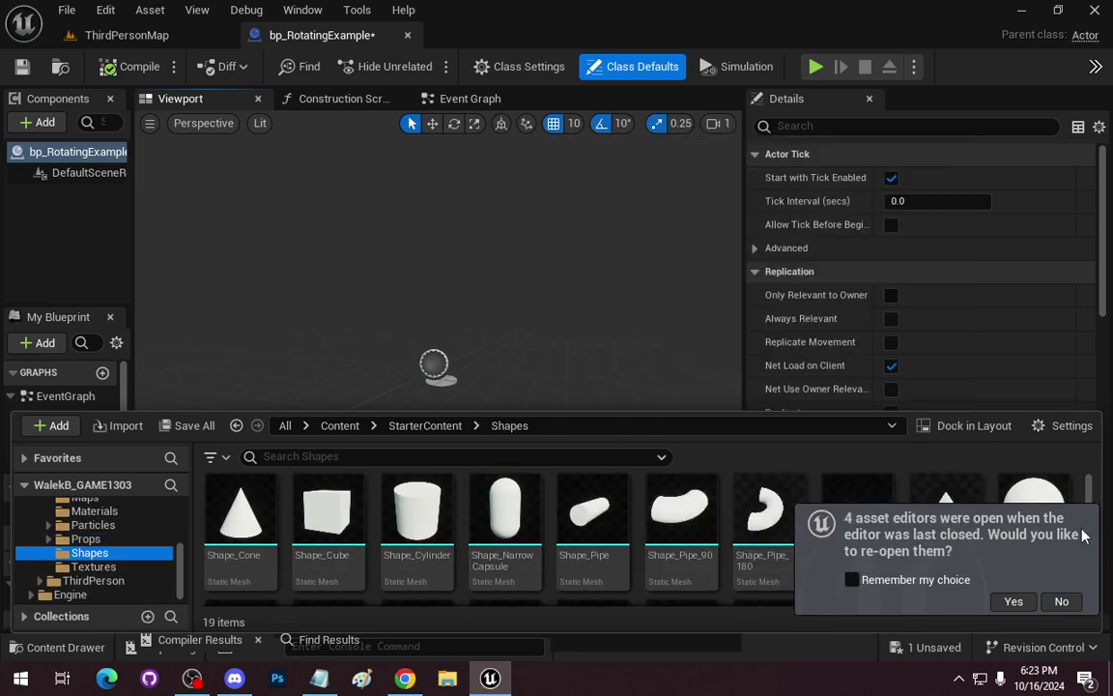
pyautogui.scroll(-1, 682, 537)
pyautogui.scroll(-1, 682, 537)
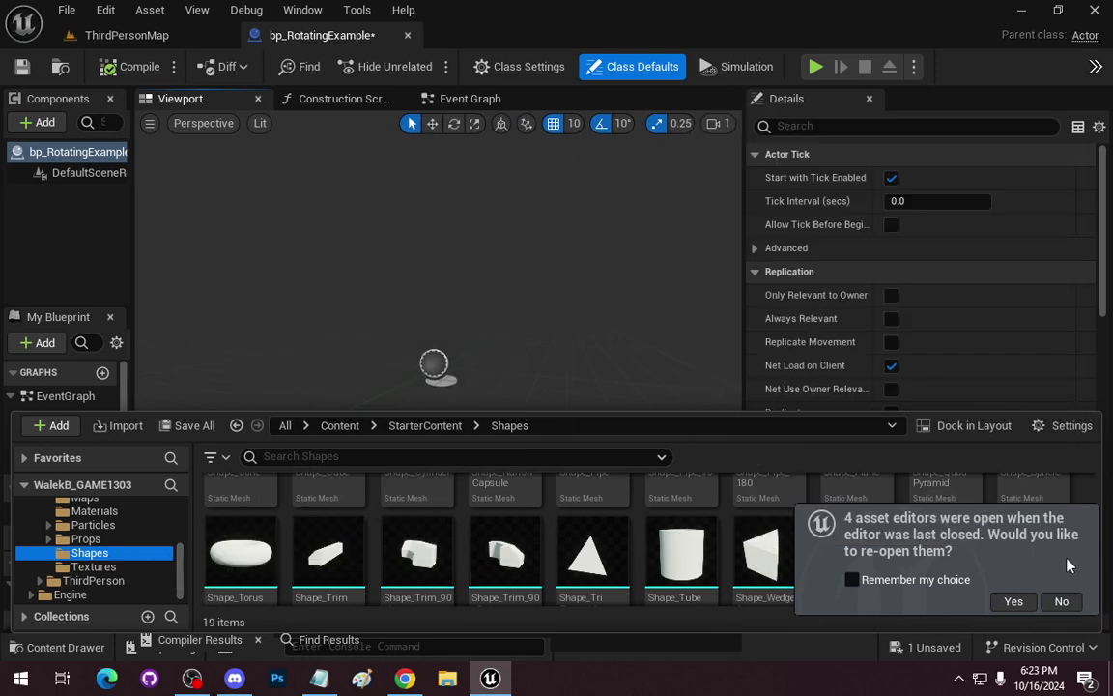
# Decline reopening the previous asset editors and add the Shape_QuadPyramid mesh to bp_RotatingExample
pyautogui.click(1061, 601)
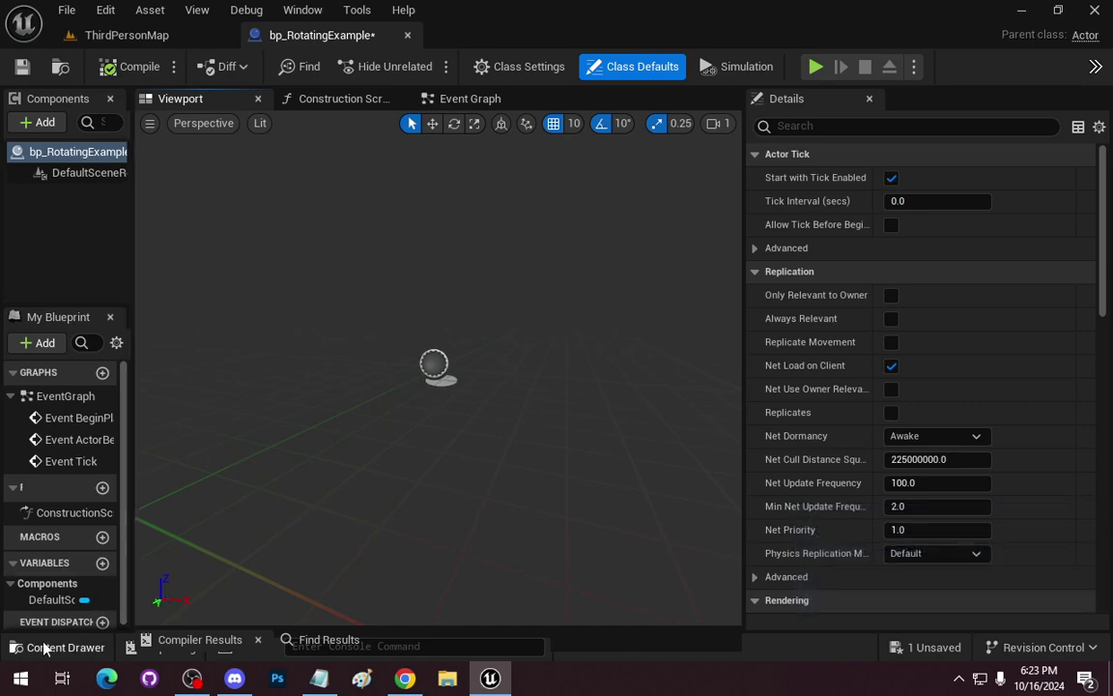
pyautogui.click(44, 647)
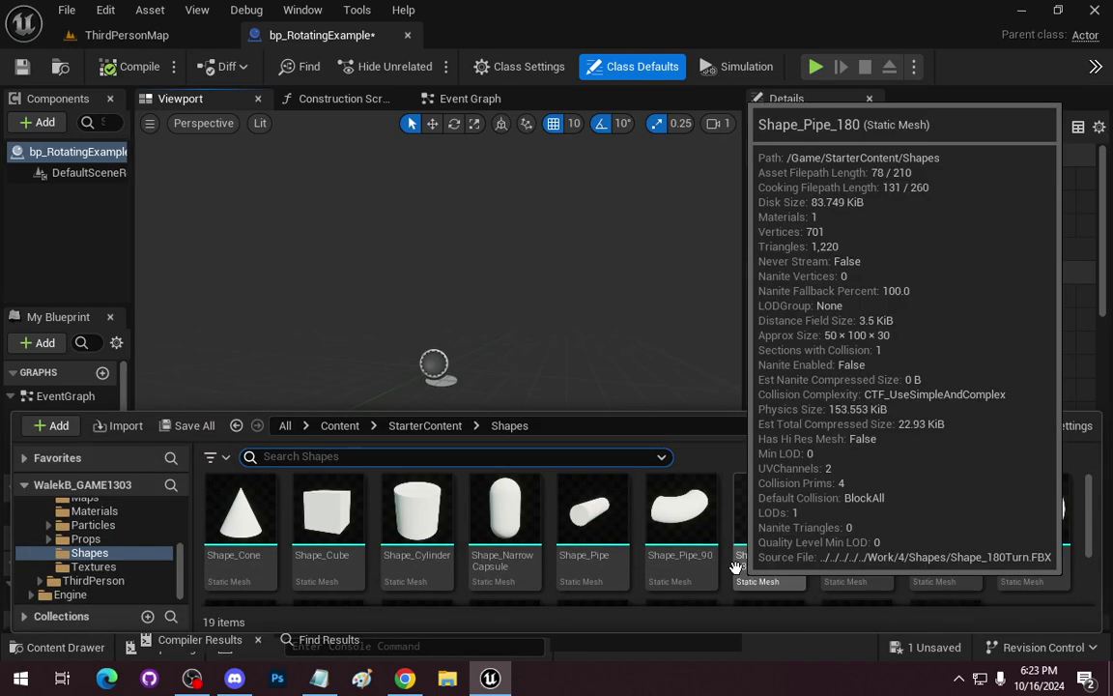
pyautogui.moveTo(953, 520)
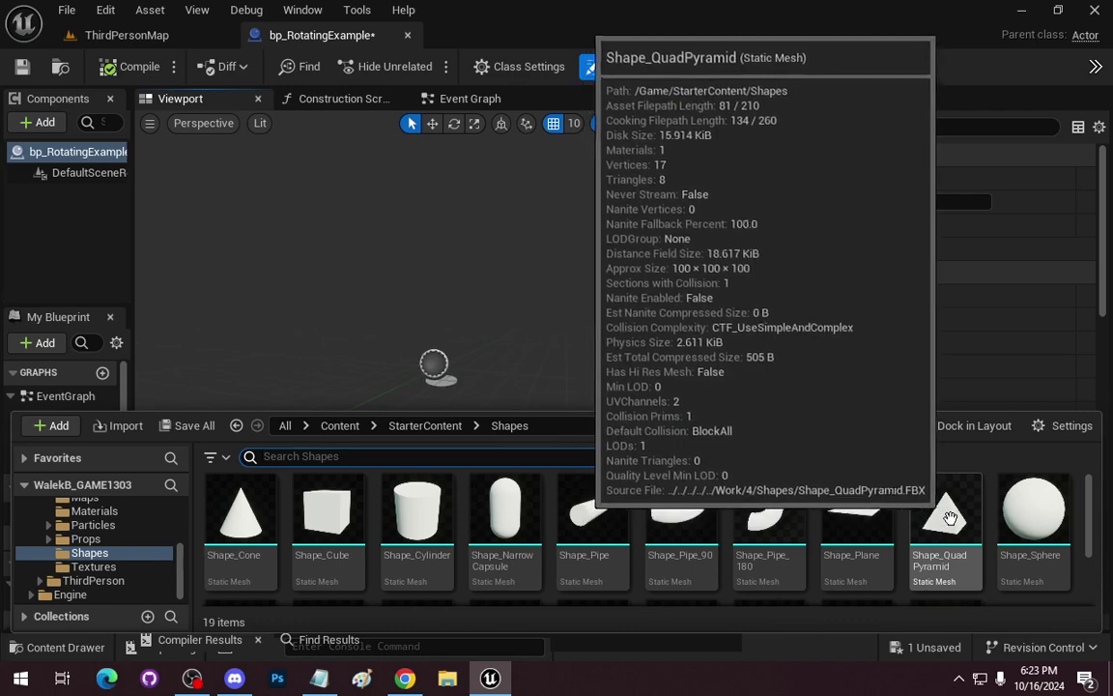
pyautogui.moveTo(935, 539); pyautogui.dragTo(483, 348)
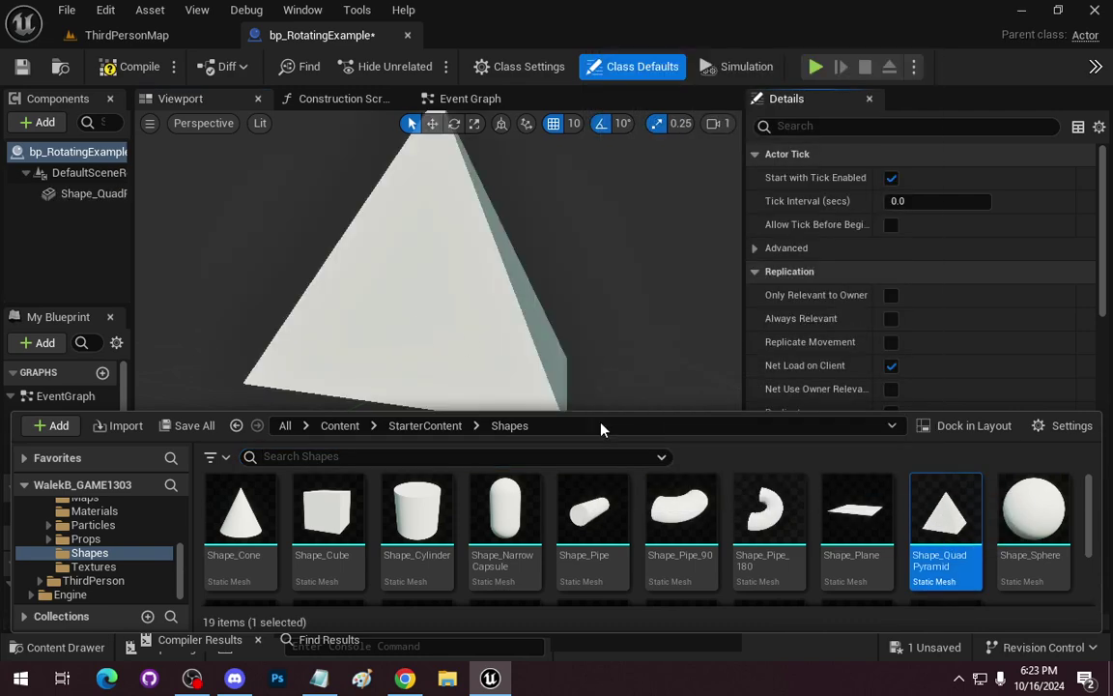
pyautogui.scroll(-5, 619, 343)
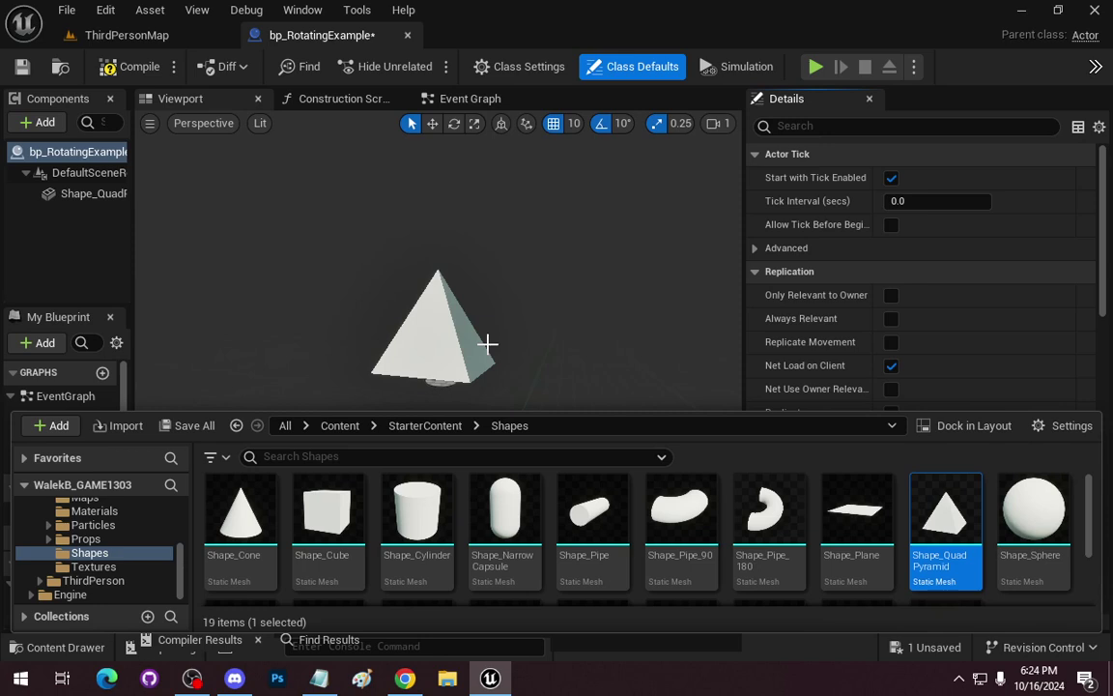
pyautogui.scroll(2, 479, 336)
# Add a basic-shape Sphere component to the blueprint alongside the pyramid
pyautogui.click(69, 220)
pyautogui.click(38, 121)
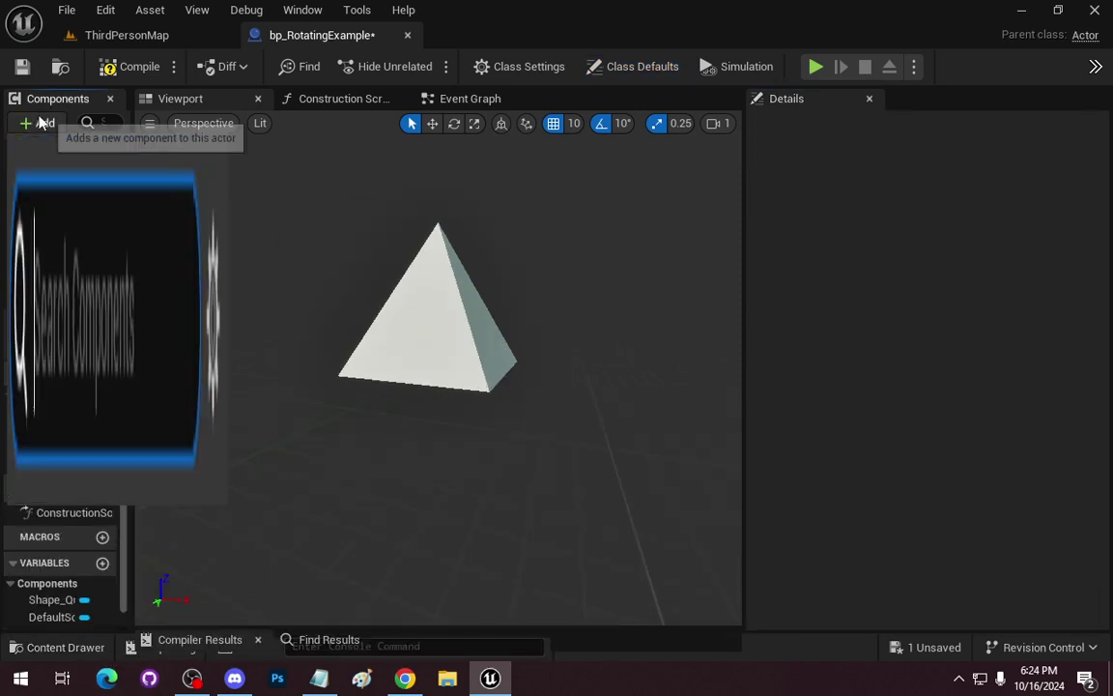
pyautogui.write('sp')
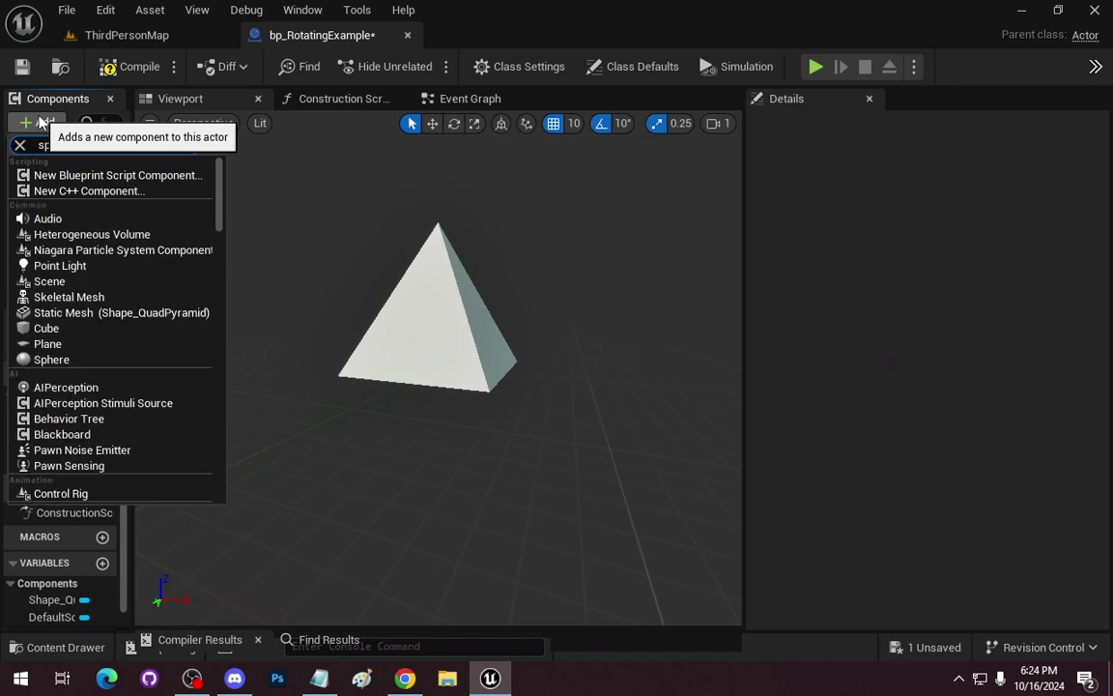
pyautogui.write('in')
pyautogui.write('hbere')
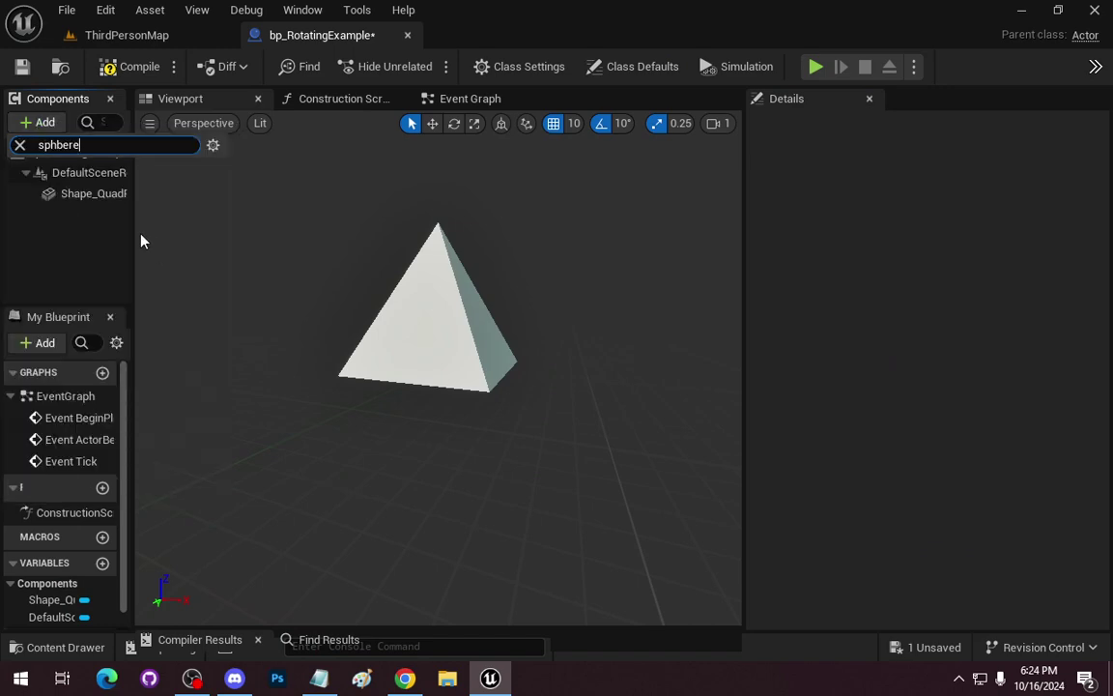
pyautogui.press('BackSpace')
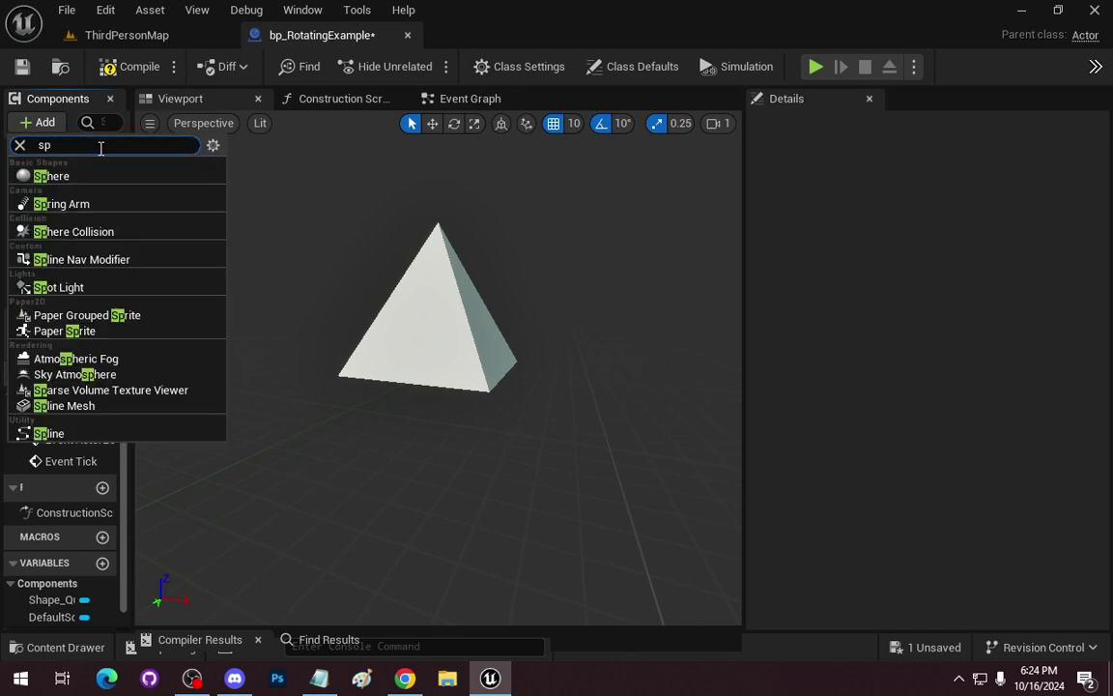
pyautogui.click(64, 170)
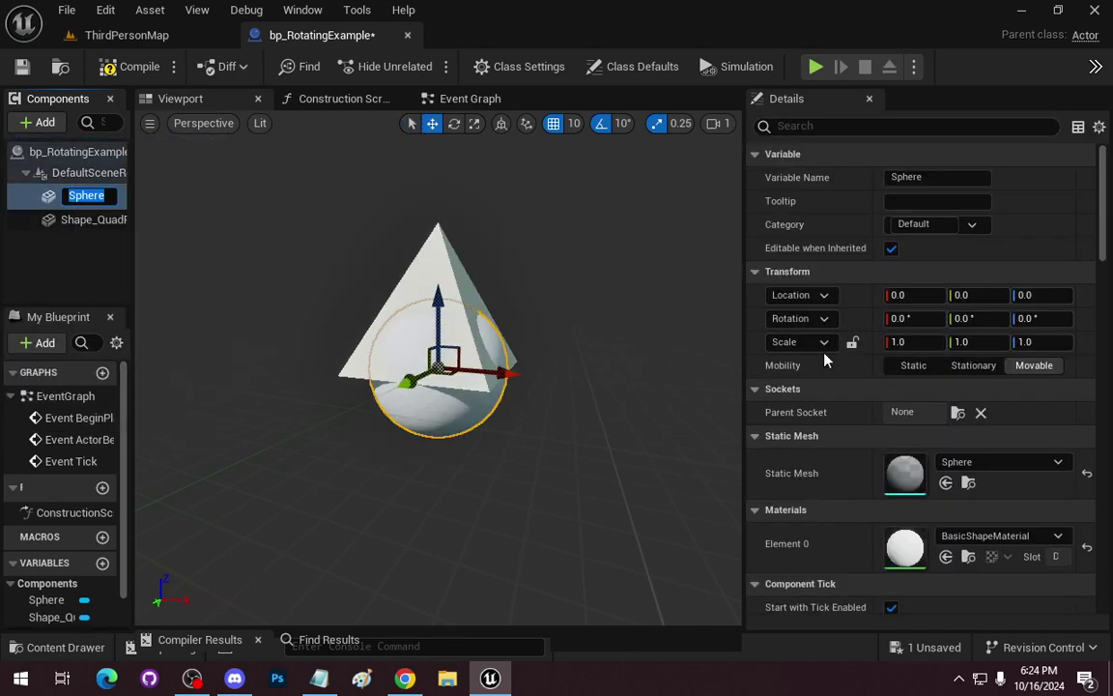
# Set the sphere's scale to 0.5 on the X, Y and Z axes
pyautogui.click(908, 342)
pyautogui.write('0.5')
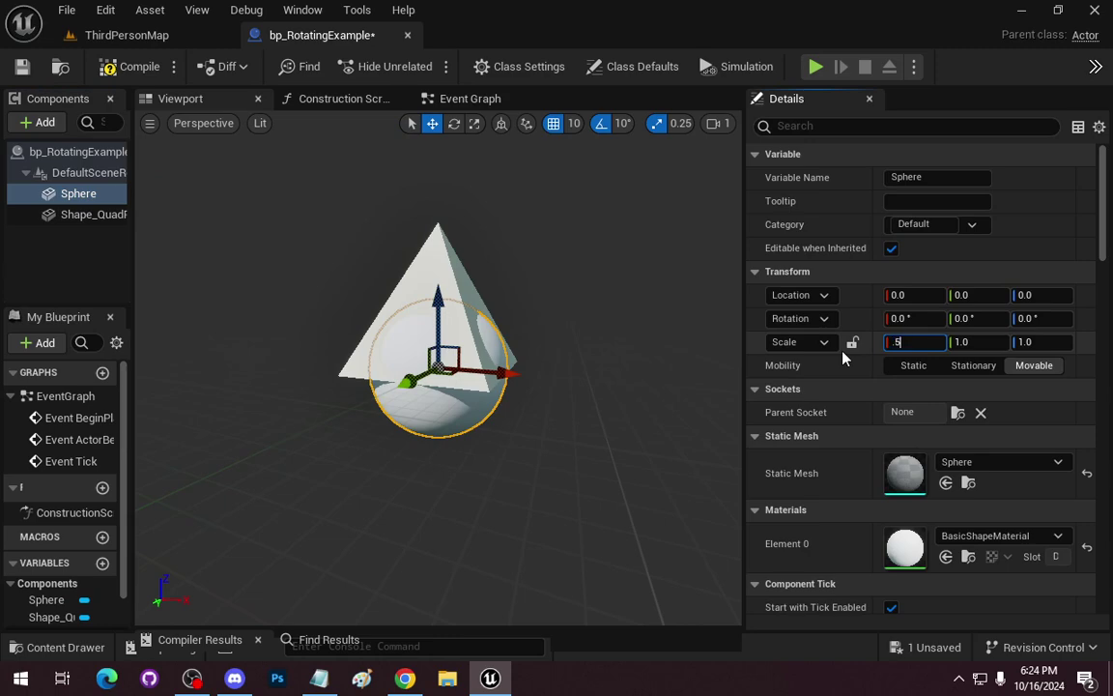
pyautogui.press('Tab')
pyautogui.write('0.5')
pyautogui.press('Tab')
pyautogui.press('BackSpace')
pyautogui.write('0.5')
pyautogui.press('Tab')
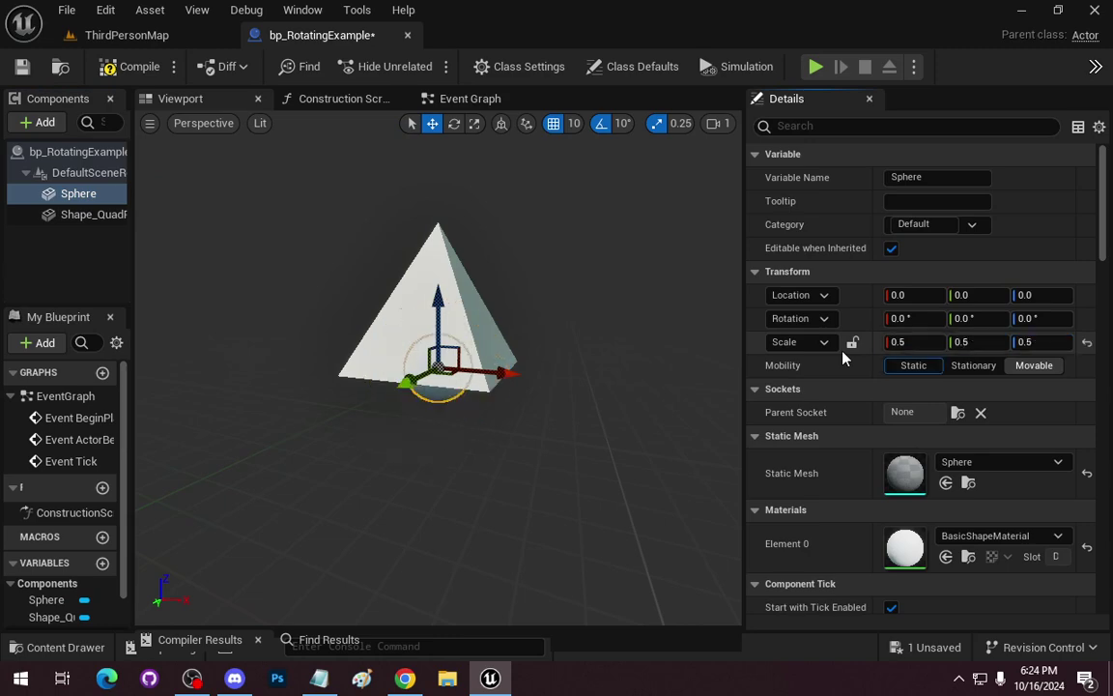
# Set the sphere's location to 200 on X and 100 on Z
pyautogui.click(1054, 297)
pyautogui.write('100')
pyautogui.press('Return')
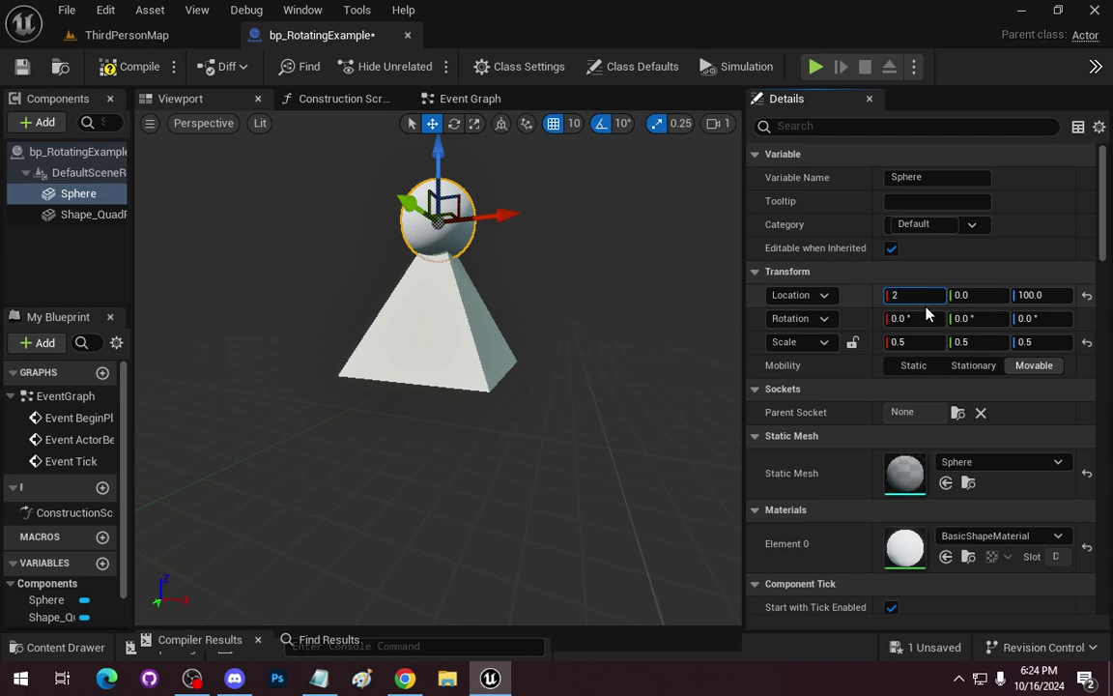
pyautogui.press('Return')
pyautogui.scroll(-5, 665, 327)
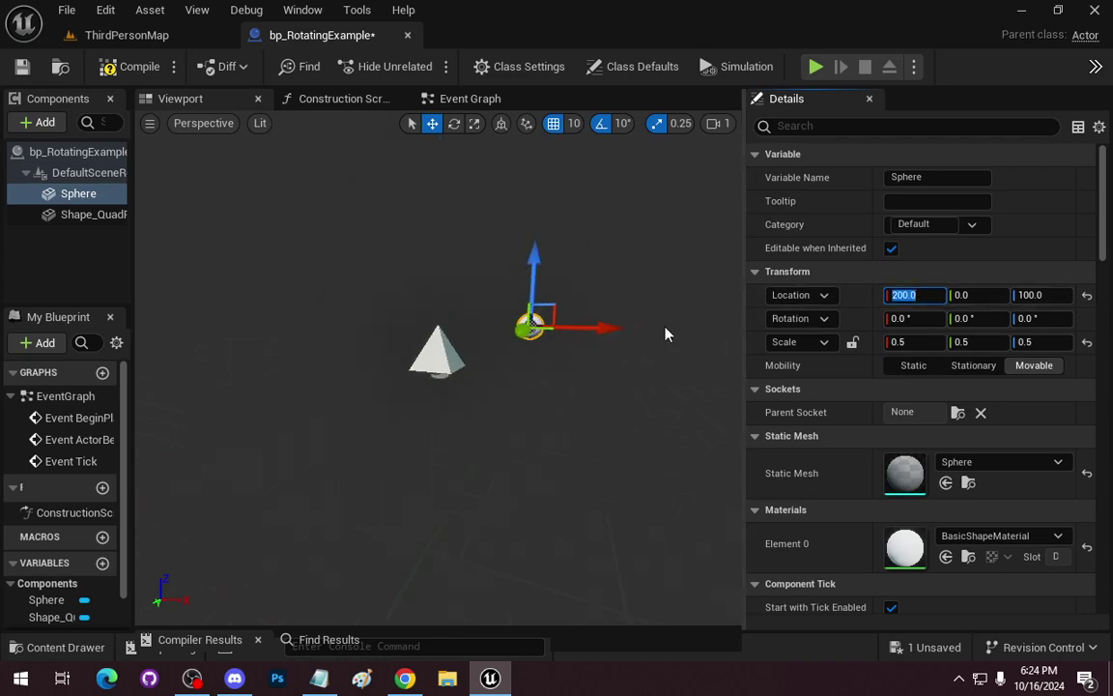
# Set the sphere's X location to 100
pyautogui.click(912, 295)
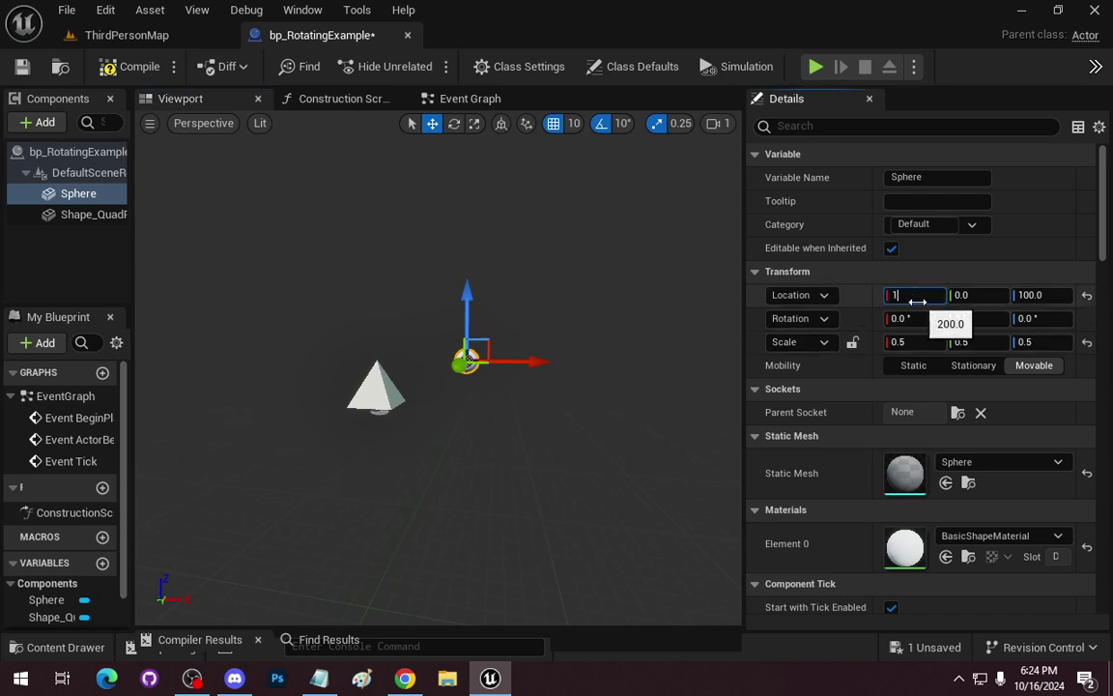
pyautogui.press('Return')
pyautogui.write('100')
pyautogui.press('Return')
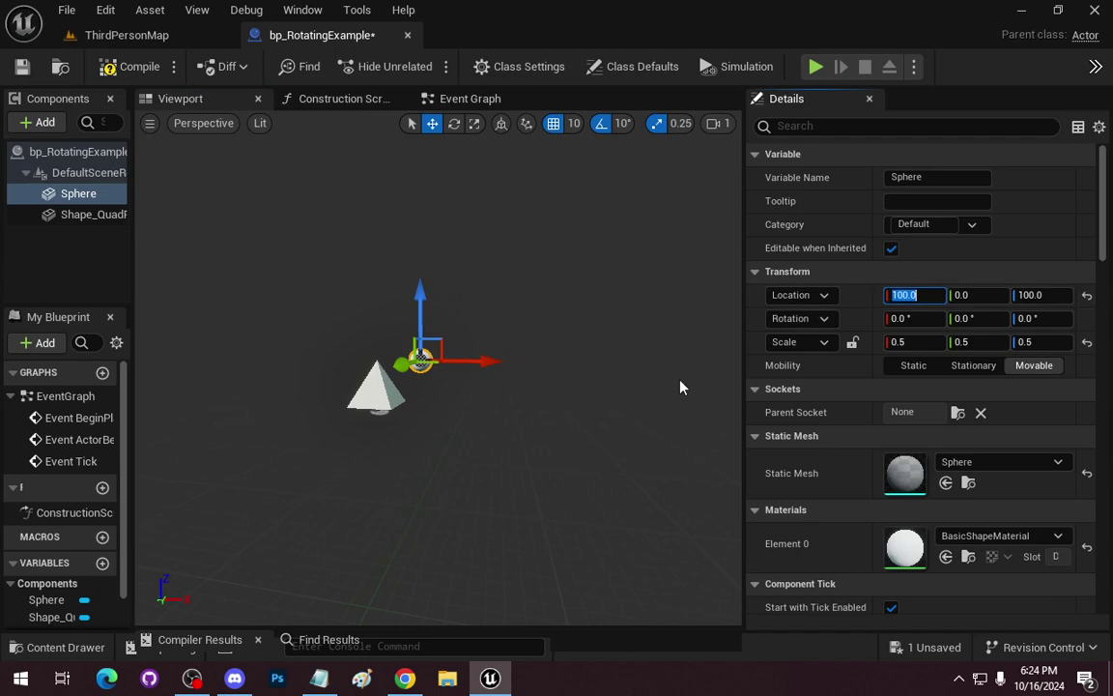
# Assign the M_Tech_Hex_Tile_Pulse material to the sphere component
pyautogui.rightClick(638, 367)
pyautogui.press('w')
pyautogui.press('s')
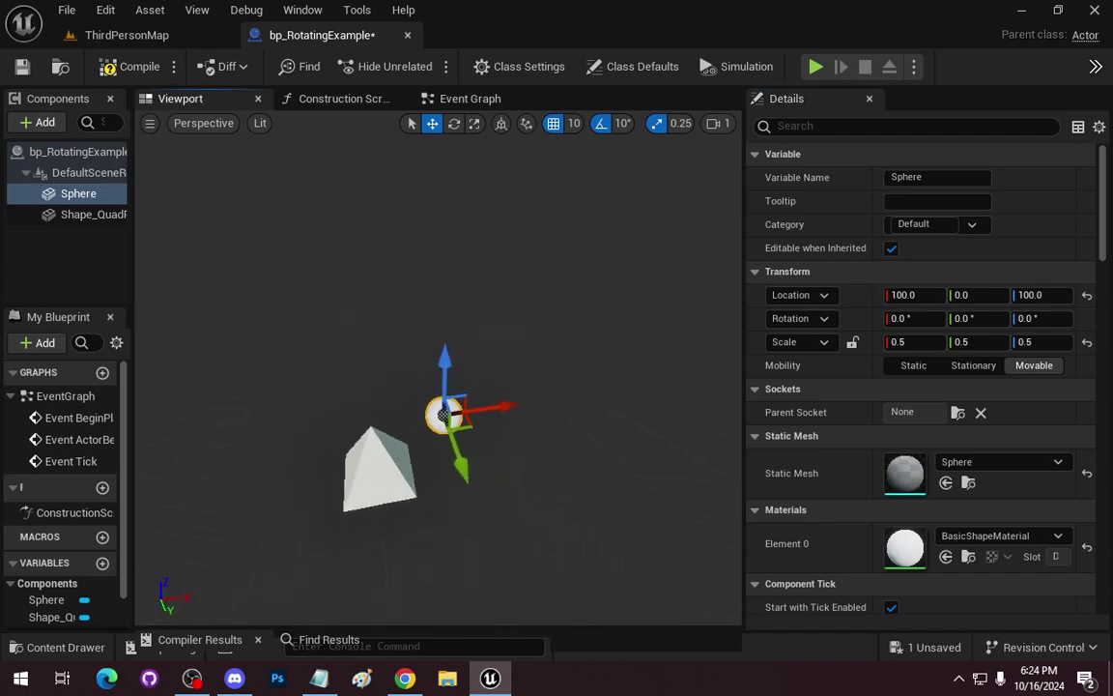
pyautogui.press('w')
pyautogui.press('s')
pyautogui.press('w')
pyautogui.press('s')
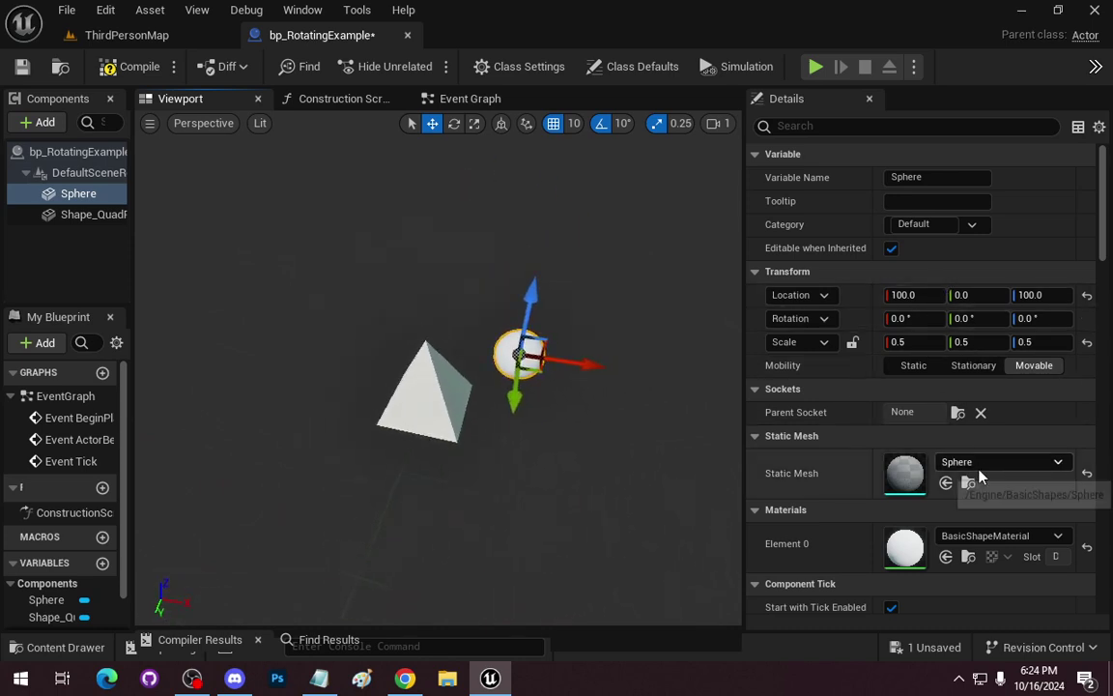
pyautogui.scroll(-1, 986, 478)
pyautogui.click(1025, 509)
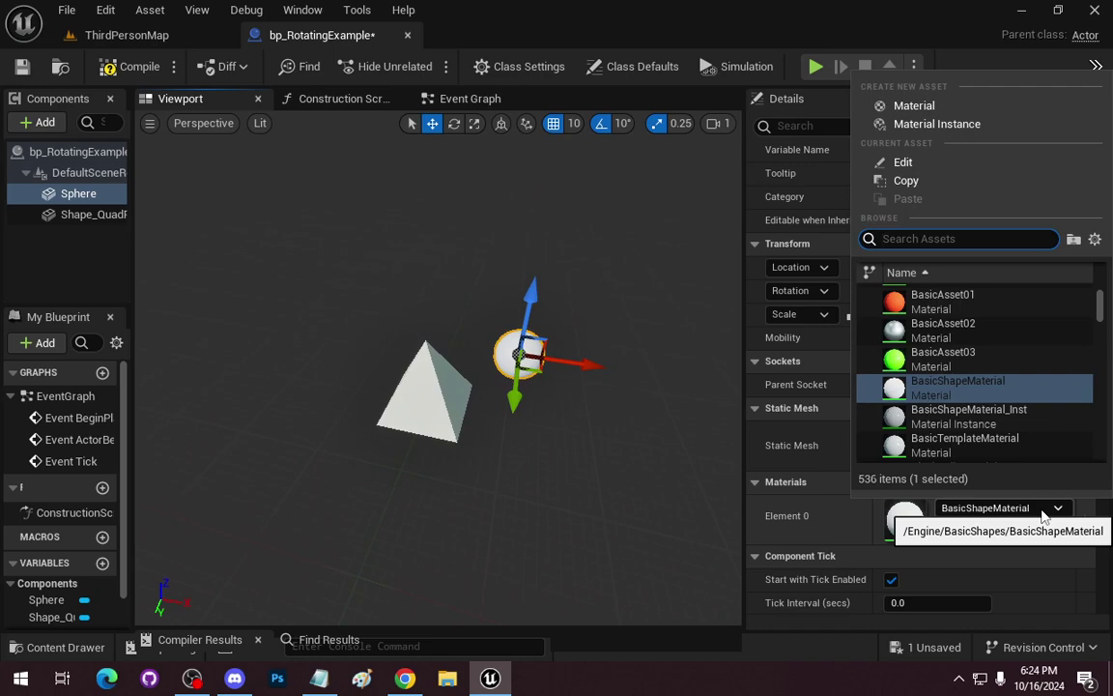
pyautogui.write('hex')
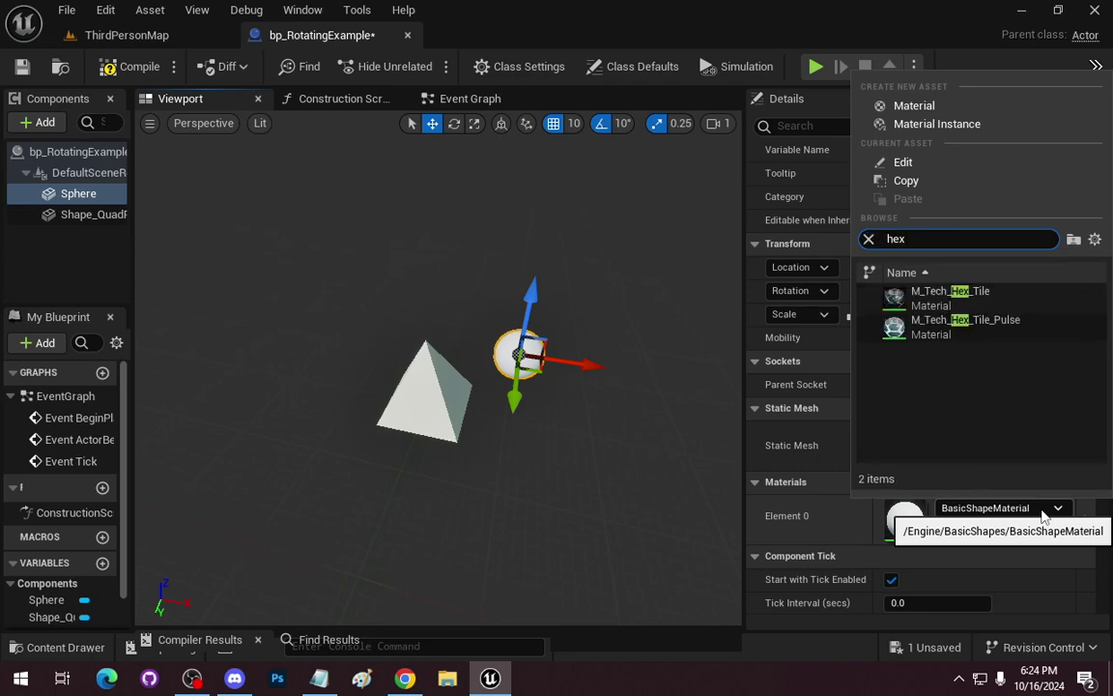
pyautogui.click(957, 319)
# Assign the M_Tech_Hex_Tile material to the Shape_QuadPyramid component
pyautogui.click(408, 384)
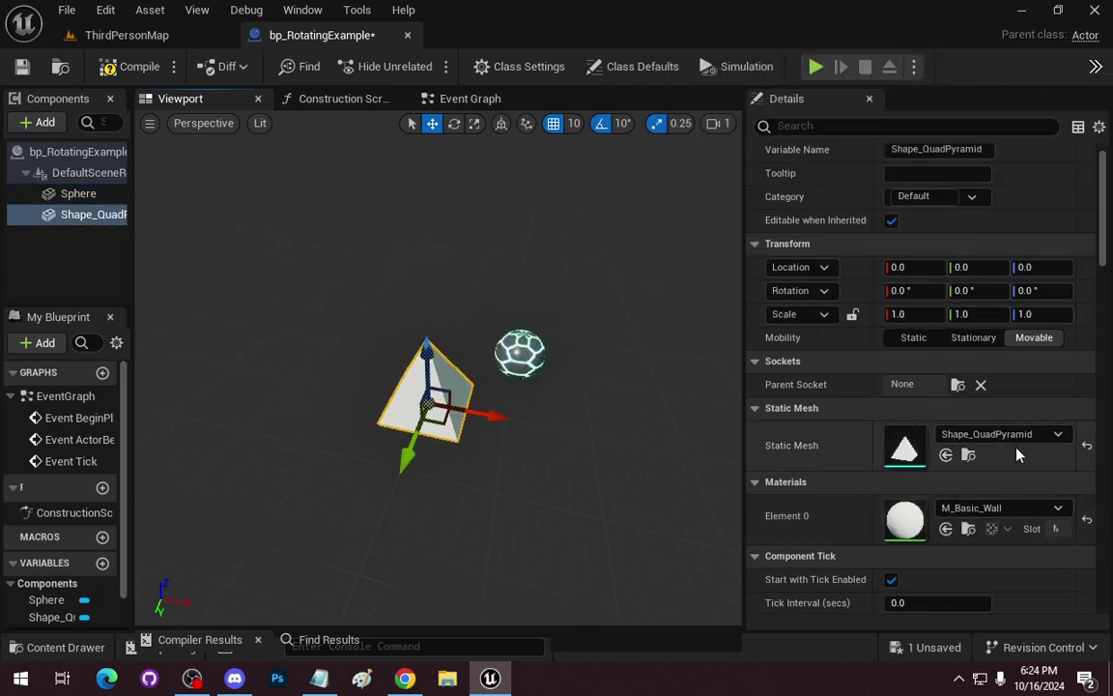
pyautogui.click(1005, 510)
pyautogui.write('hex')
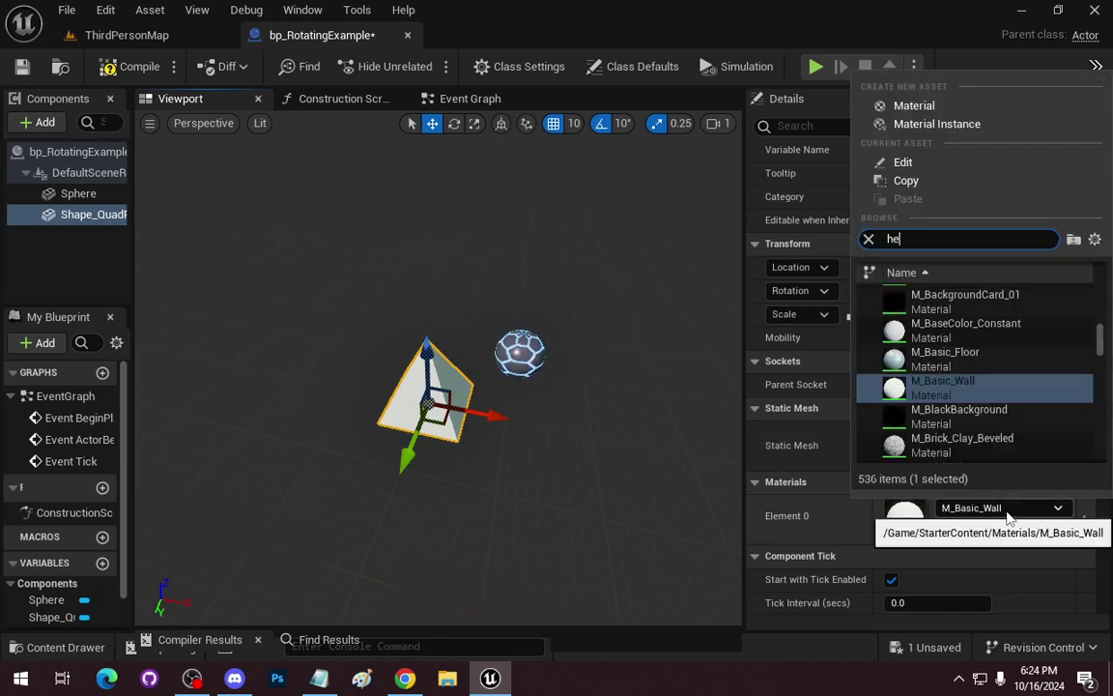
pyautogui.click(947, 292)
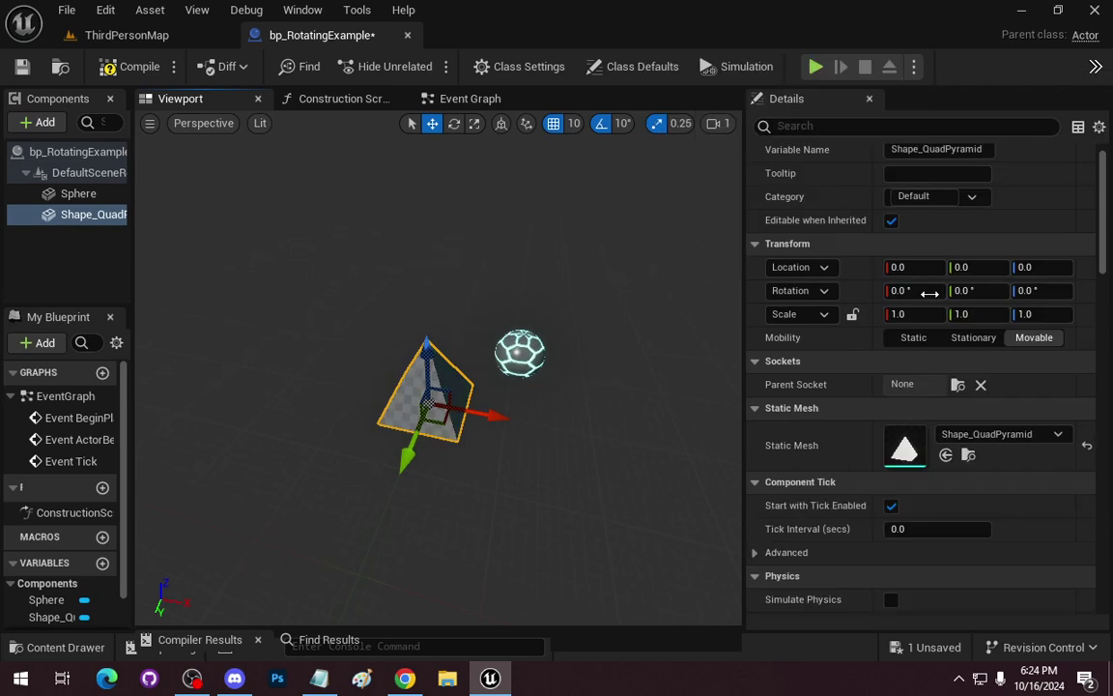
pyautogui.moveTo(587, 508)
pyautogui.mouseDown()
pyautogui.moveTo(637, 473)
pyautogui.moveTo(590, 512)
pyautogui.moveTo(628, 484)
pyautogui.moveTo(600, 490)
pyautogui.mouseUp()
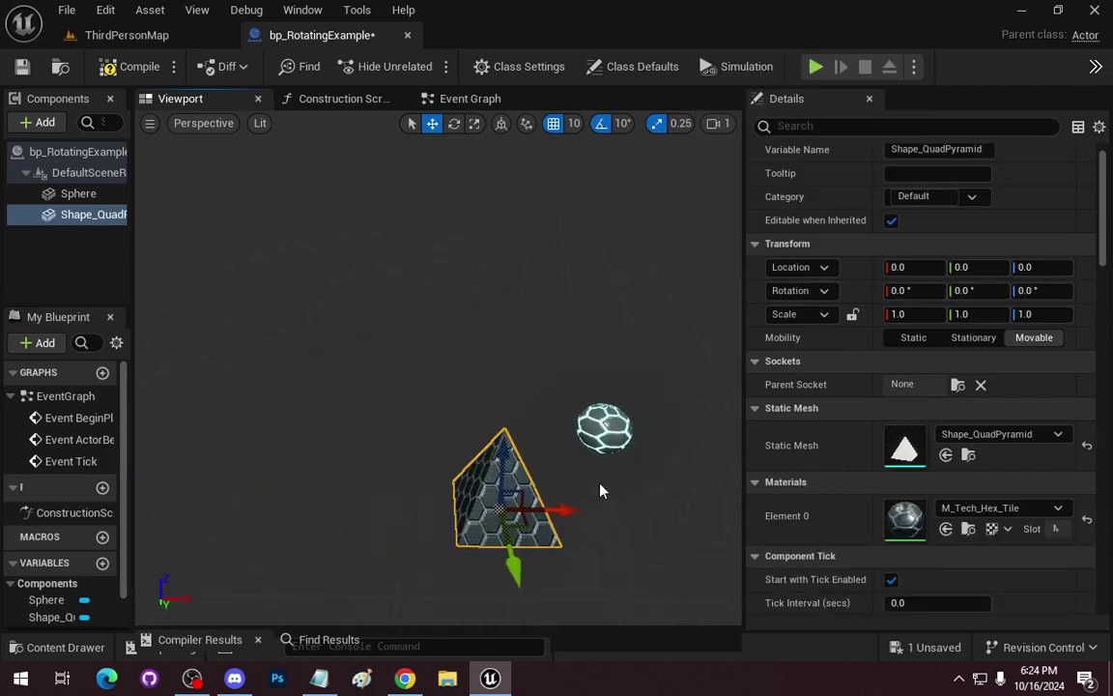
# Add a Rotating Movement component with its default name to bp_RotatingExample and compile the blueprint
pyautogui.click(82, 262)
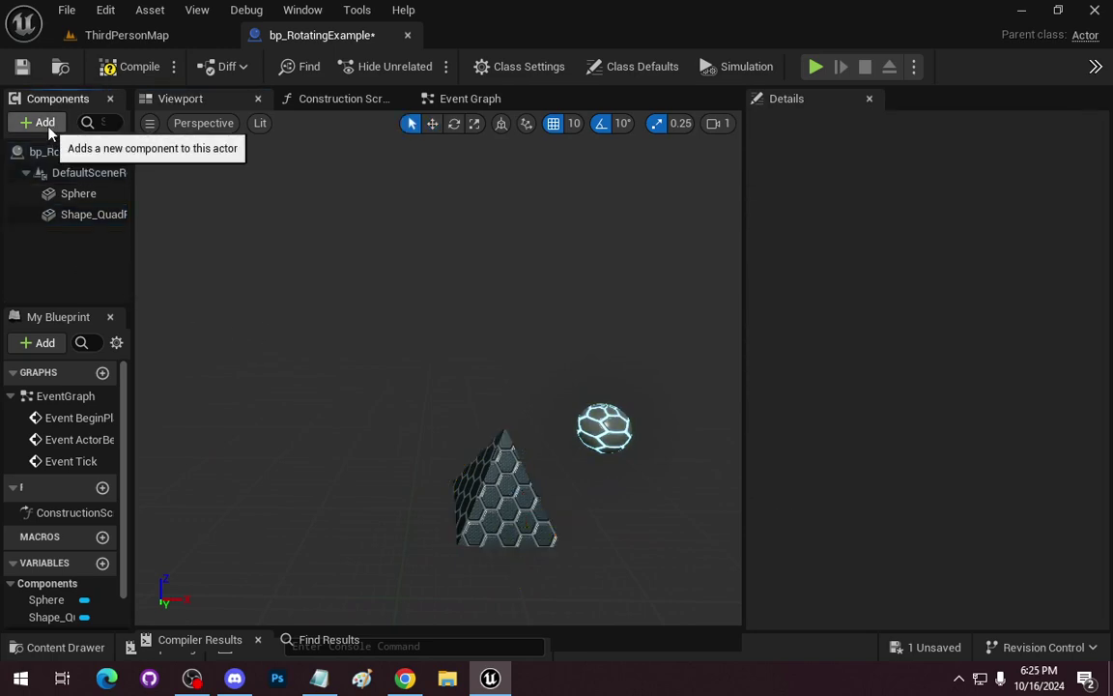
pyautogui.click(45, 123)
pyautogui.write('rotat')
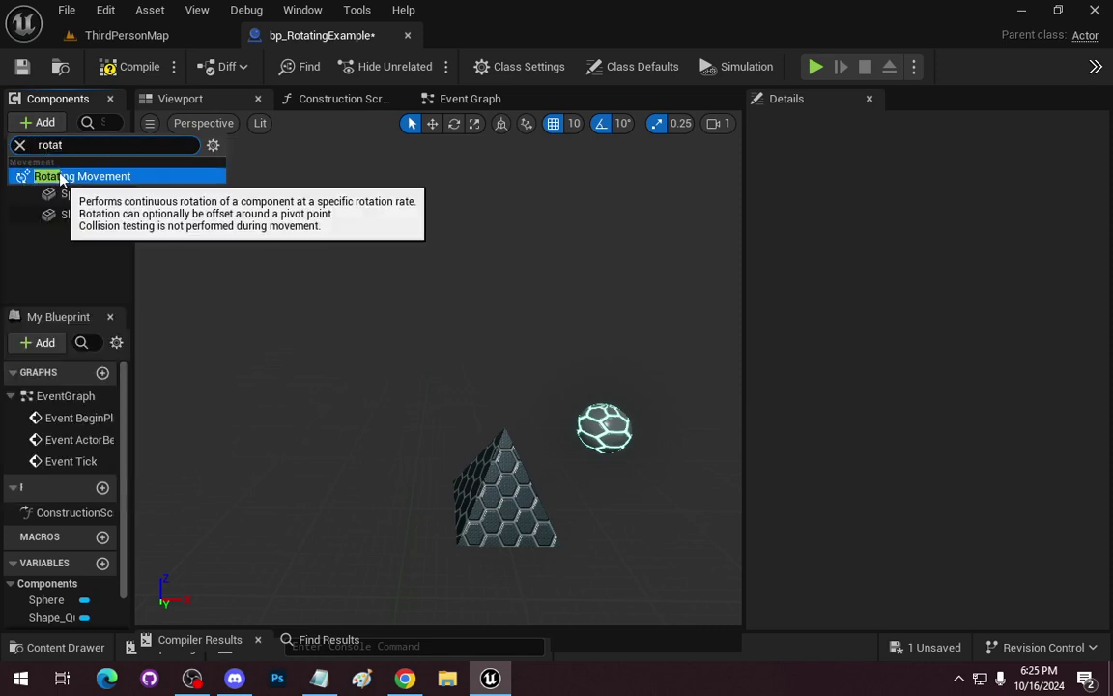
pyautogui.click(62, 178)
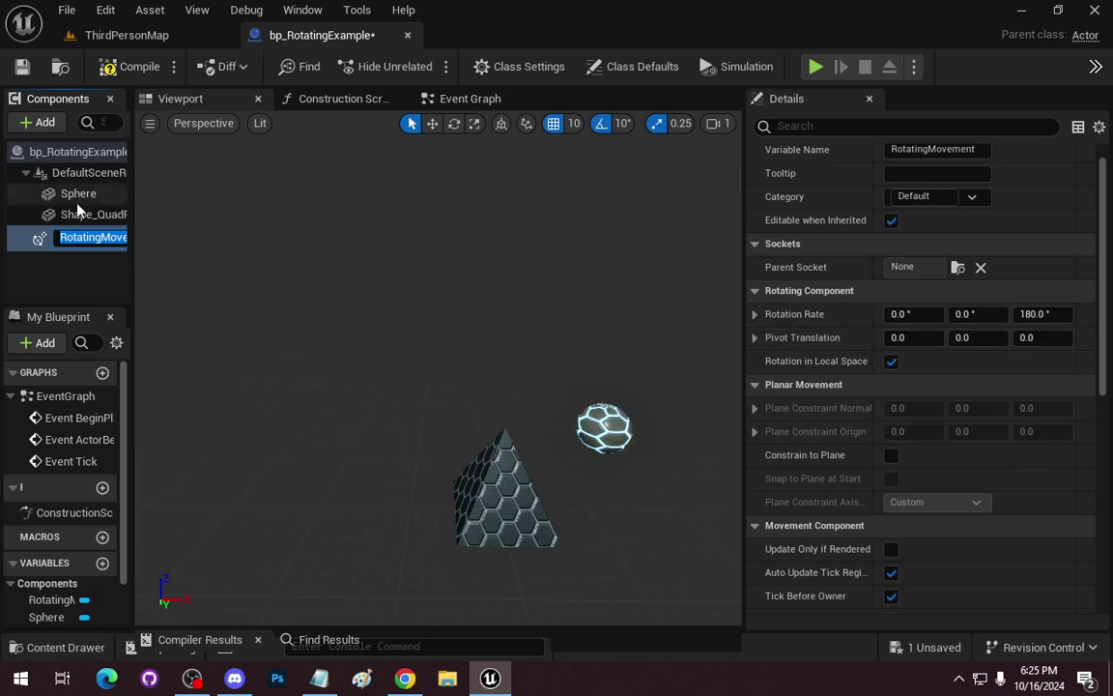
pyautogui.click(133, 69)
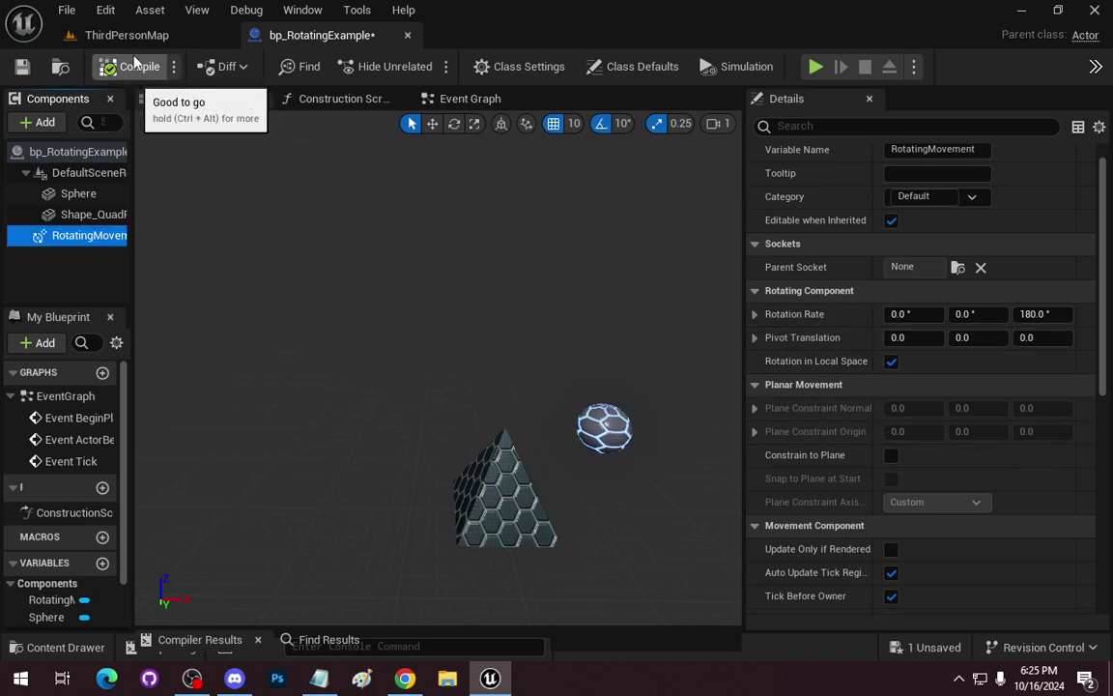
# Place bp_RotatingExample from the Lab08 folder on the open ground of ThirdPersonMap, at about X -630, Y 1070, Z 0
pyautogui.click(116, 35)
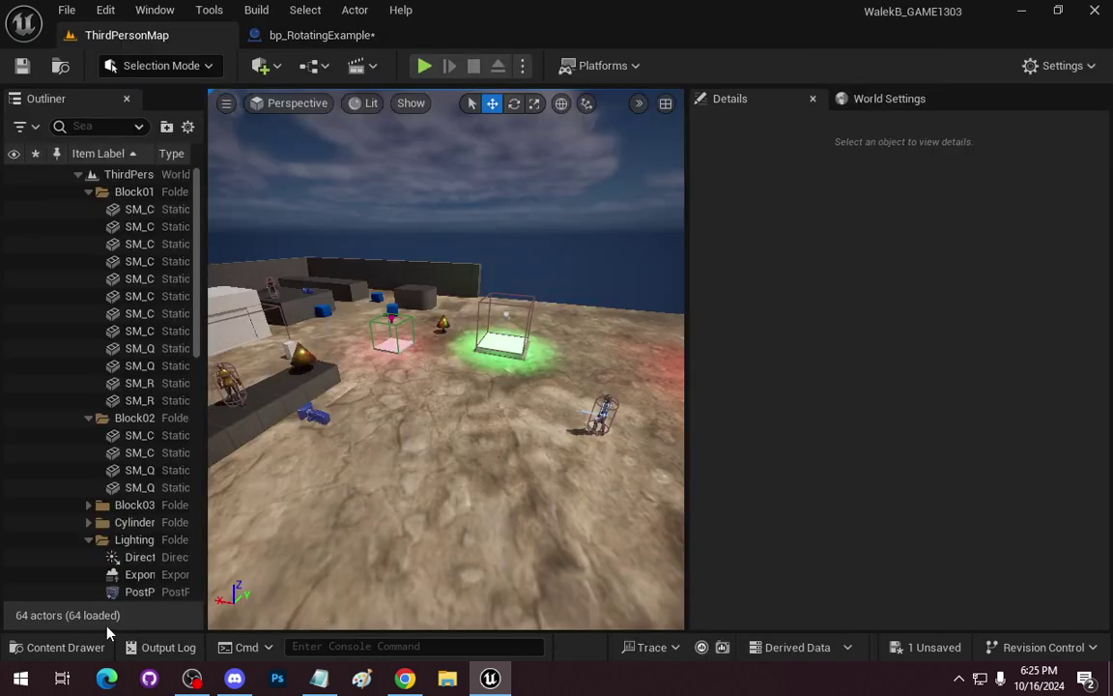
pyautogui.click(67, 646)
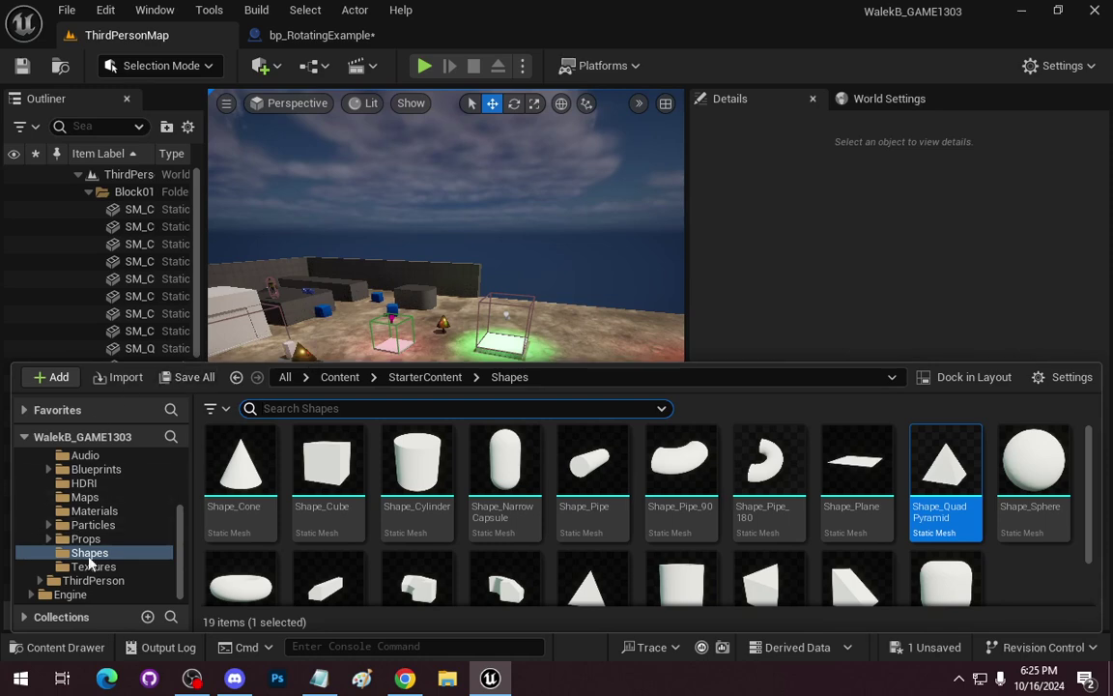
pyautogui.scroll(3, 88, 541)
pyautogui.click(78, 529)
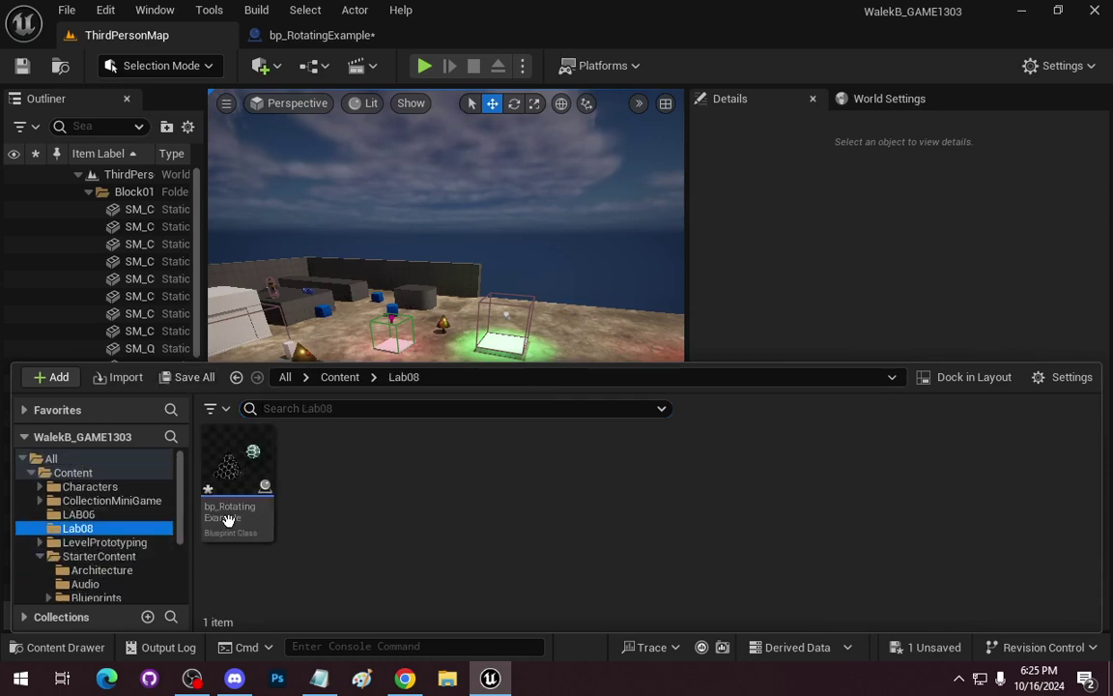
pyautogui.moveTo(216, 541); pyautogui.dragTo(445, 508)
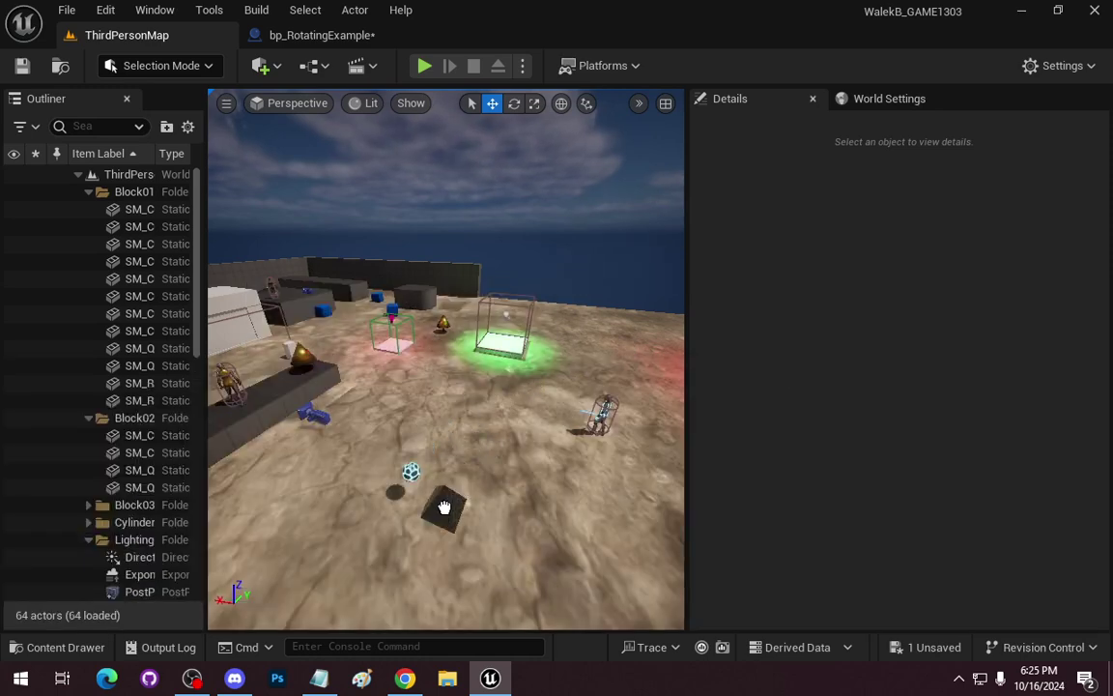
pyautogui.moveTo(447, 440); pyautogui.dragTo(454, 439)
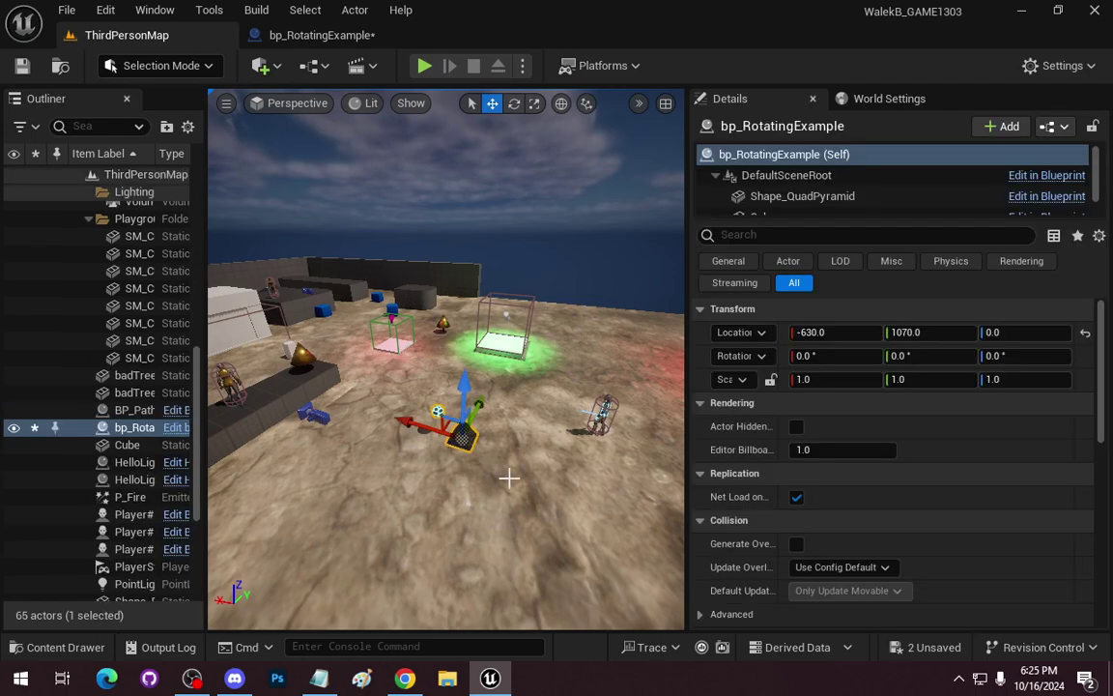
# Play the level, run the character over to the placed bp_RotatingExample to watch its rotation, and end the play session
pyautogui.click(425, 66)
pyautogui.press('w')
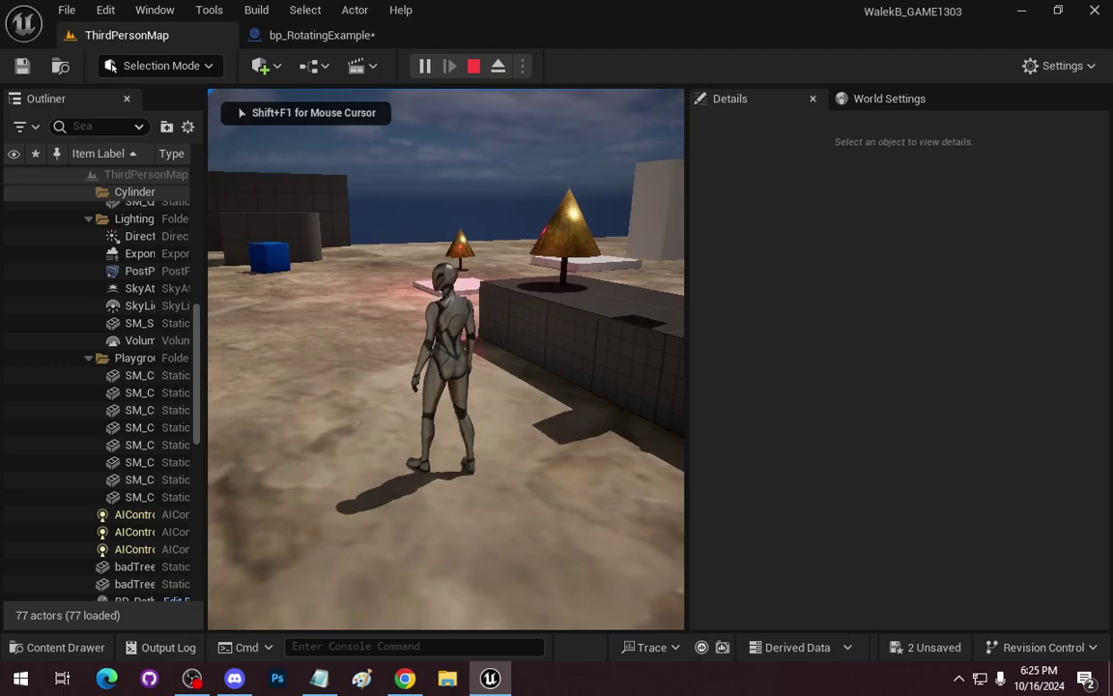
pyautogui.press('w')
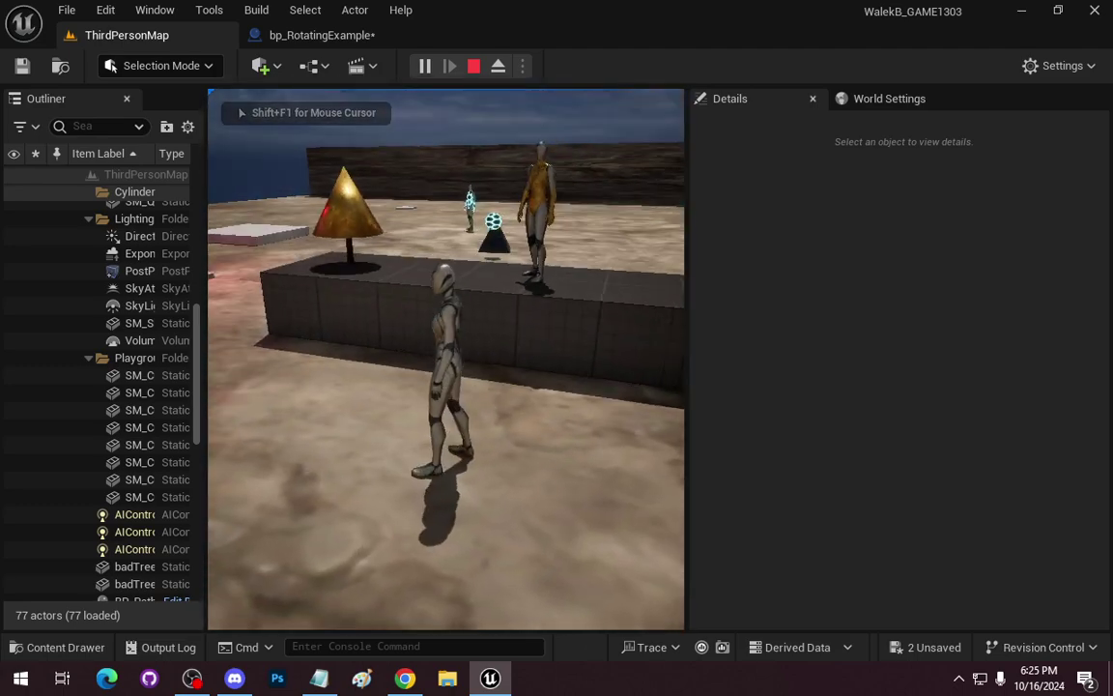
pyautogui.press('w')
pyautogui.press('w')
pyautogui.press('w')
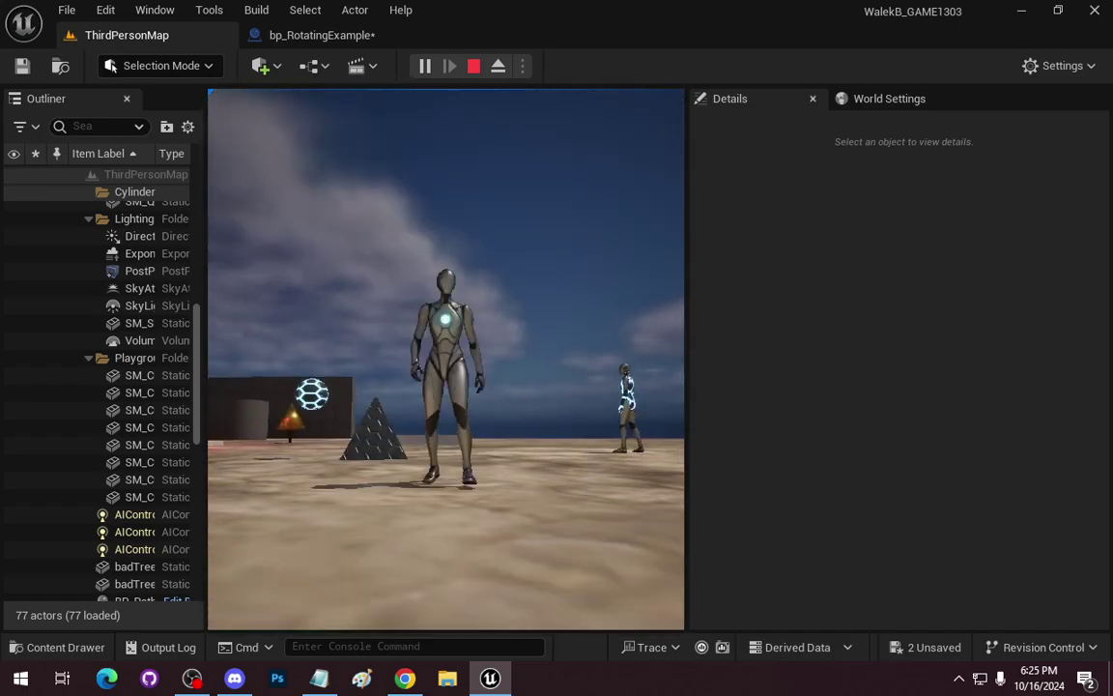
pyautogui.press('w')
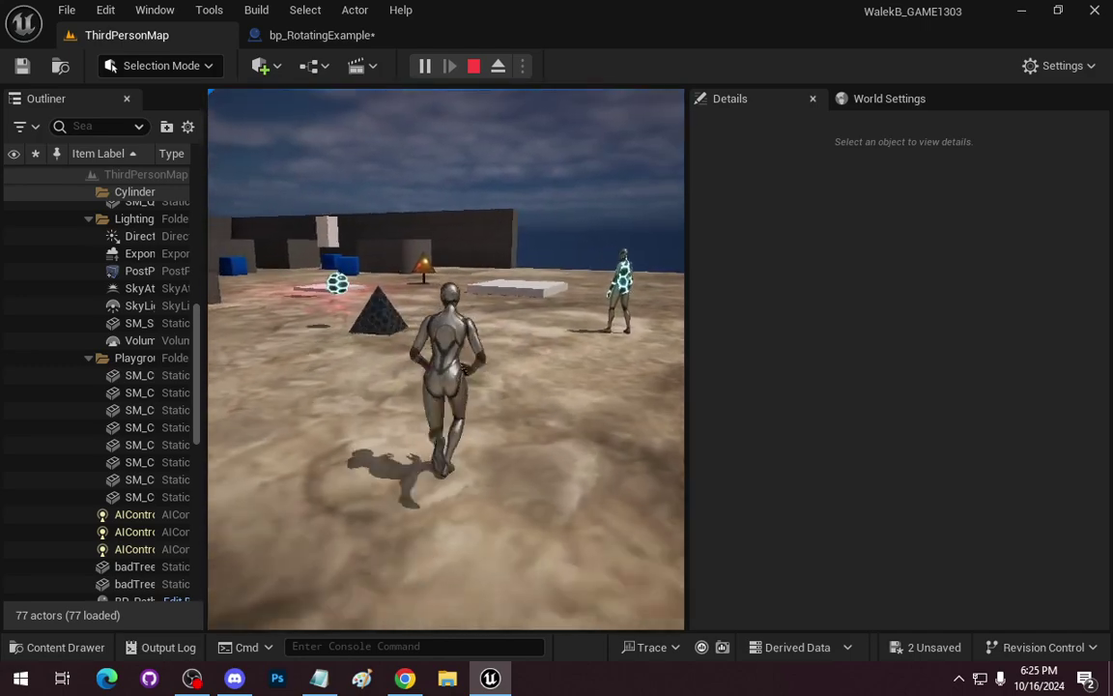
pyautogui.press('d')
pyautogui.press('w')
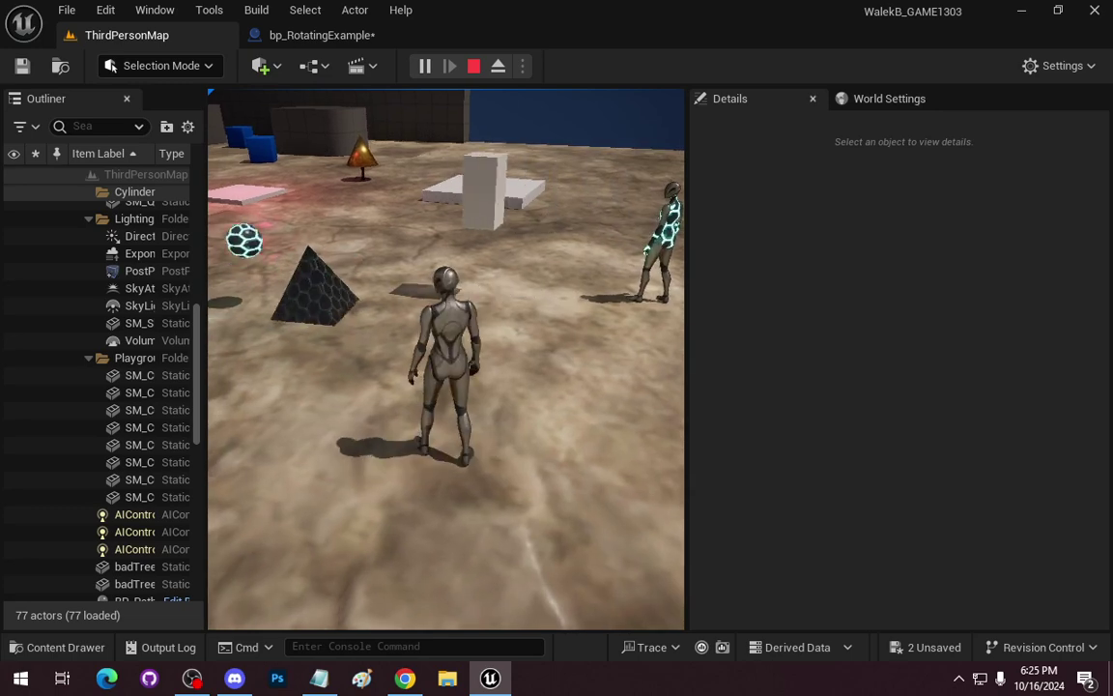
pyautogui.press('Escape')
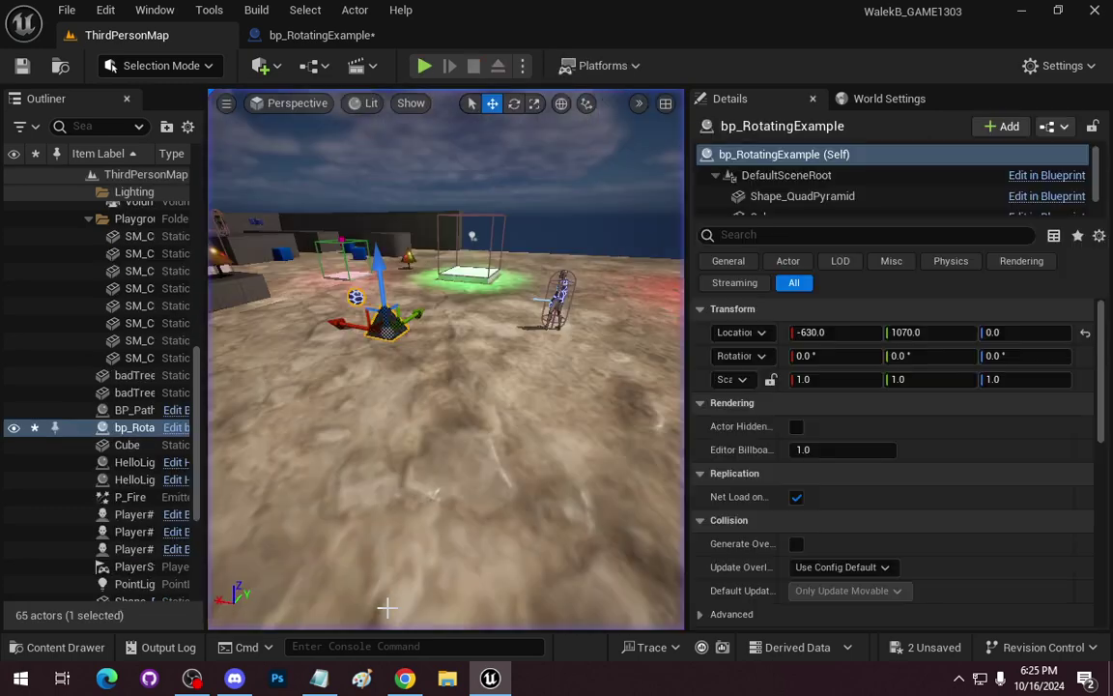
# Create a new level from the template that includes a floor, sky lighting and a player start
pyautogui.click(67, 10)
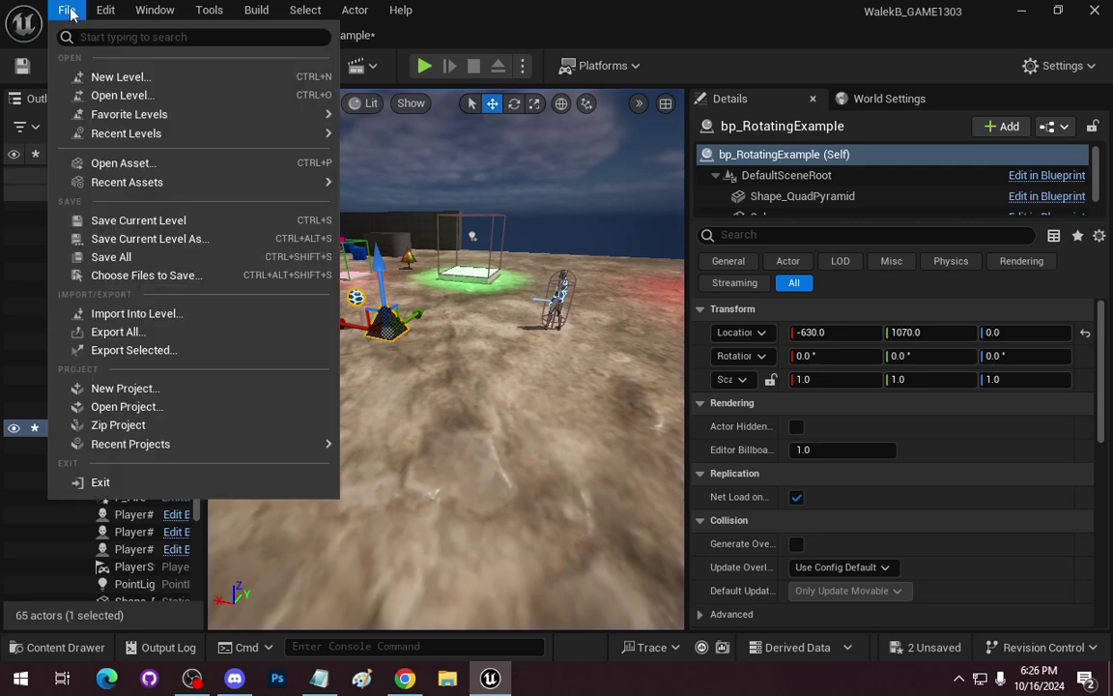
pyautogui.click(100, 77)
pyautogui.click(567, 212)
pyautogui.doubleClick(568, 212)
pyautogui.click(626, 544)
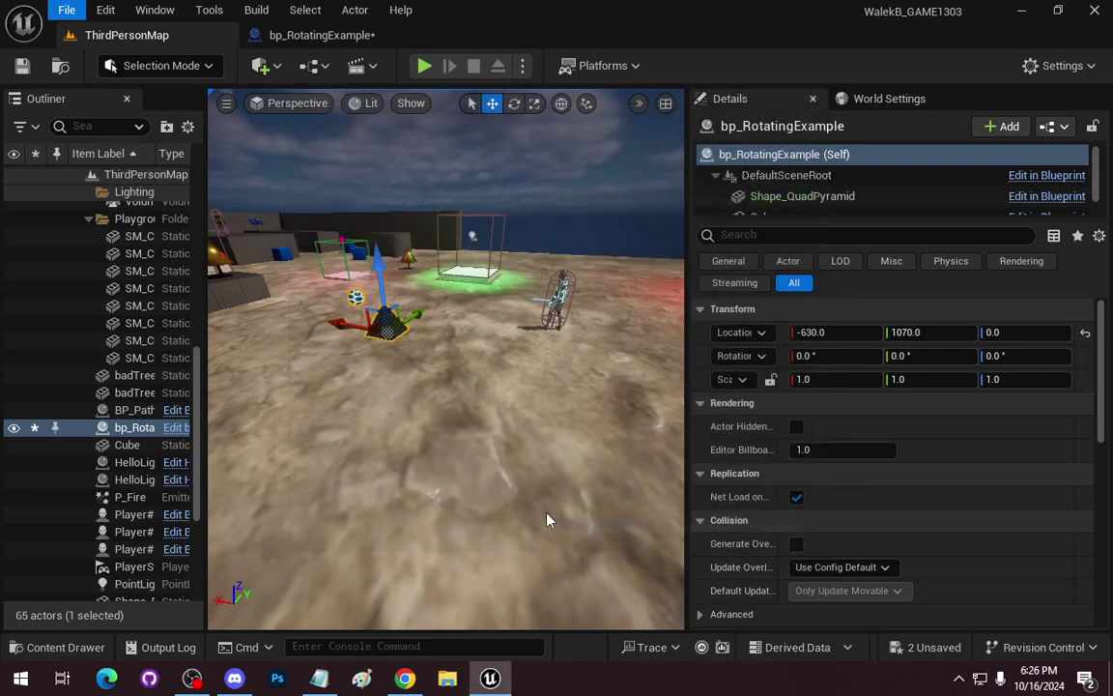
pyautogui.click(407, 36)
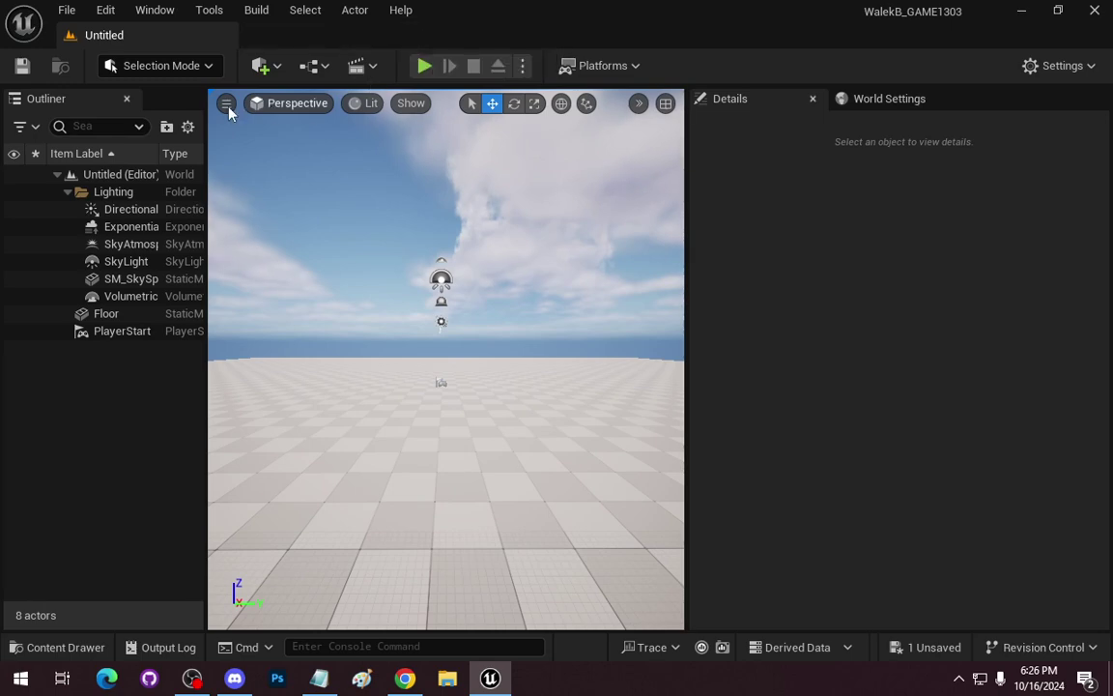
# Save the new level as Lab08 in the Lab08 content folder
pyautogui.click(67, 10)
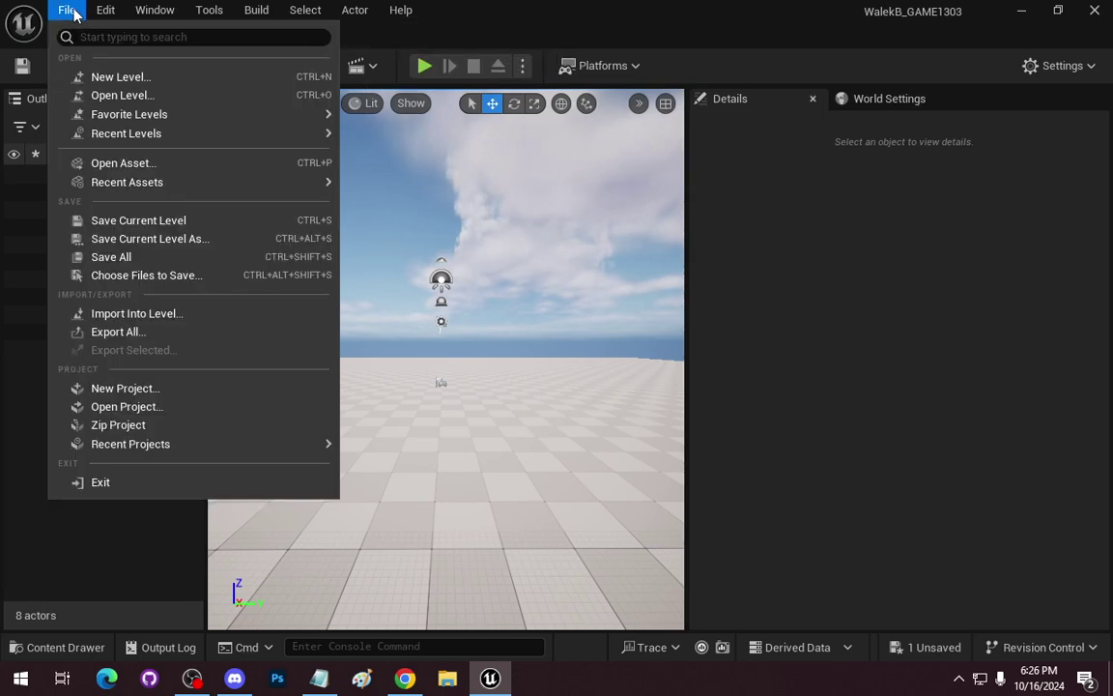
pyautogui.click(156, 240)
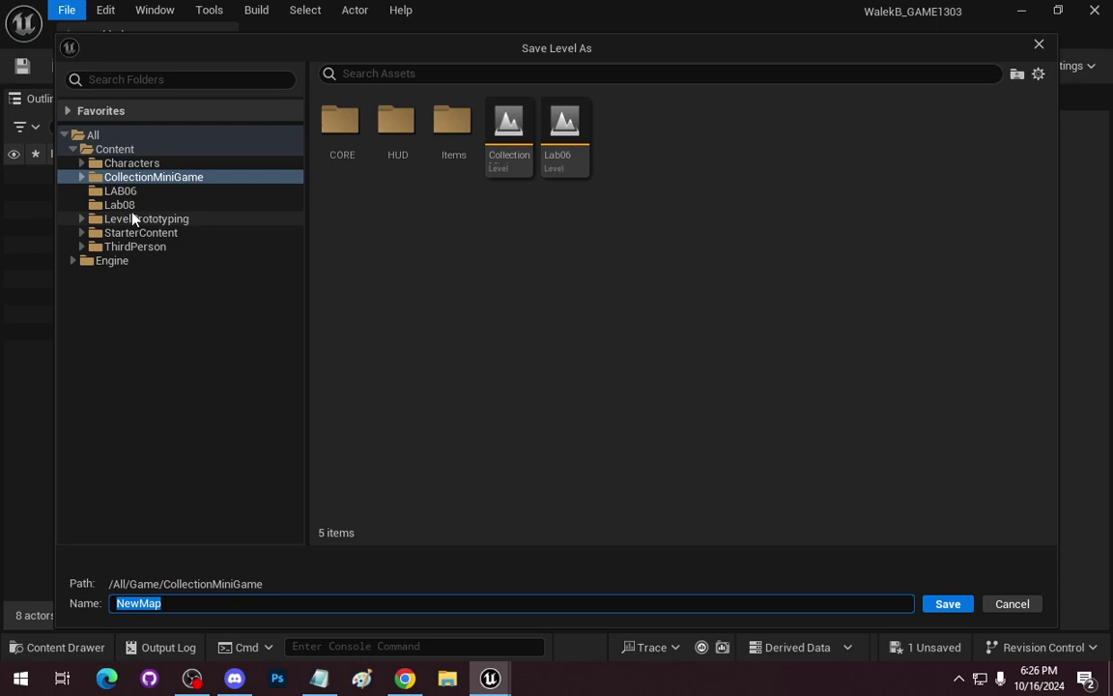
pyautogui.click(121, 206)
pyautogui.click(219, 602)
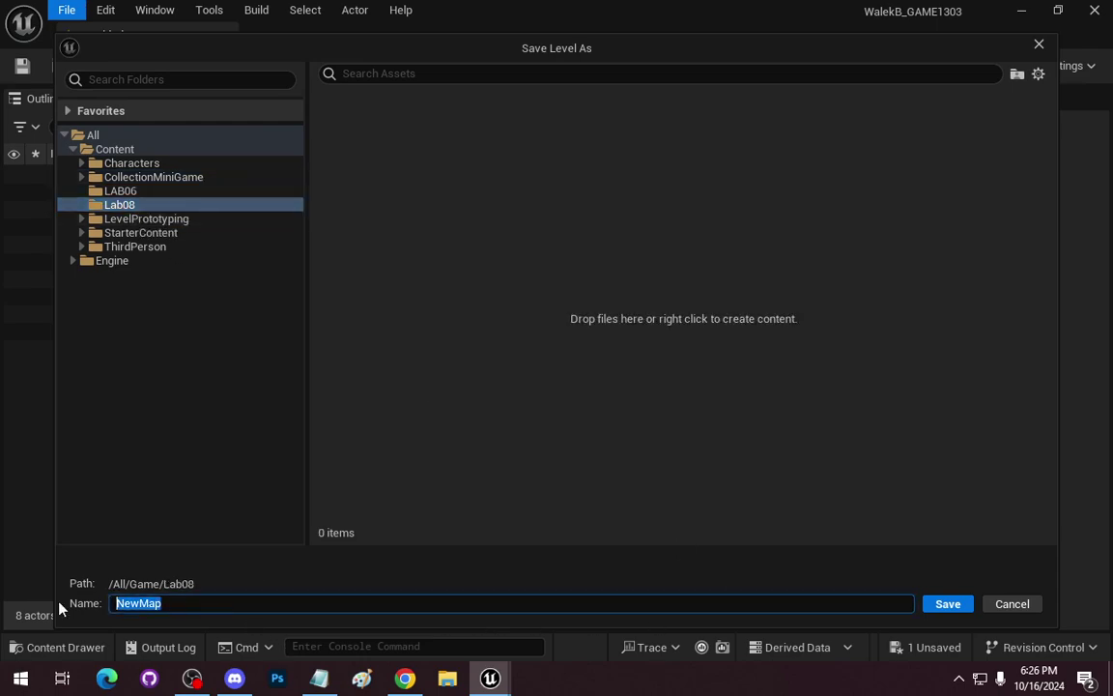
pyautogui.write('Lab08')
pyautogui.press('Return')
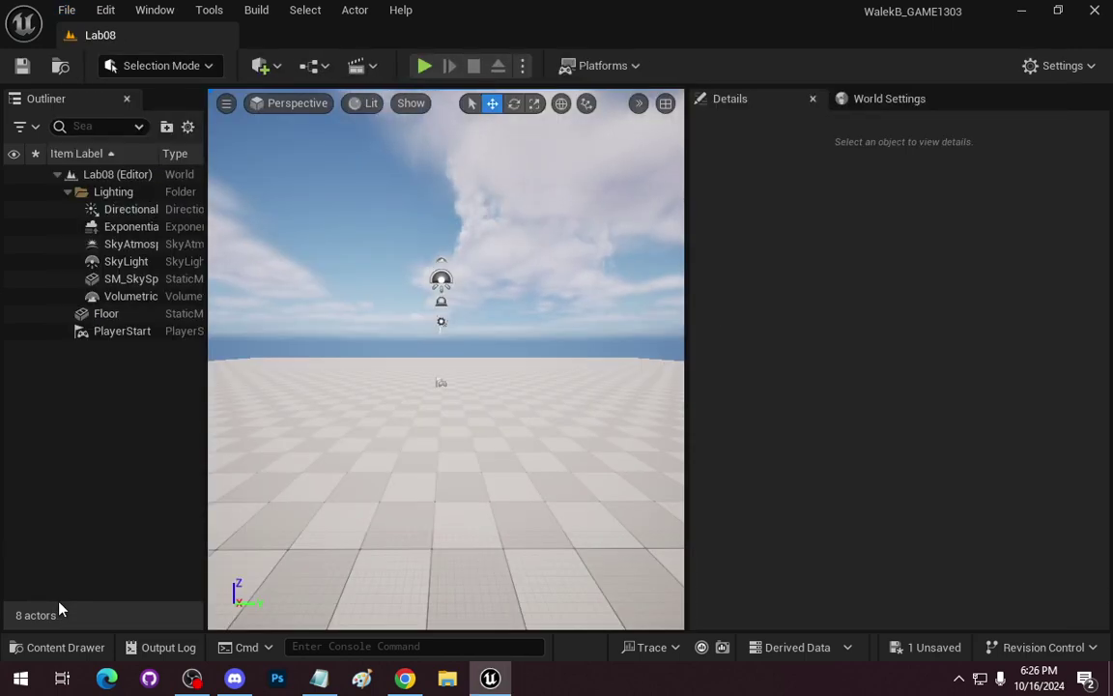
# Set the Lab08 level's GameMode Override to BP_ThirdPersonGameMode
pyautogui.click(879, 98)
pyautogui.click(964, 249)
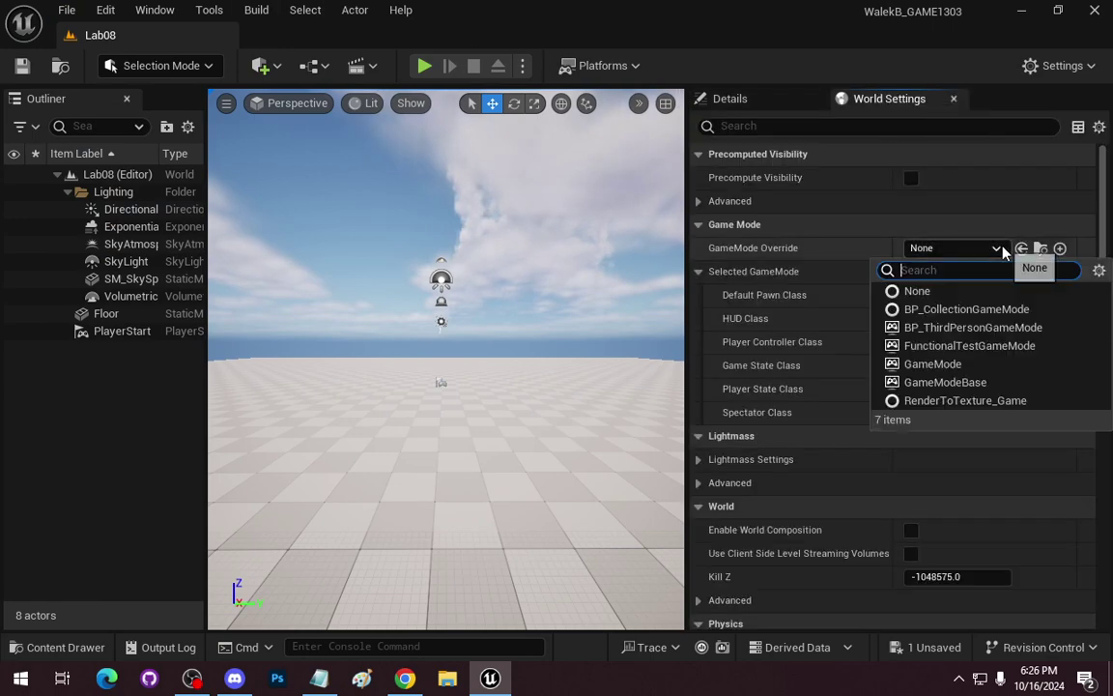
pyautogui.click(973, 327)
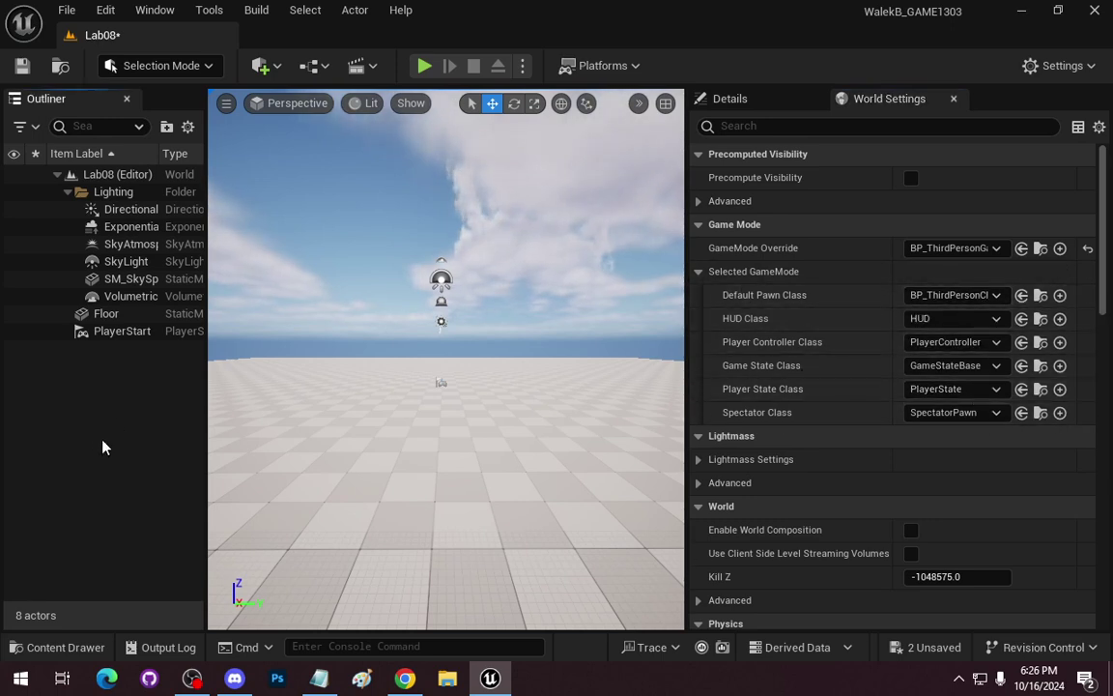
# Copy BP_ThirdPersonCharacter from the ThirdPerson Blueprints folder into the Lab08 content folder
pyautogui.click(88, 638)
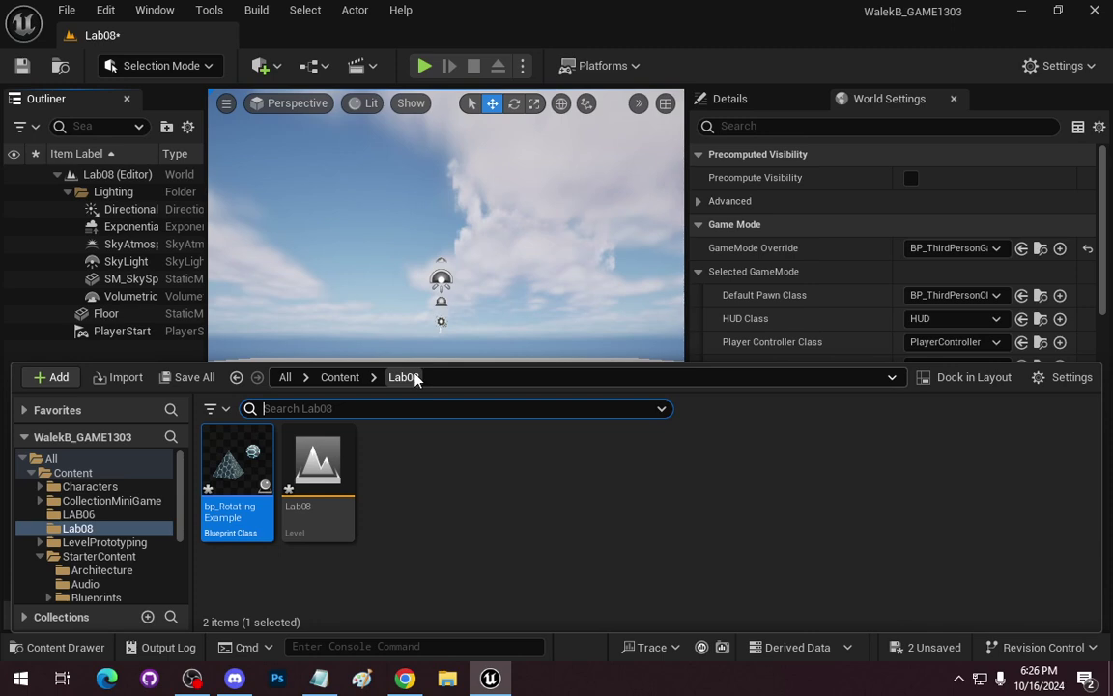
pyautogui.scroll(-5, 94, 554)
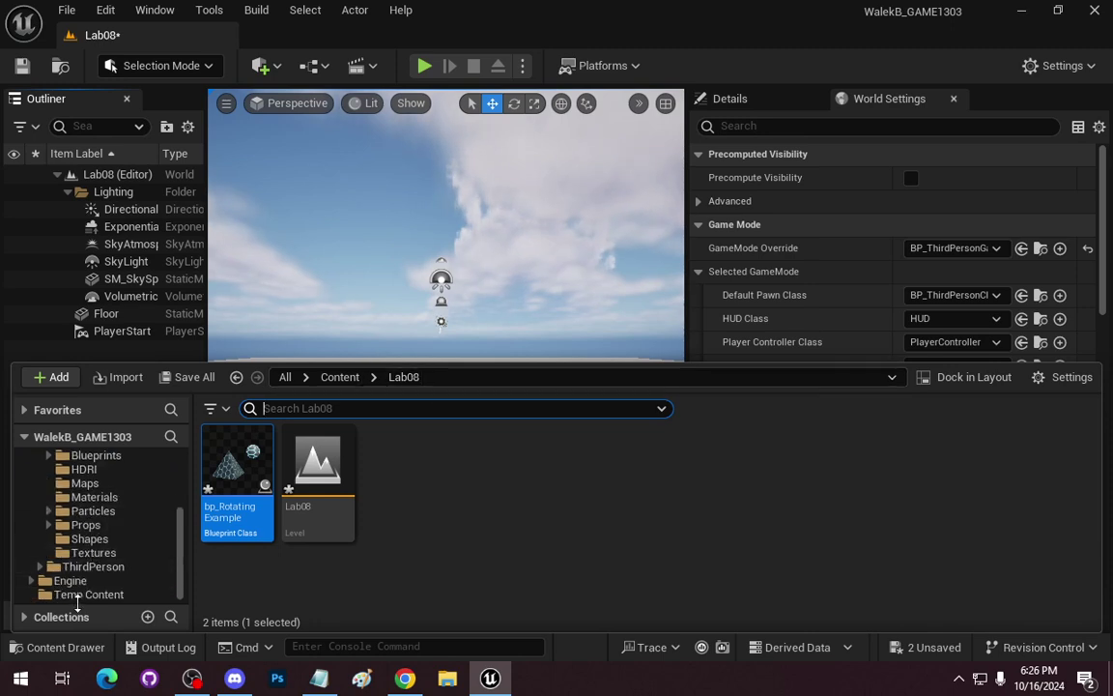
pyautogui.click(93, 566)
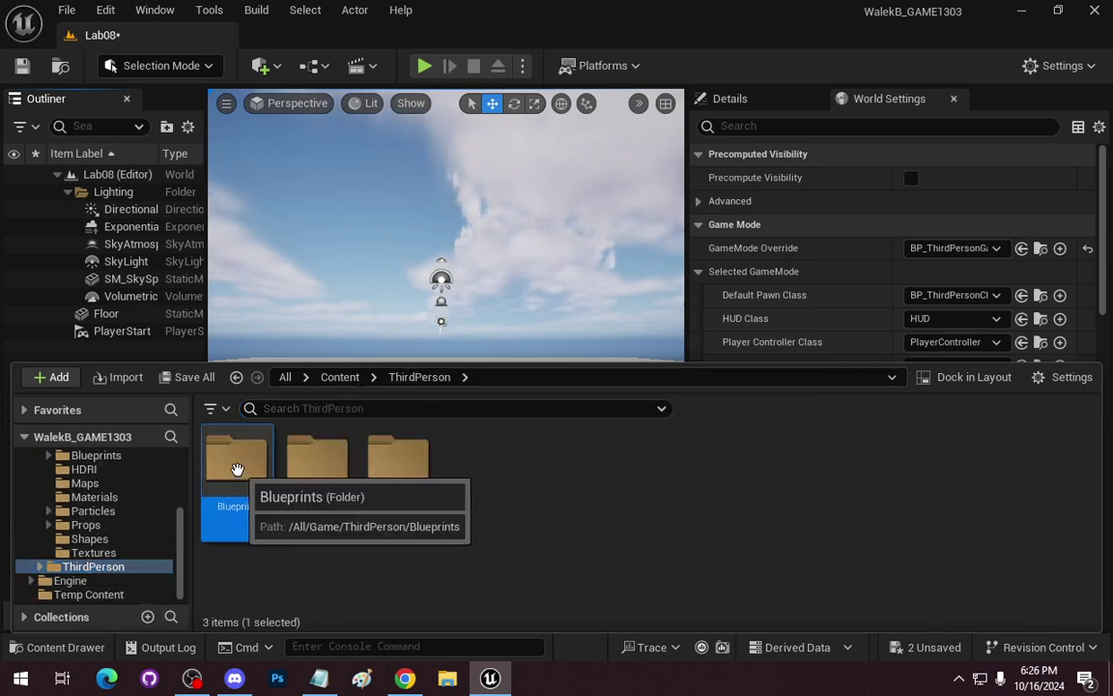
pyautogui.doubleClick(236, 466)
pyautogui.scroll(4, 104, 497)
pyautogui.click(40, 525)
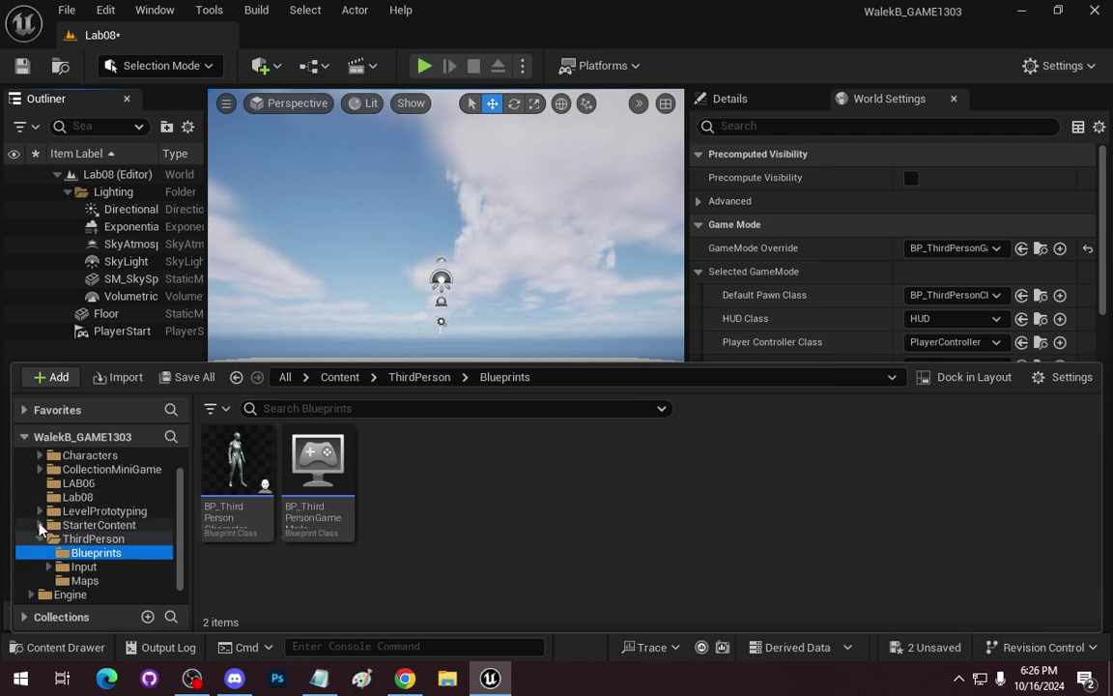
pyautogui.moveTo(237, 462); pyautogui.dragTo(85, 498)
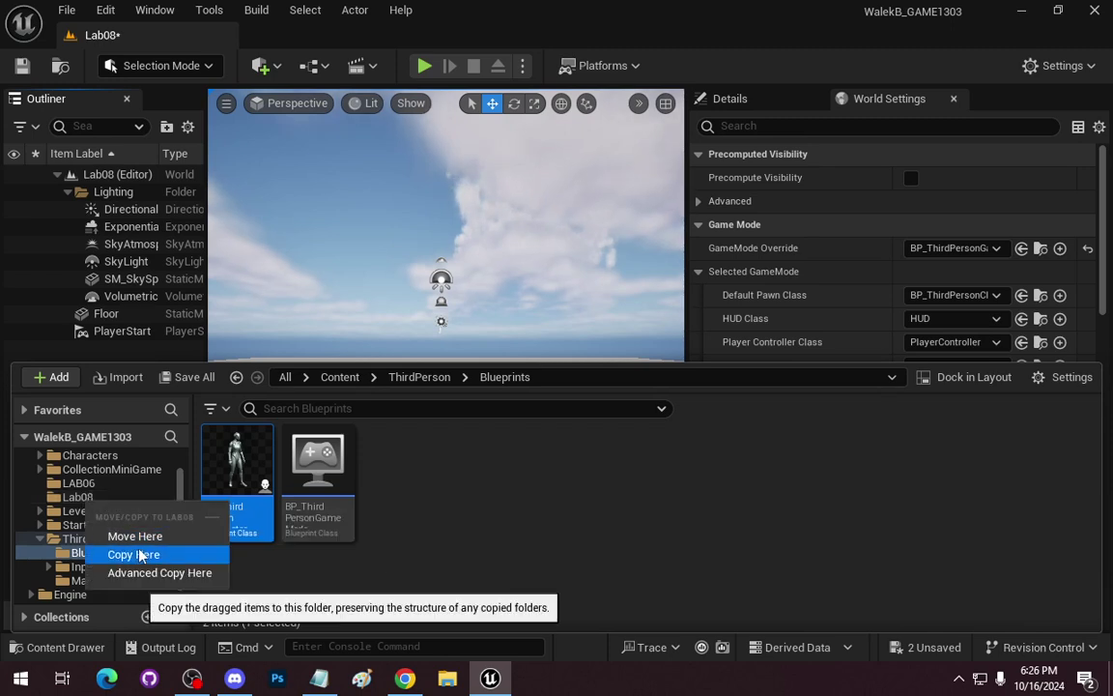
pyautogui.click(140, 556)
# Rename the copied BP_ThirdPersonCharacter in the Lab08 folder to BP_AI
pyautogui.click(78, 497)
pyautogui.click(317, 502)
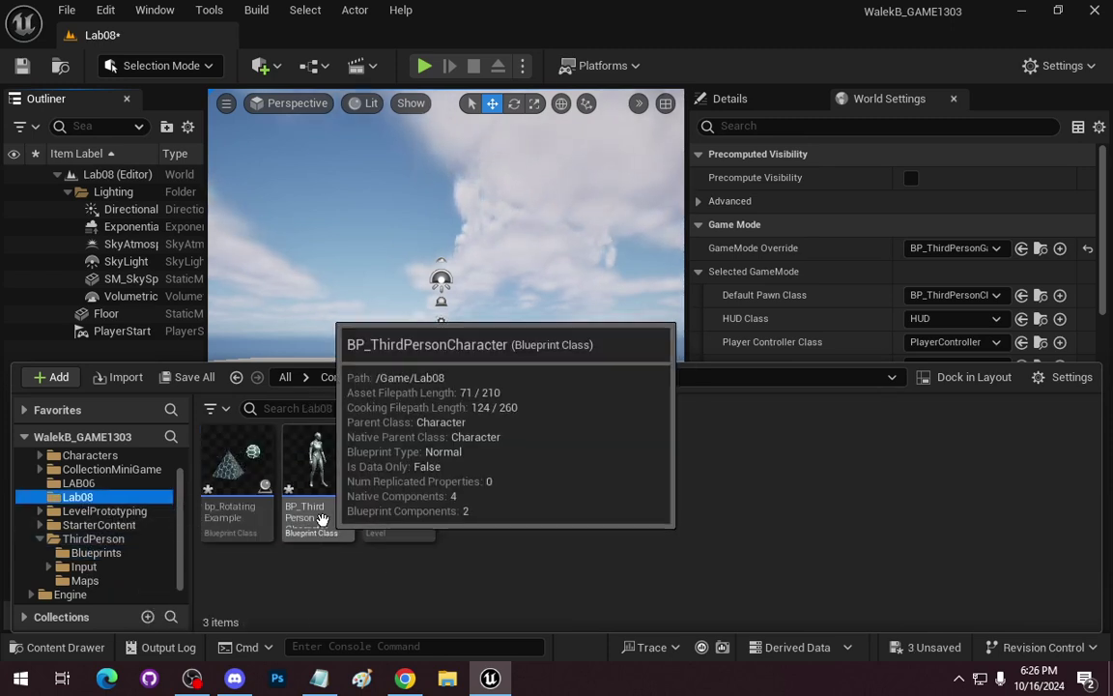
pyautogui.rightClick(322, 519)
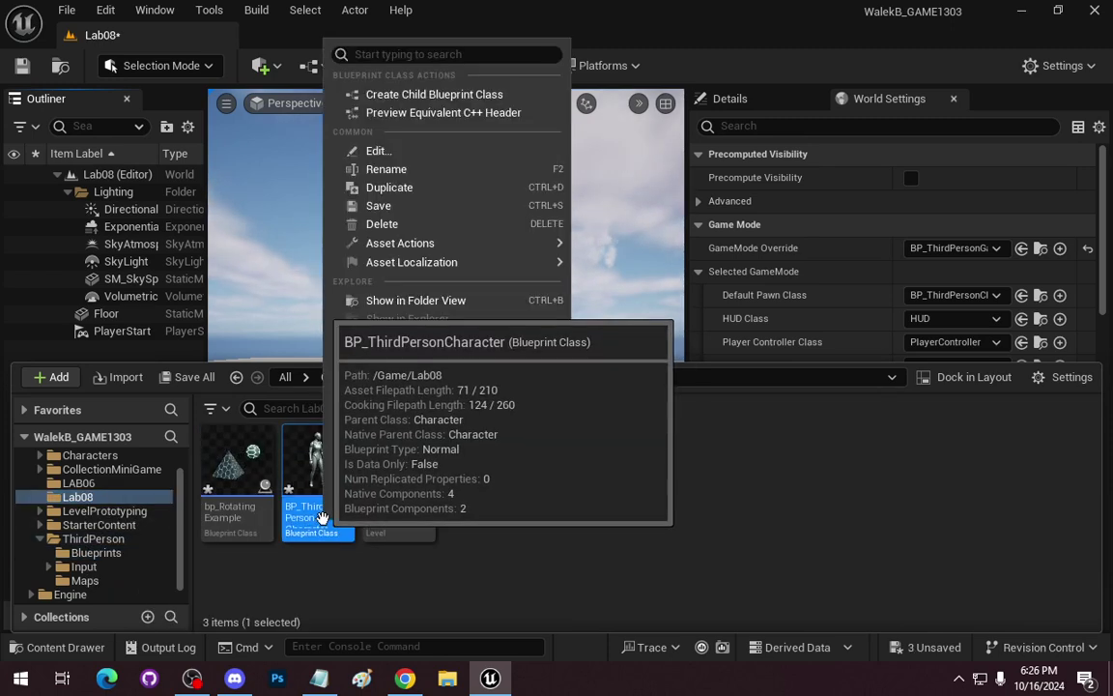
pyautogui.click(456, 166)
pyautogui.write('BP_AI')
pyautogui.press('Return')
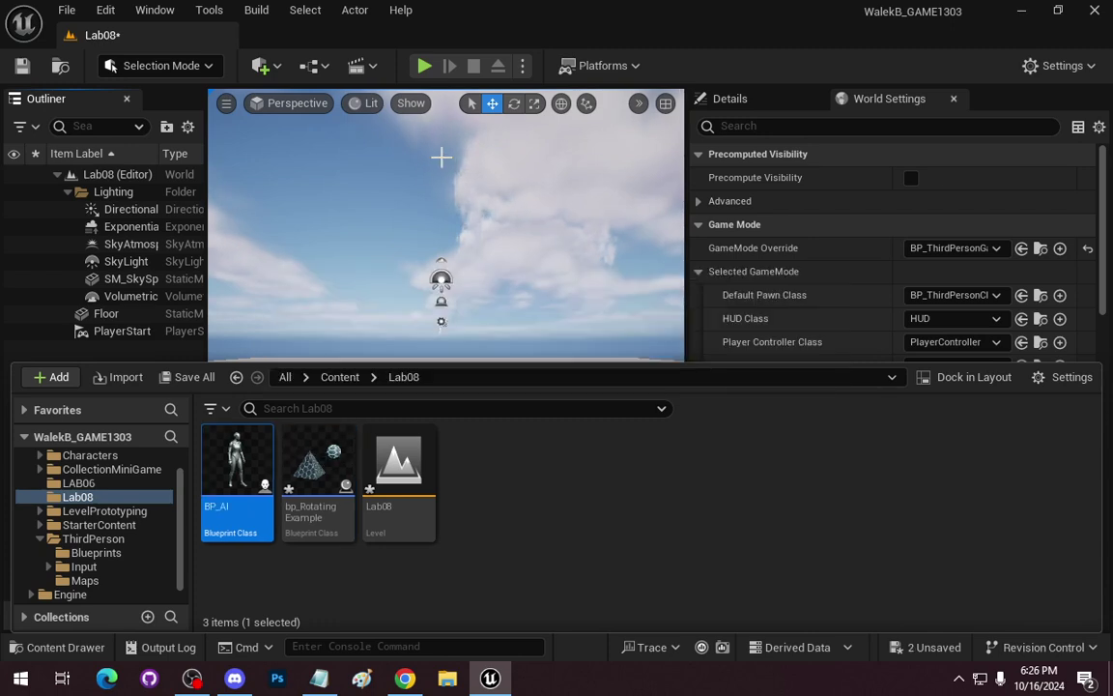
# Copy the original BP_ThirdPersonCharacter from the ThirdPerson Blueprints folder into the Lab08 folder a second time
pyautogui.scroll(-1, 113, 471)
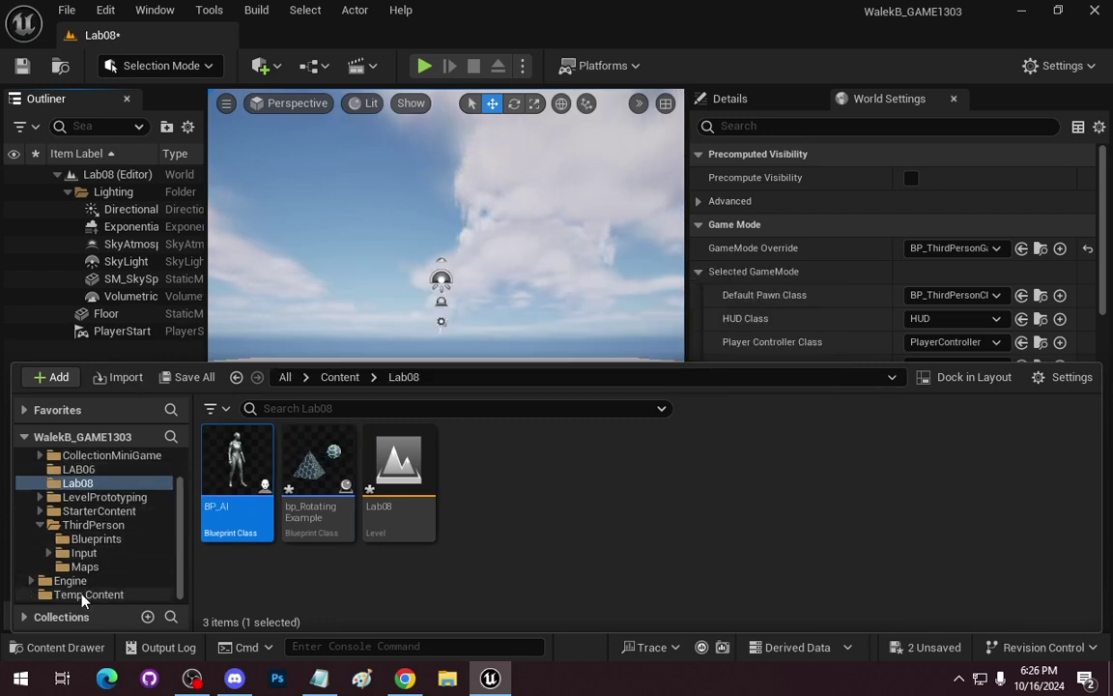
pyautogui.click(93, 525)
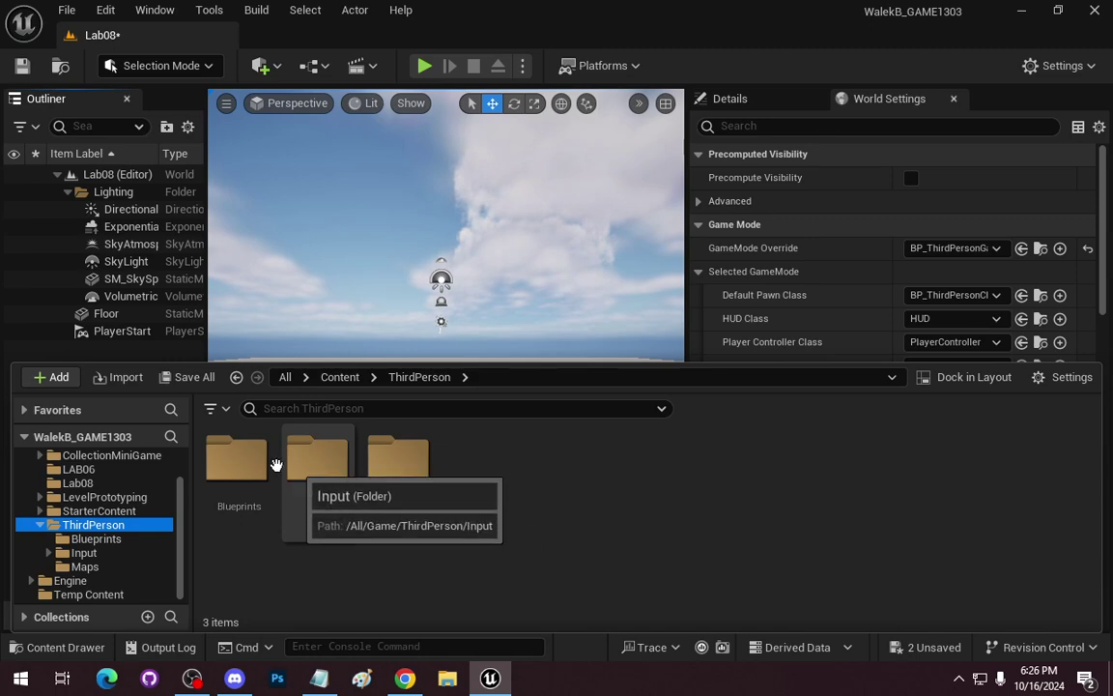
pyautogui.click(246, 475)
pyautogui.doubleClick(241, 466)
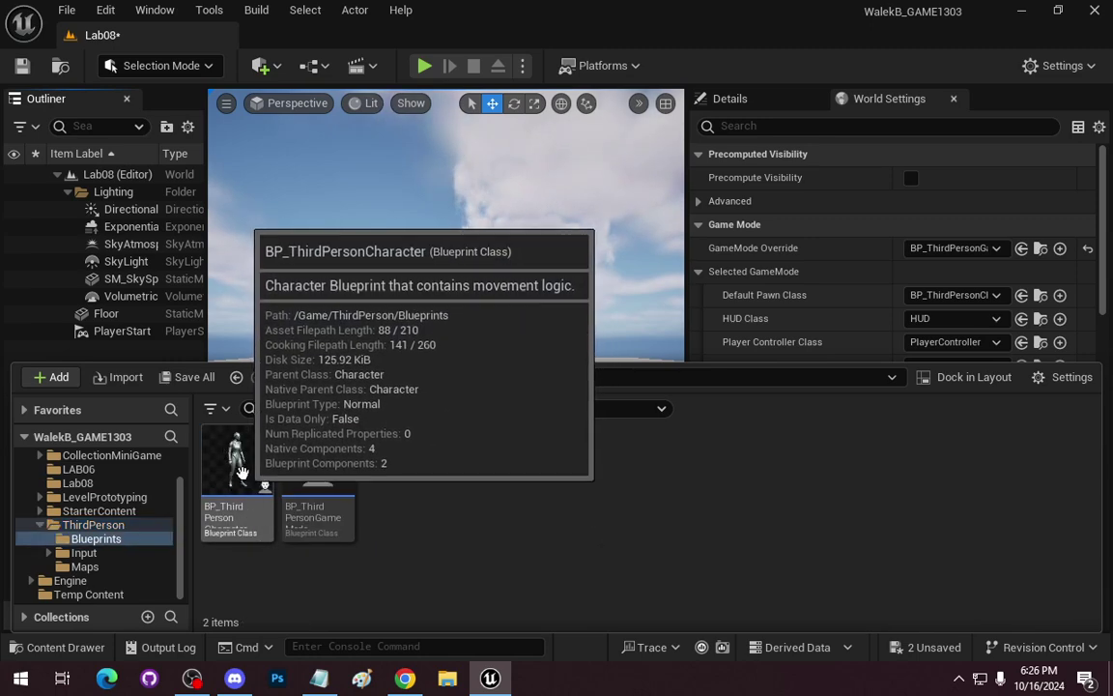
pyautogui.moveTo(243, 474); pyautogui.dragTo(81, 484)
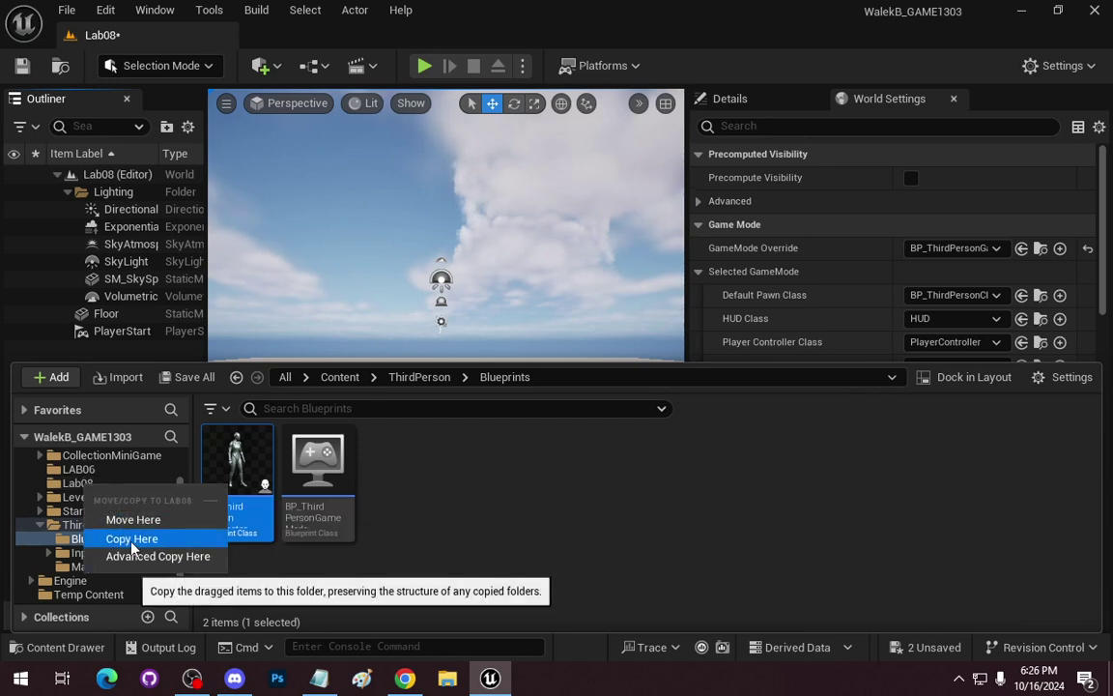
pyautogui.click(132, 541)
# Rename the second character copy in the Lab08 folder to BP_Lab08_Pawn
pyautogui.click(77, 483)
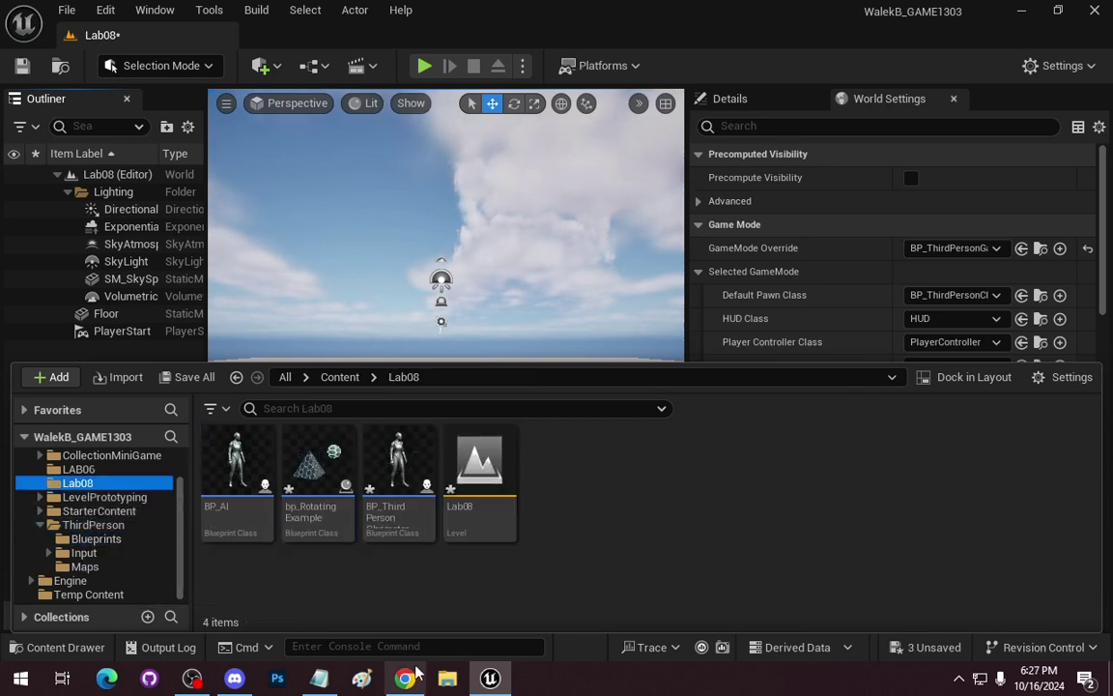
pyautogui.rightClick(401, 483)
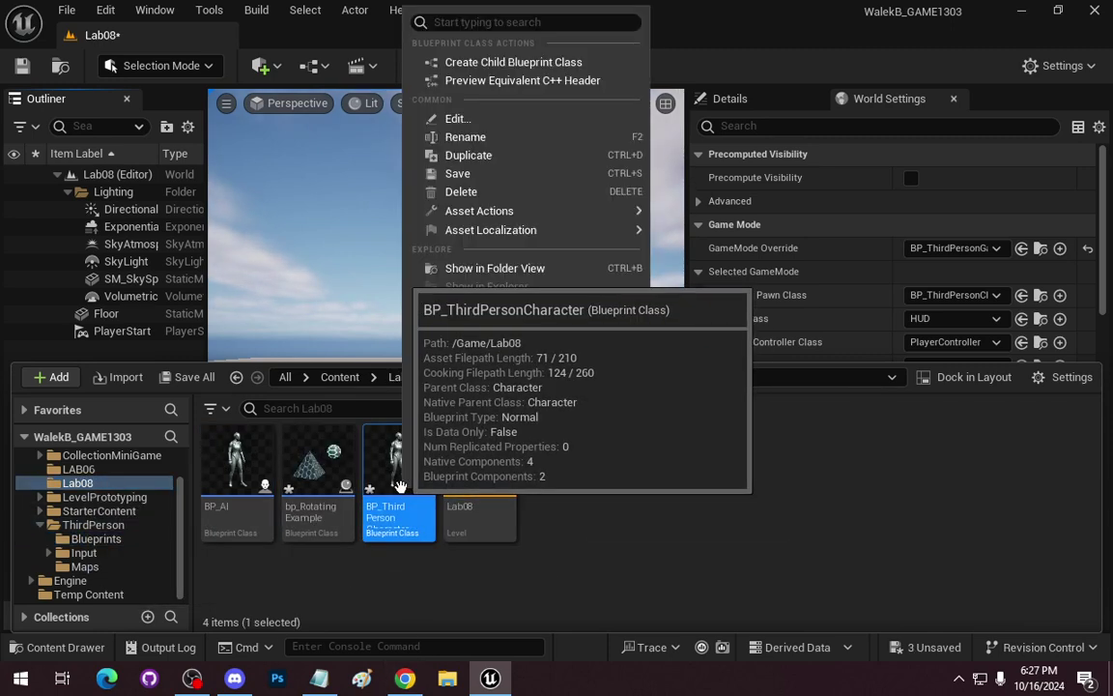
pyautogui.click(592, 136)
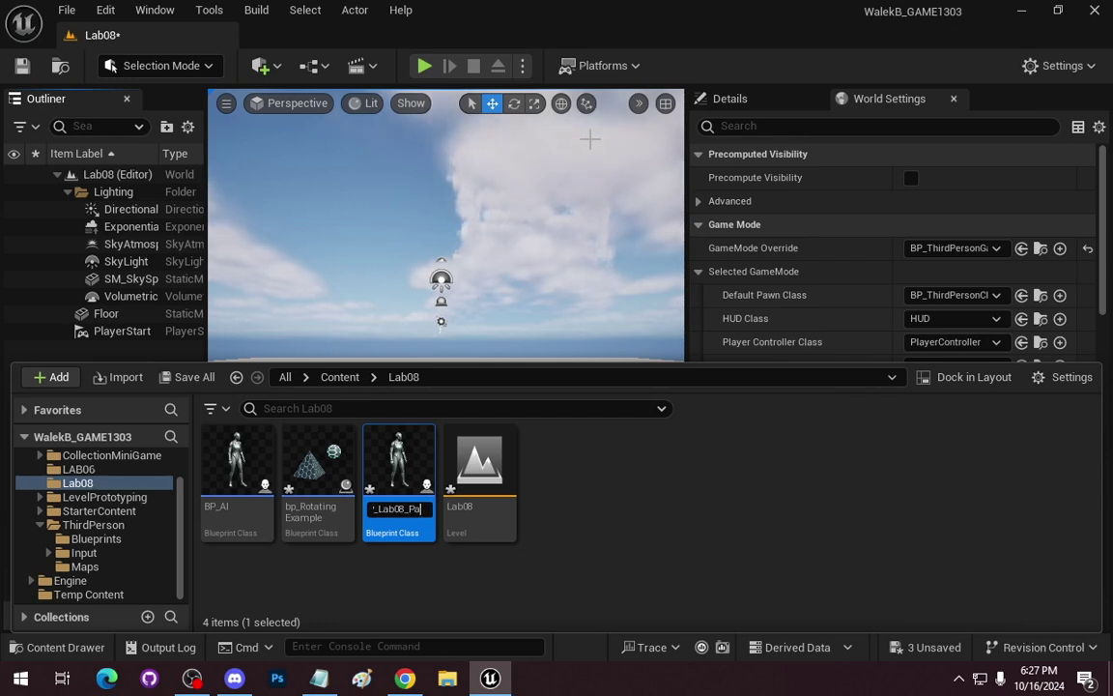
pyautogui.press('Return')
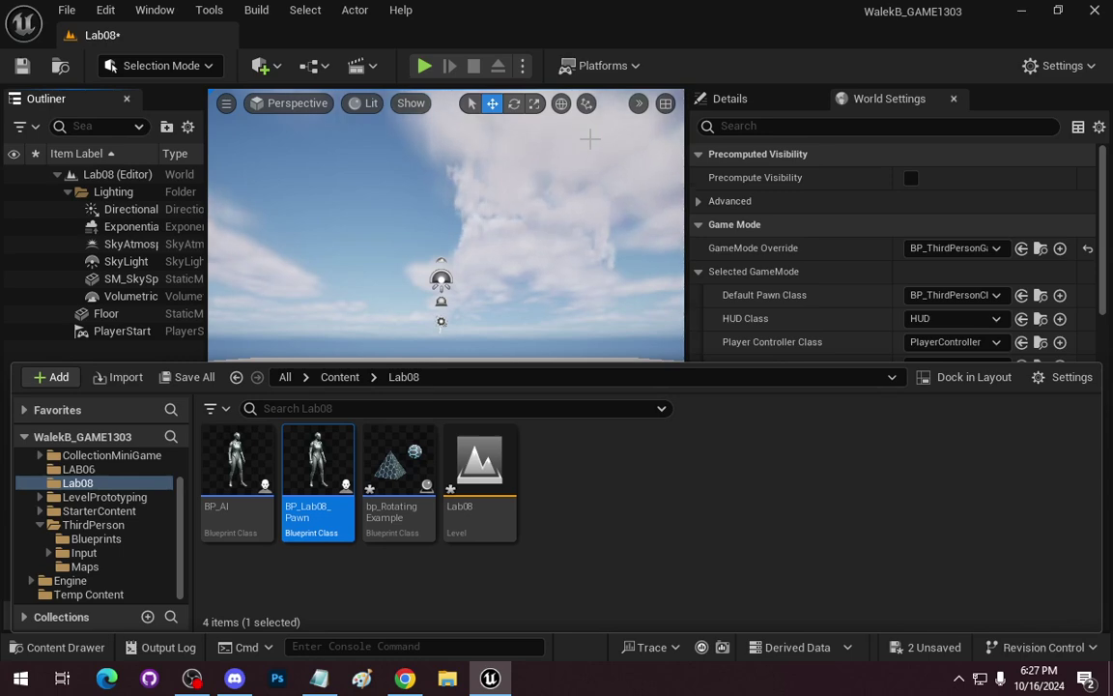
# Set the Default Pawn Class of the level's selected game mode to BP_Lab08_Pawn
pyautogui.rightClick(317, 164)
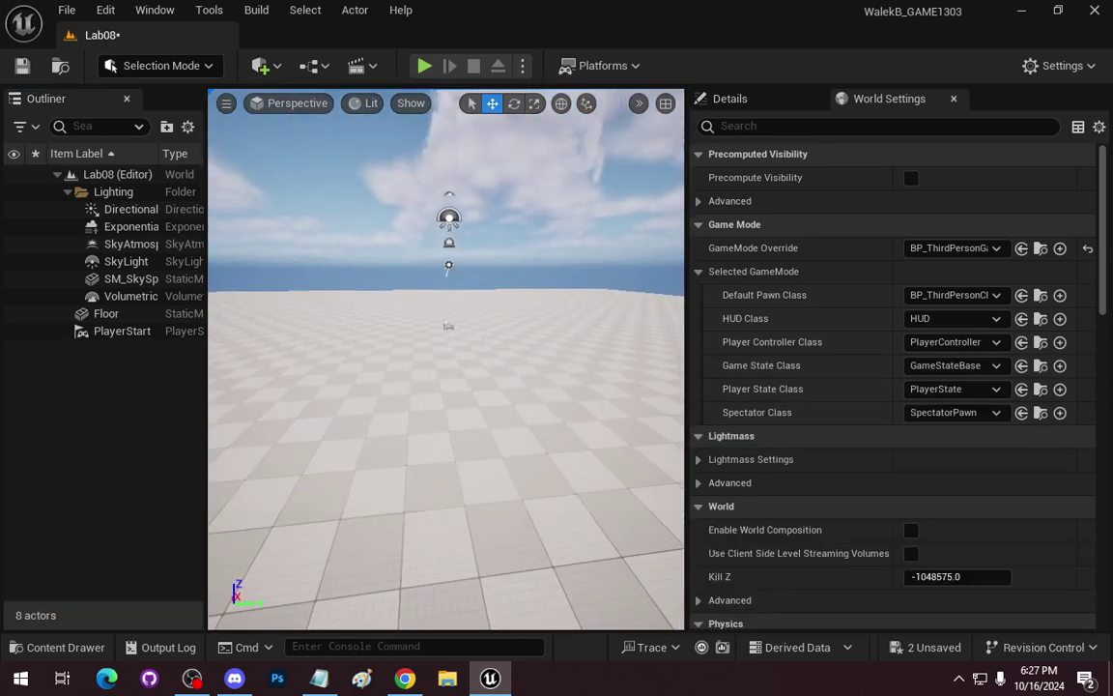
pyautogui.click(990, 294)
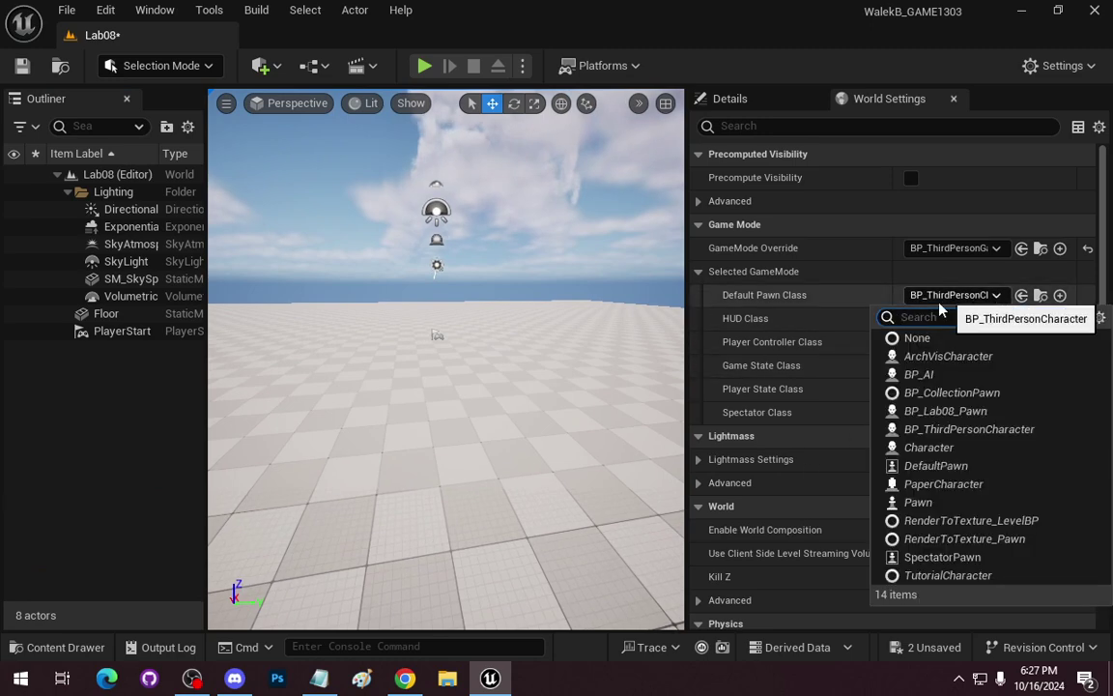
pyautogui.click(954, 413)
# Play the Lab08 level to test running with the new default pawn, and end the play session
pyautogui.rightClick(451, 418)
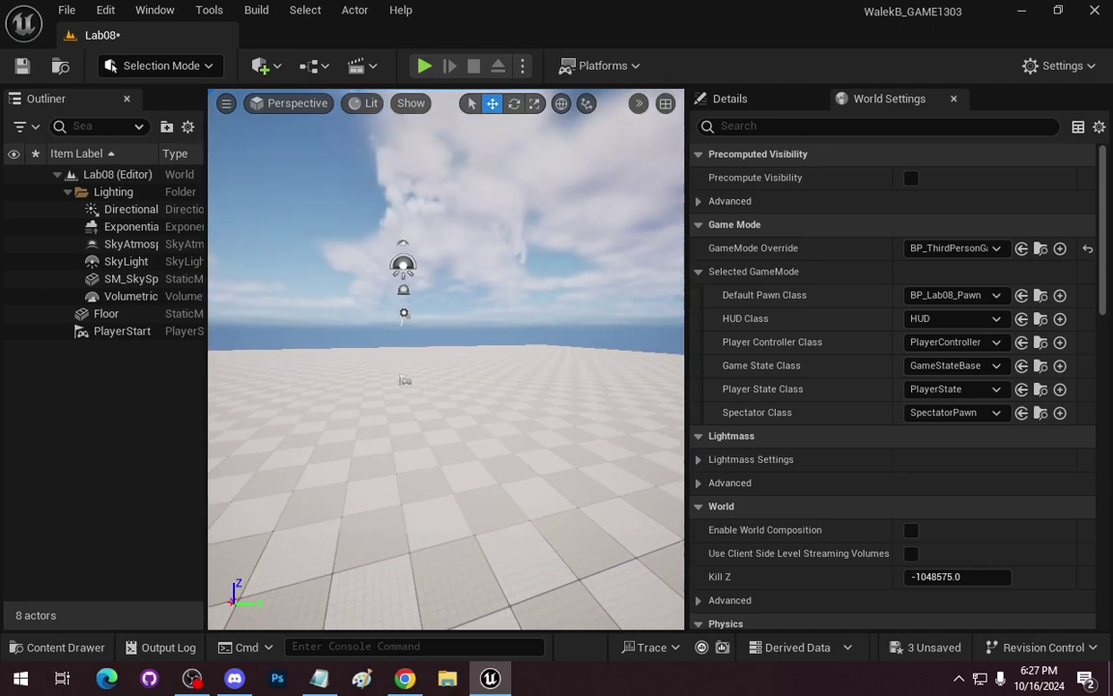
pyautogui.click(426, 65)
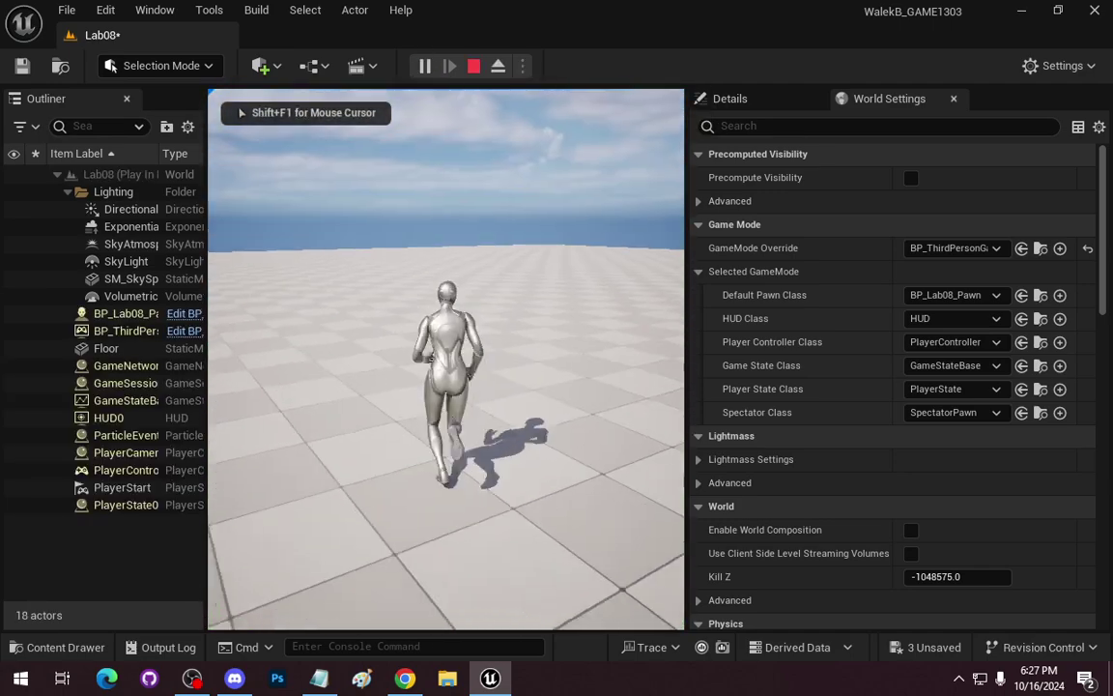
pyautogui.press('Escape')
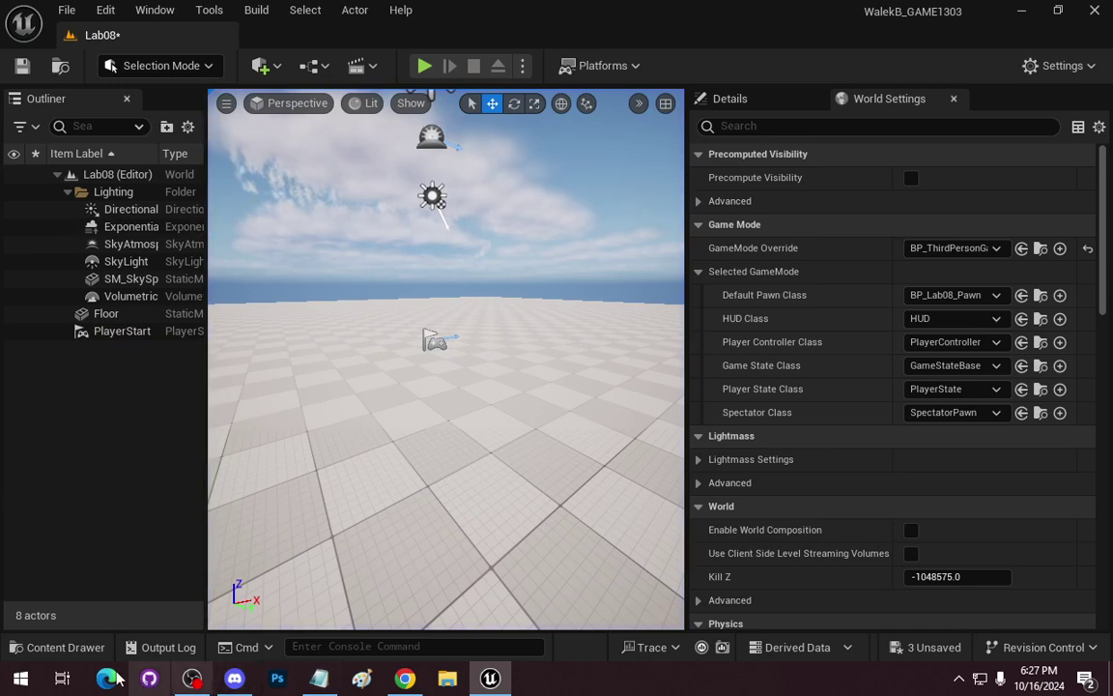
# Place a BP_AI character from the Lab08 folder on the floor at about X 530, Y -230
pyautogui.click(60, 650)
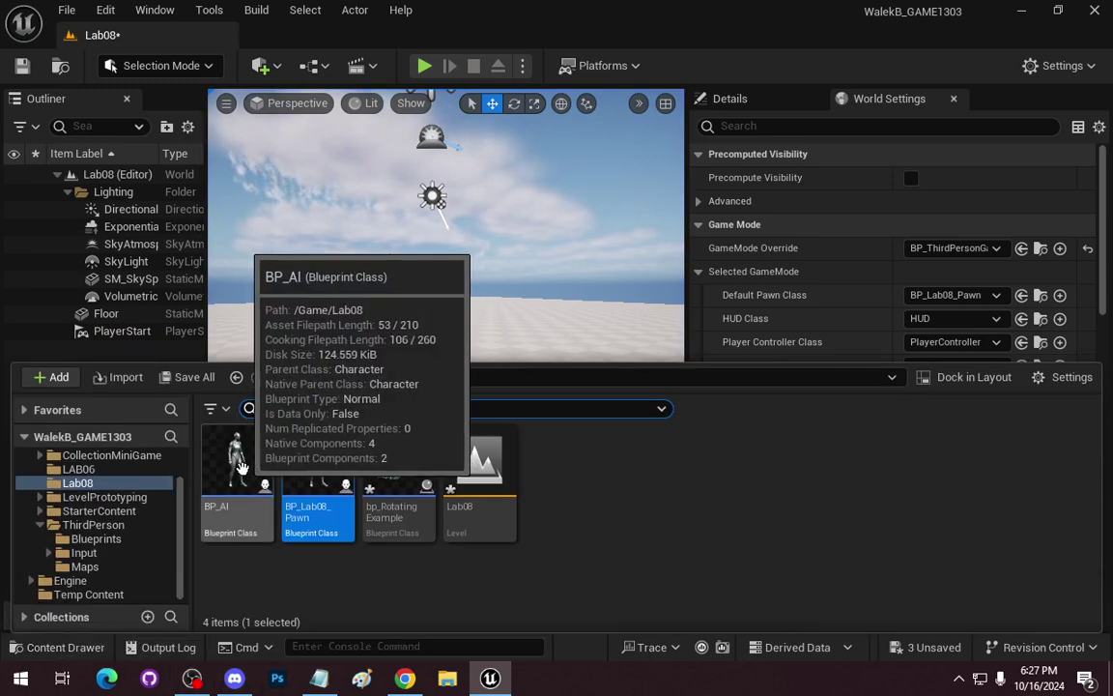
pyautogui.rightClick(465, 159)
pyautogui.press('s')
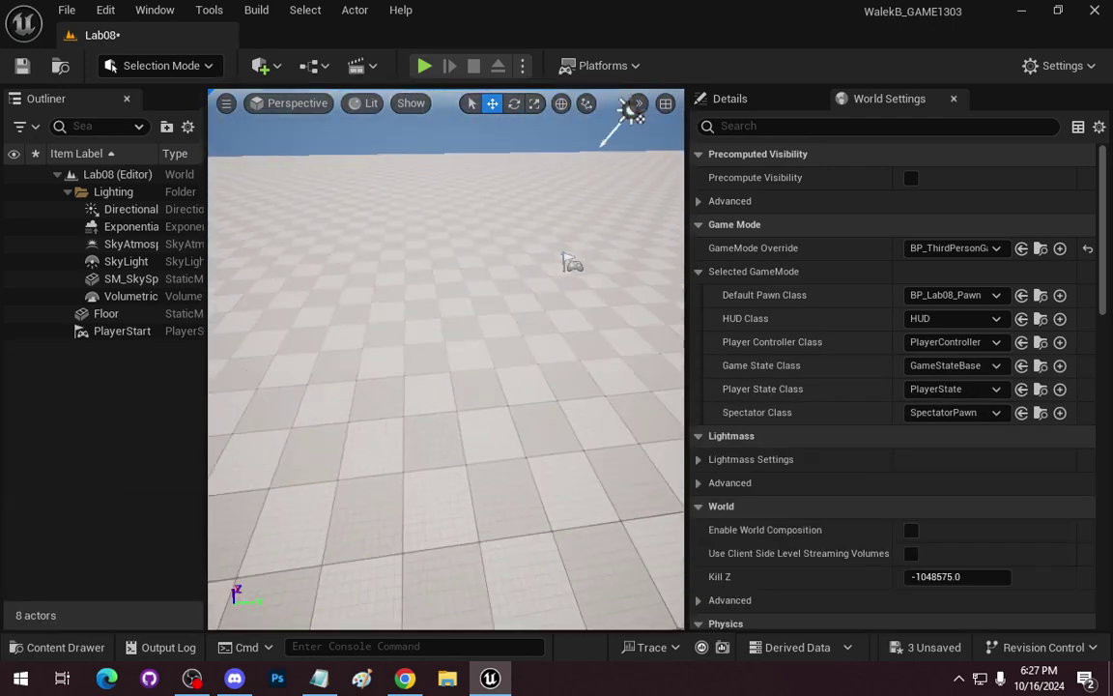
pyautogui.moveTo(617, 135); pyautogui.dragTo(361, 418)
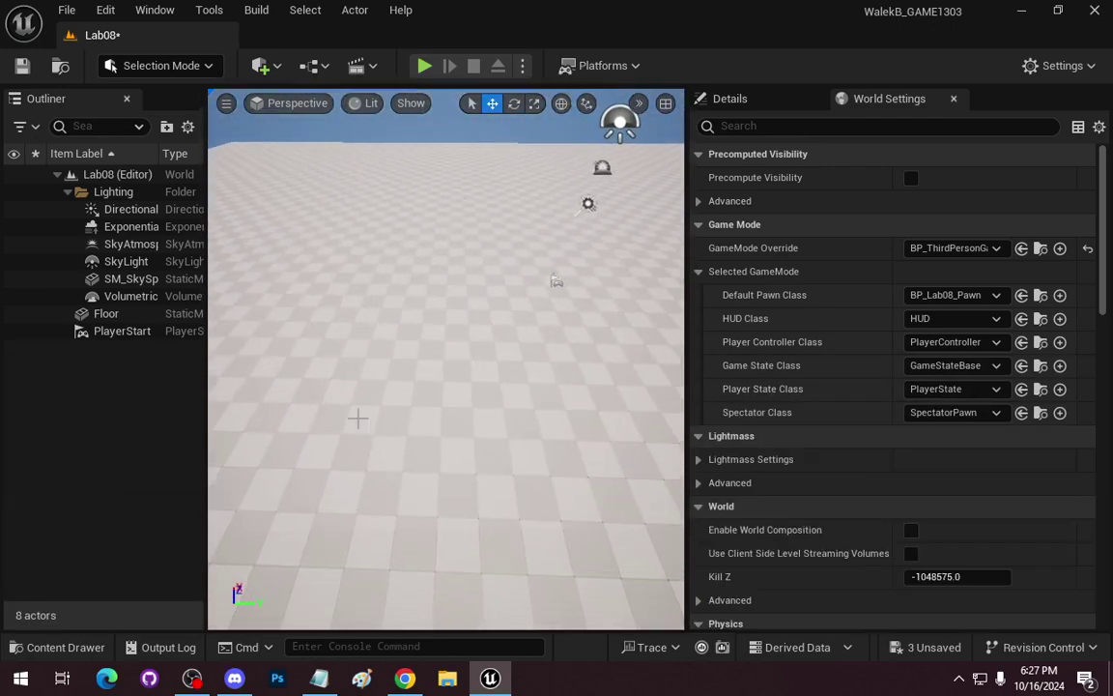
pyautogui.click(60, 647)
pyautogui.moveTo(307, 290); pyautogui.dragTo(498, 237)
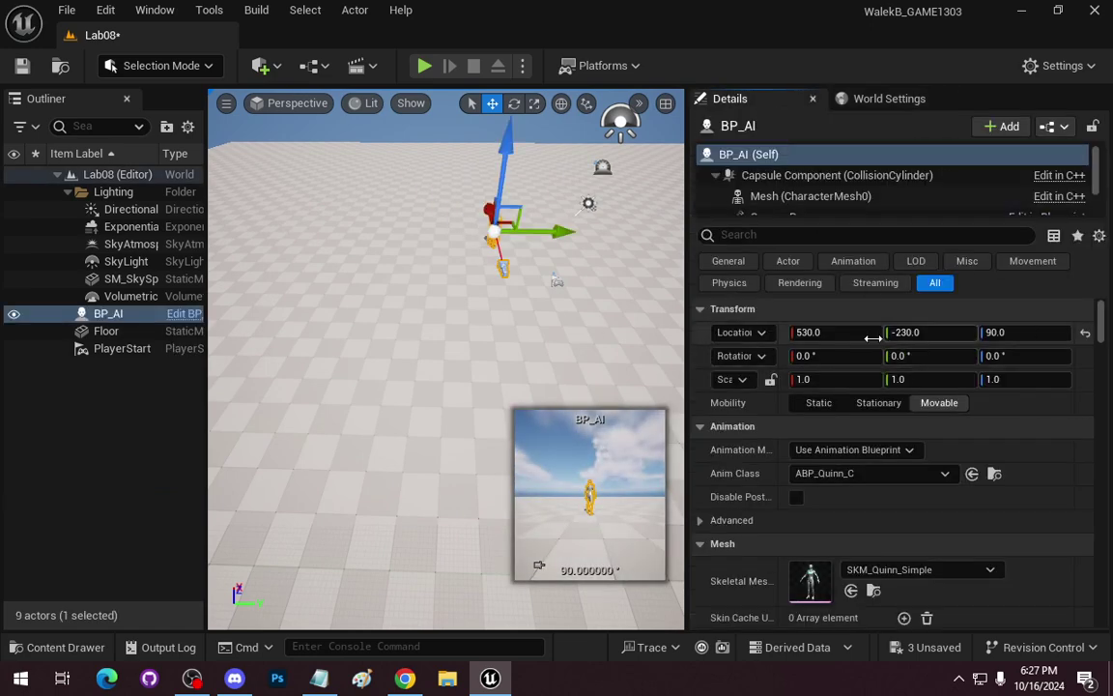
# Set the placed BP_AI character's location to X 500 and Y -500
pyautogui.click(861, 340)
pyautogui.write('500')
pyautogui.press('Tab')
pyautogui.write('5')
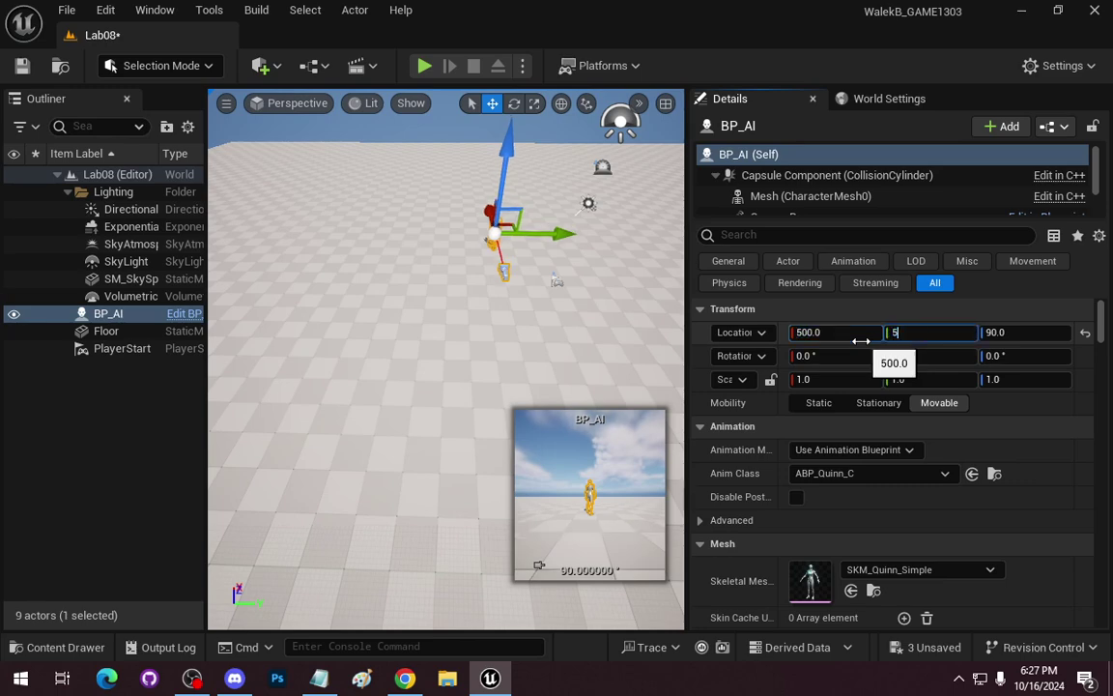
pyautogui.write('00')
pyautogui.press('Return')
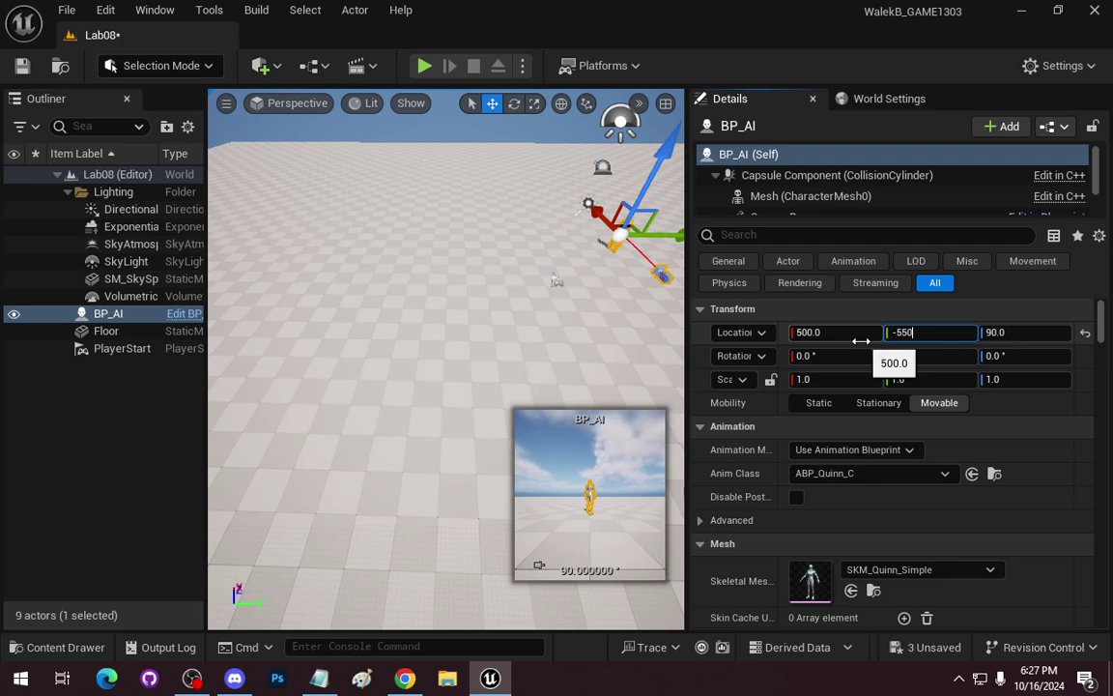
pyautogui.press('Return')
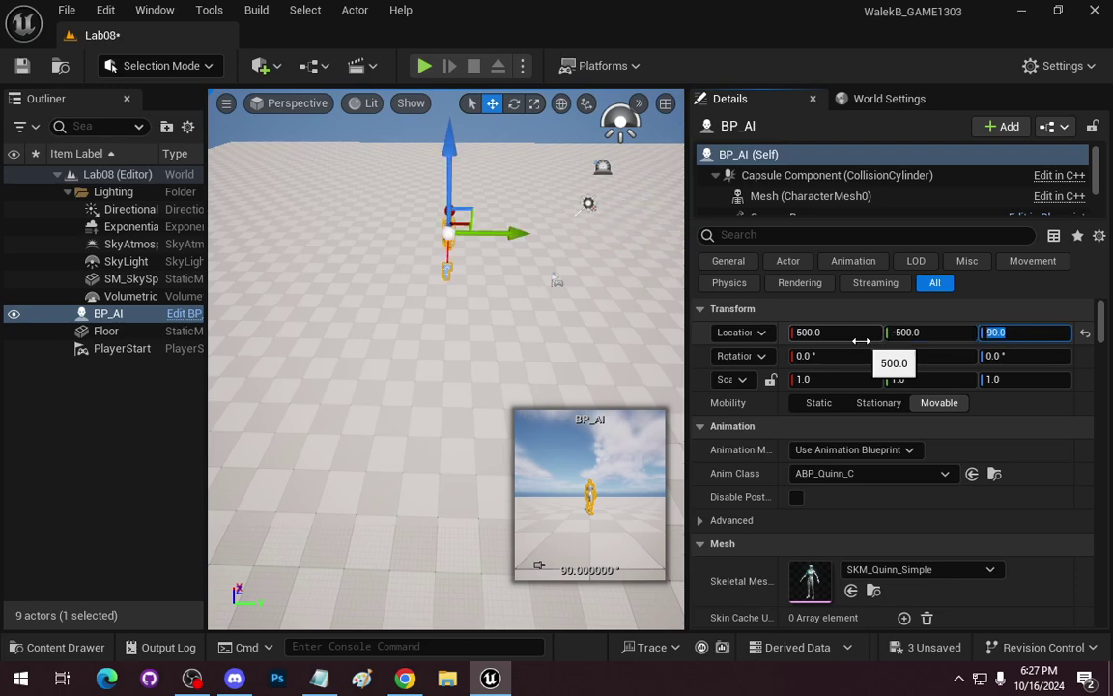
# Try a Z location of 0 for the placed BP_AI character and inspect how it stands on the floor
pyautogui.write('0')
pyautogui.press('Return')
pyautogui.rightClick(560, 334)
pyautogui.press('w')
pyautogui.press('w')
pyautogui.press('s')
pyautogui.press('d')
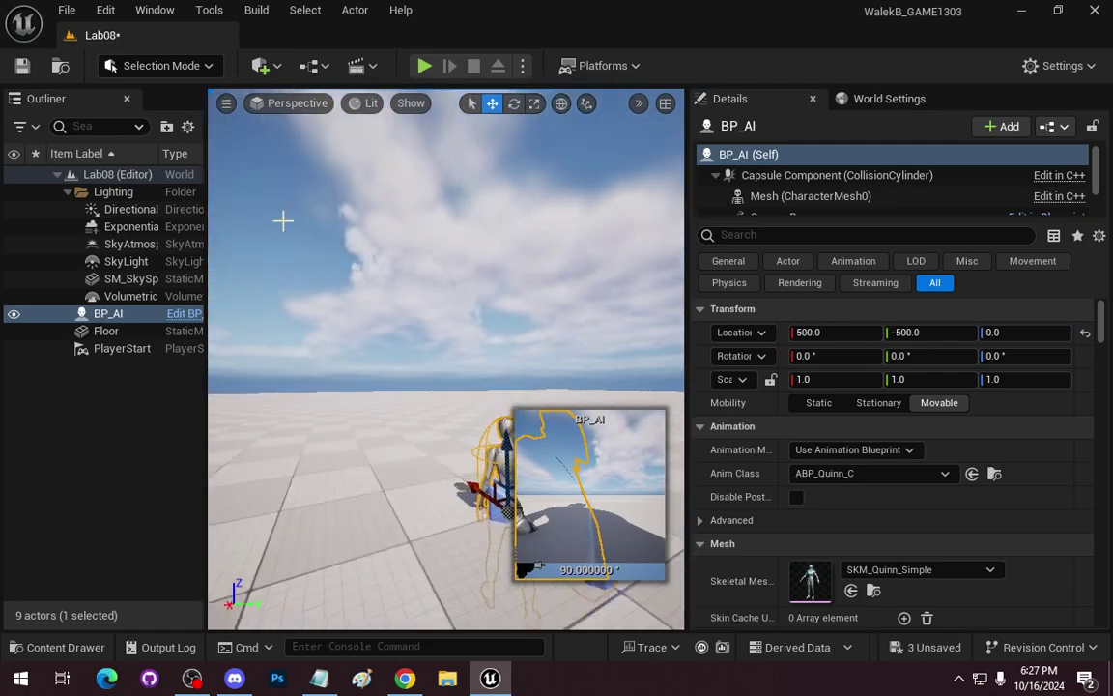
# Set the BP_AI character's Z location to 90, check its placement on the floor, and save the level
pyautogui.click(1011, 332)
pyautogui.write('90')
pyautogui.press('Return')
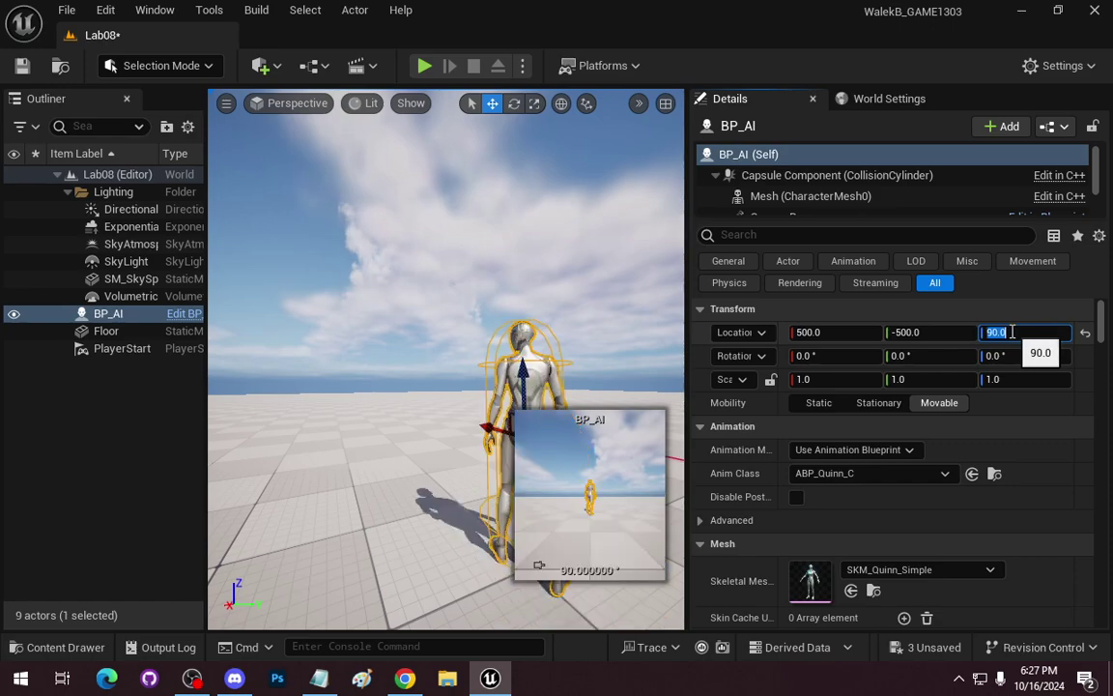
pyautogui.press('w')
pyautogui.press('s')
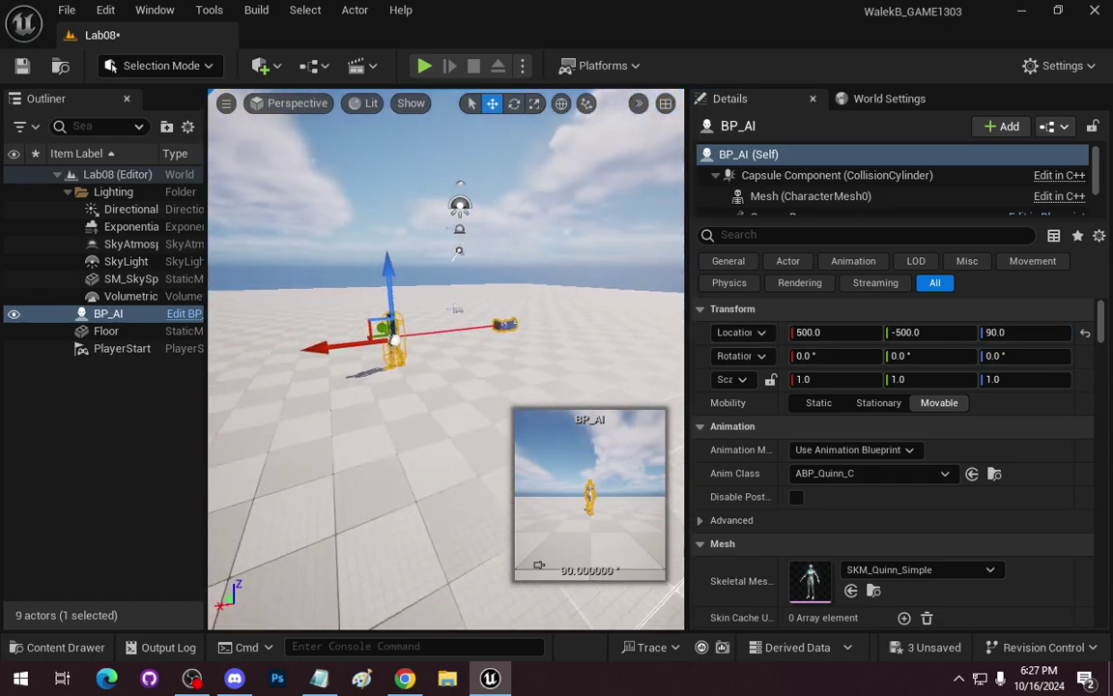
pyautogui.press('w')
pyautogui.press('s')
pyautogui.press('d')
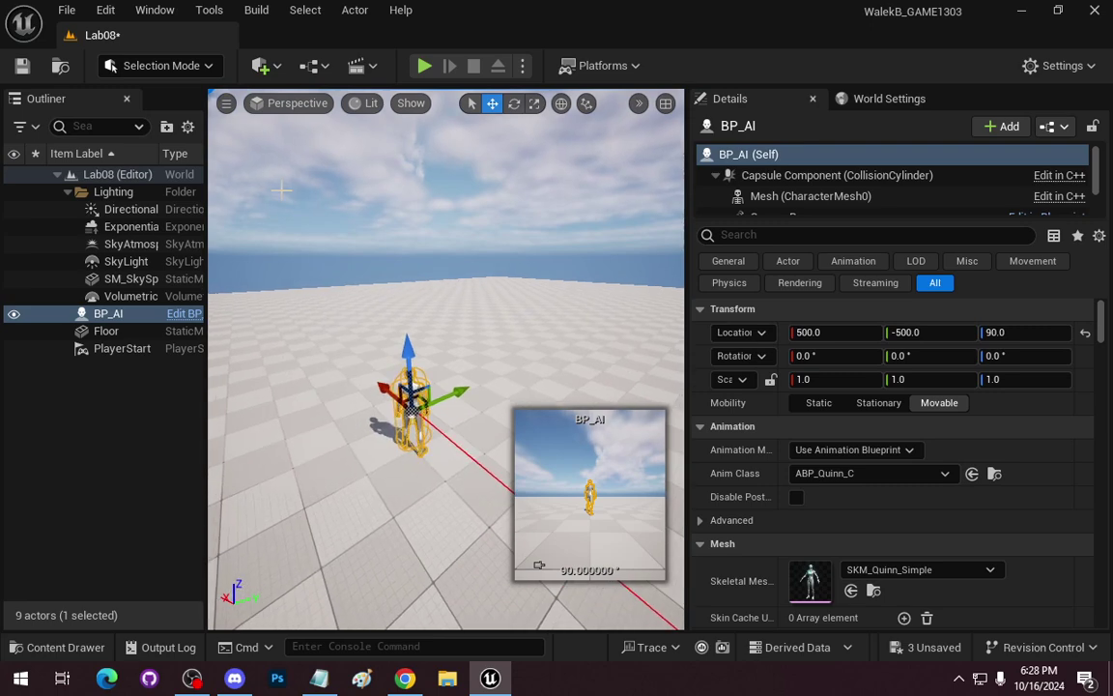
pyautogui.hotkey('ctrl', 's')
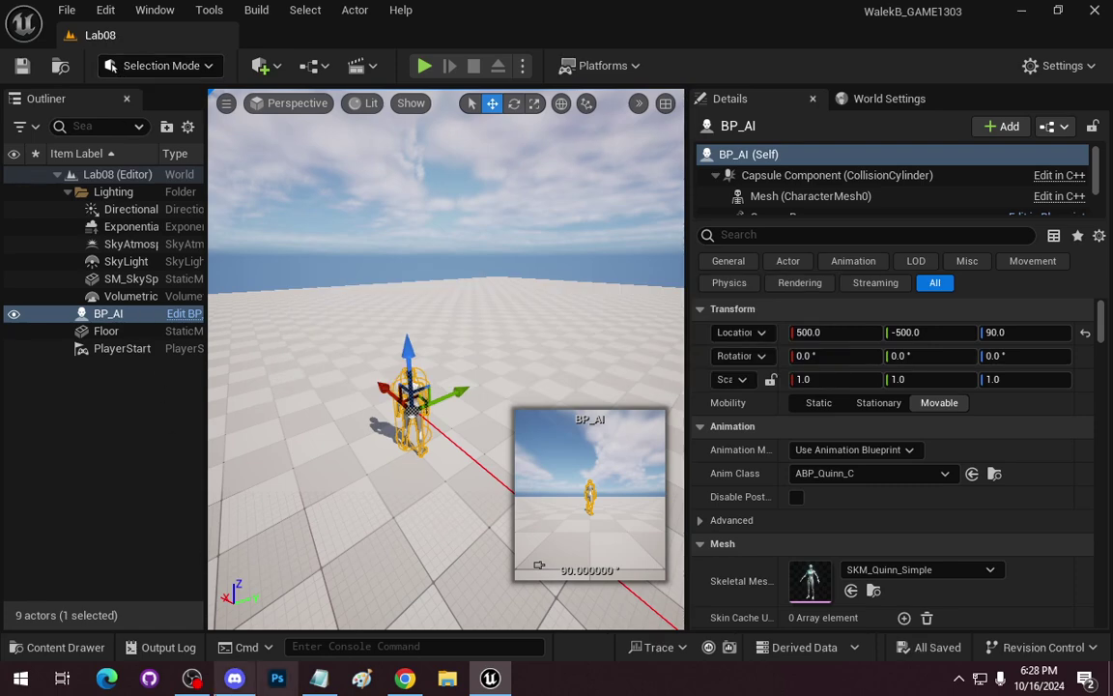
# Open the BP_Lab08_Pawn and BP_AI blueprints from the Lab08 folder for editing
pyautogui.click(68, 648)
pyautogui.doubleClick(317, 476)
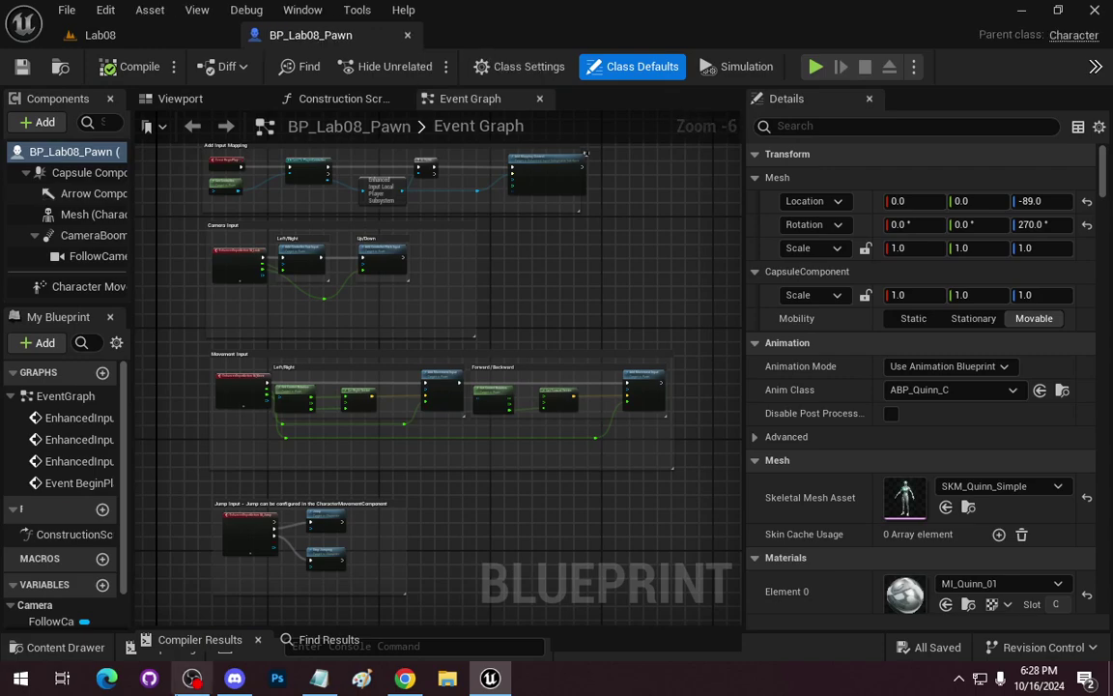
pyautogui.click(65, 648)
pyautogui.doubleClick(251, 517)
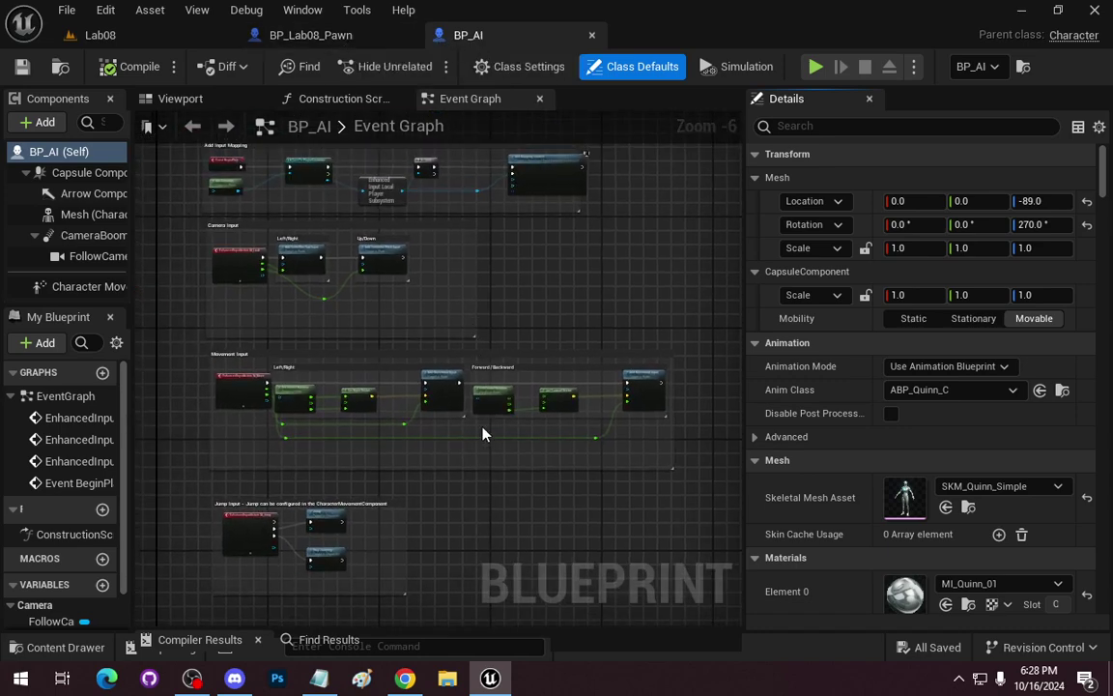
# Delete all the inherited input, camera, movement and jump nodes from BP_AI's Event Graph
pyautogui.scroll(-5, 483, 440)
pyautogui.moveTo(294, 226); pyautogui.dragTo(673, 556)
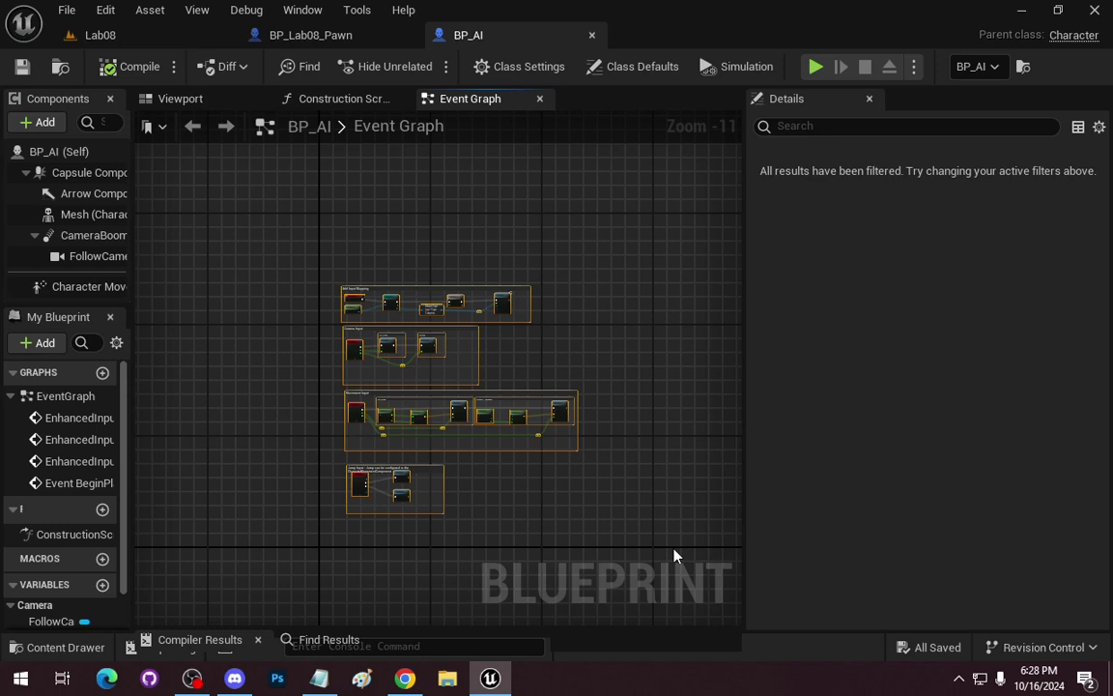
pyautogui.press('Delete')
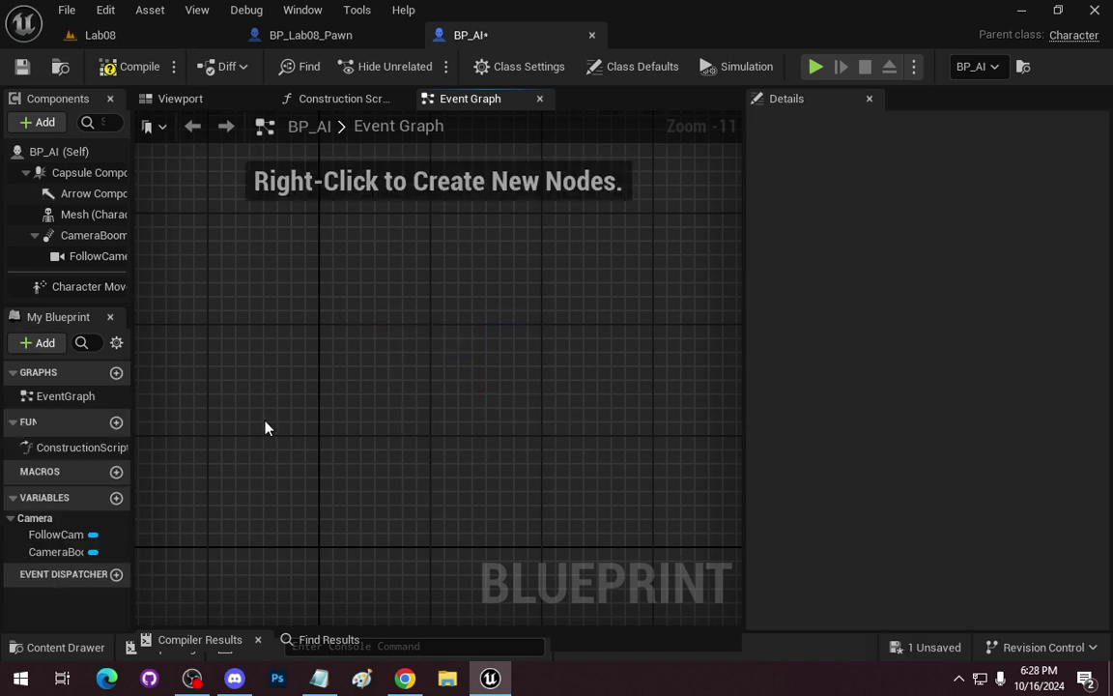
# Remove the CameraBoom and FollowCamera components from BP_AI and compile the blueprint
pyautogui.click(85, 237)
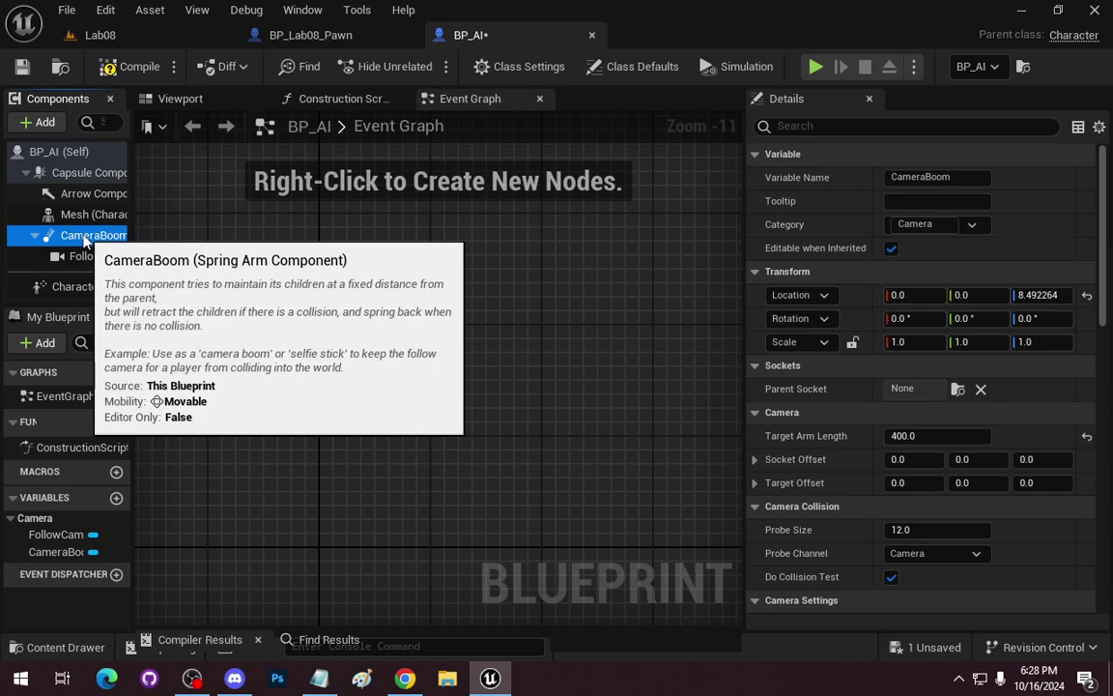
pyautogui.press('Delete')
pyautogui.click(92, 214)
pyautogui.press('Delete')
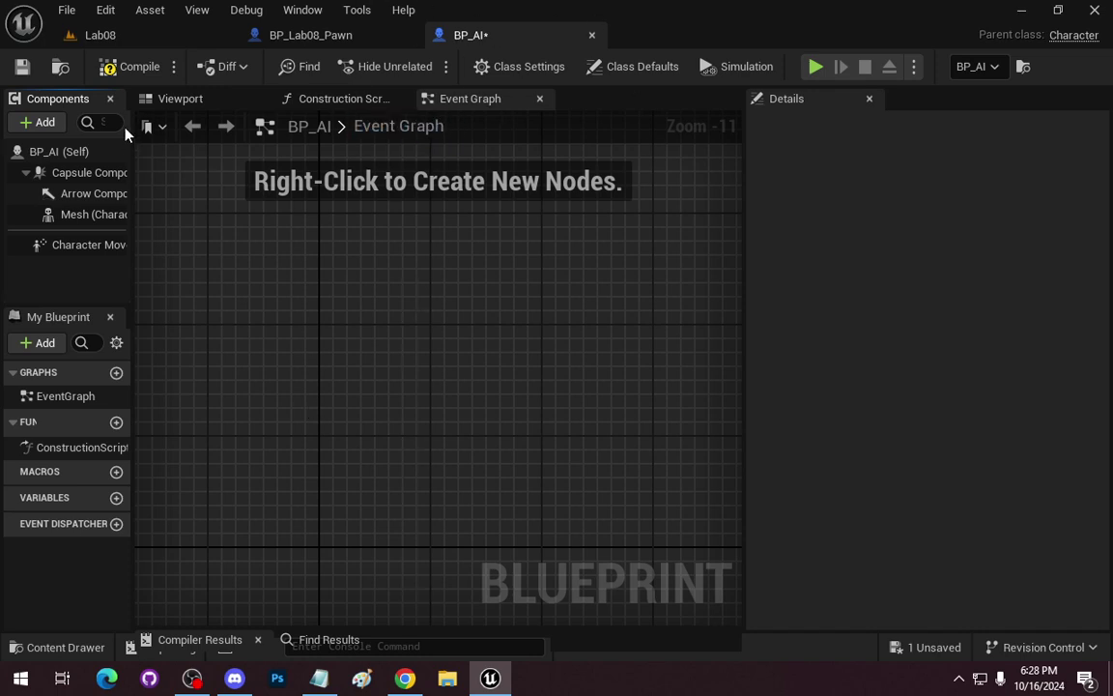
pyautogui.click(124, 64)
# Examine BP_AI in its 3D preview and review the Mesh and Character Movement components
pyautogui.click(178, 99)
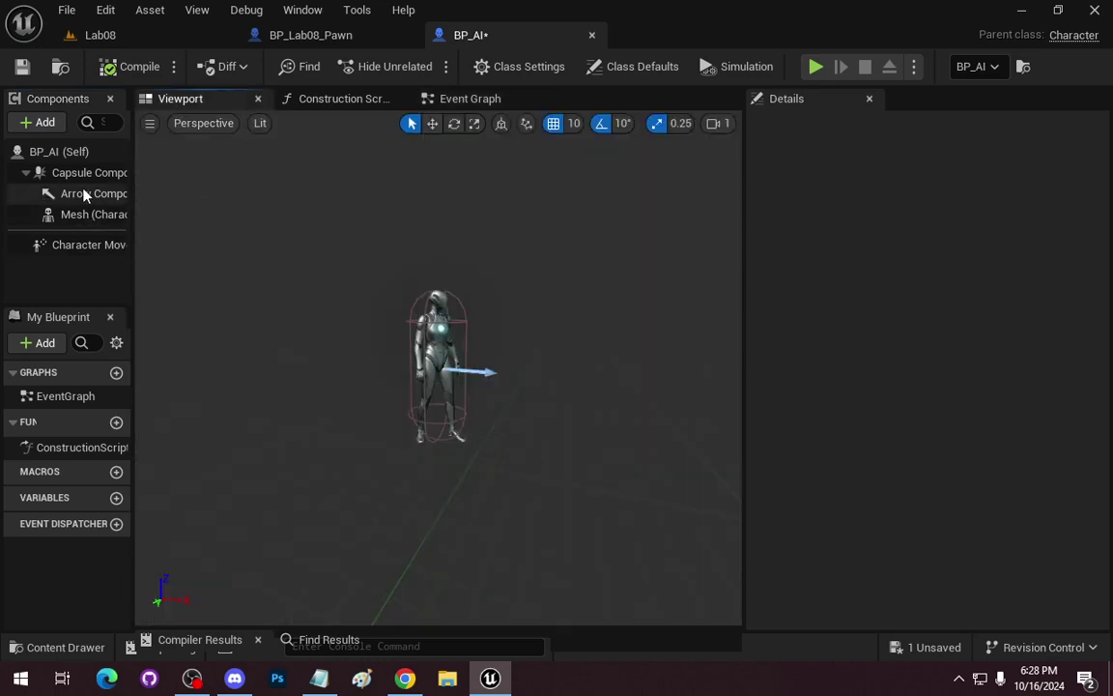
pyautogui.click(85, 215)
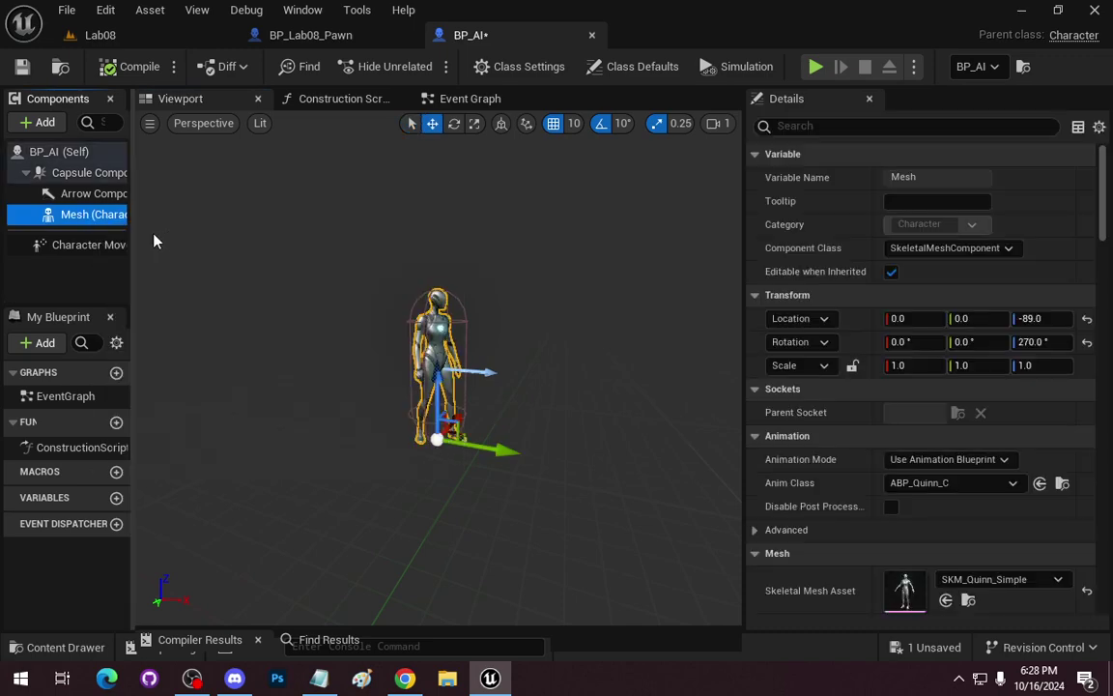
pyautogui.click(68, 245)
pyautogui.rightClick(75, 252)
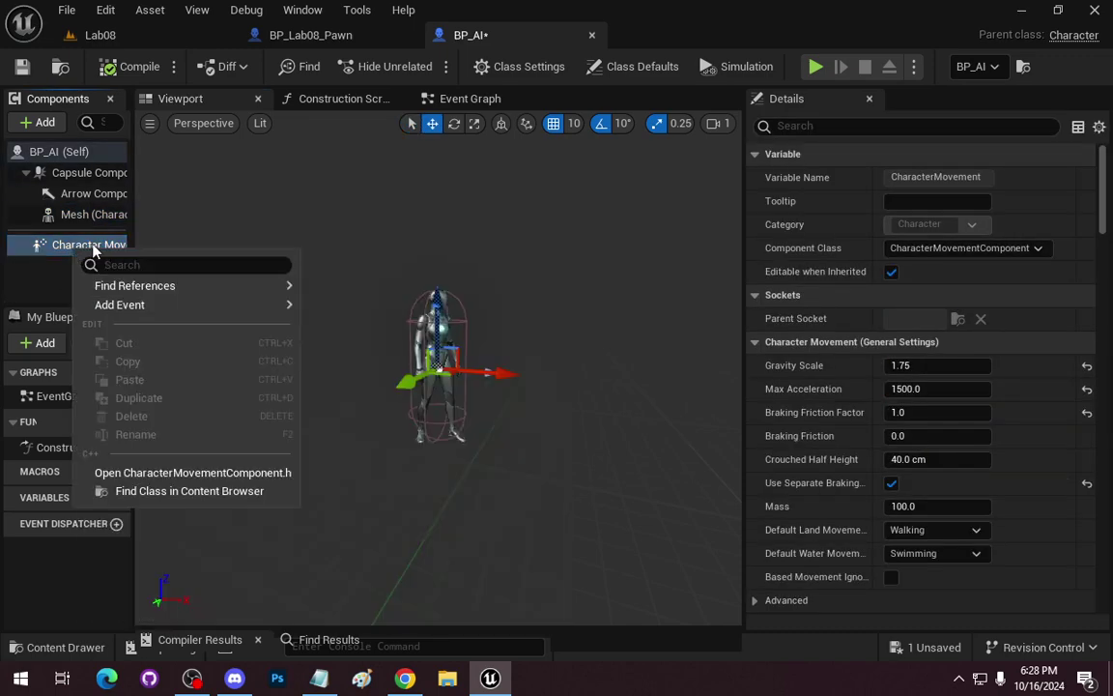
pyautogui.click(56, 249)
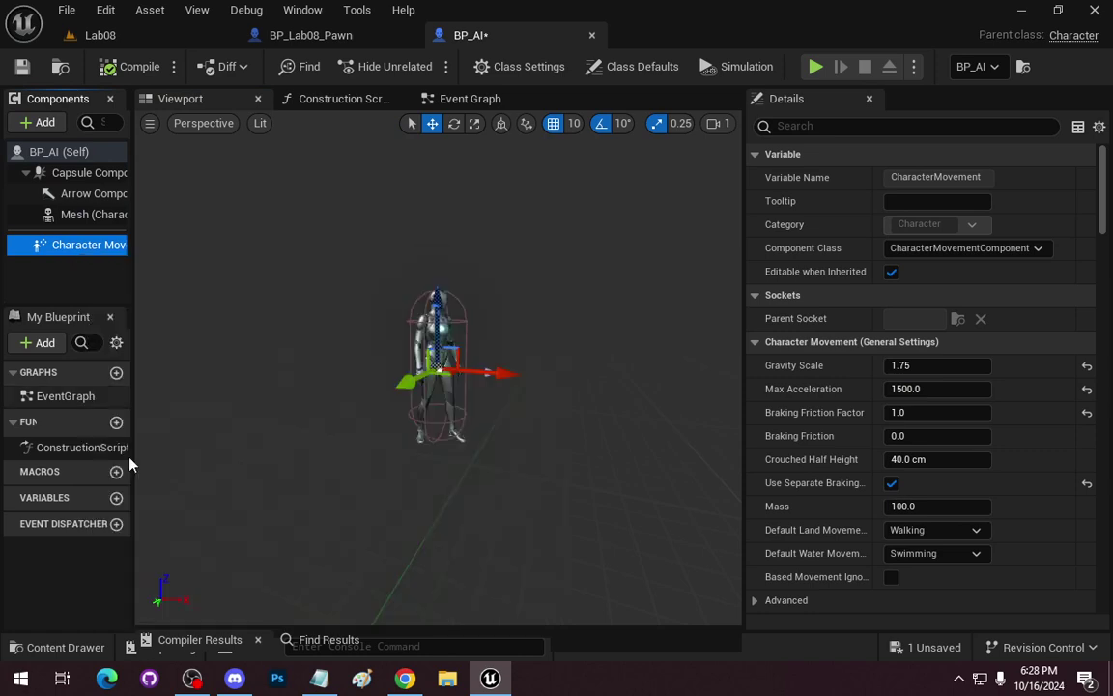
pyautogui.click(206, 293)
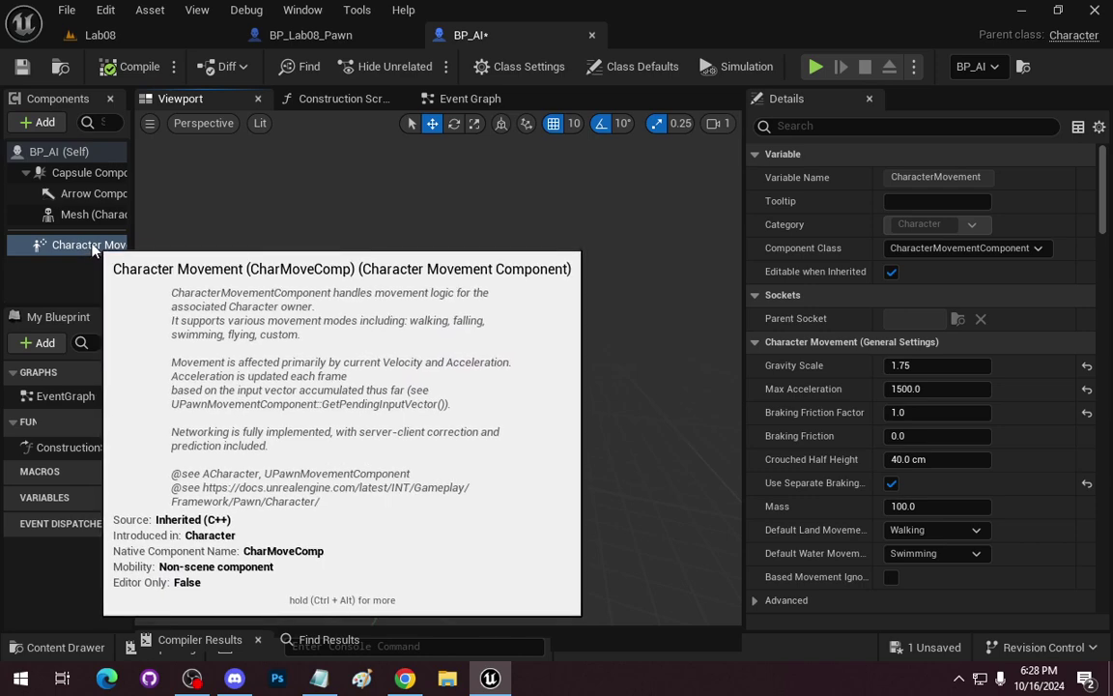
# Set the Element 0 material of BP_AI's Mesh component to M_Tech_Hex_Tile_Pulse
pyautogui.click(79, 214)
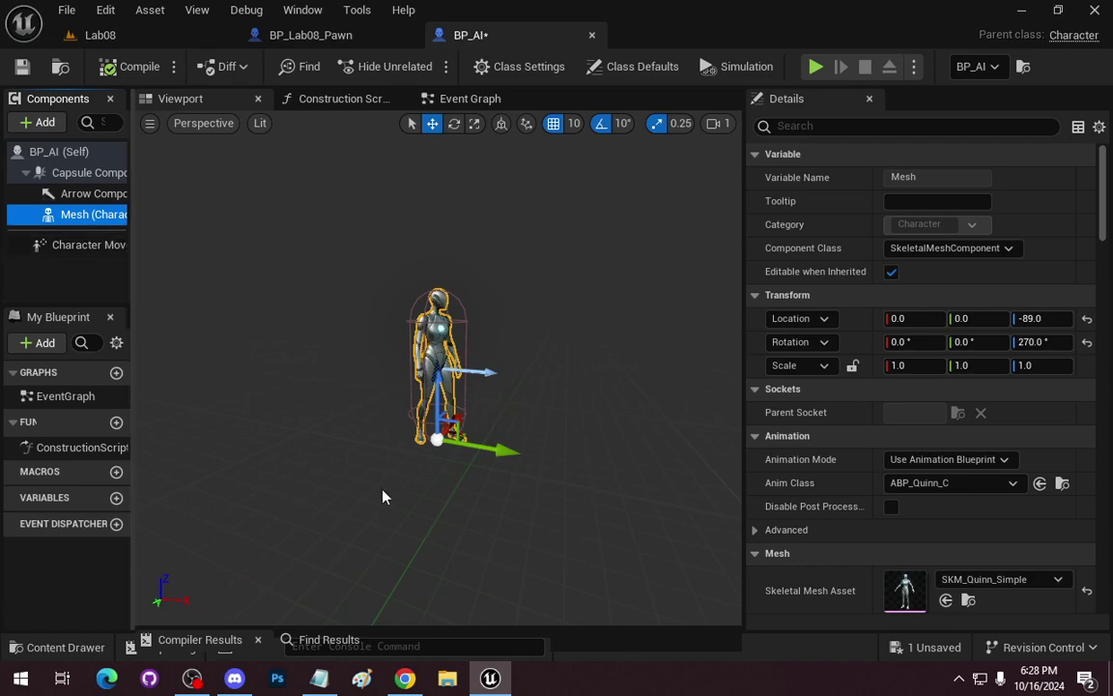
pyautogui.scroll(-5, 873, 494)
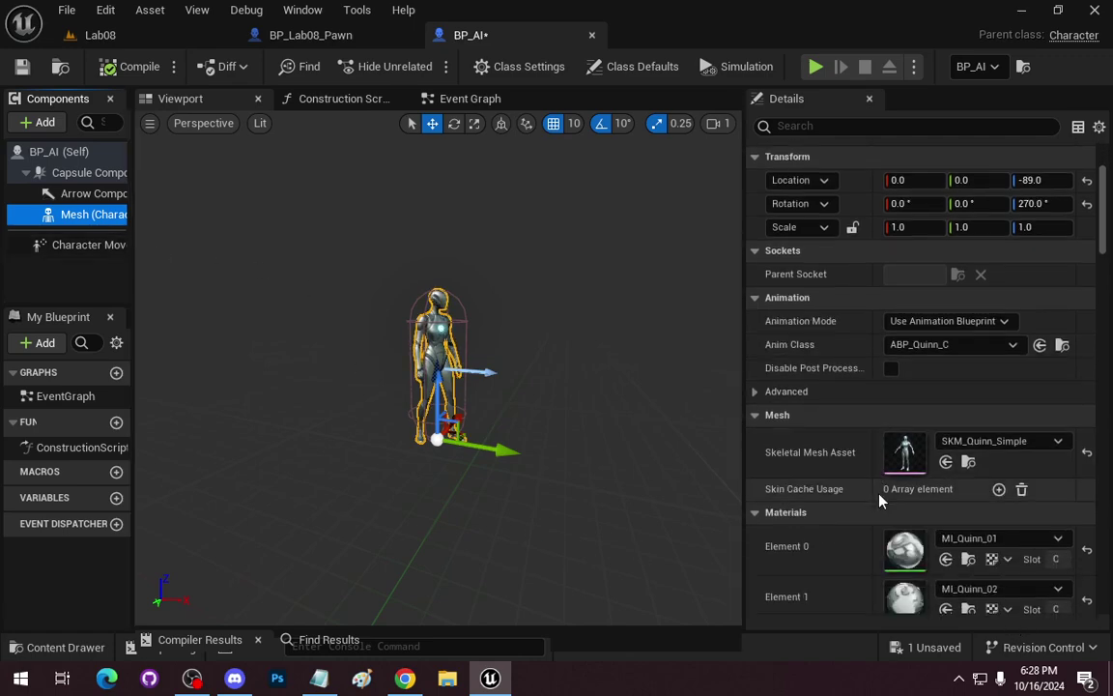
pyautogui.moveTo(439, 387); pyautogui.dragTo(473, 319)
pyautogui.scroll(-4, 440, 377)
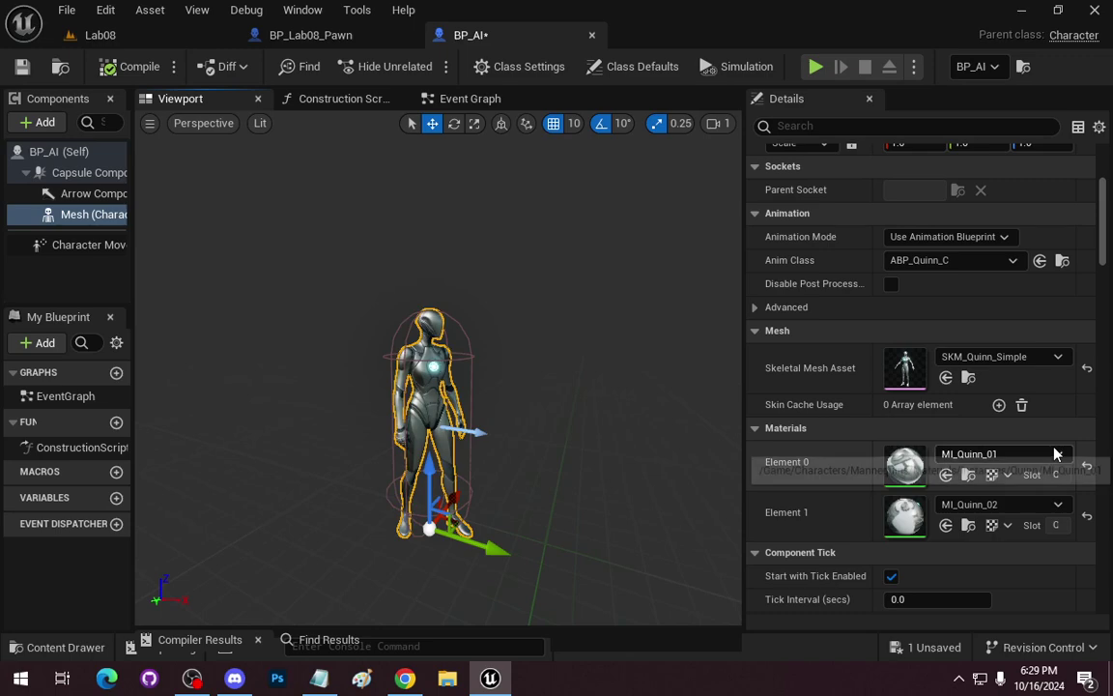
pyautogui.click(1058, 455)
pyautogui.write('he')
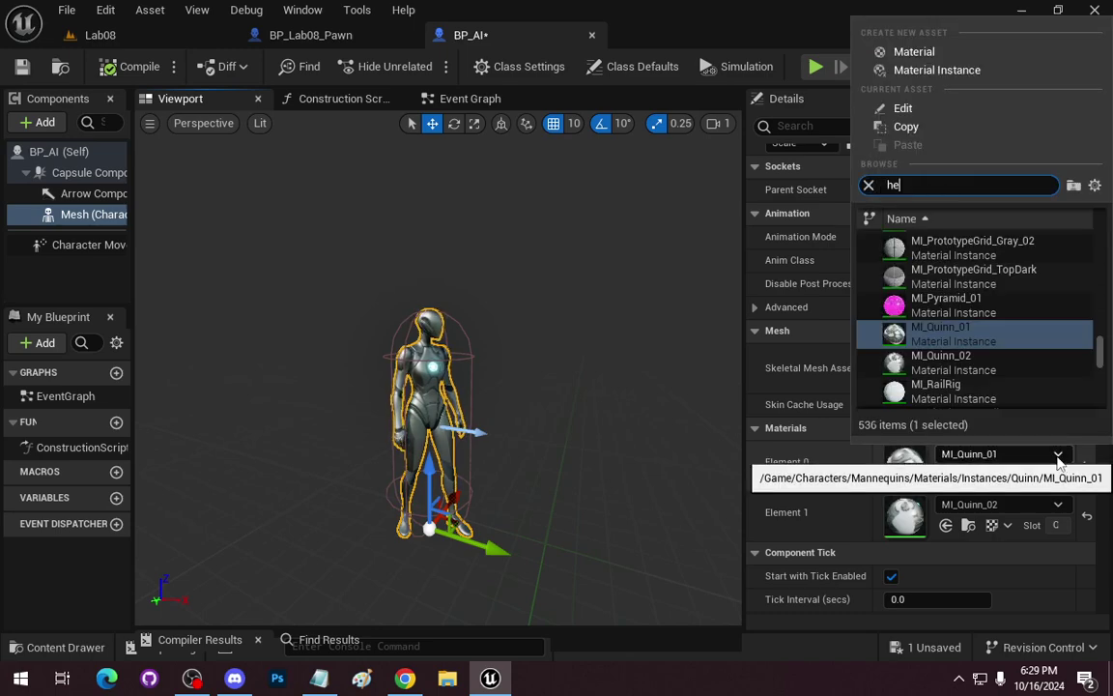
pyautogui.write('x')
pyautogui.click(960, 270)
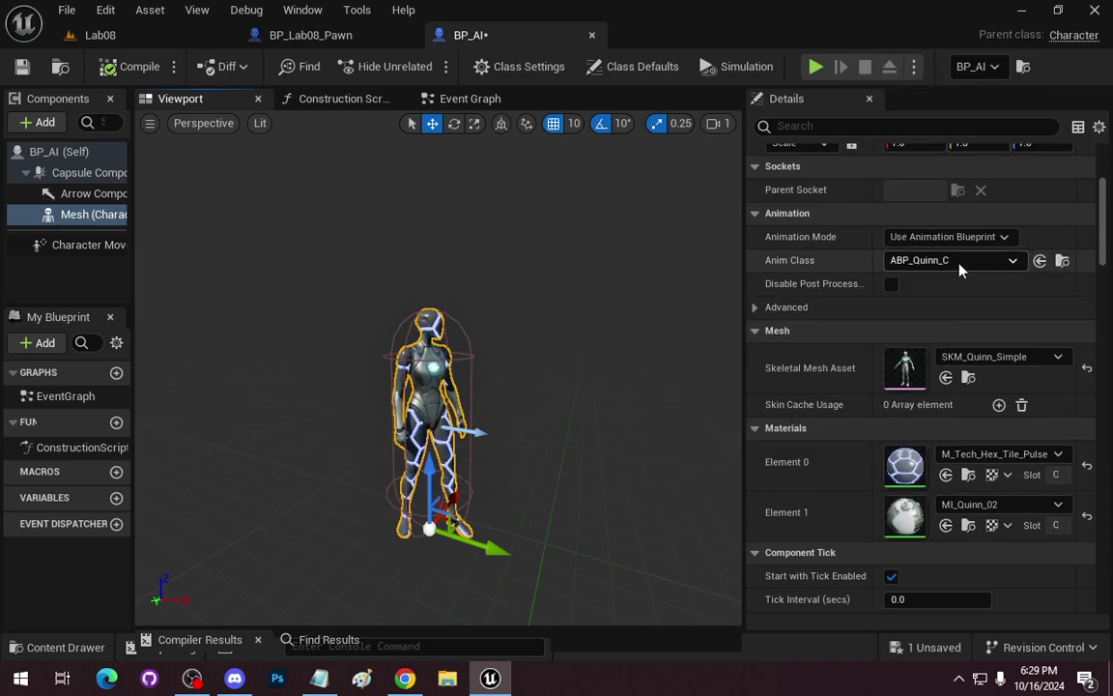
# Set the mesh's Element 1 material to M_Tech_Hex_Tile, check the character in the preview, and save BP_AI
pyautogui.click(993, 505)
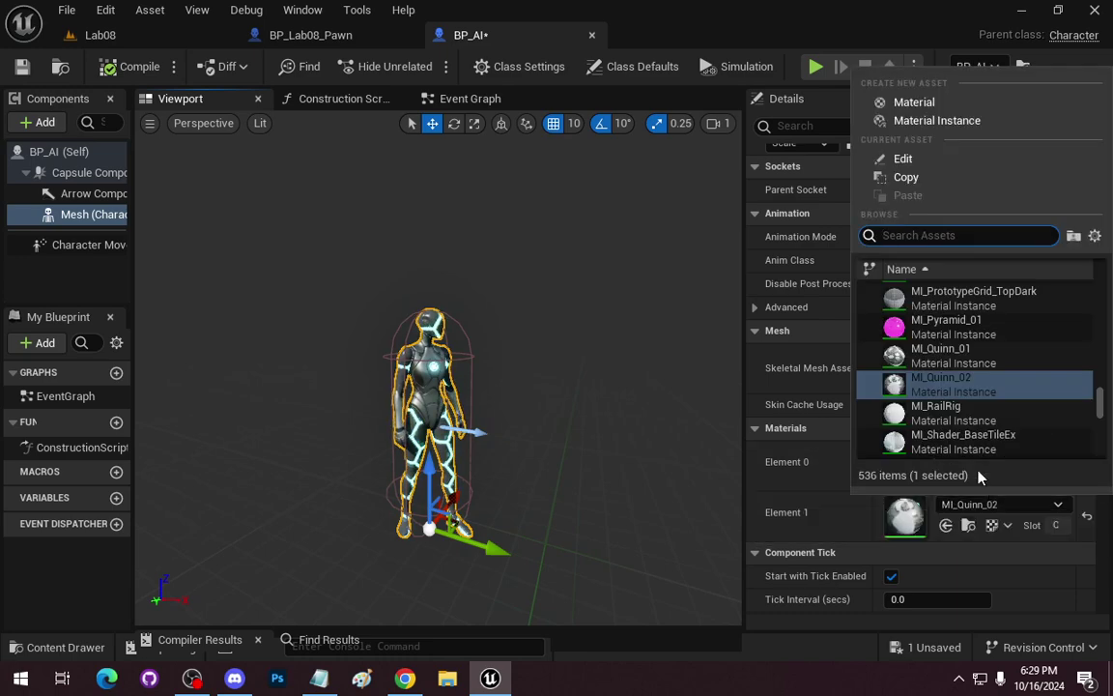
pyautogui.write('hex')
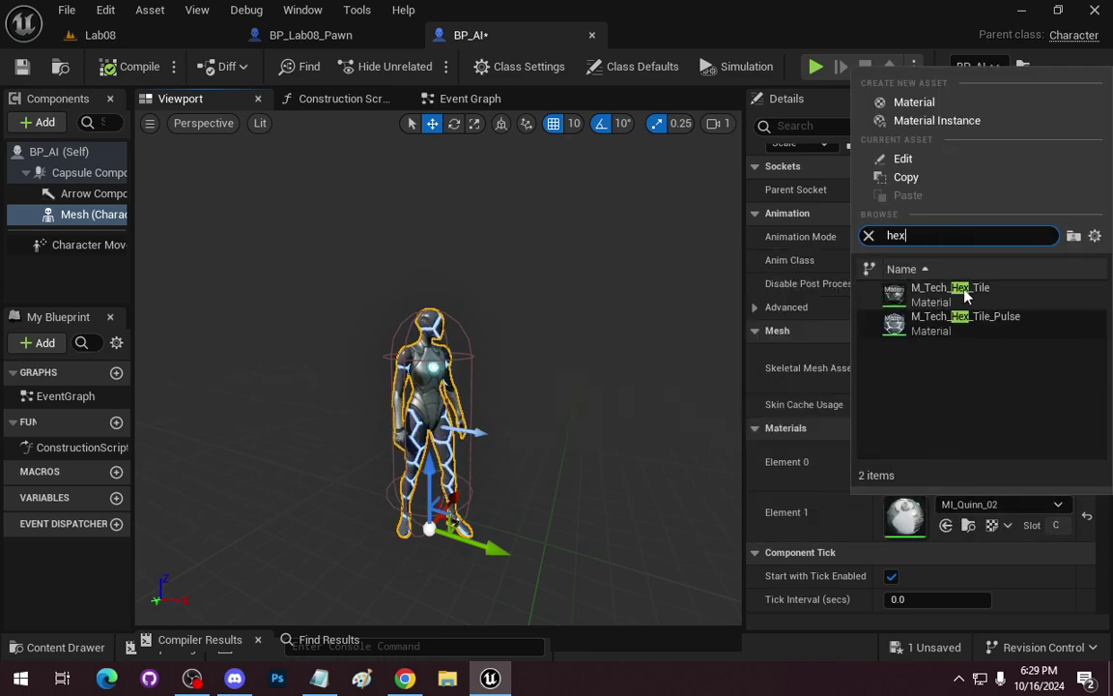
pyautogui.click(928, 292)
pyautogui.moveTo(619, 368)
pyautogui.mouseDown()
pyautogui.moveTo(667, 338)
pyautogui.moveTo(686, 353)
pyautogui.moveTo(541, 363)
pyautogui.moveTo(618, 367)
pyautogui.mouseUp()
pyautogui.moveTo(438, 367); pyautogui.dragTo(459, 392)
pyautogui.moveTo(580, 418); pyautogui.dragTo(580, 435)
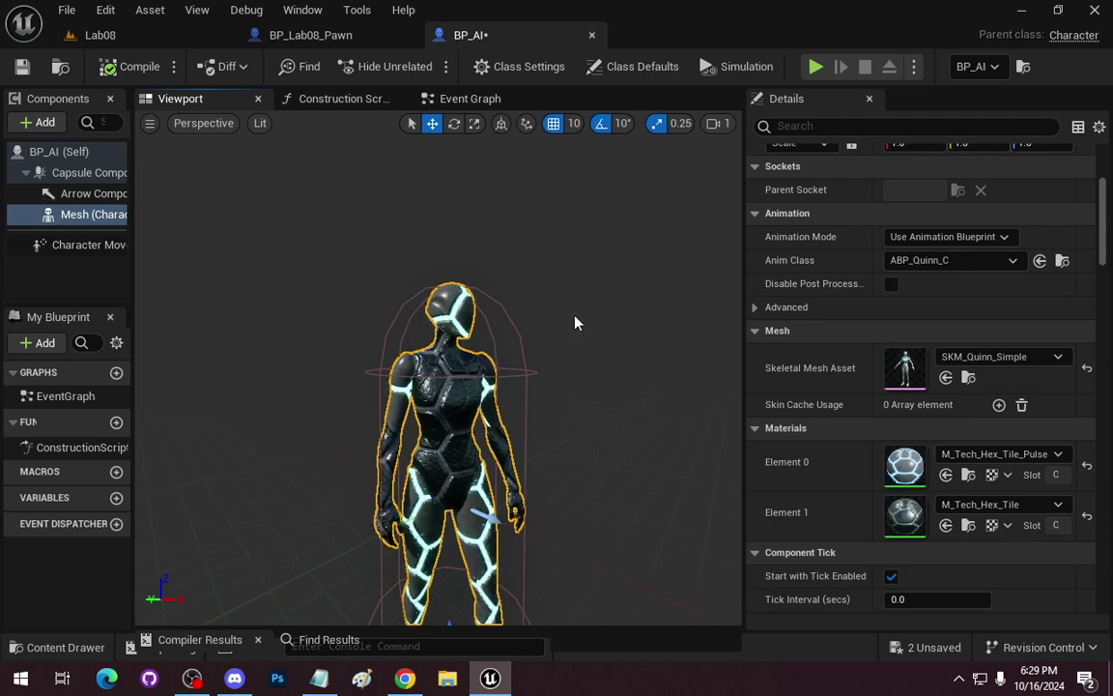
pyautogui.hotkey('ctrl', 's')
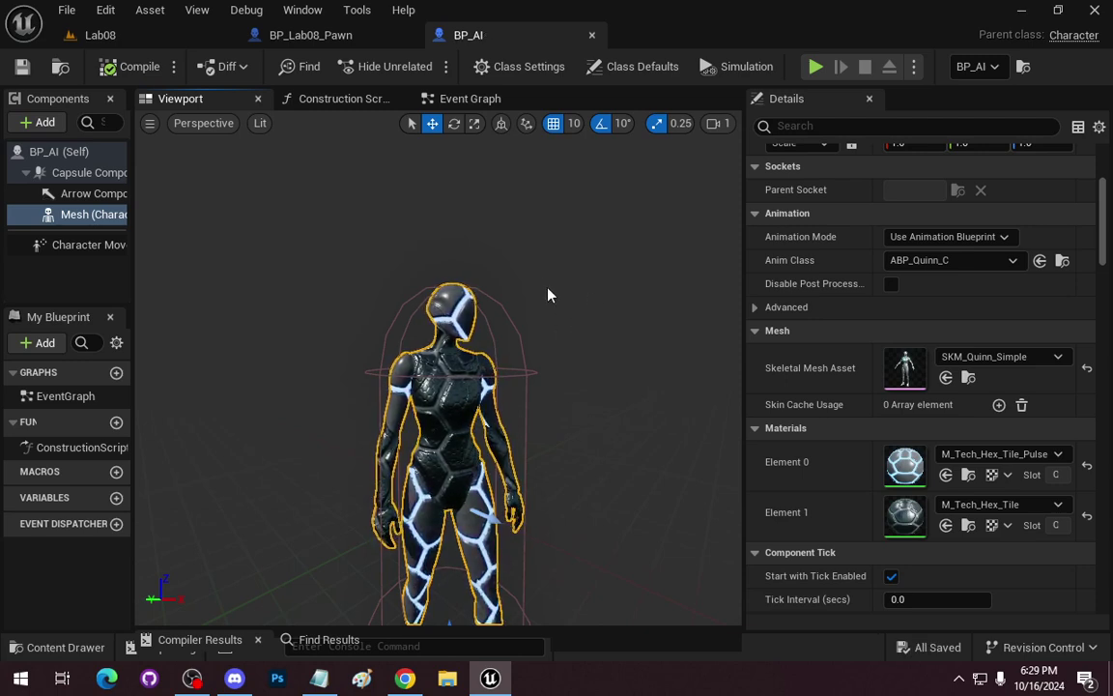
# Return to BP_AI's Event Graph and select the BP_AI (Self) root instead of the Mesh component
pyautogui.click(469, 101)
pyautogui.moveTo(466, 354); pyautogui.dragTo(502, 386)
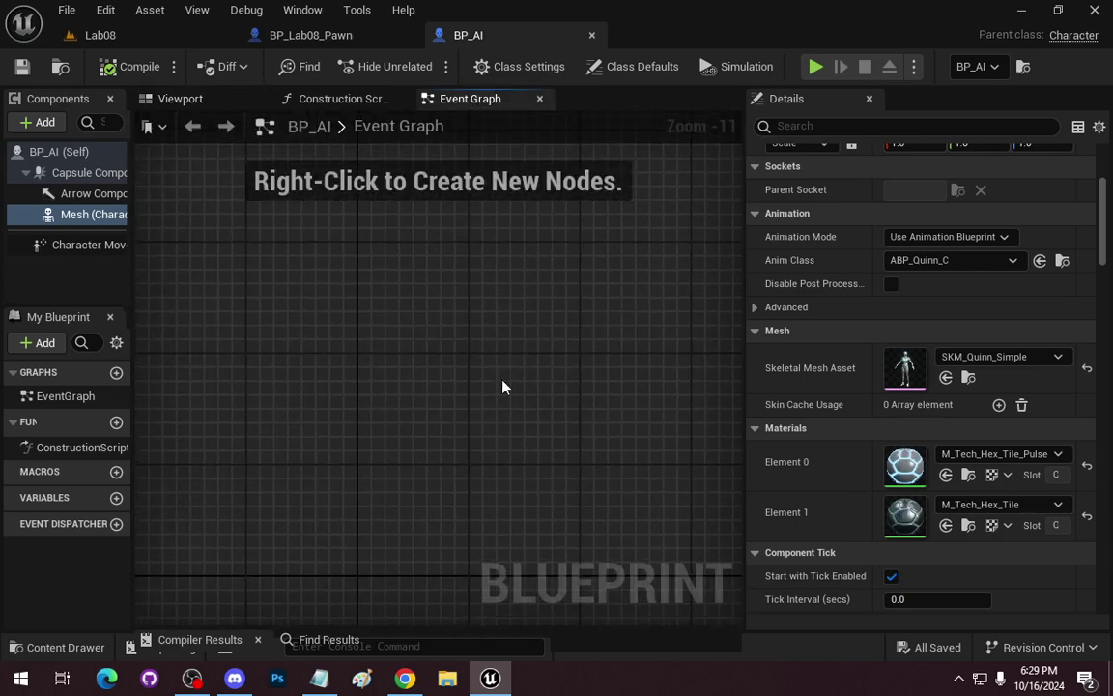
pyautogui.rightClick(275, 254)
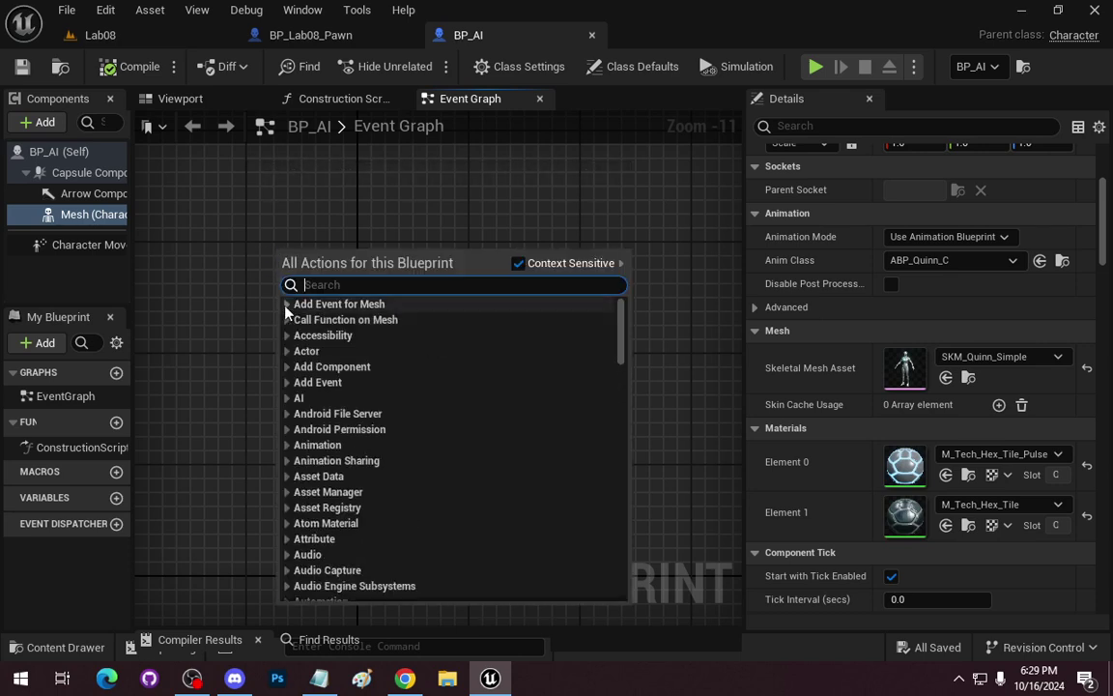
pyautogui.click(287, 304)
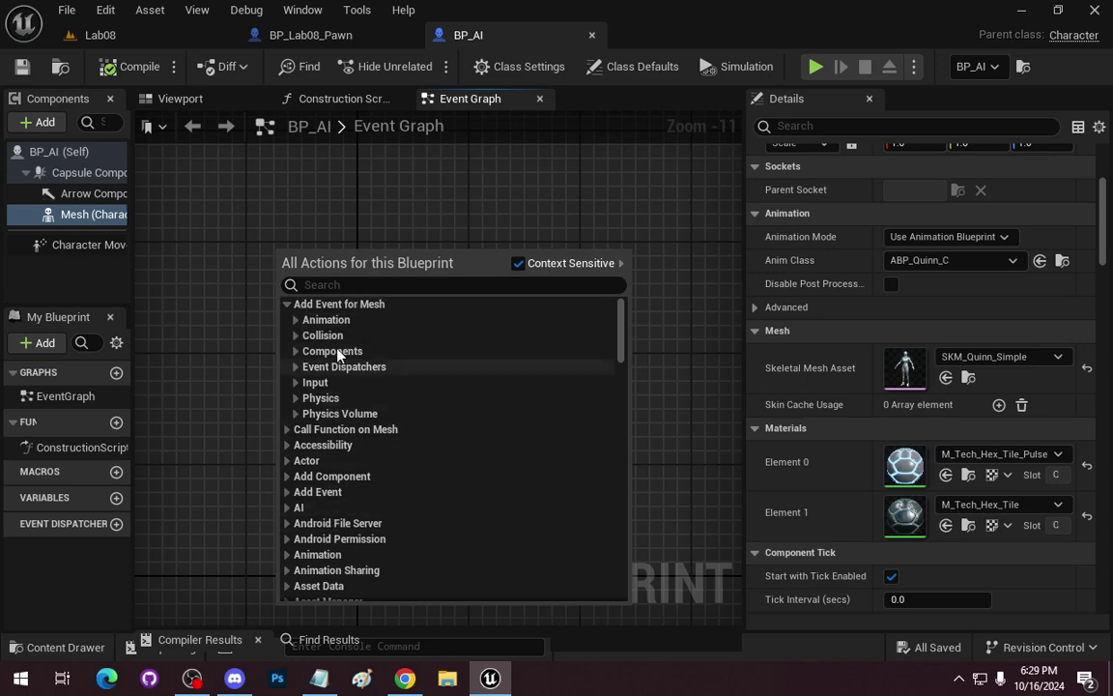
pyautogui.click(228, 283)
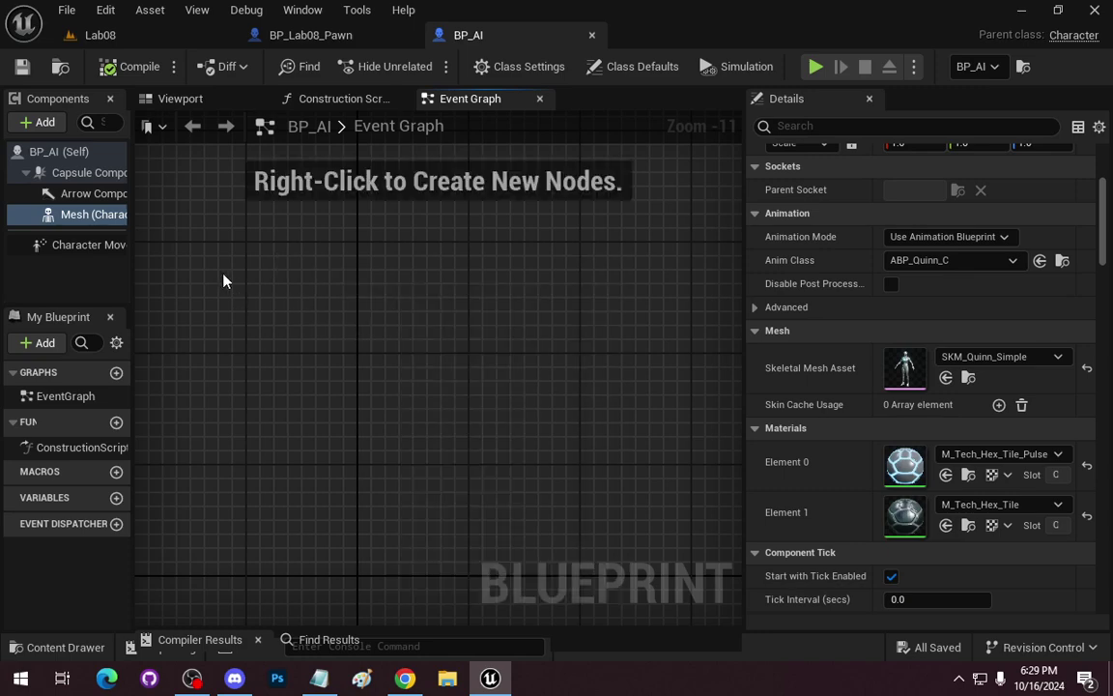
pyautogui.click(68, 150)
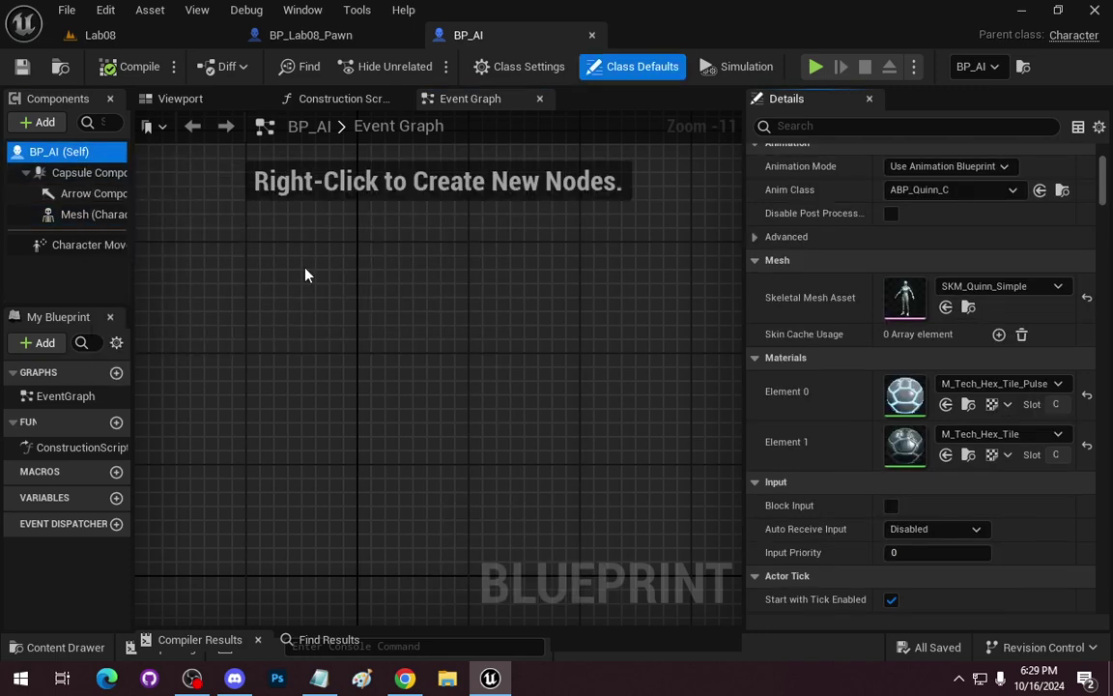
pyautogui.rightClick(312, 279)
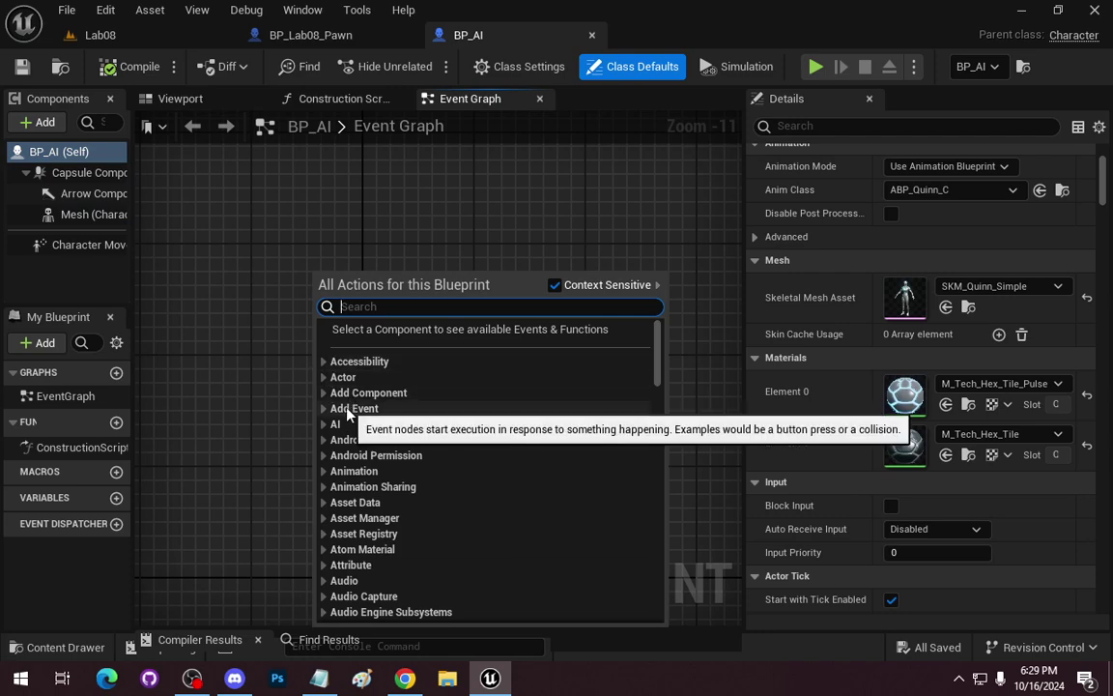
pyautogui.write('ev')
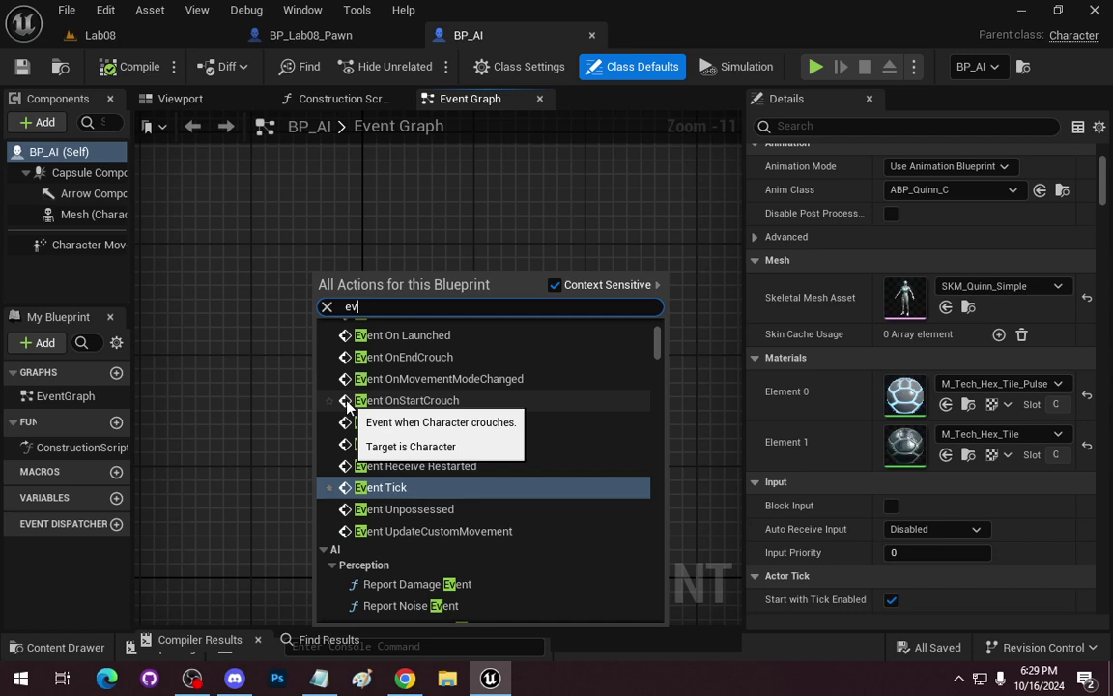
pyautogui.write('ve')
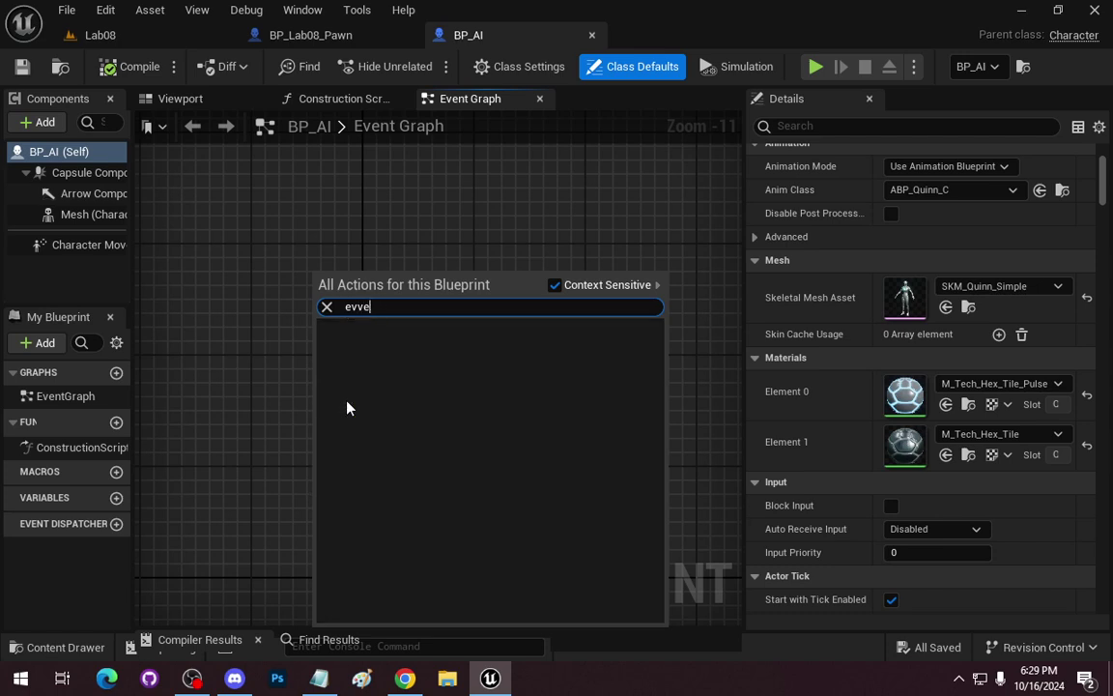
pyautogui.press('BackSpace')
pyautogui.press('BackSpace')
pyautogui.write('ent')
pyautogui.scroll(2, 528, 540)
pyautogui.scroll(8, 527, 539)
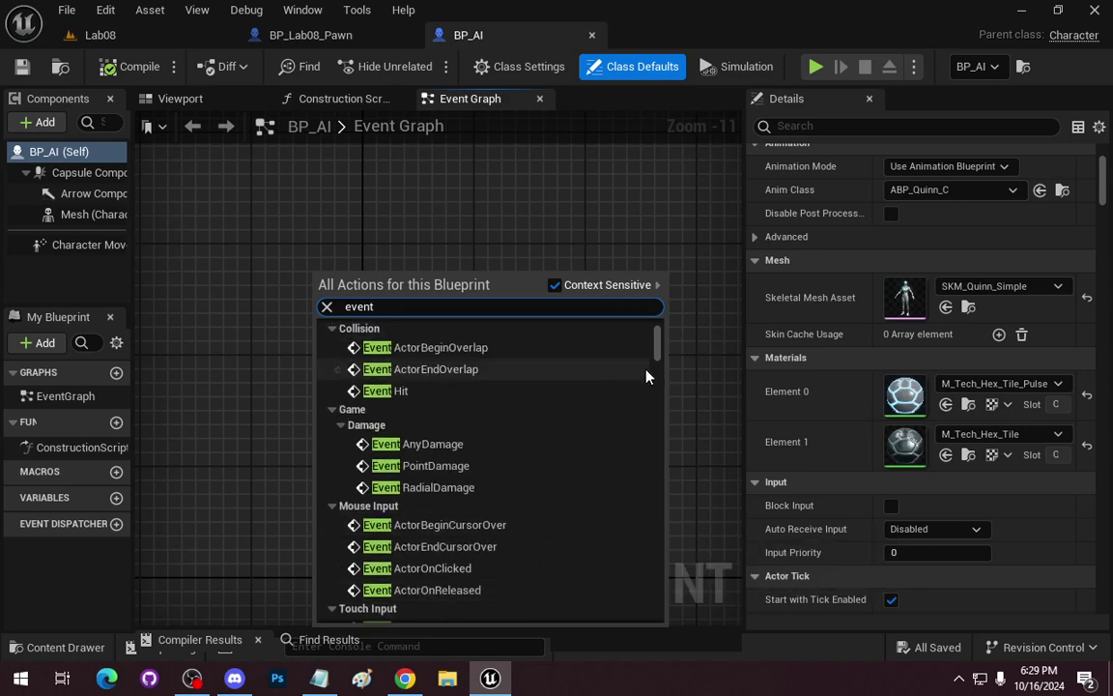
pyautogui.scroll(3, 640, 380)
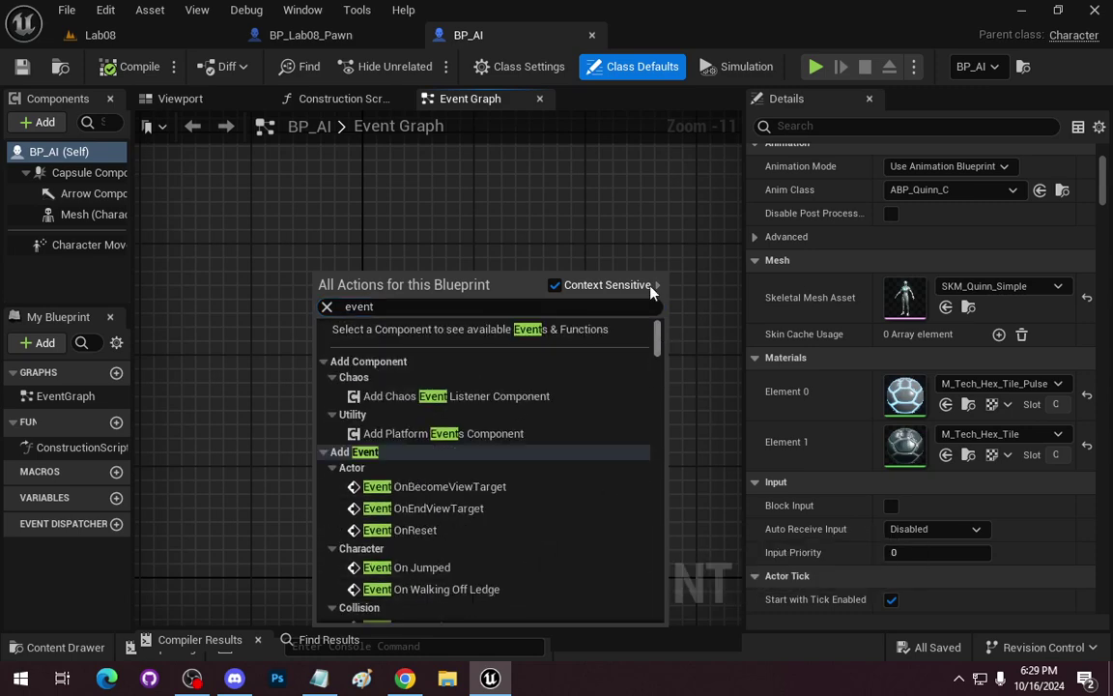
pyautogui.click(191, 289)
pyautogui.rightClick(99, 155)
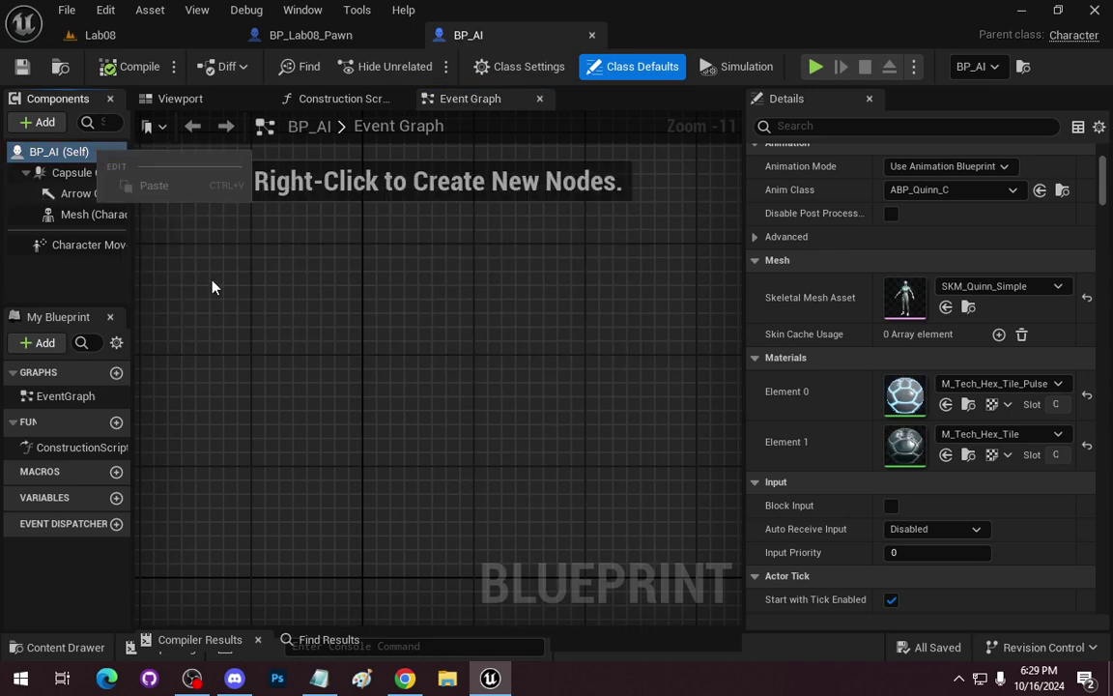
# Add a custom event to BP_AI's Event Graph and name it StartChasePlayer
pyautogui.rightClick(263, 292)
pyautogui.click(274, 428)
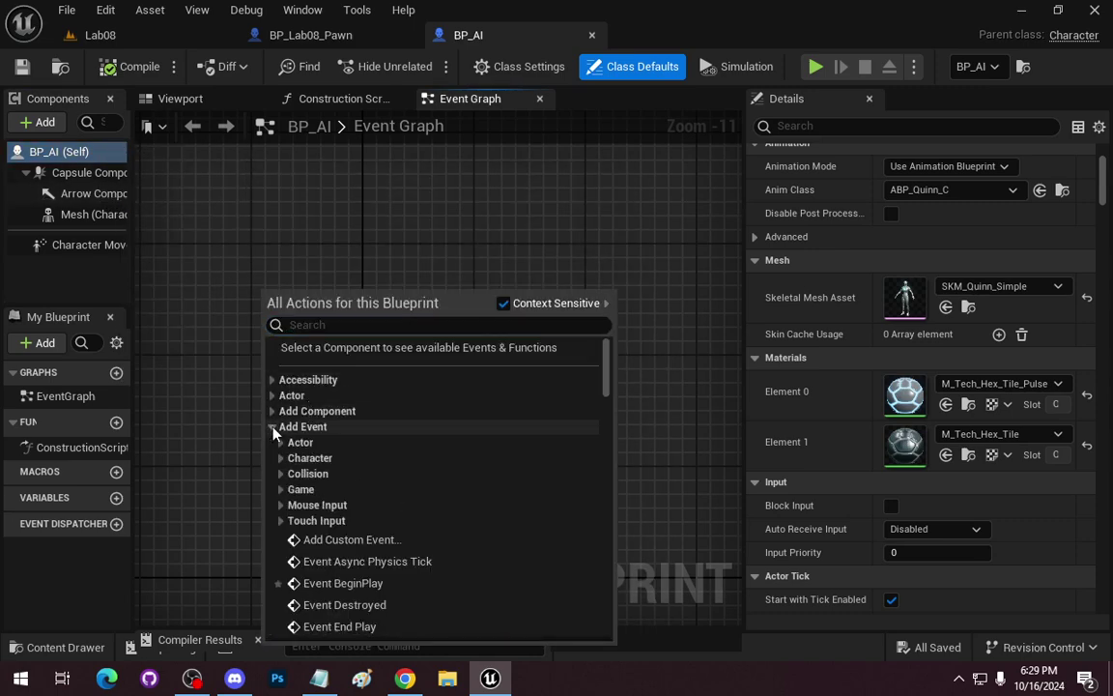
pyautogui.click(319, 538)
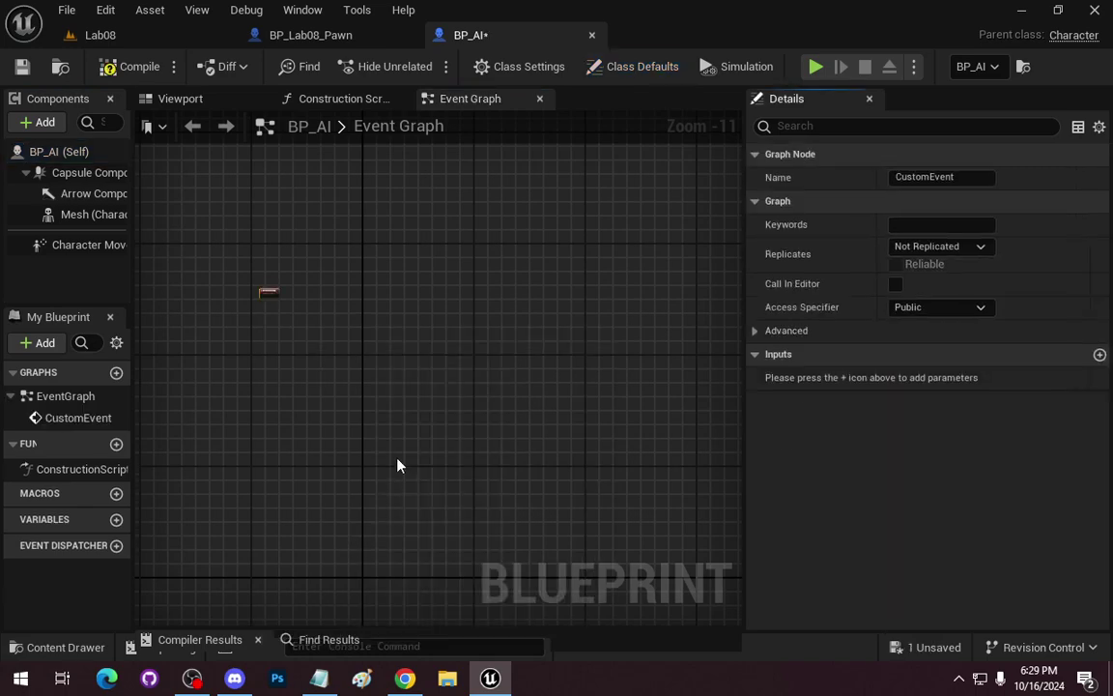
pyautogui.scroll(12, 351, 262)
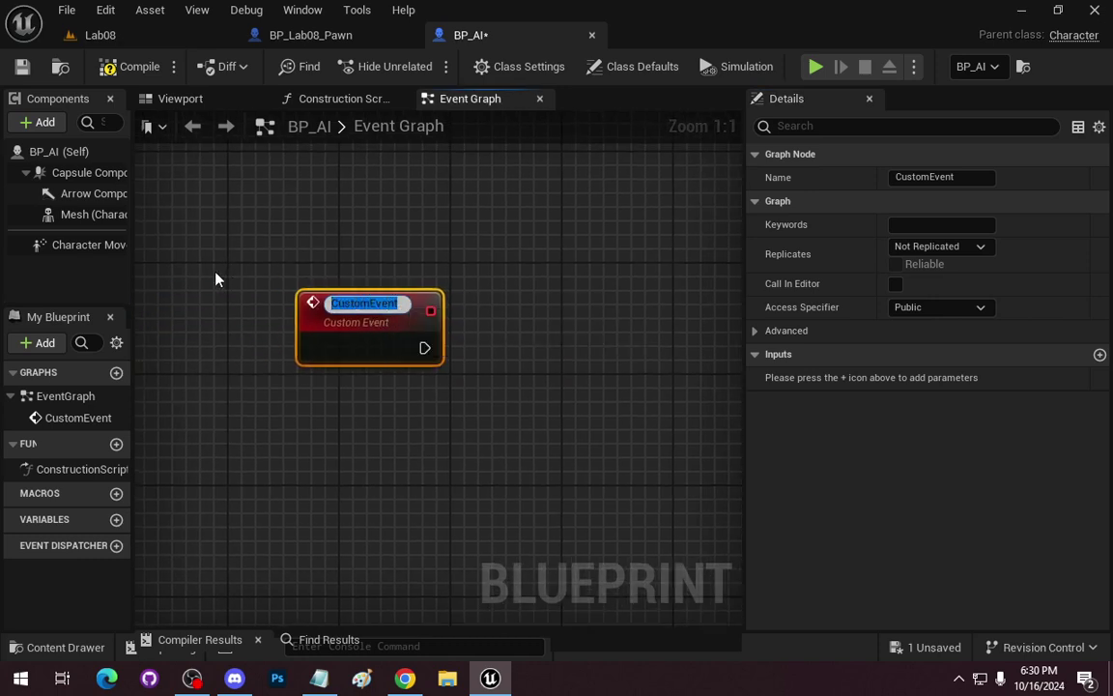
pyautogui.write('Fo')
pyautogui.press('BackSpace')
pyautogui.press('BackSpace')
pyautogui.write('ChasePlayer')
pyautogui.press('Home')
pyautogui.write('Start')
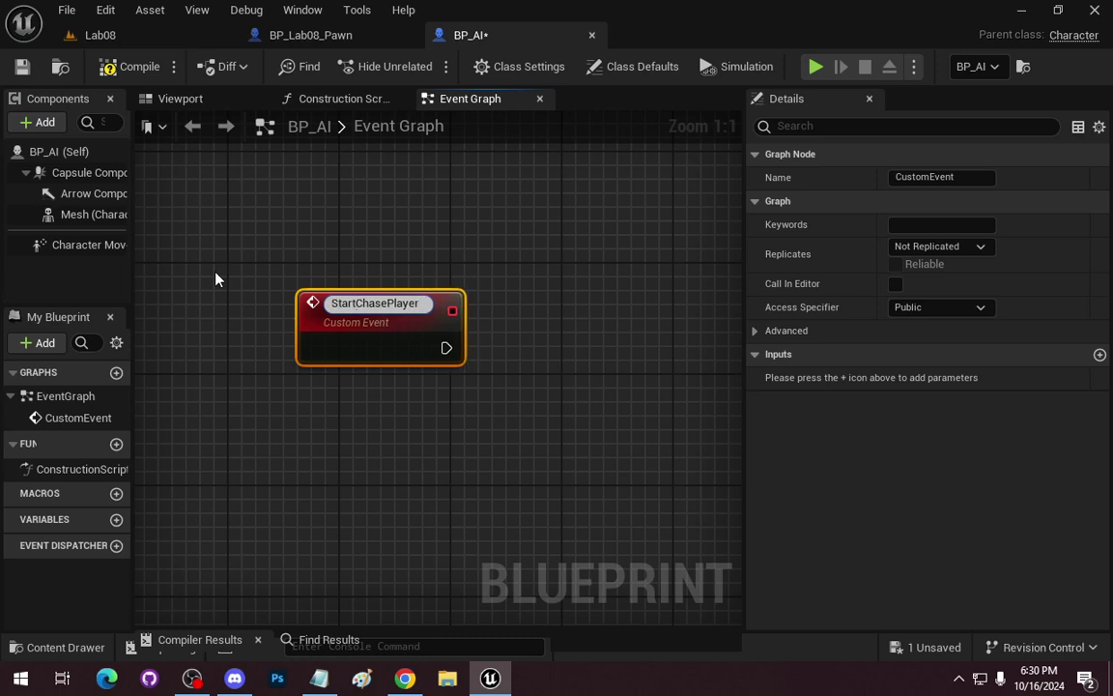
pyautogui.press('Return')
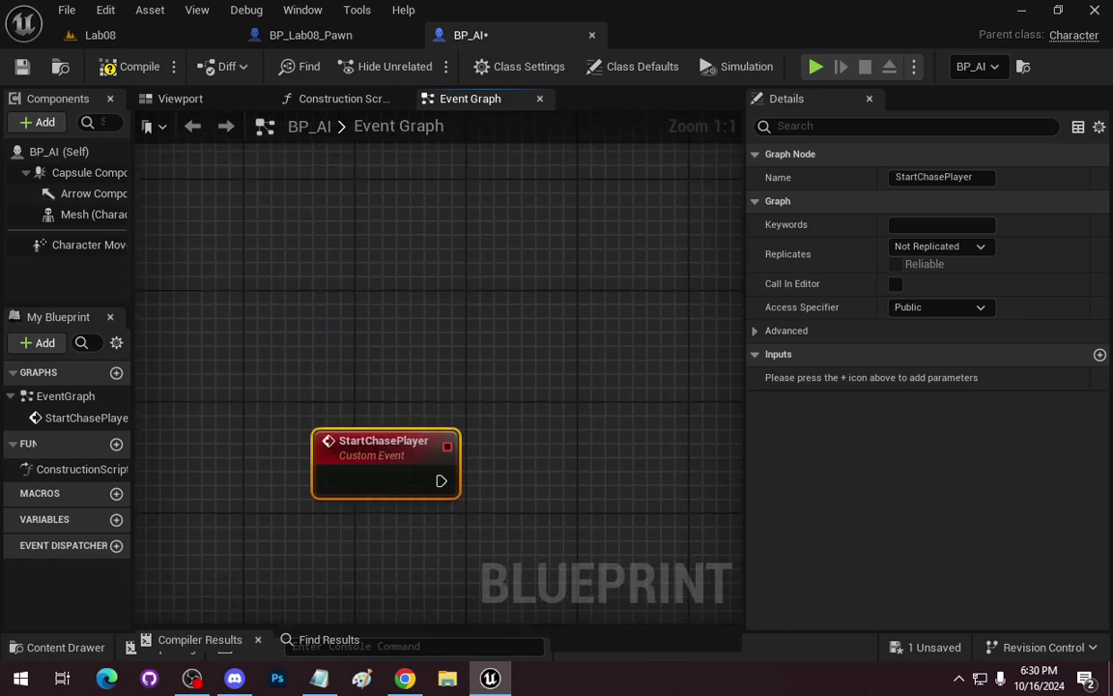
# Add an Event BeginPlay node to the Event Graph and place it above the StartChasePlayer event
pyautogui.rightClick(354, 226)
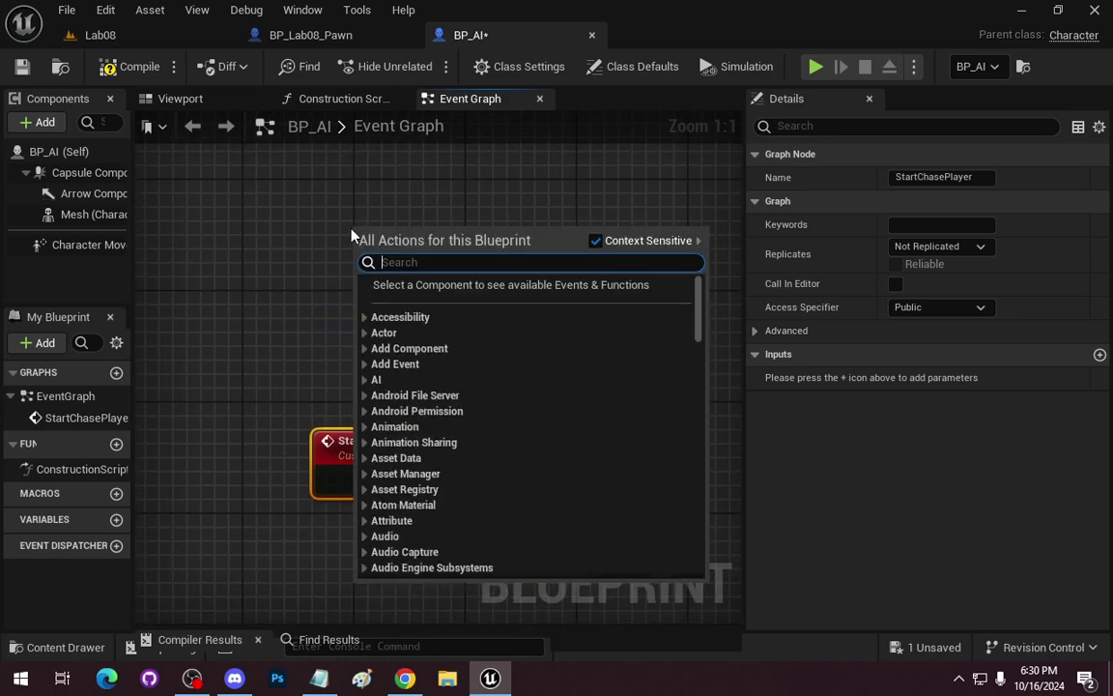
pyautogui.write('being')
pyautogui.press('BackSpace')
pyautogui.press('BackSpace')
pyautogui.press('BackSpace')
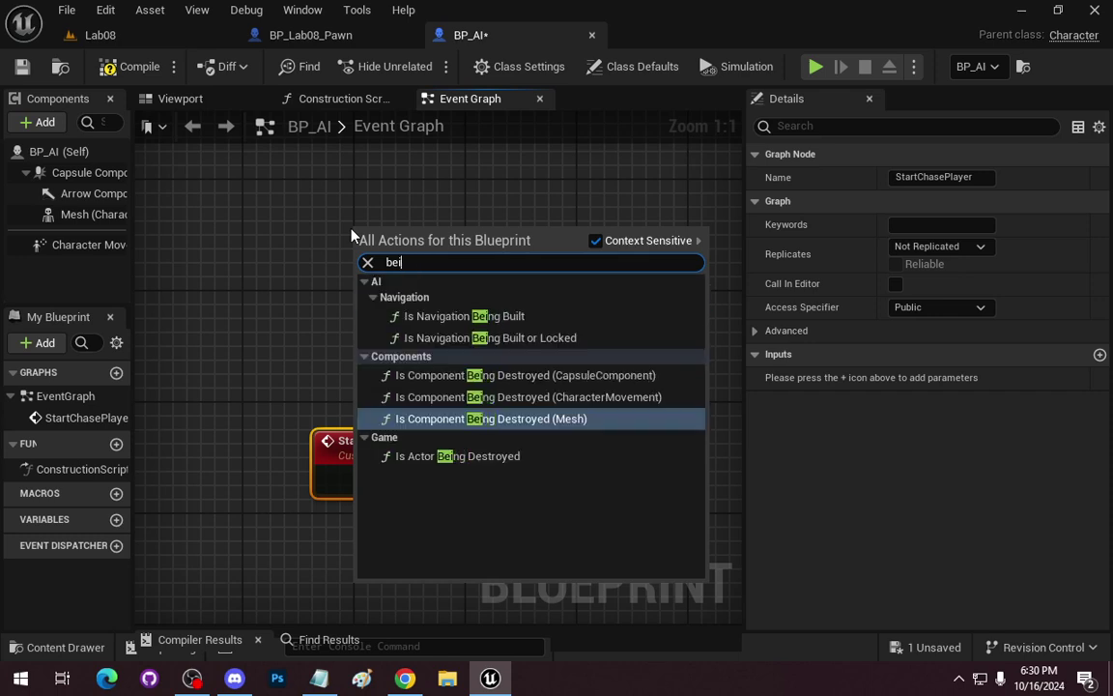
pyautogui.write('gin play')
pyautogui.press('Return')
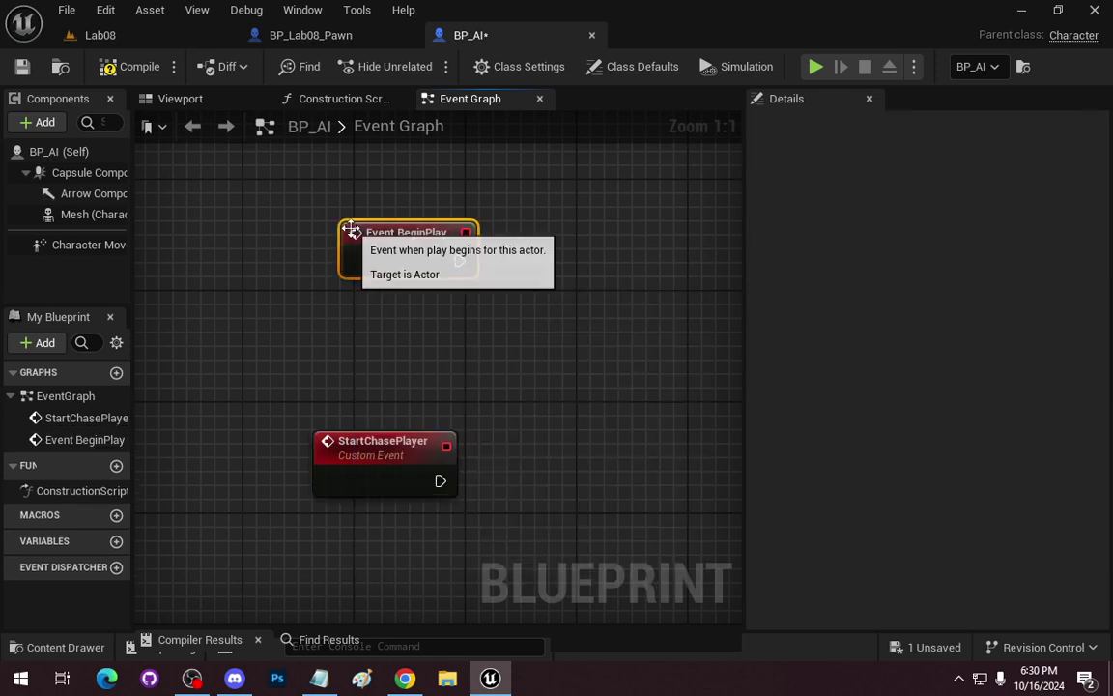
pyautogui.moveTo(355, 223); pyautogui.dragTo(362, 263)
# Call Start Chase Player from Event BeginPlay's execution output and line the call node up beside it
pyautogui.moveTo(440, 291); pyautogui.dragTo(547, 289)
pyautogui.write('start cghar')
pyautogui.press('BackSpace')
pyautogui.press('BackSpace')
pyautogui.press('BackSpace')
pyautogui.press('BackSpace')
pyautogui.write('hase')
pyautogui.press('Return')
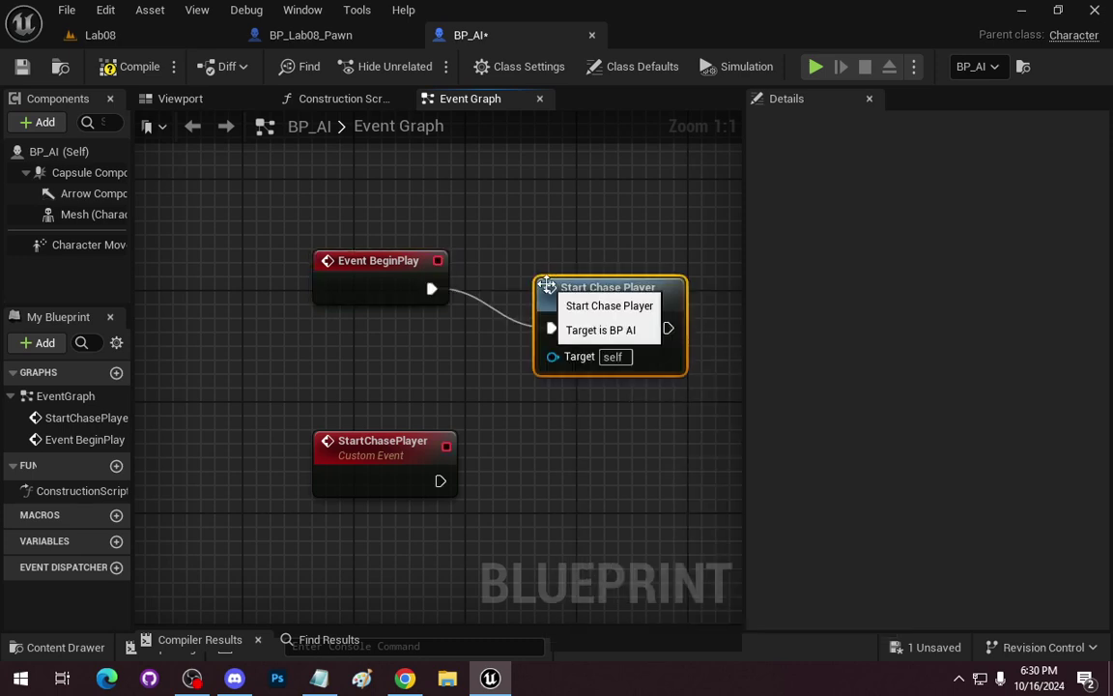
pyautogui.moveTo(547, 286); pyautogui.dragTo(534, 246)
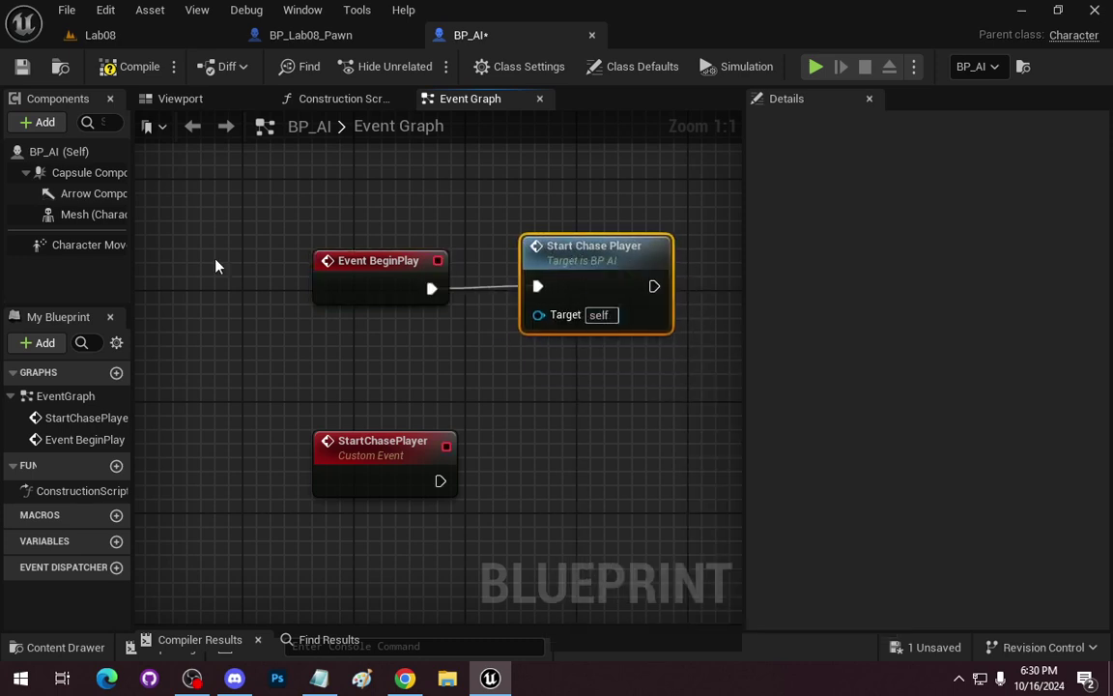
# Add an AI MoveTo node driven by the StartChasePlayer custom event's execution output
pyautogui.moveTo(531, 386); pyautogui.dragTo(437, 253)
pyautogui.moveTo(346, 348); pyautogui.dragTo(620, 351)
pyautogui.write('ai move')
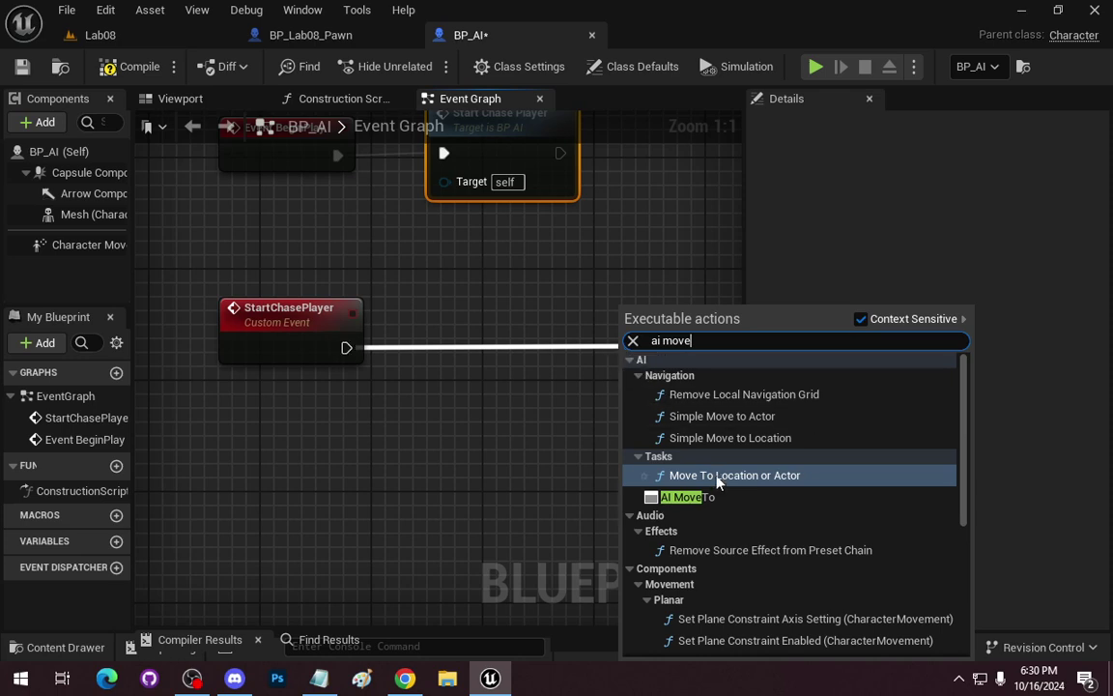
pyautogui.click(681, 497)
pyautogui.rightClick(440, 471)
pyautogui.click(405, 507)
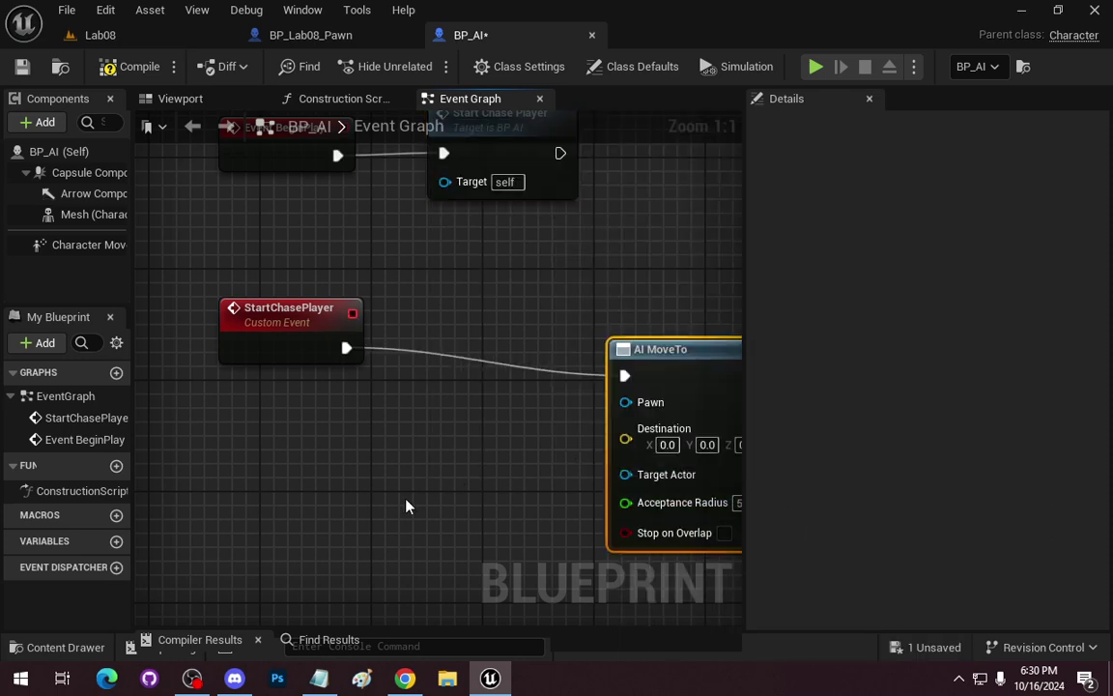
# Feed a Self reference into AI MoveTo's Pawn input and enable Stop on Overlap
pyautogui.moveTo(683, 390); pyautogui.dragTo(448, 414)
pyautogui.write('ser')
pyautogui.press('BackSpace')
pyautogui.write('lf')
pyautogui.press('Return')
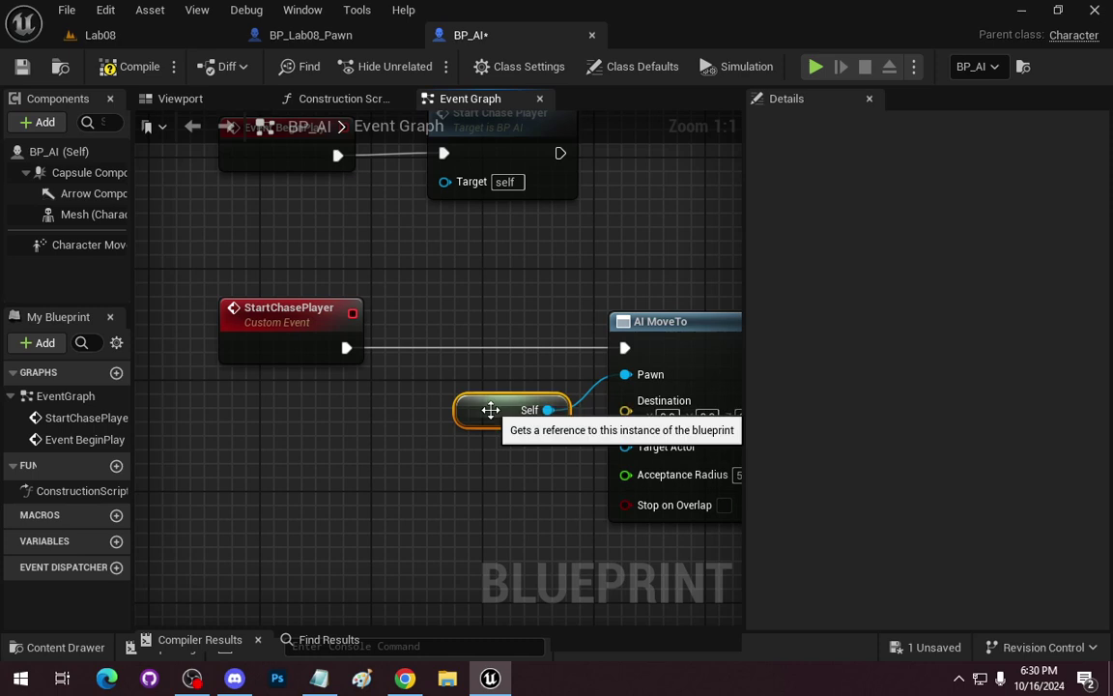
pyautogui.moveTo(488, 406); pyautogui.dragTo(459, 379)
pyautogui.moveTo(520, 480); pyautogui.dragTo(447, 437)
pyautogui.click(671, 424)
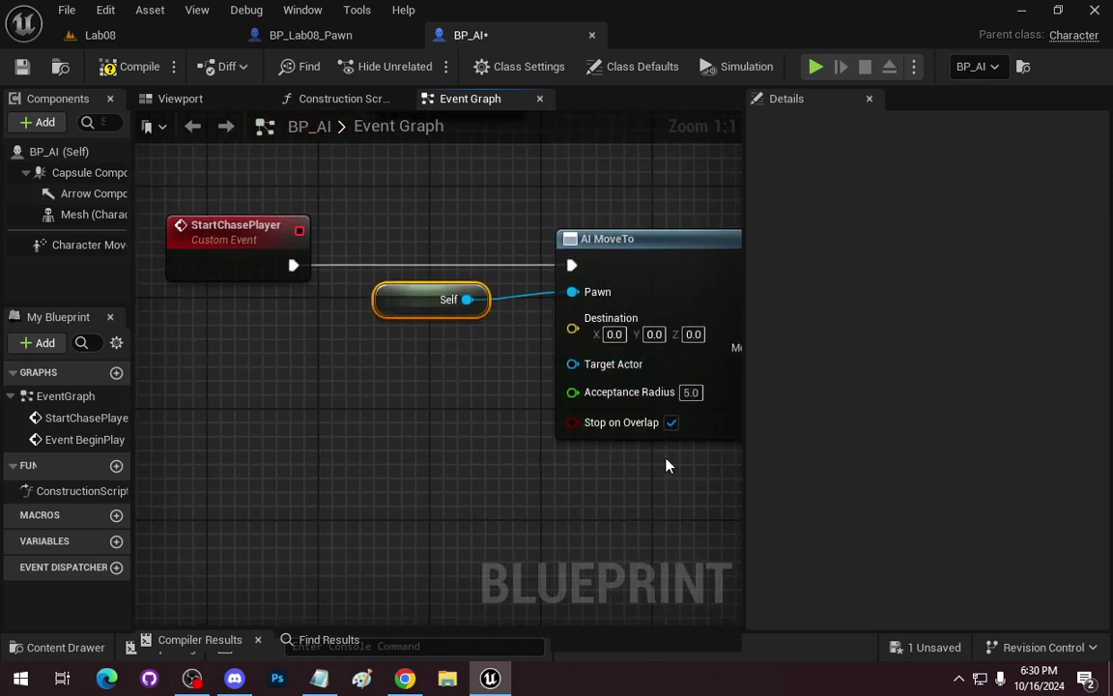
# Create a new BP_AI variable named WithInRange, widening the variable list for room
pyautogui.moveTo(134, 437); pyautogui.dragTo(247, 422)
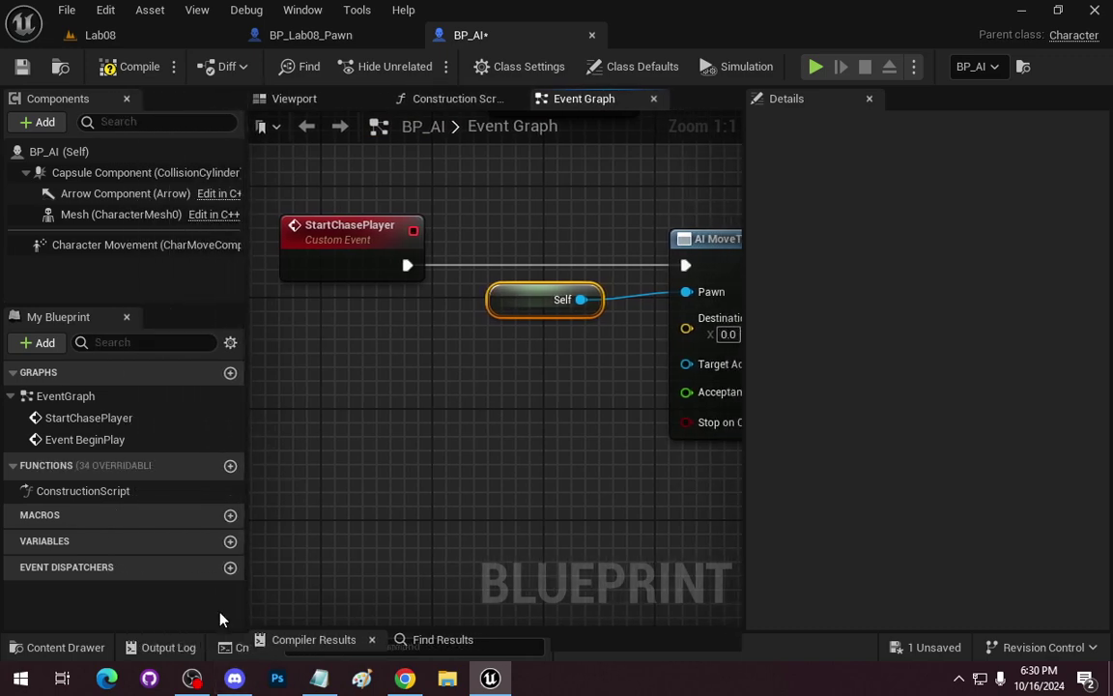
pyautogui.click(230, 542)
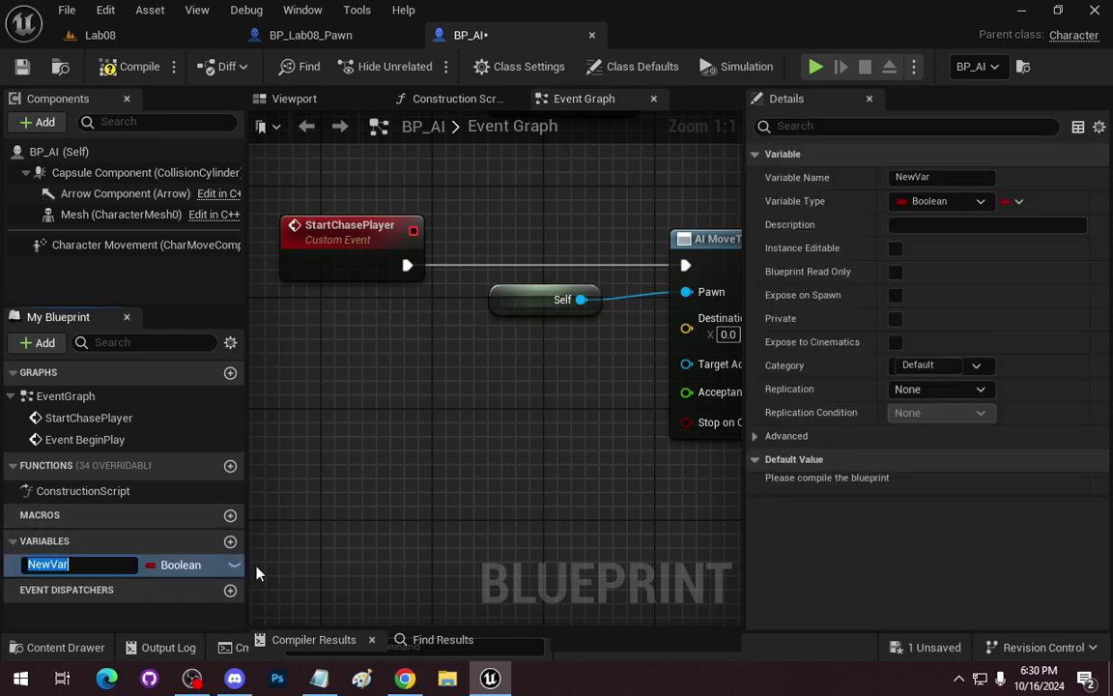
pyautogui.write('Wi')
pyautogui.press('BackSpace')
pyautogui.press('BackSpace')
pyautogui.write('IS')
pyautogui.write('thInRange')
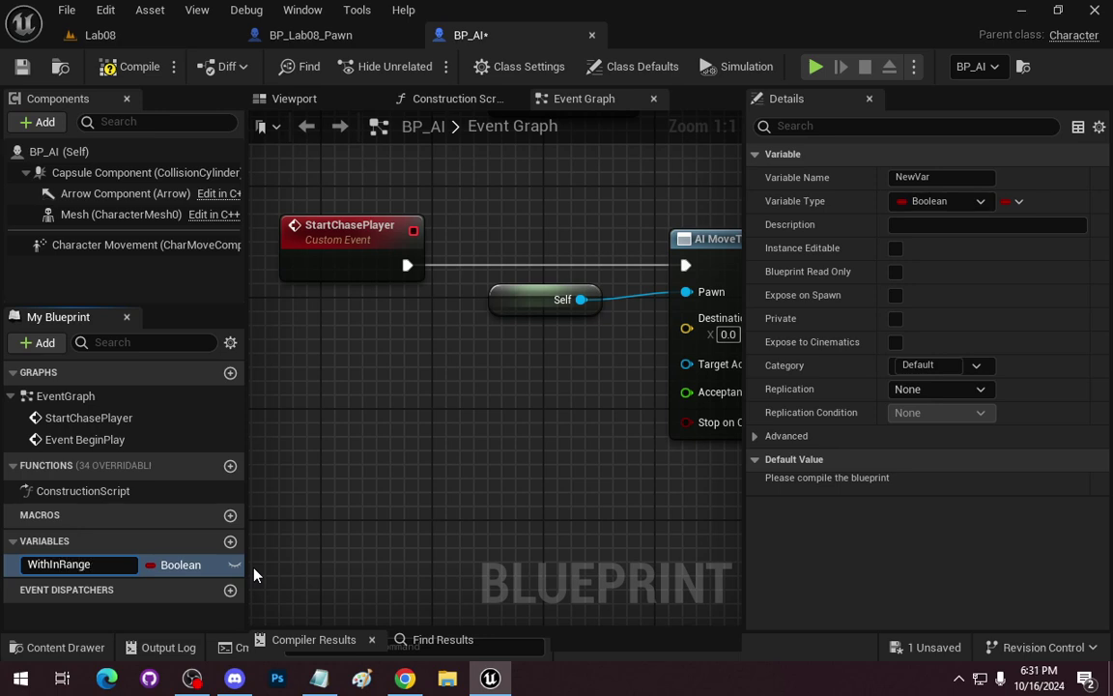
pyautogui.press('Return')
# Make WithInRange a Float with a default value of 25.0 and compile the blueprint
pyautogui.click(178, 564)
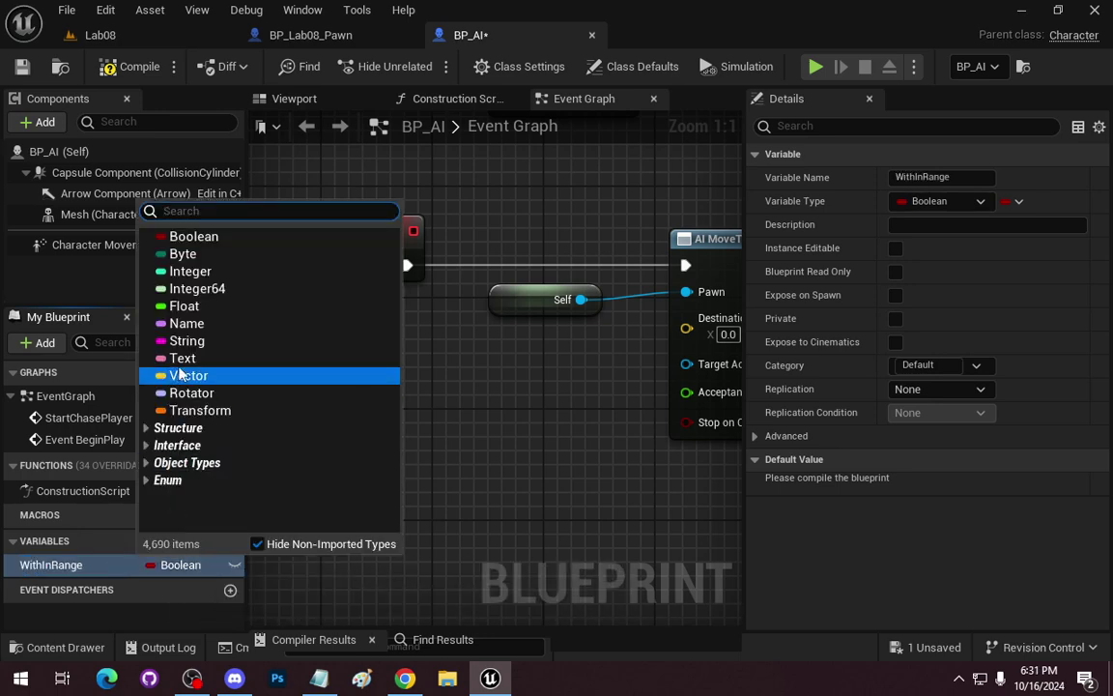
pyautogui.click(160, 307)
pyautogui.click(135, 67)
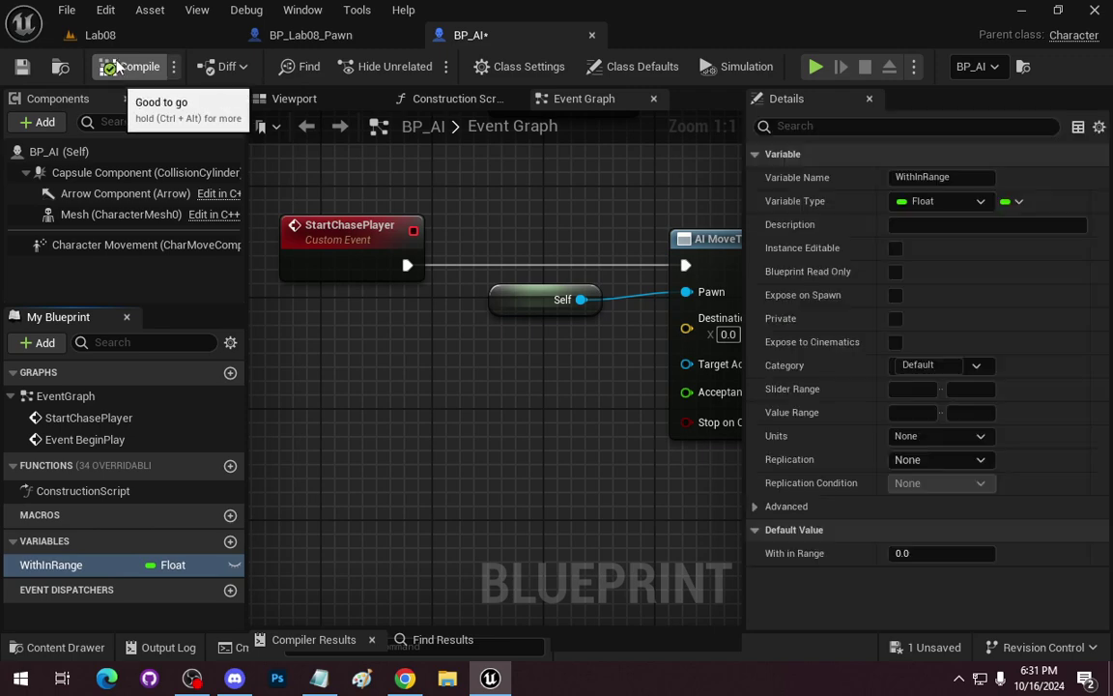
pyautogui.click(945, 554)
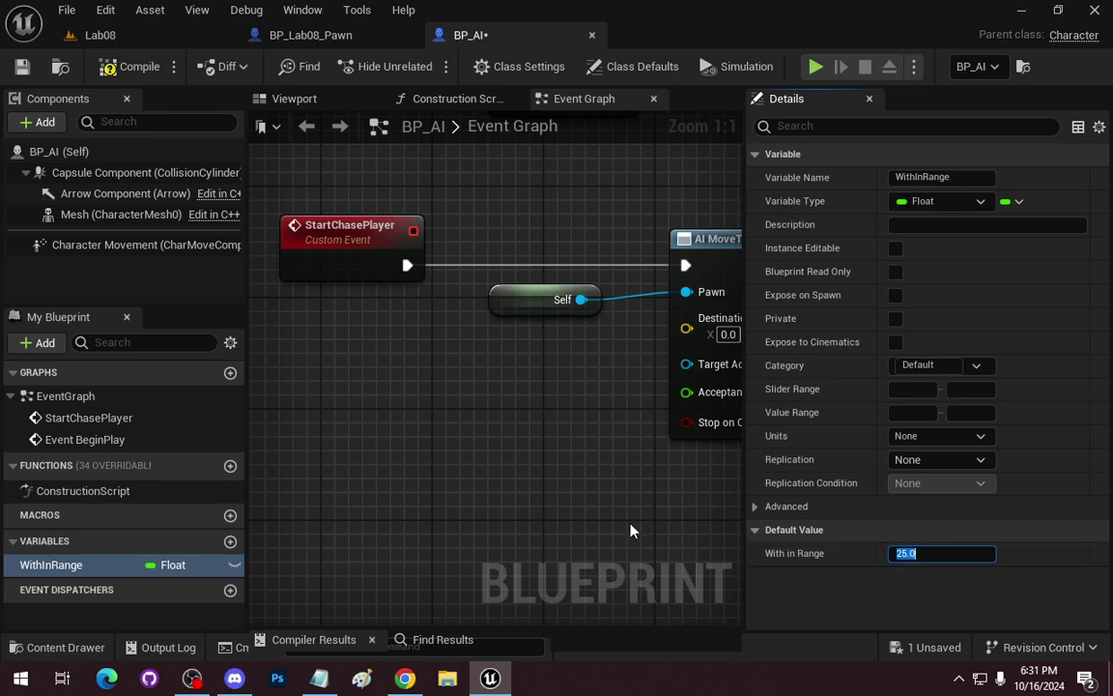
pyautogui.click(123, 66)
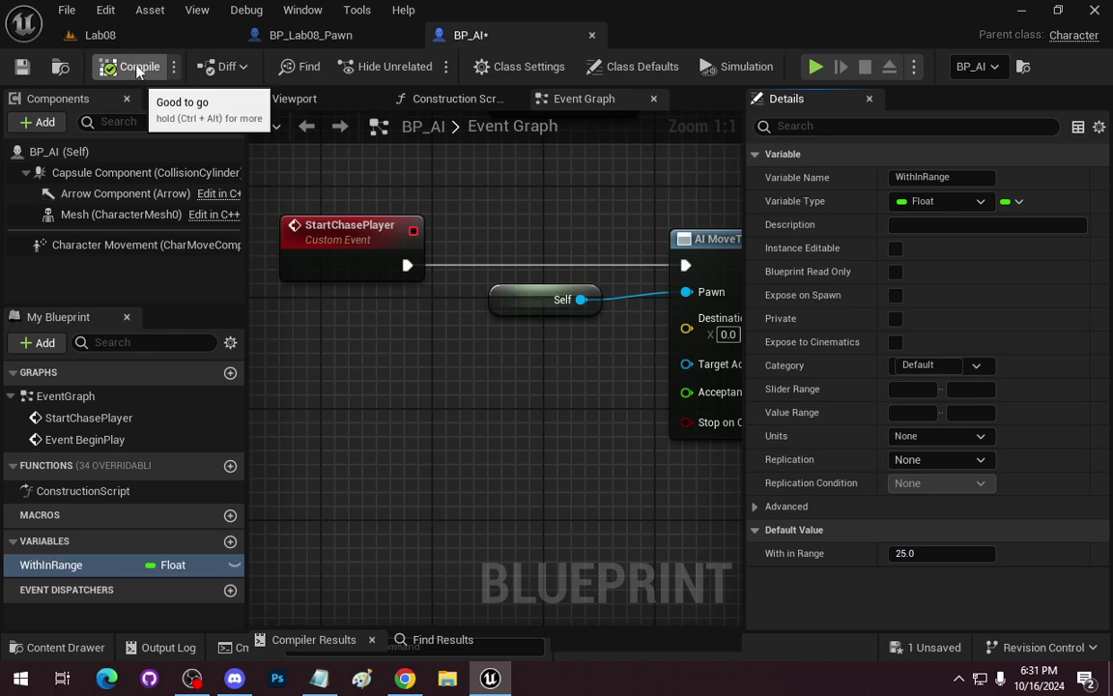
# Place a WithInRange getter in the graph and connect it to AI MoveTo's Acceptance Radius
pyautogui.moveTo(102, 568); pyautogui.dragTo(435, 404)
pyautogui.press('Escape')
pyautogui.moveTo(512, 384); pyautogui.dragTo(685, 391)
pyautogui.moveTo(570, 394); pyautogui.dragTo(461, 387)
pyautogui.moveTo(333, 385); pyautogui.dragTo(403, 414)
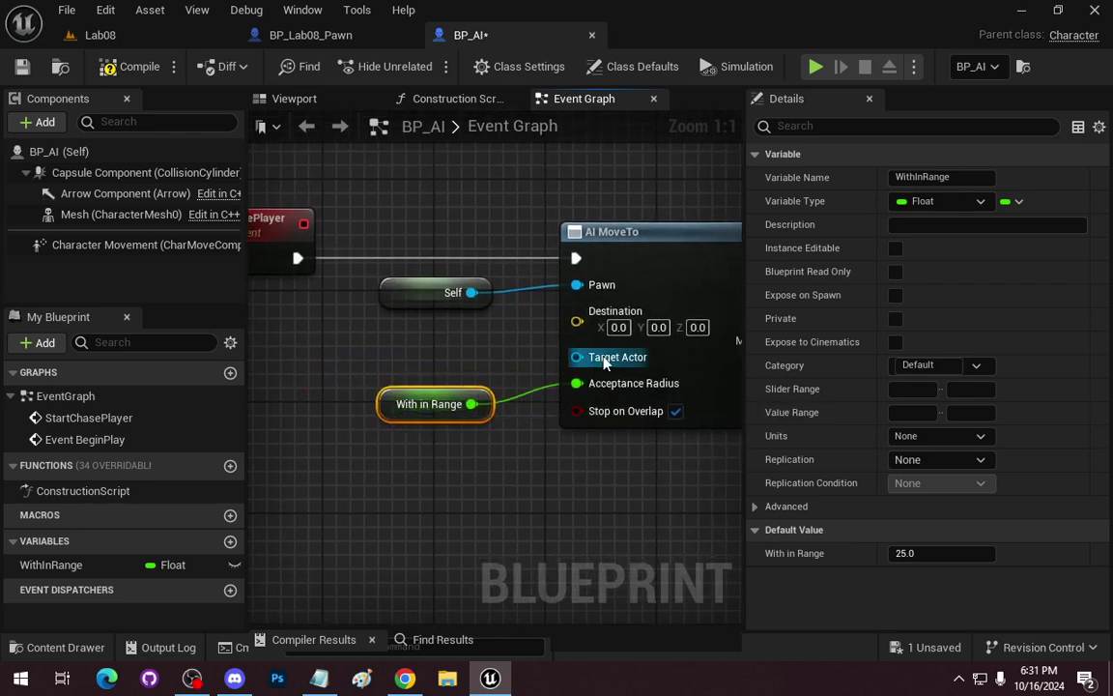
# Add a Get Player Controller node below the StartChasePlayer event
pyautogui.moveTo(541, 318); pyautogui.dragTo(702, 328)
pyautogui.rightClick(323, 372)
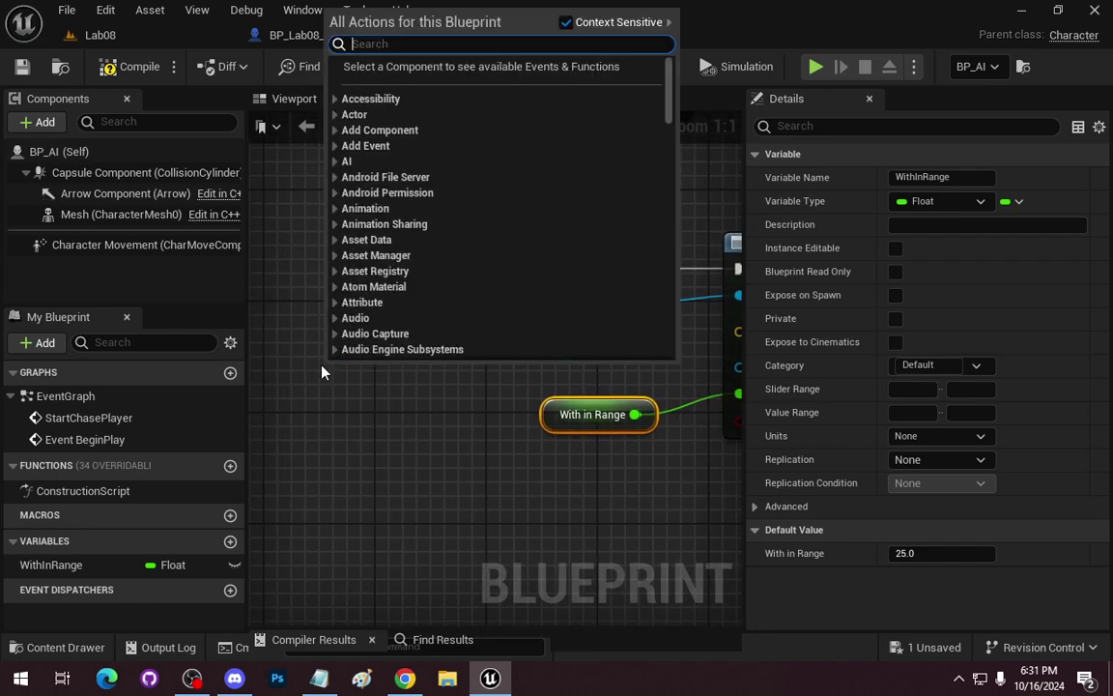
pyautogui.write('get player')
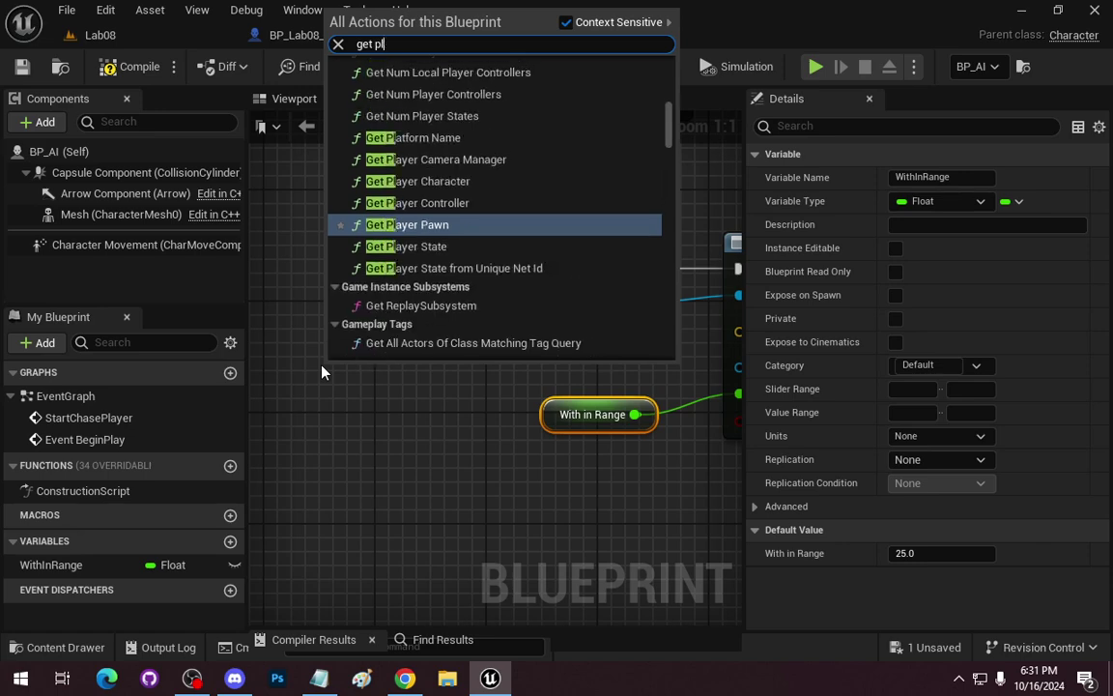
pyautogui.press('Up')
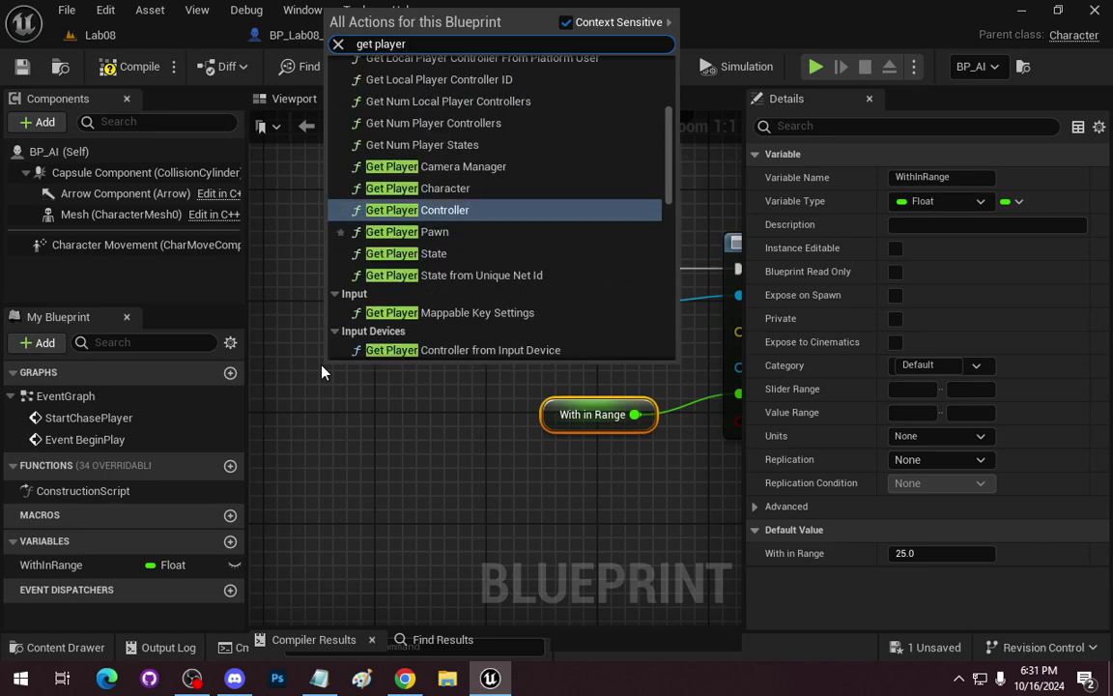
pyautogui.press('Return')
pyautogui.moveTo(452, 365); pyautogui.dragTo(313, 345)
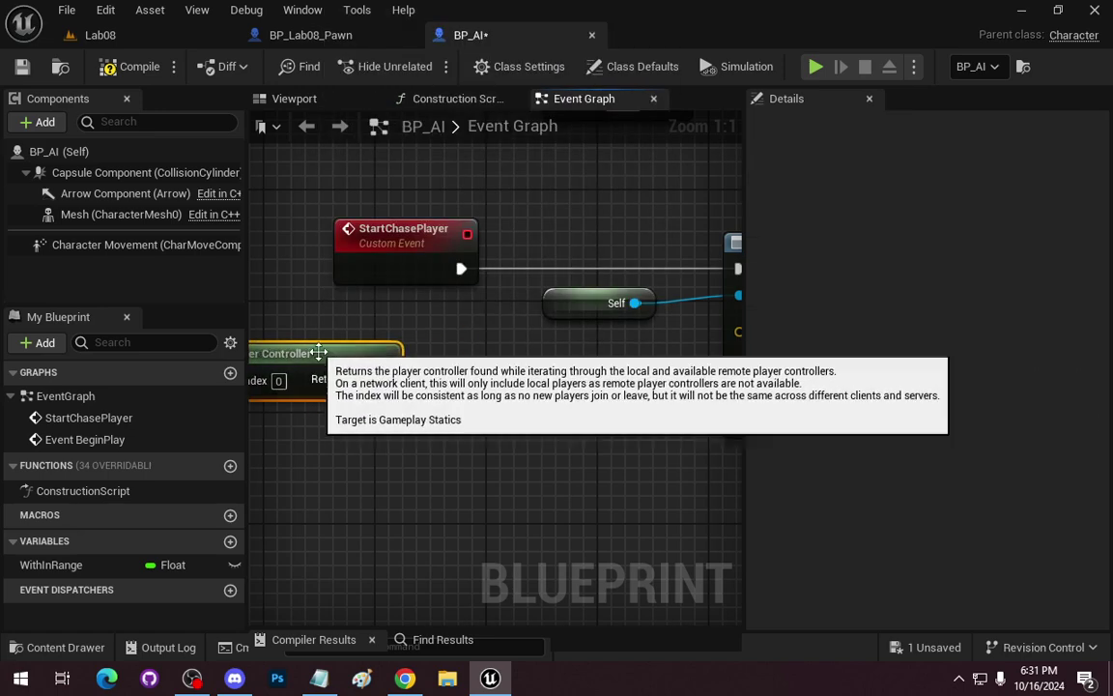
# Add a Get Controlled Pawn node fed by Get Player Controller's return value
pyautogui.moveTo(382, 379); pyautogui.dragTo(473, 373)
pyautogui.write('cont')
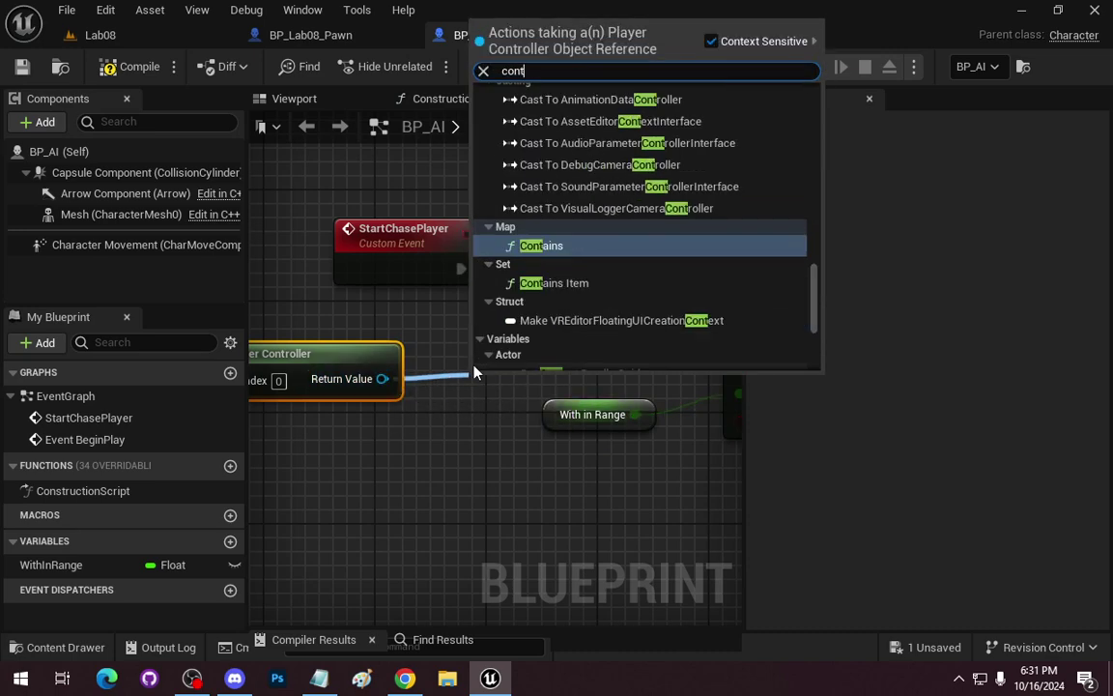
pyautogui.write('rolled pa')
pyautogui.press('Return')
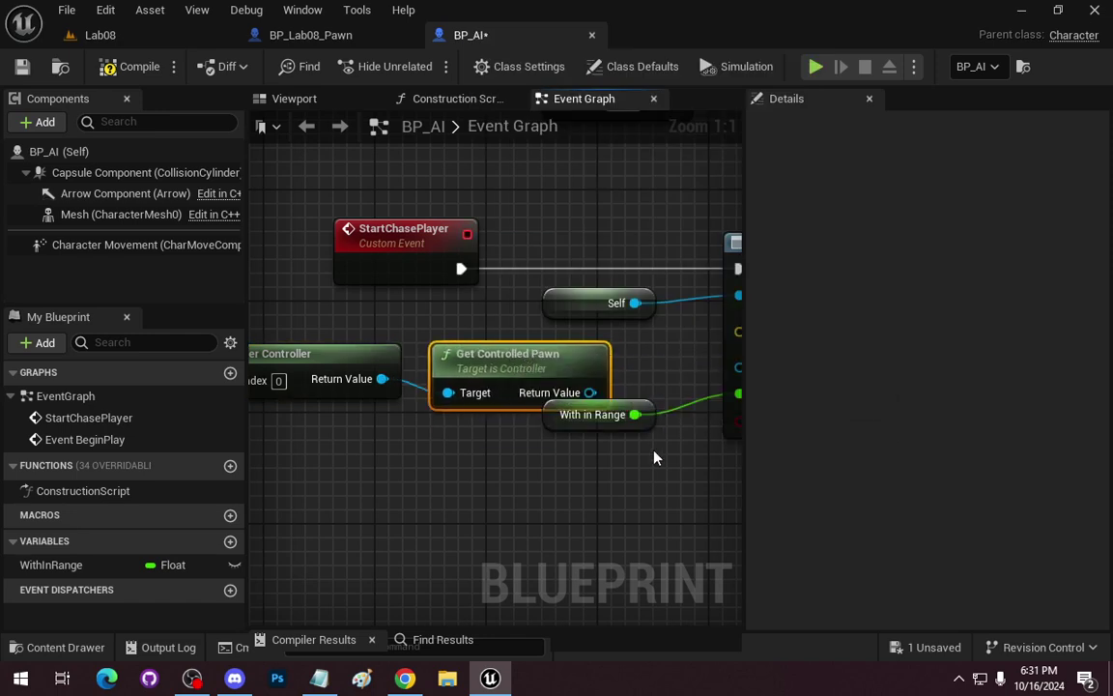
# Move the With in Range getter lower and connect Get Controlled Pawn's return value to AI MoveTo's Target Actor
pyautogui.moveTo(577, 422); pyautogui.dragTo(574, 462)
pyautogui.moveTo(461, 416); pyautogui.dragTo(611, 392)
pyautogui.moveTo(397, 534); pyautogui.dragTo(598, 491)
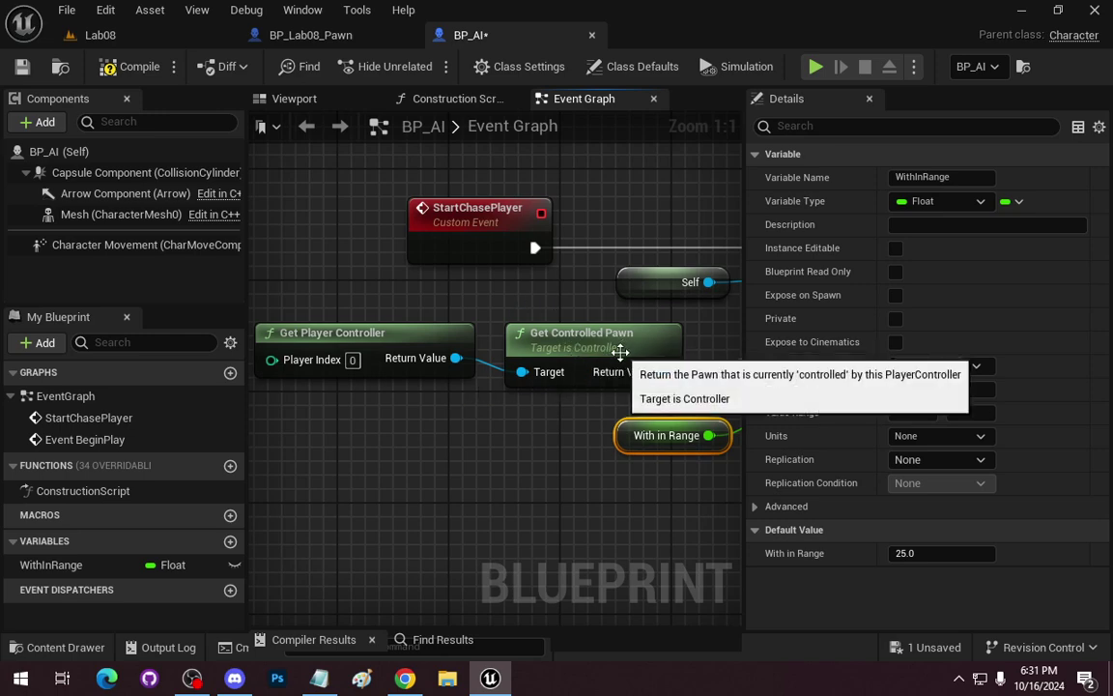
pyautogui.moveTo(568, 448)
pyautogui.mouseDown()
pyautogui.moveTo(462, 434)
pyautogui.moveTo(547, 449)
pyautogui.mouseUp()
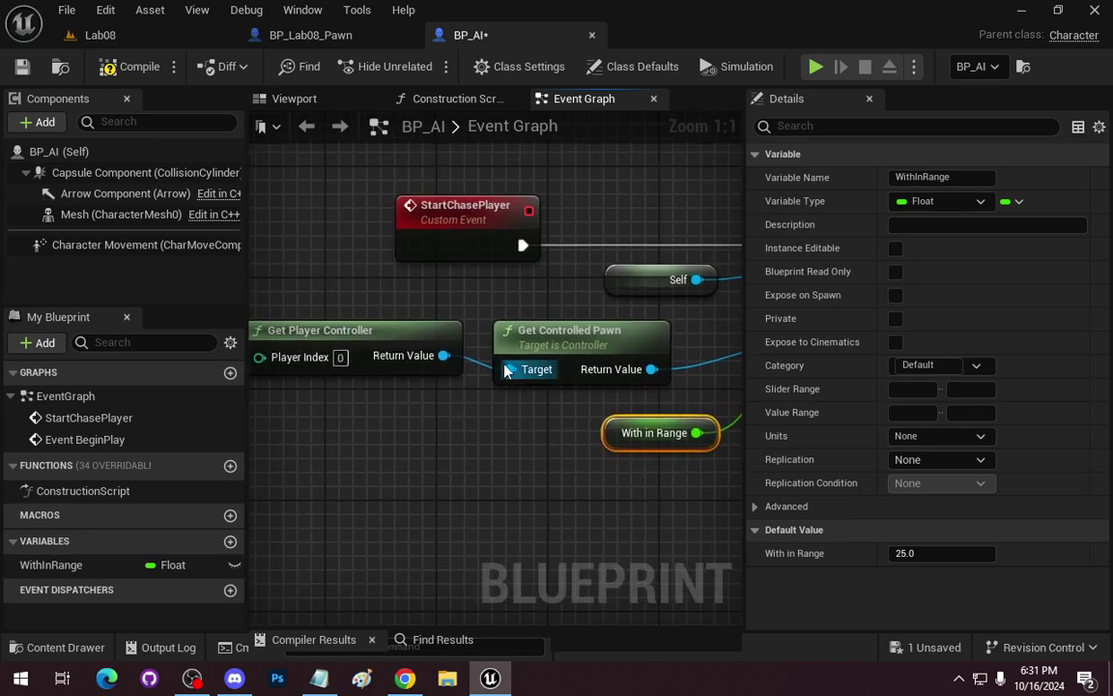
pyautogui.moveTo(591, 358); pyautogui.dragTo(358, 422)
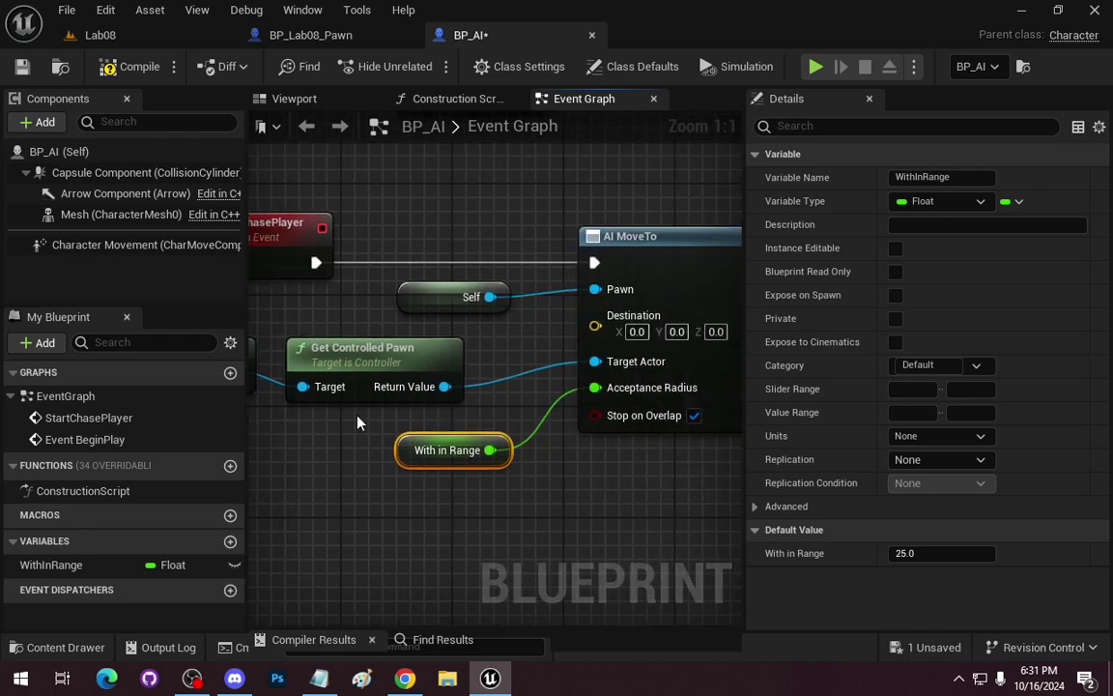
# Add a Play Sound at Location node to AI MoveTo's On Success output
pyautogui.moveTo(639, 484); pyautogui.dragTo(309, 433)
pyautogui.scroll(-3, 510, 419)
pyautogui.scroll(2, 449, 442)
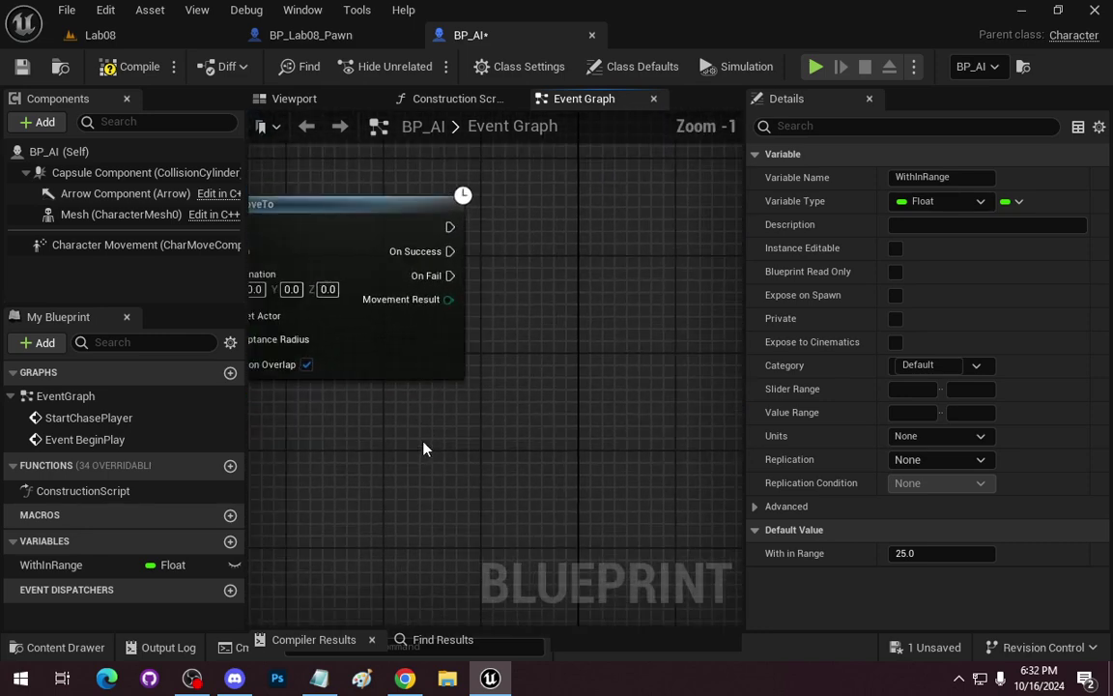
pyautogui.moveTo(428, 280); pyautogui.dragTo(568, 277)
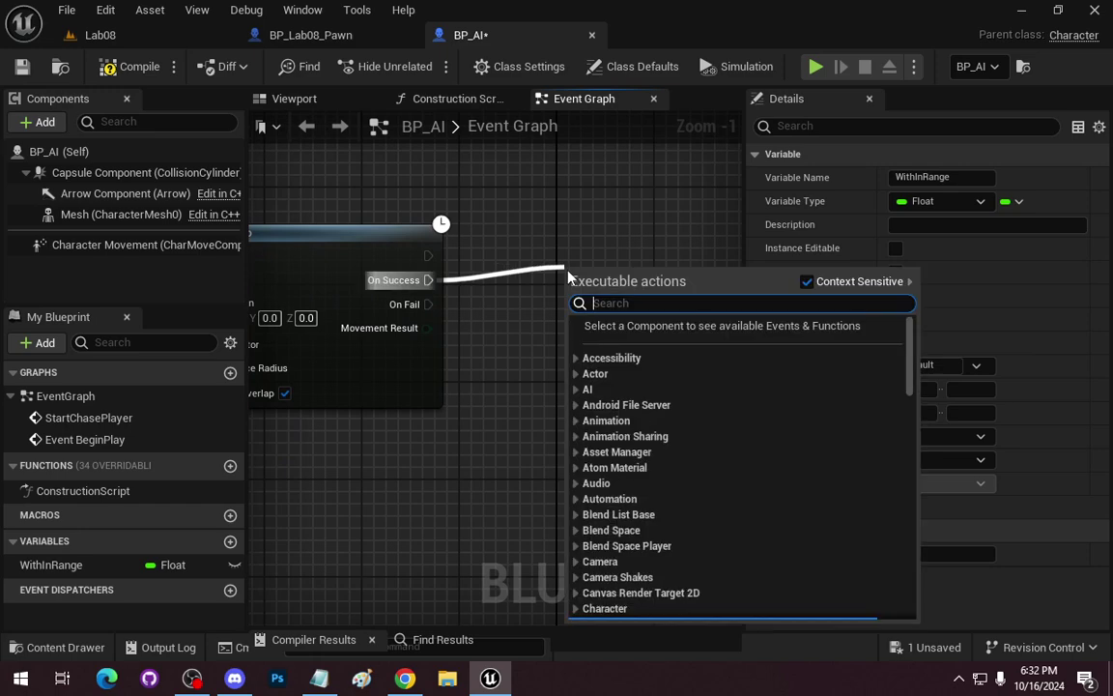
pyautogui.write('play sound')
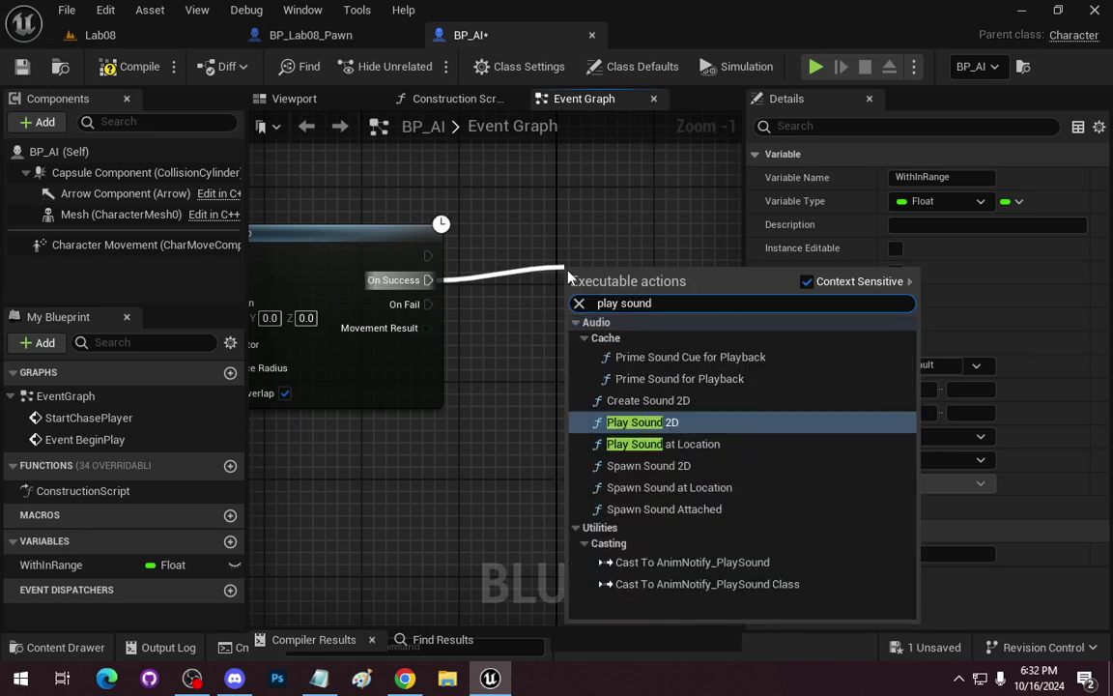
pyautogui.click(663, 444)
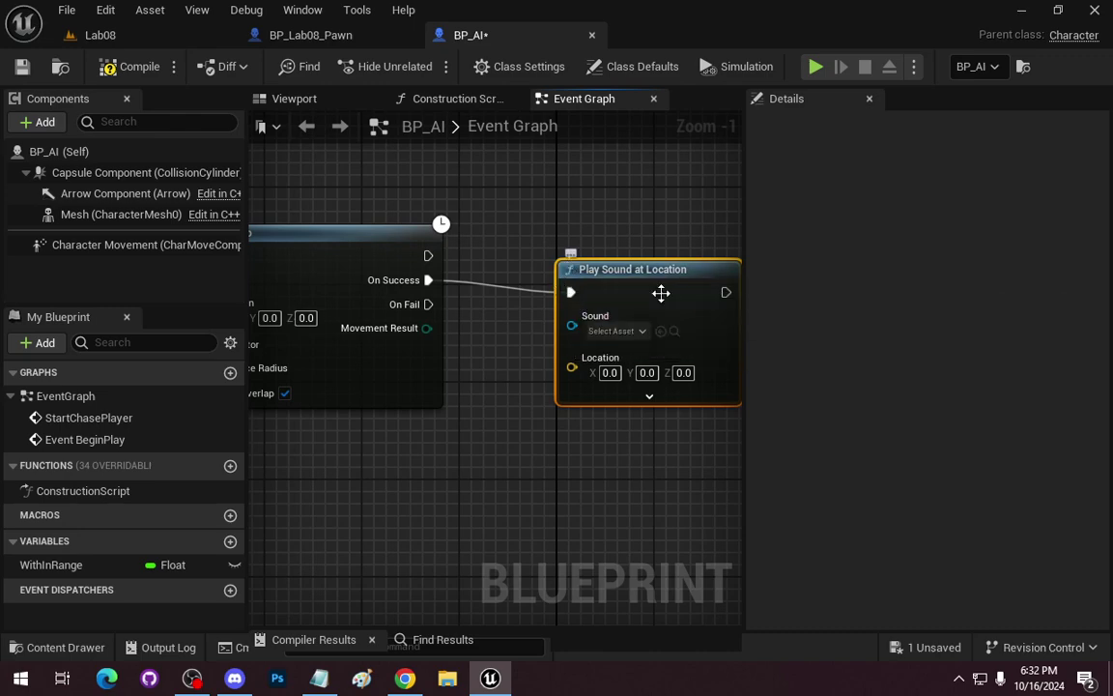
# Add a Get Actor Location node for self and connect its return value to Play Sound at Location's Location input
pyautogui.rightClick(447, 467)
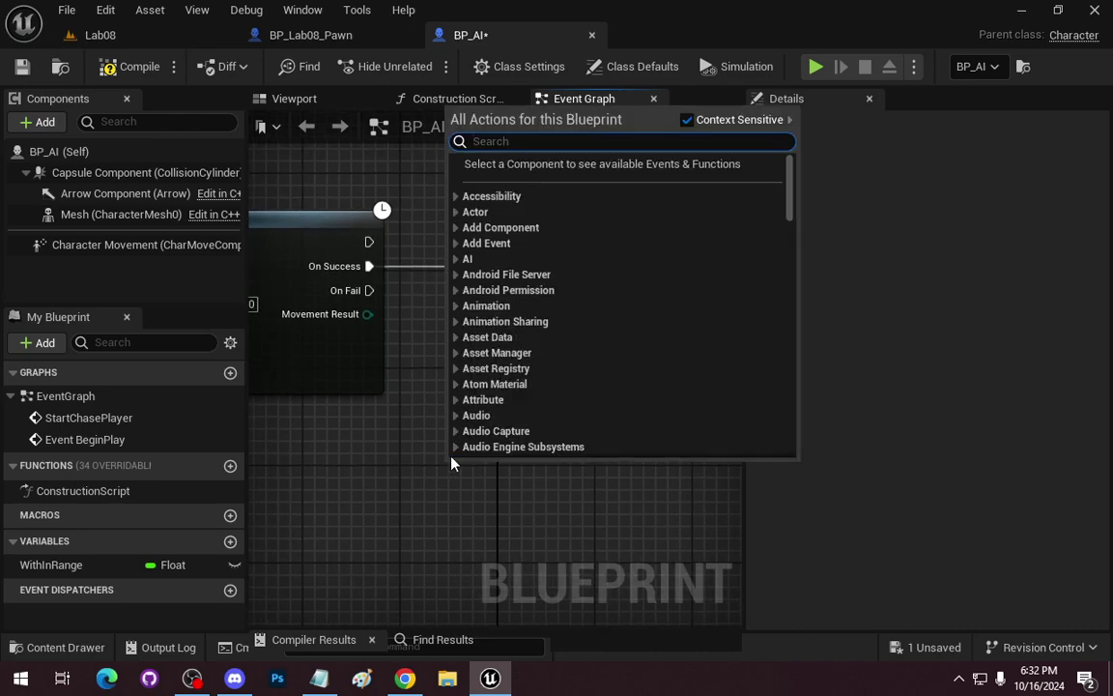
pyautogui.write('get a')
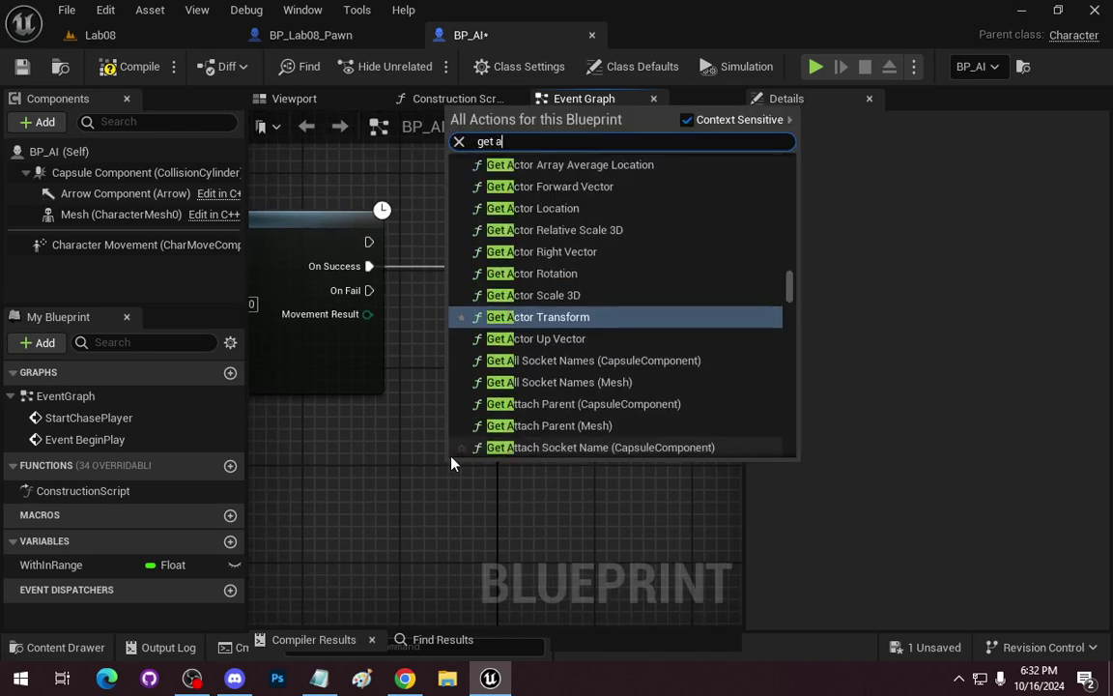
pyautogui.write('ctor locatio')
pyautogui.press('Return')
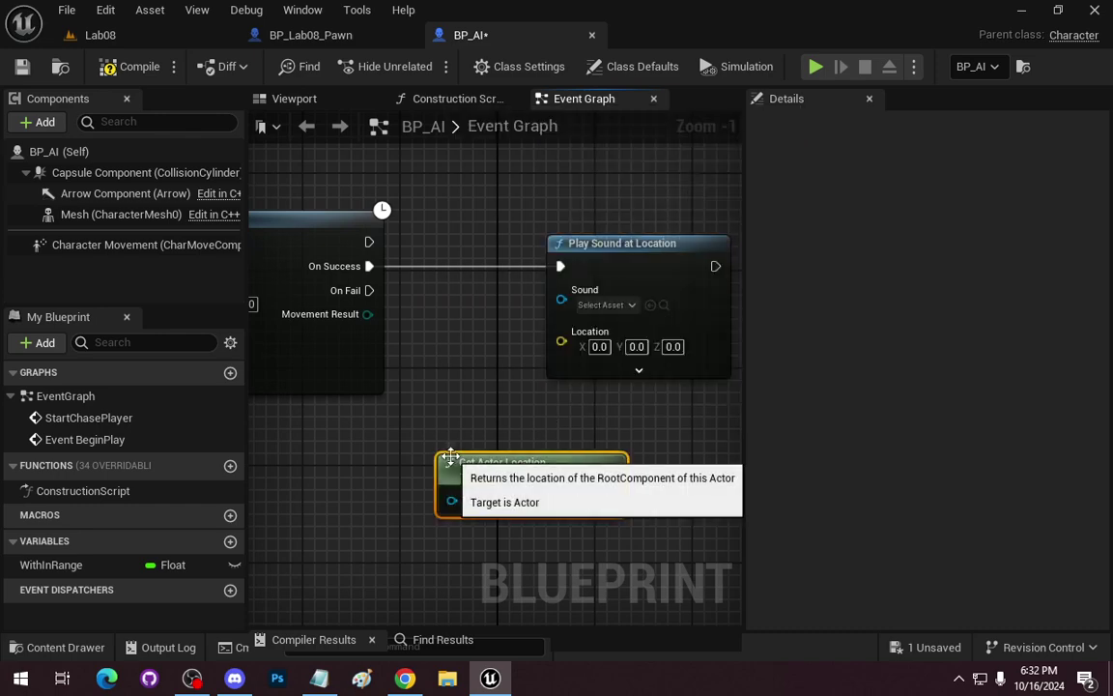
pyautogui.moveTo(610, 498); pyautogui.dragTo(562, 340)
pyautogui.moveTo(539, 466); pyautogui.dragTo(402, 456)
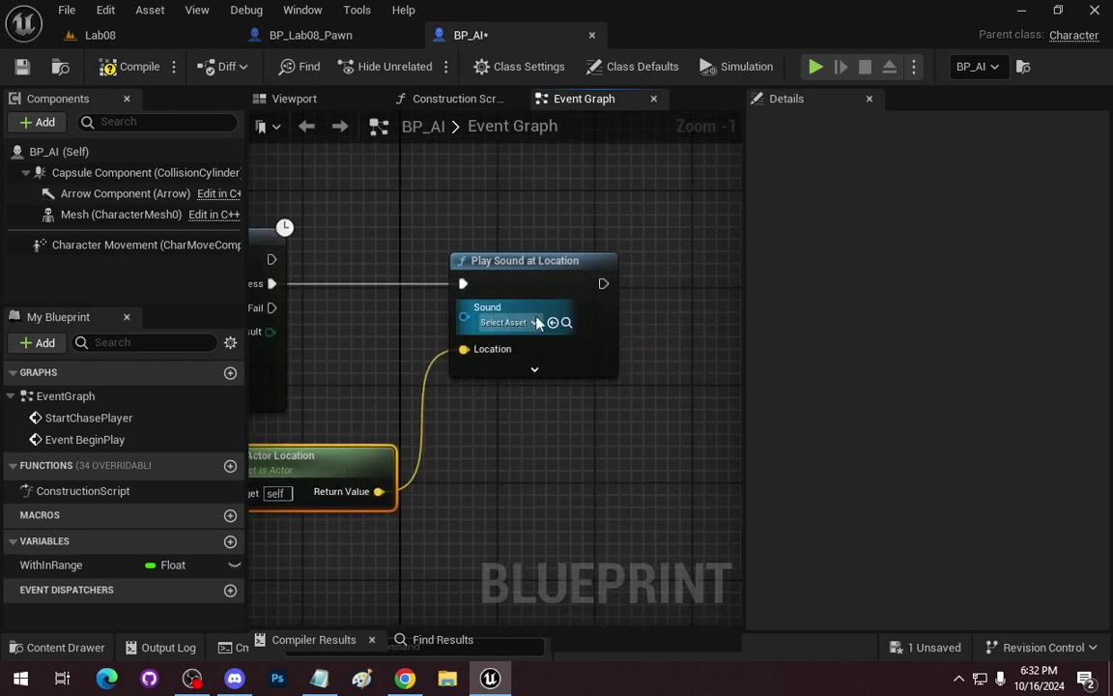
# Set the Play Sound at Location node's Sound to CompileFailed
pyautogui.click(531, 324)
pyautogui.scroll(-3, 544, 423)
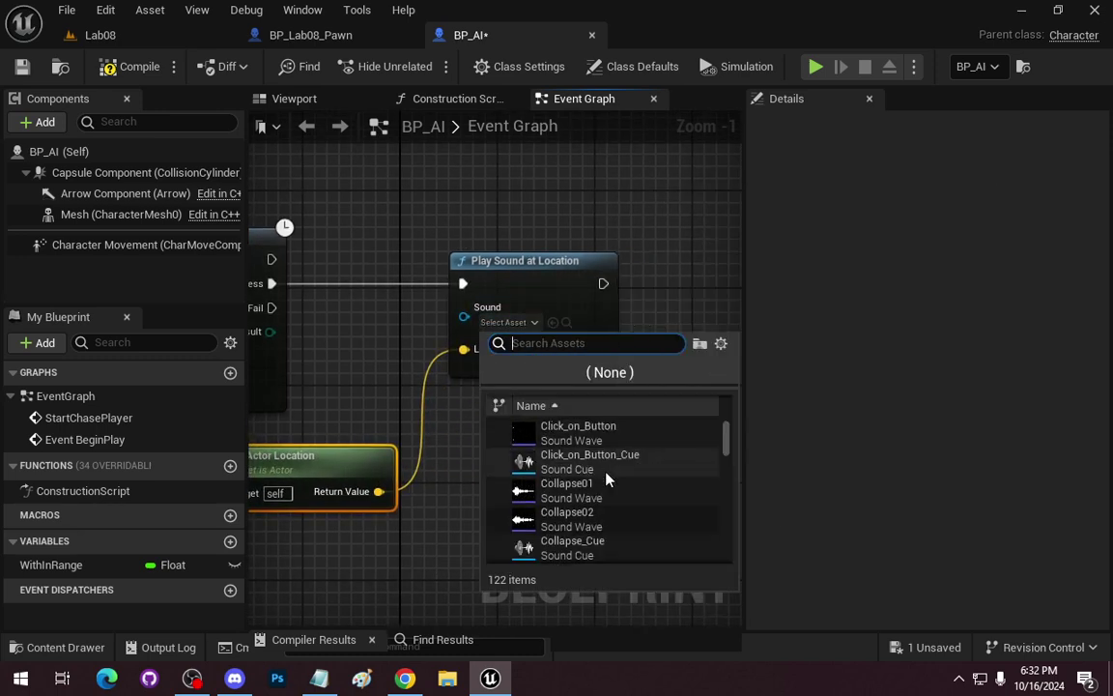
pyautogui.click(580, 491)
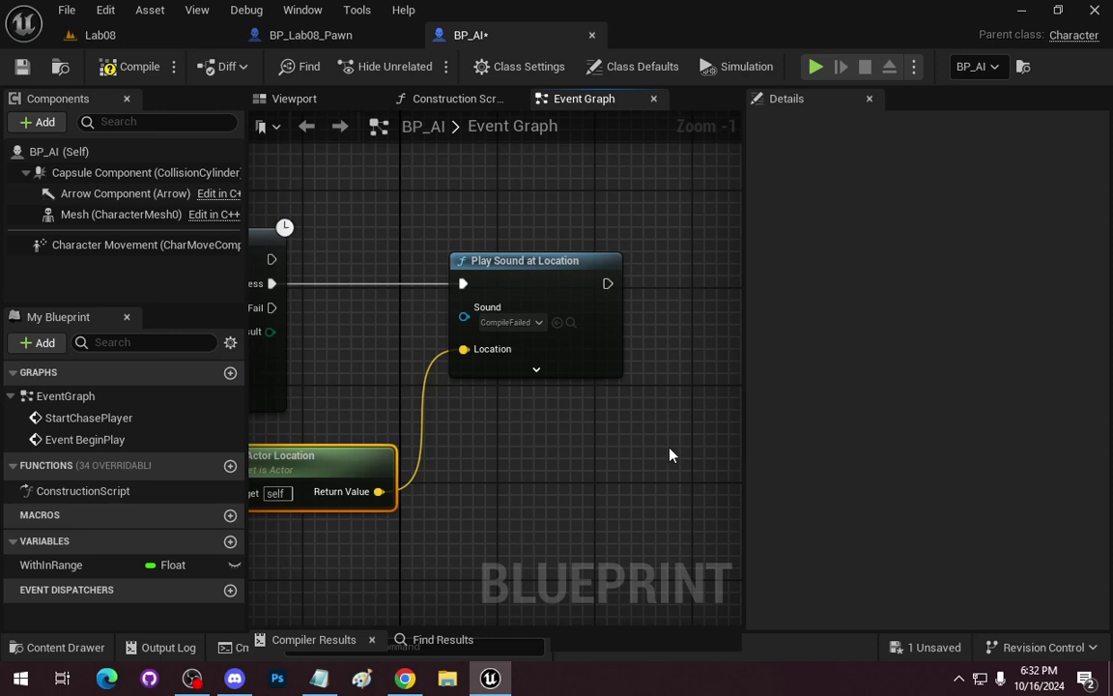
# Add a Delay node to the execution output of Play Sound at Location
pyautogui.moveTo(616, 490); pyautogui.dragTo(467, 457)
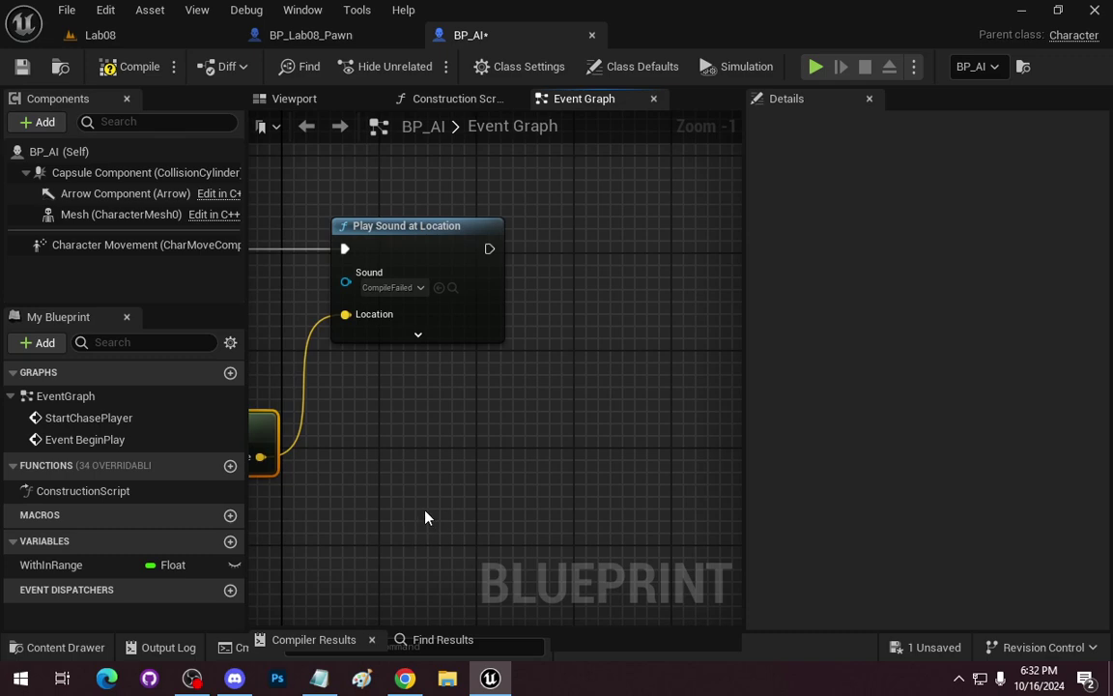
pyautogui.moveTo(452, 501); pyautogui.dragTo(385, 532)
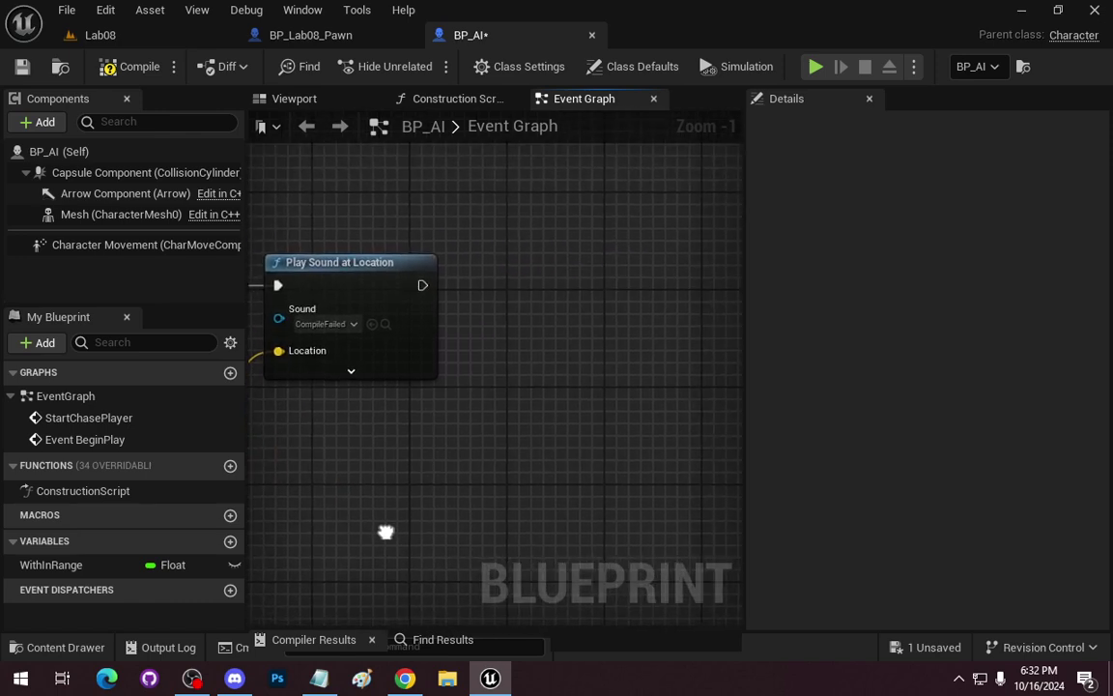
pyautogui.moveTo(422, 285); pyautogui.dragTo(522, 286)
pyautogui.click(446, 395)
pyautogui.moveTo(379, 472); pyautogui.dragTo(408, 487)
pyautogui.moveTo(480, 292); pyautogui.dragTo(630, 290)
pyautogui.write('delay')
pyautogui.press('Return')
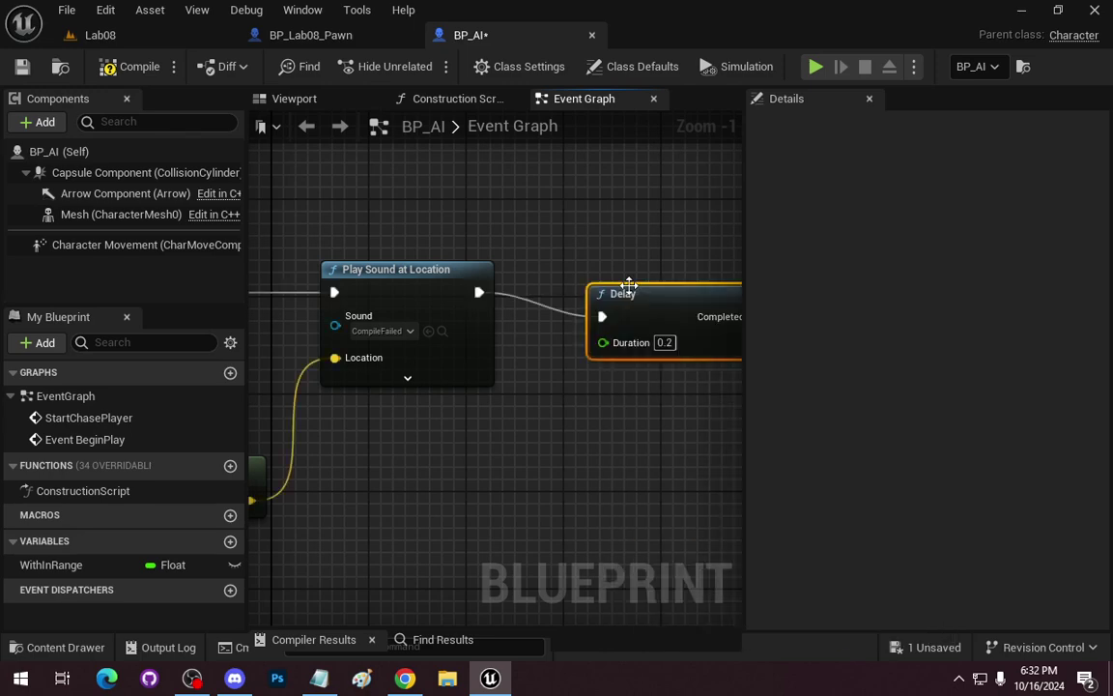
# Set the Delay node's Duration to 2.0
pyautogui.moveTo(671, 576); pyautogui.dragTo(555, 554)
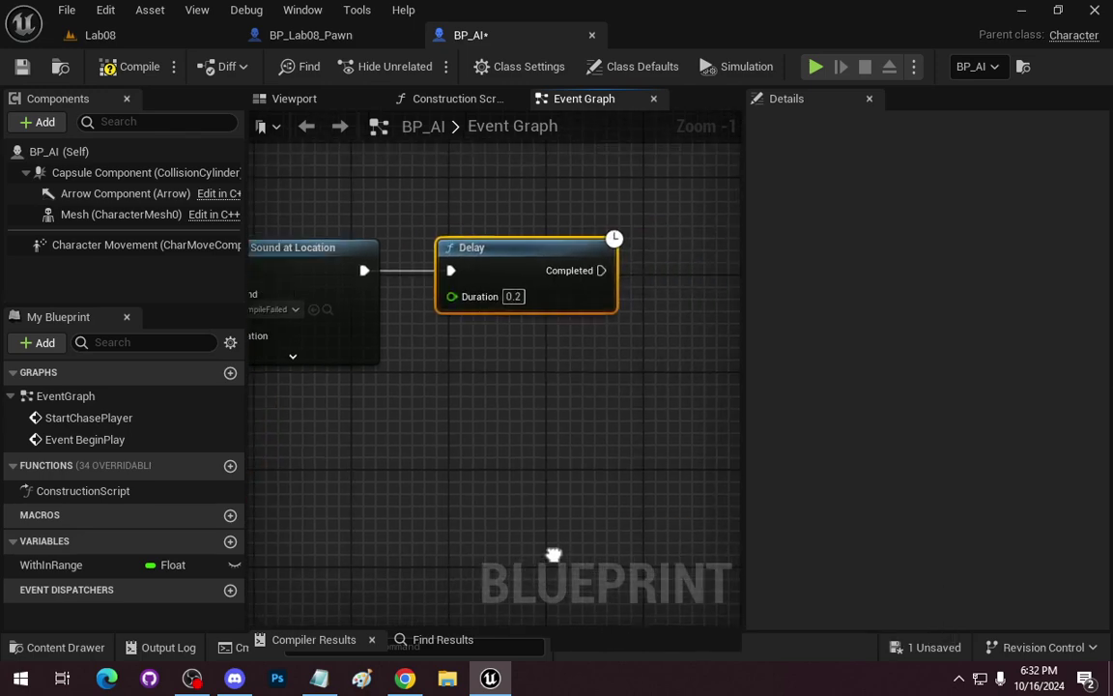
pyautogui.click(513, 298)
pyautogui.write('2')
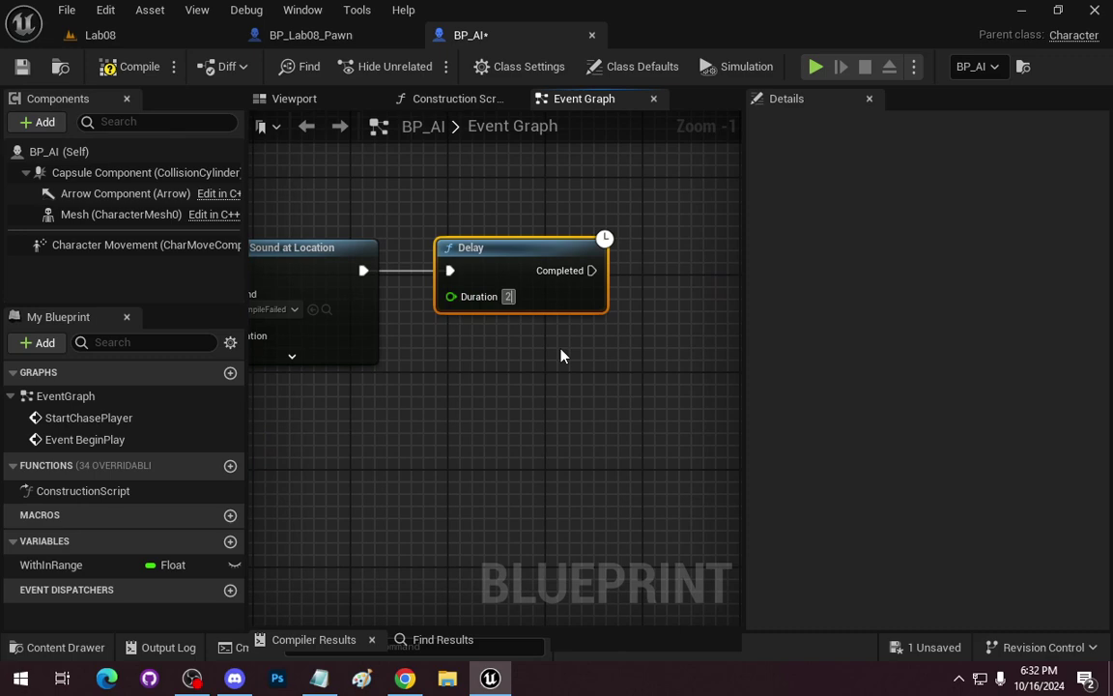
pyautogui.press('Return')
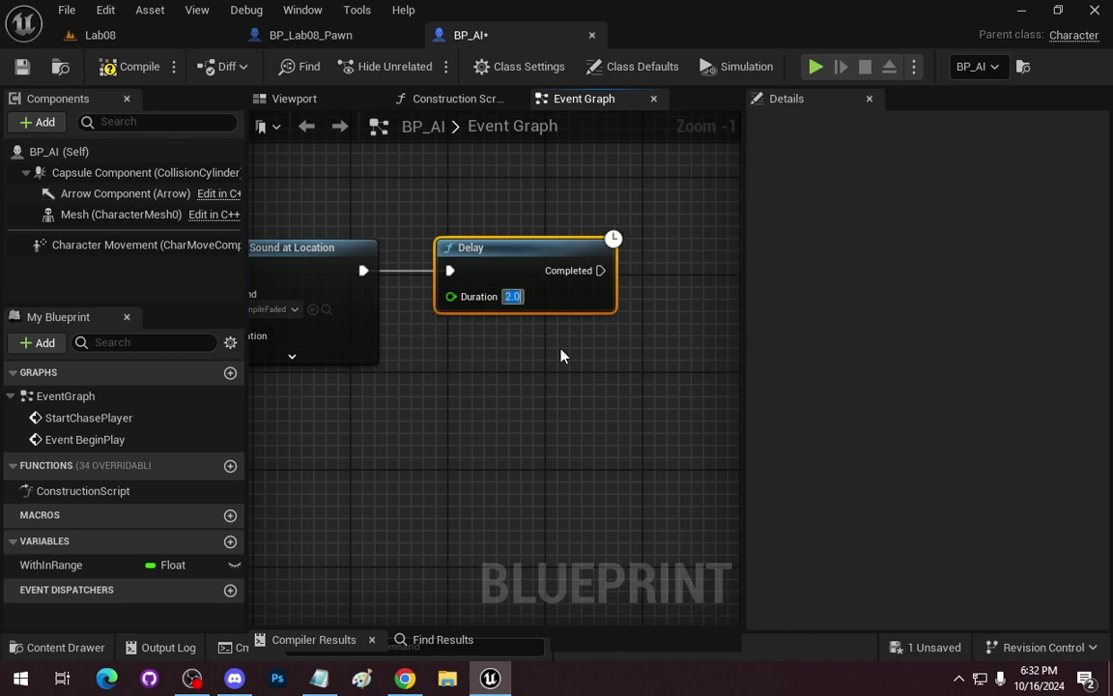
# Add a Start Chase Player call connected to the Delay node's Completed output
pyautogui.moveTo(561, 356); pyautogui.dragTo(357, 352)
pyautogui.moveTo(395, 268); pyautogui.dragTo(570, 279)
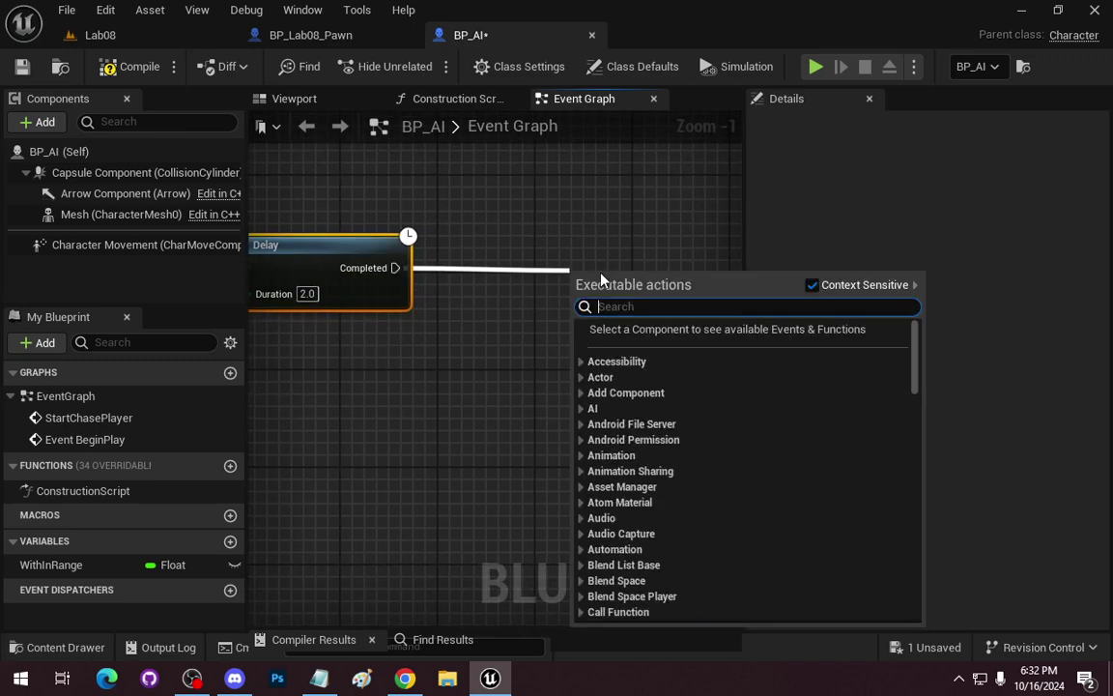
pyautogui.write('chas')
pyautogui.press('BackSpace')
pyautogui.press('BackSpace')
pyautogui.press('BackSpace')
pyautogui.press('BackSpace')
pyautogui.write('start cha')
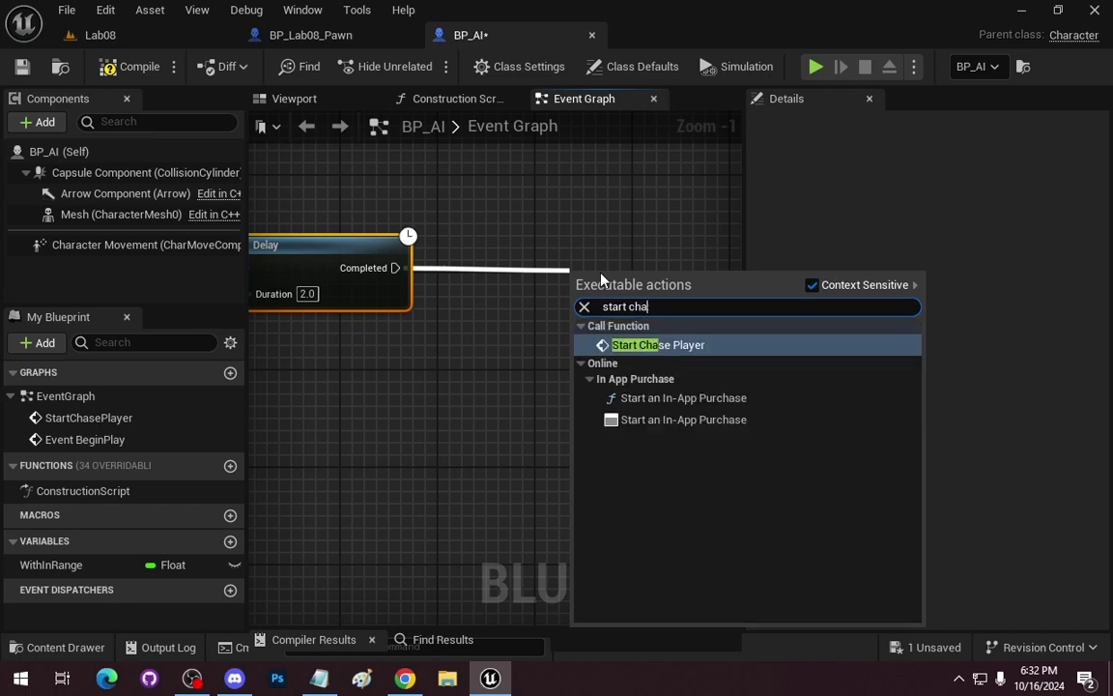
pyautogui.press('Return')
pyautogui.moveTo(601, 280); pyautogui.dragTo(533, 247)
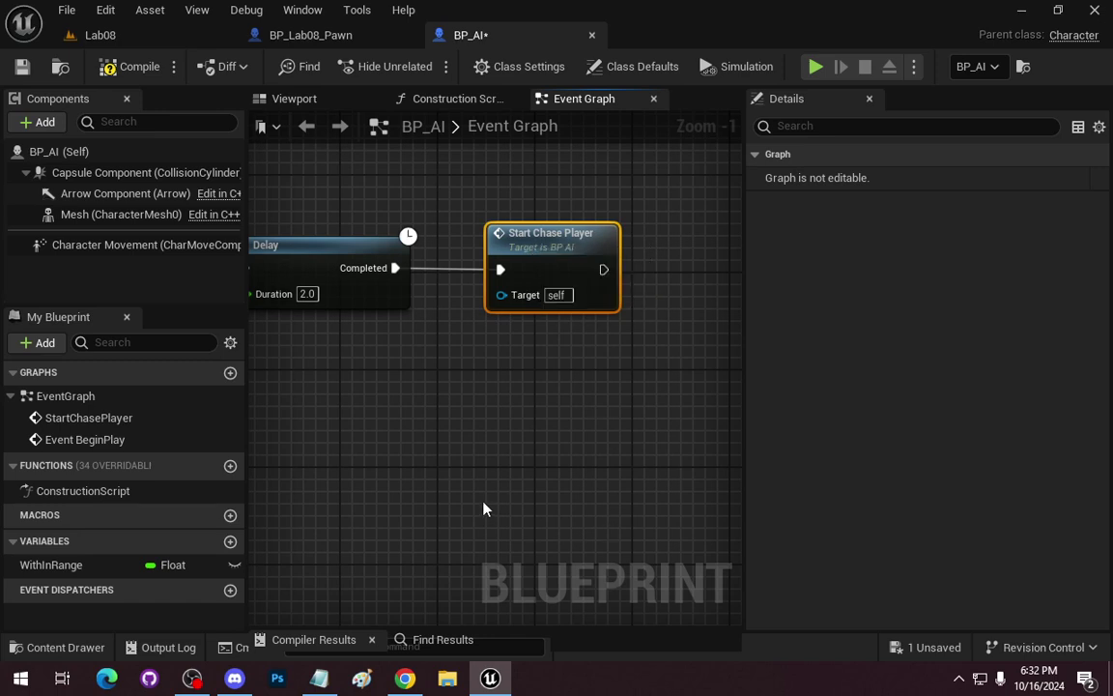
# Change the Delay node's Duration to 5.0
pyautogui.moveTo(355, 410); pyautogui.dragTo(540, 423)
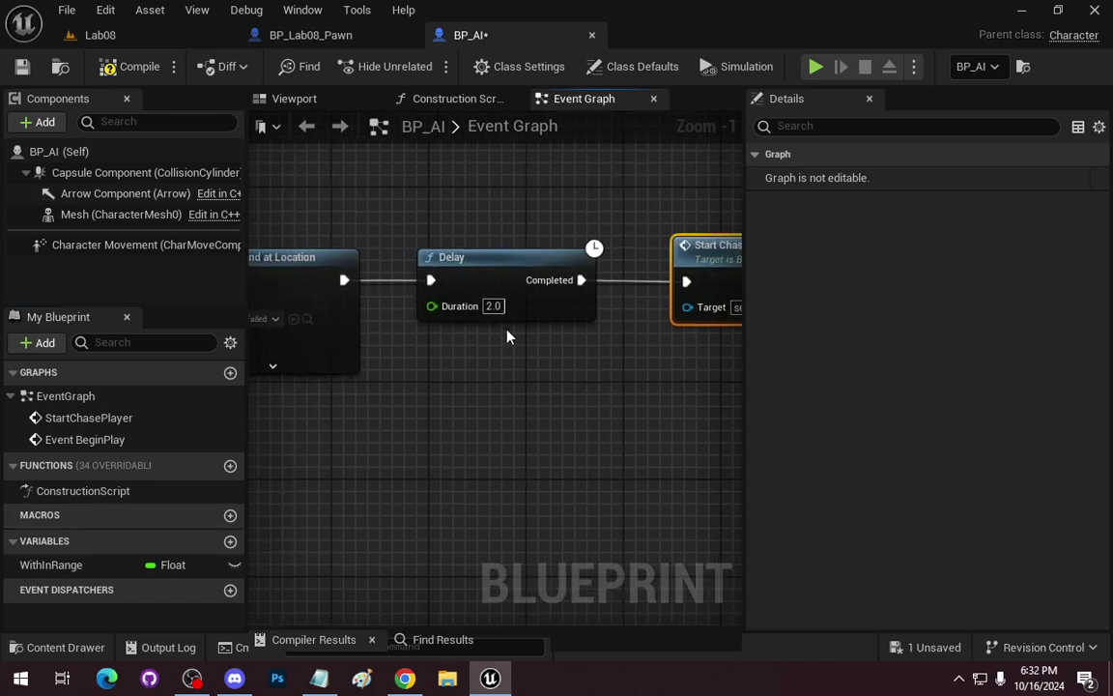
pyautogui.click(497, 307)
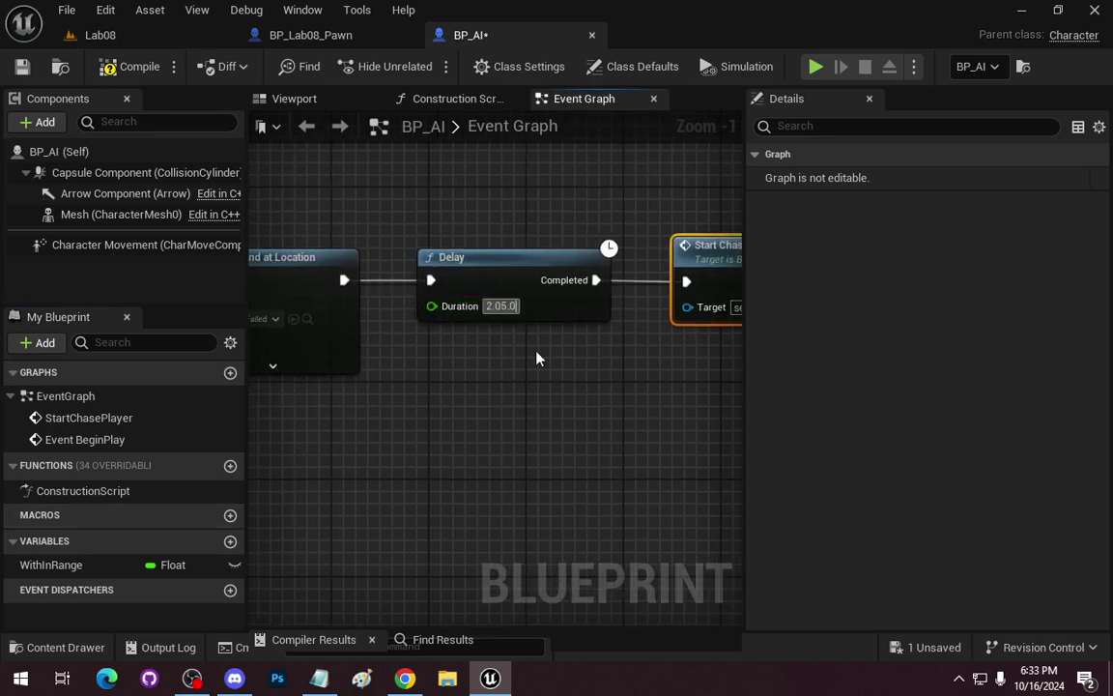
pyautogui.write('5.0')
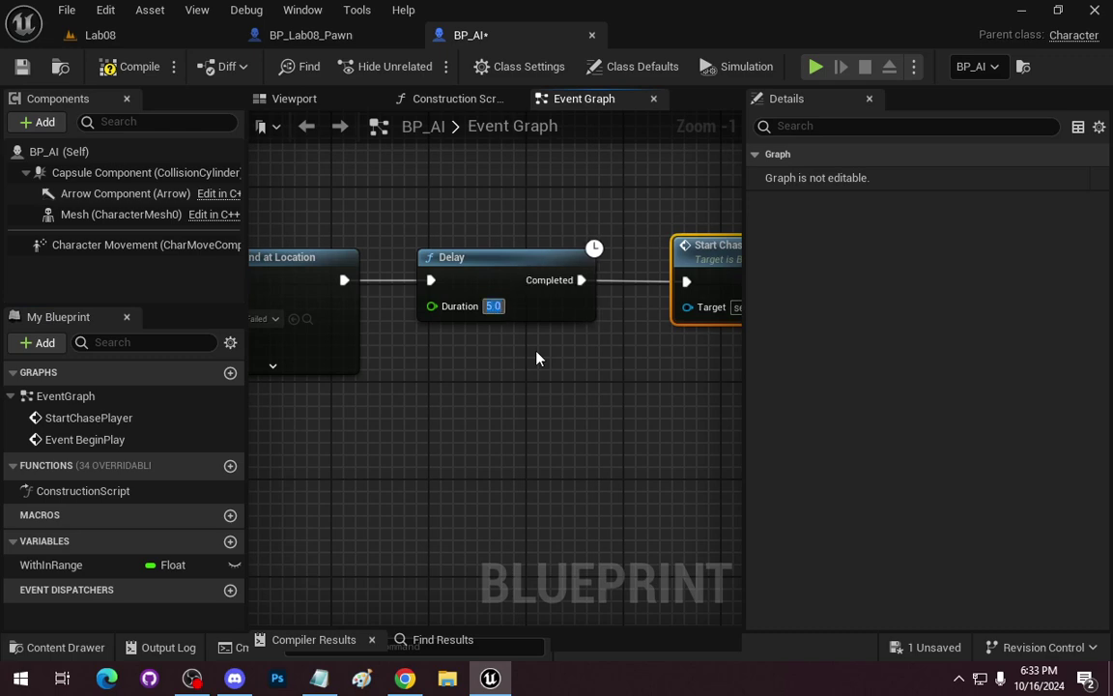
# Create a new float variable named WaitToChaseAgain in BP_AI
pyautogui.click(230, 541)
pyautogui.write('Wai')
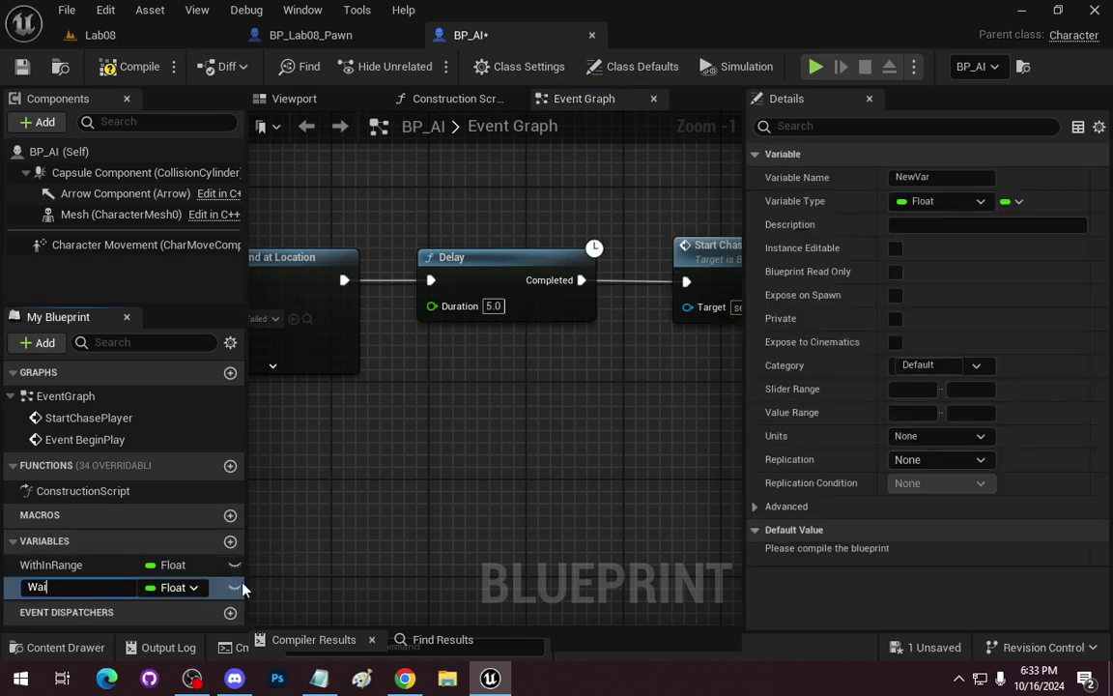
pyautogui.write('tToChaseAgain')
pyautogui.press('Return')
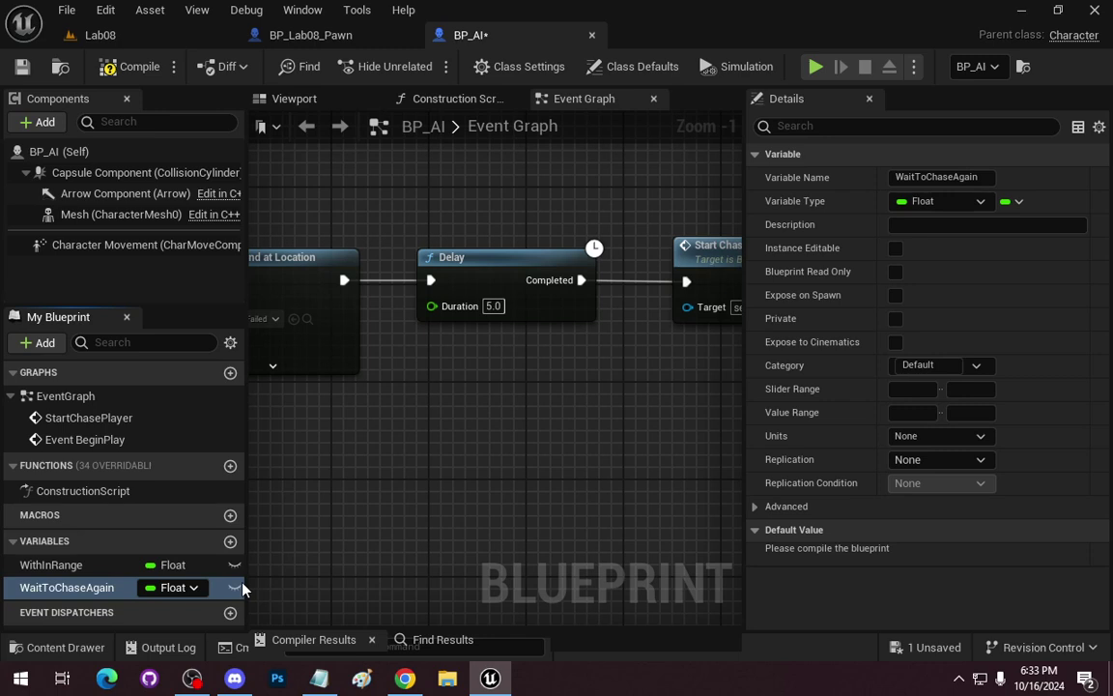
# Add a WaitToChaseAgain getter to the graph and connect it to the Delay node's Duration input
pyautogui.moveTo(107, 591); pyautogui.dragTo(387, 398)
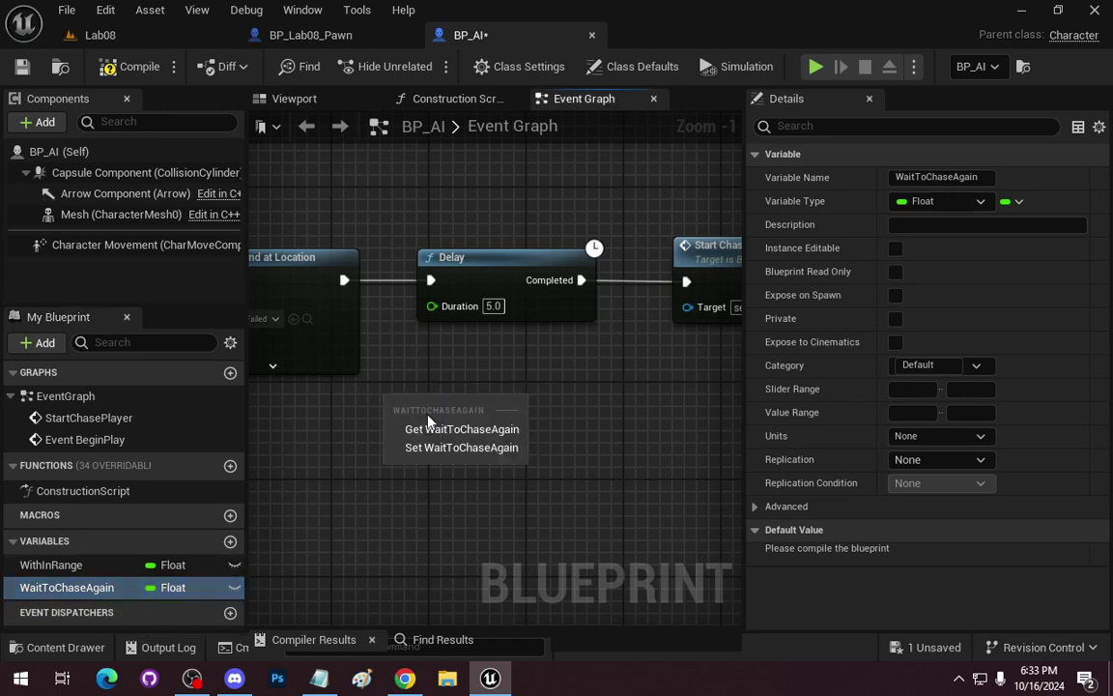
pyautogui.click(439, 425)
pyautogui.moveTo(491, 408); pyautogui.dragTo(432, 305)
# Make WaitToChaseAgain and WithInRange instance editable, and compile BP_AI with WaitToChaseAgain's default value set to 5.0
pyautogui.click(233, 587)
pyautogui.click(233, 564)
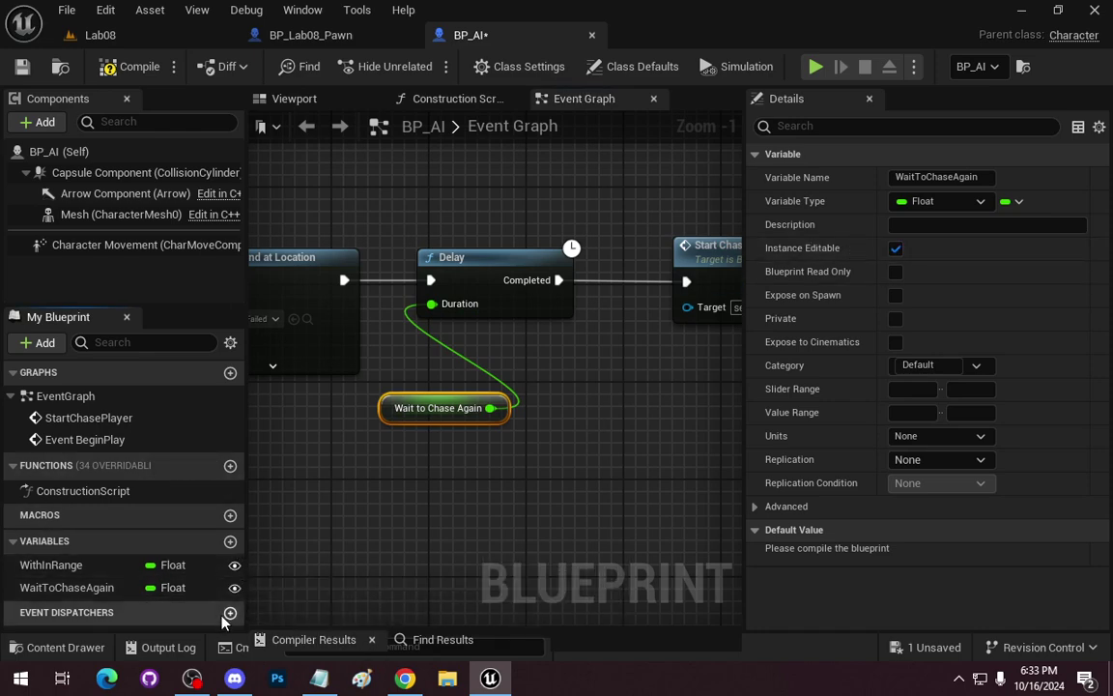
pyautogui.click(135, 70)
pyautogui.click(971, 553)
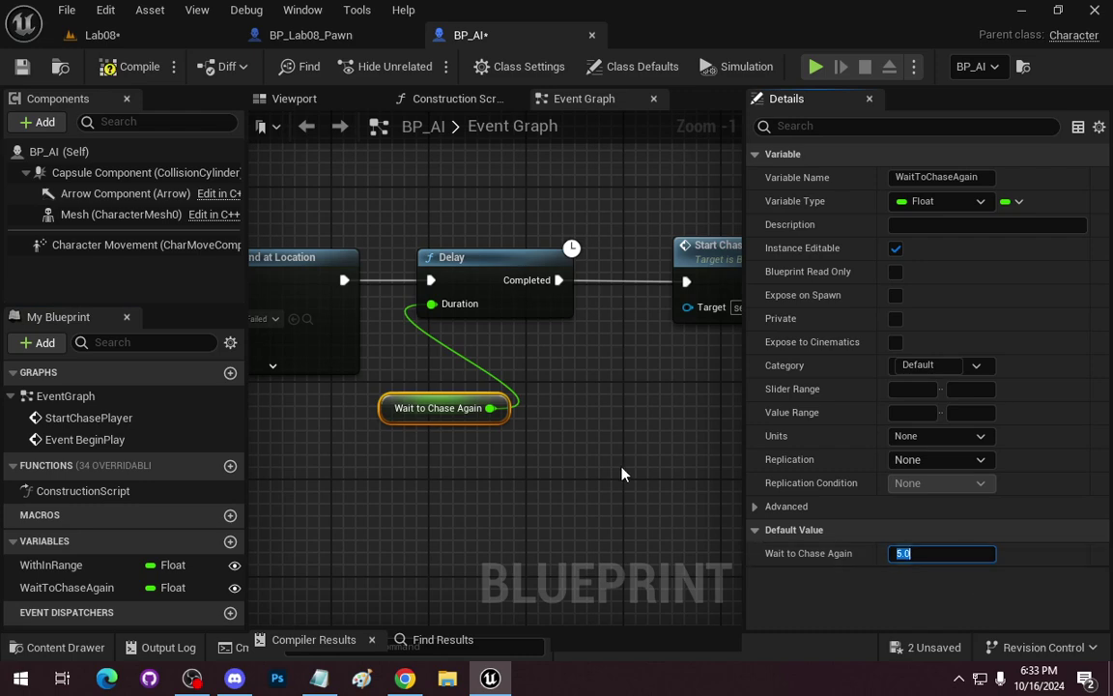
pyautogui.click(135, 65)
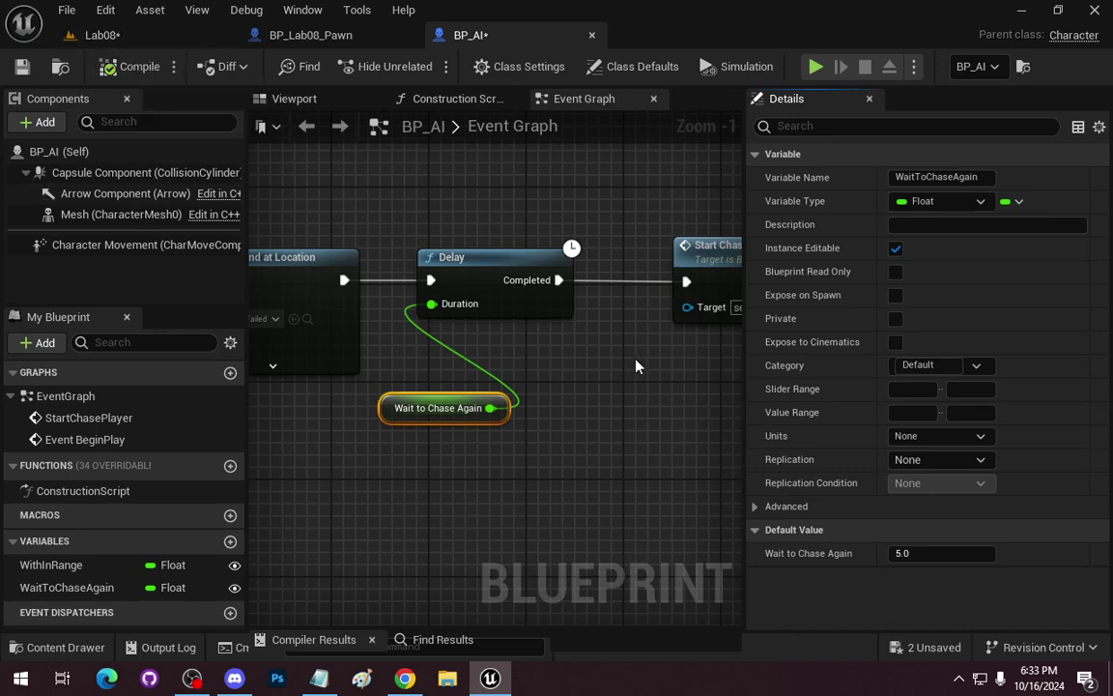
# Add a Nav Mesh Bounds Volume to the Lab08 level and raise it to a Z location of 140
pyautogui.click(100, 35)
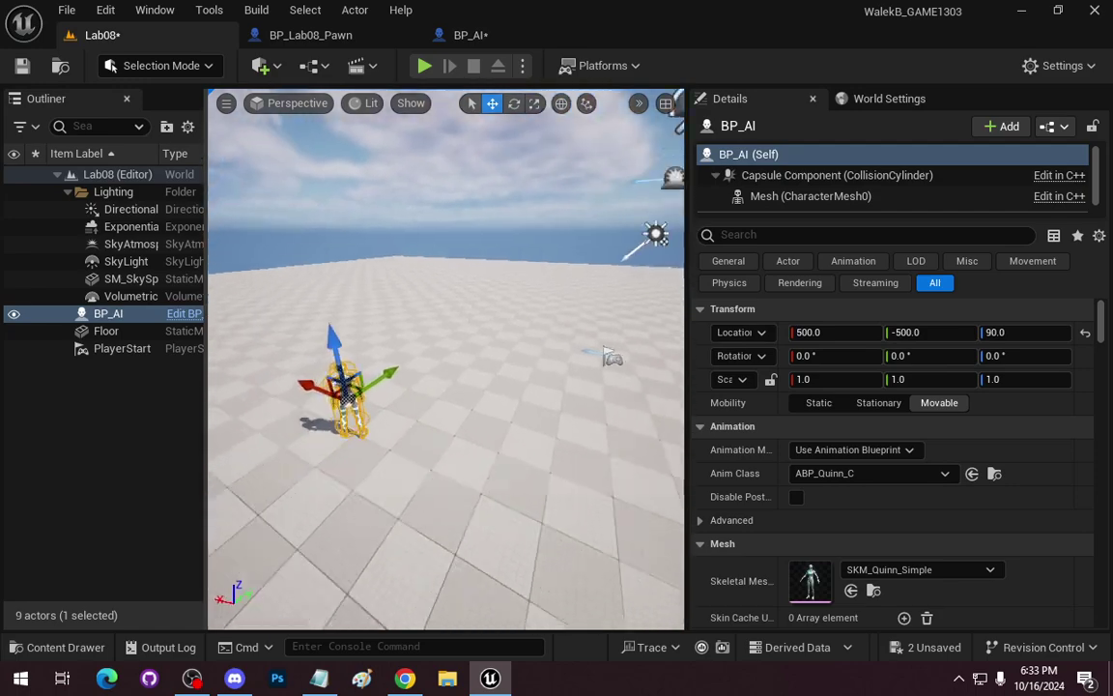
pyautogui.press('w')
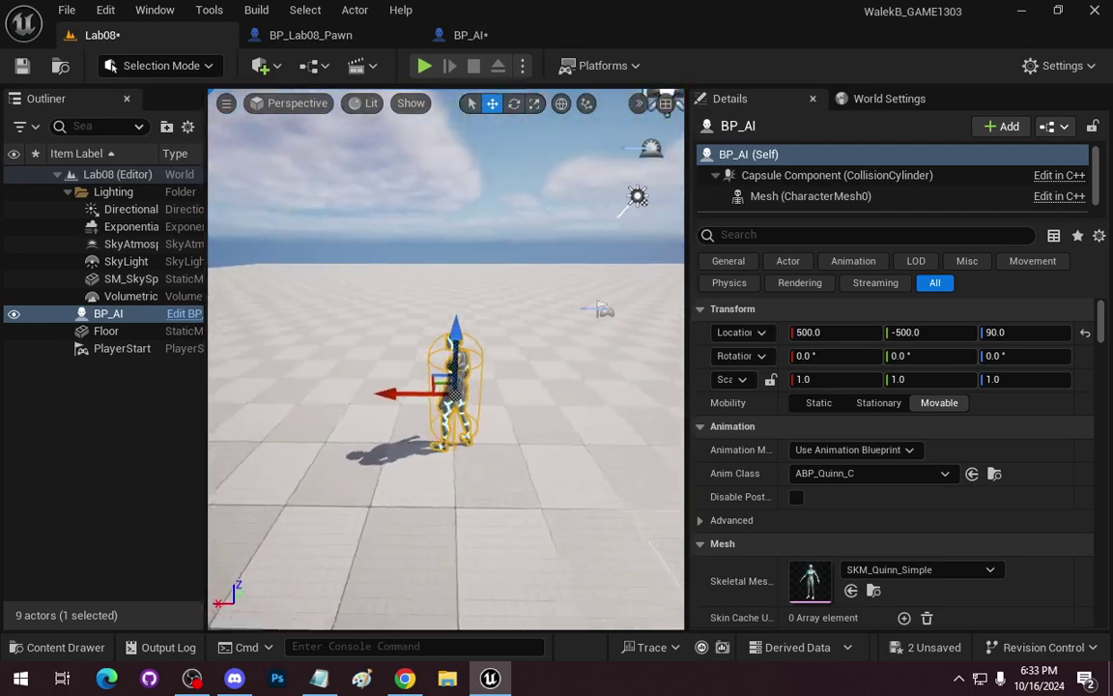
pyautogui.press('w')
pyautogui.press('s')
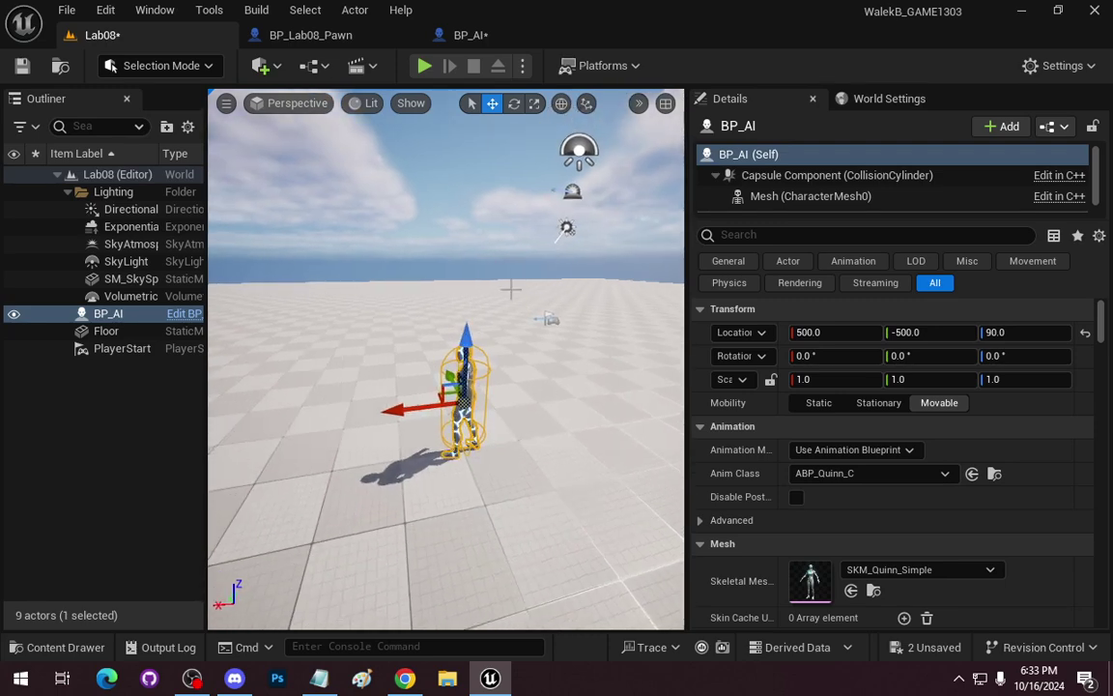
pyautogui.click(261, 66)
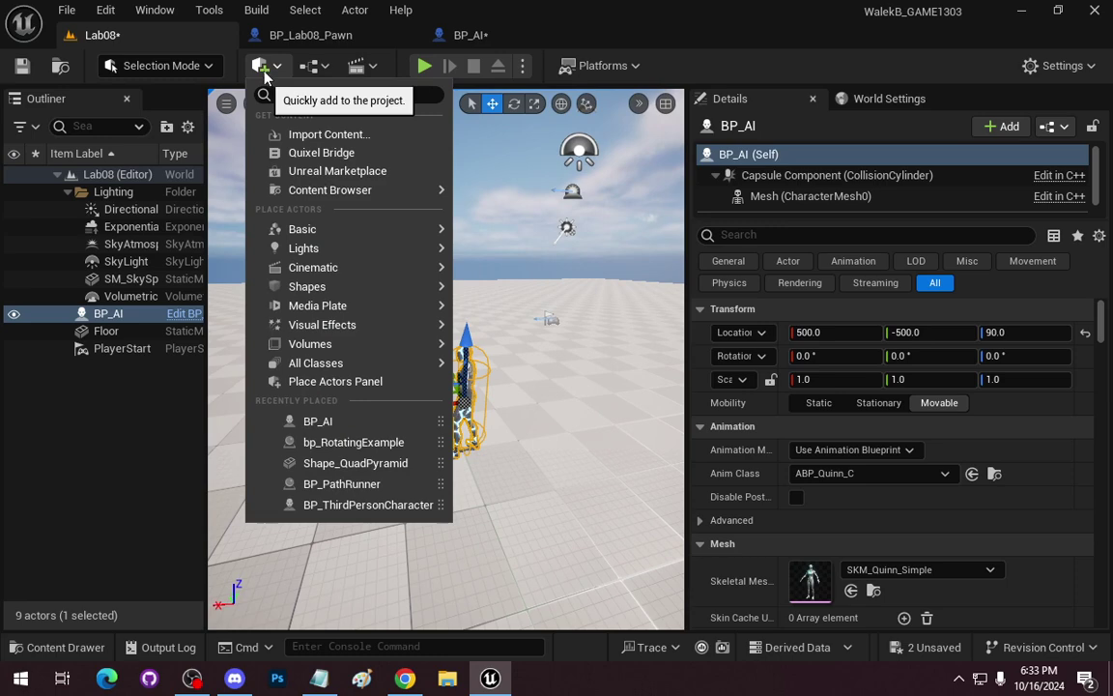
pyautogui.moveTo(310, 344)
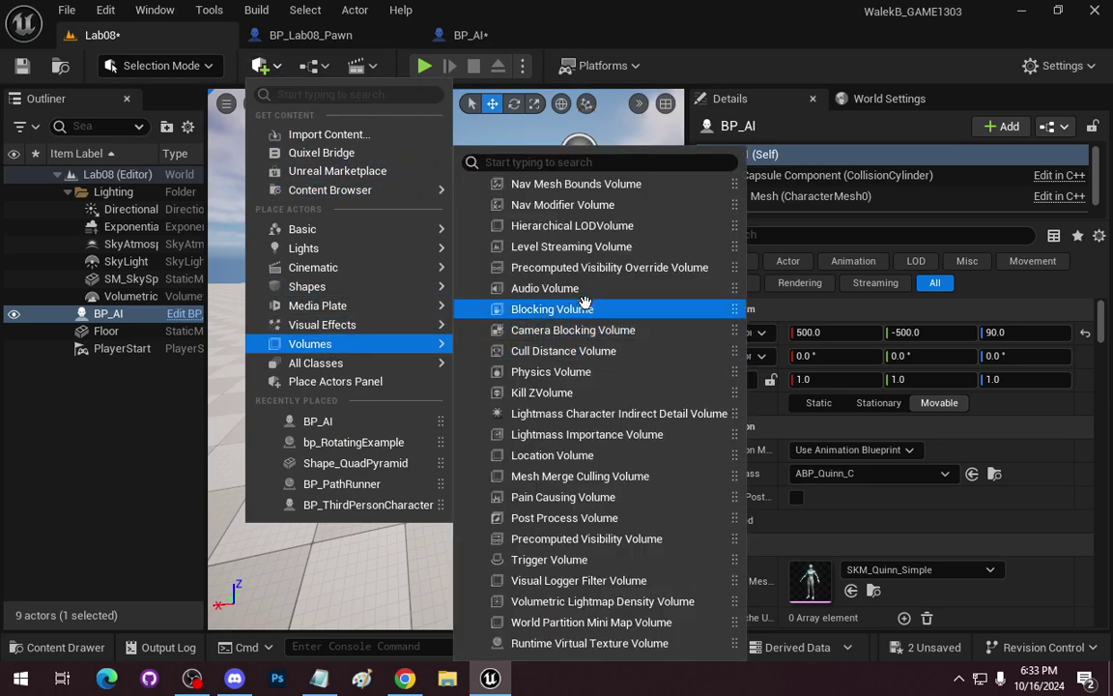
pyautogui.click(590, 187)
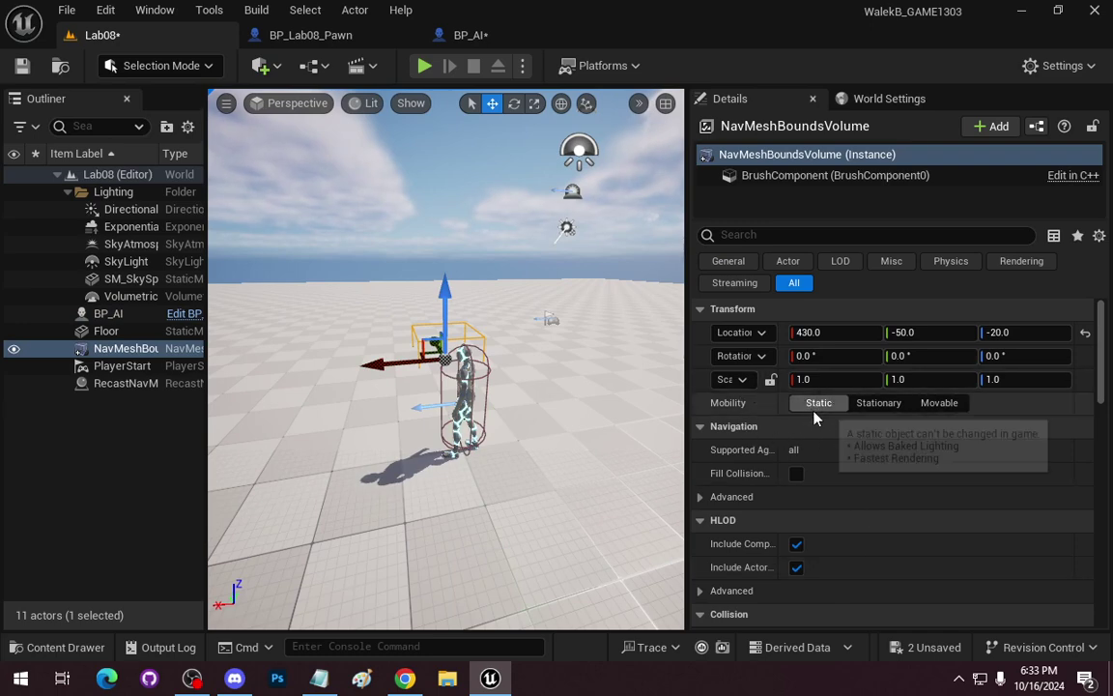
pyautogui.scroll(-1, 822, 473)
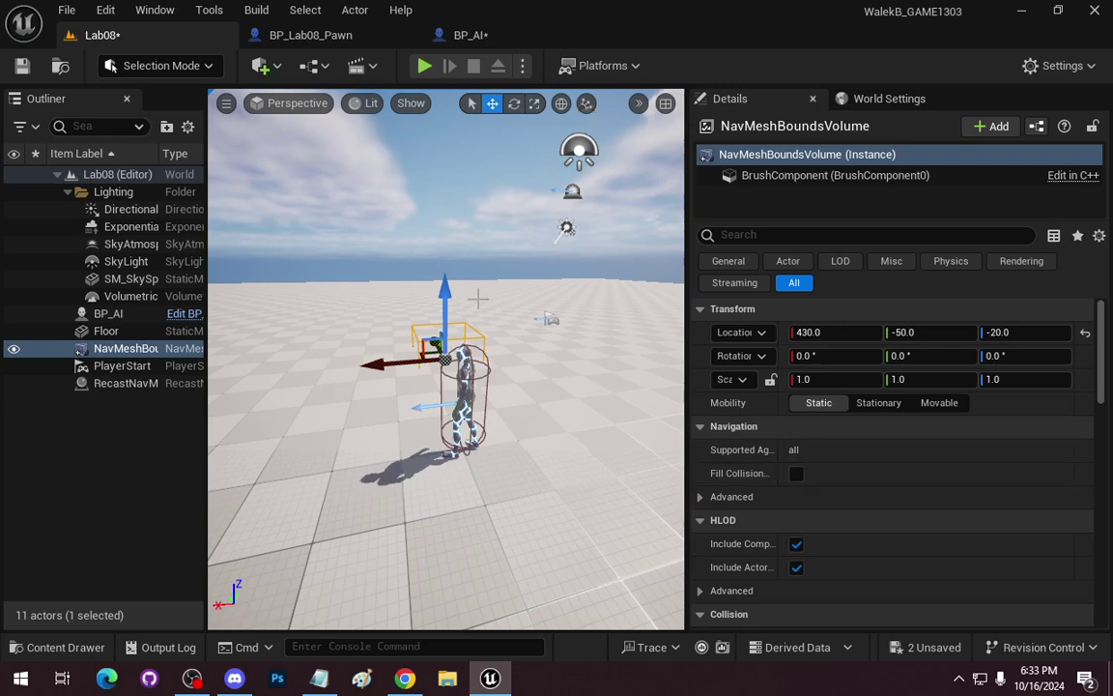
pyautogui.moveTo(450, 301); pyautogui.dragTo(454, 252)
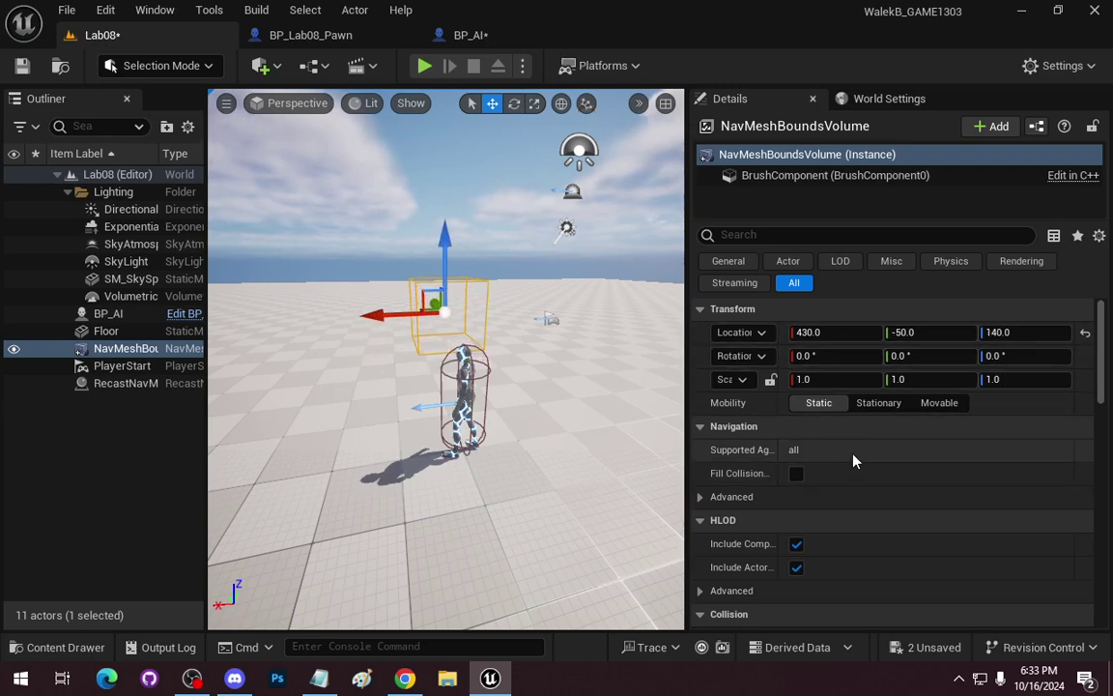
# Examine the NavMeshBoundsVolume's brush component settings and the volume's extent relative to the floor
pyautogui.click(791, 175)
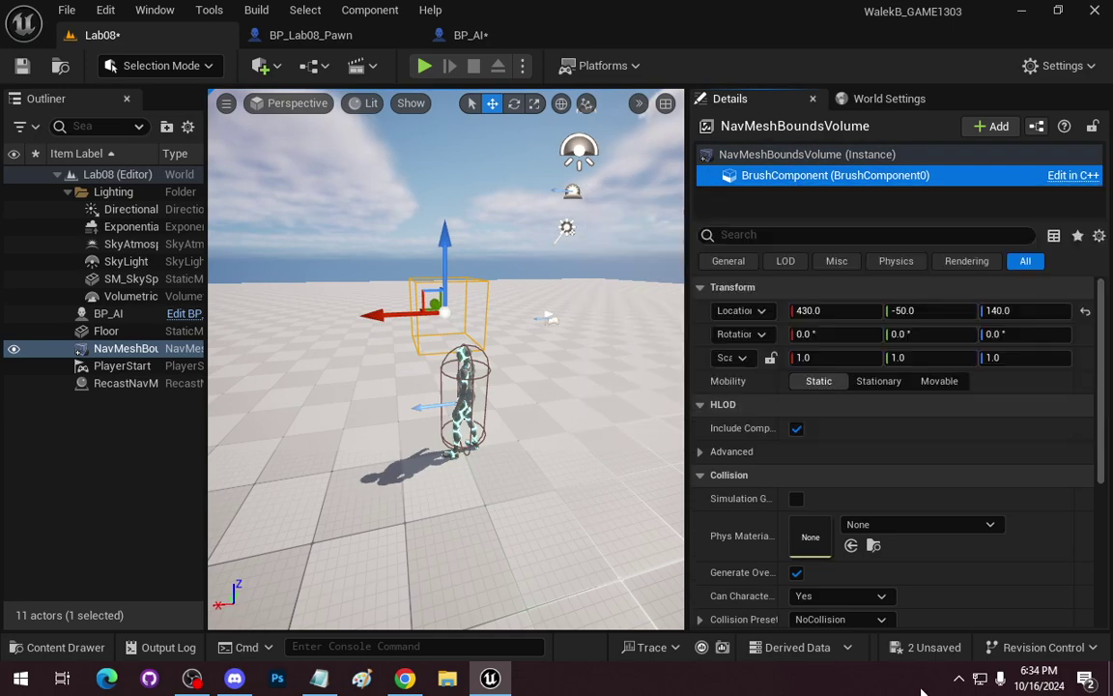
pyautogui.scroll(-3, 967, 532)
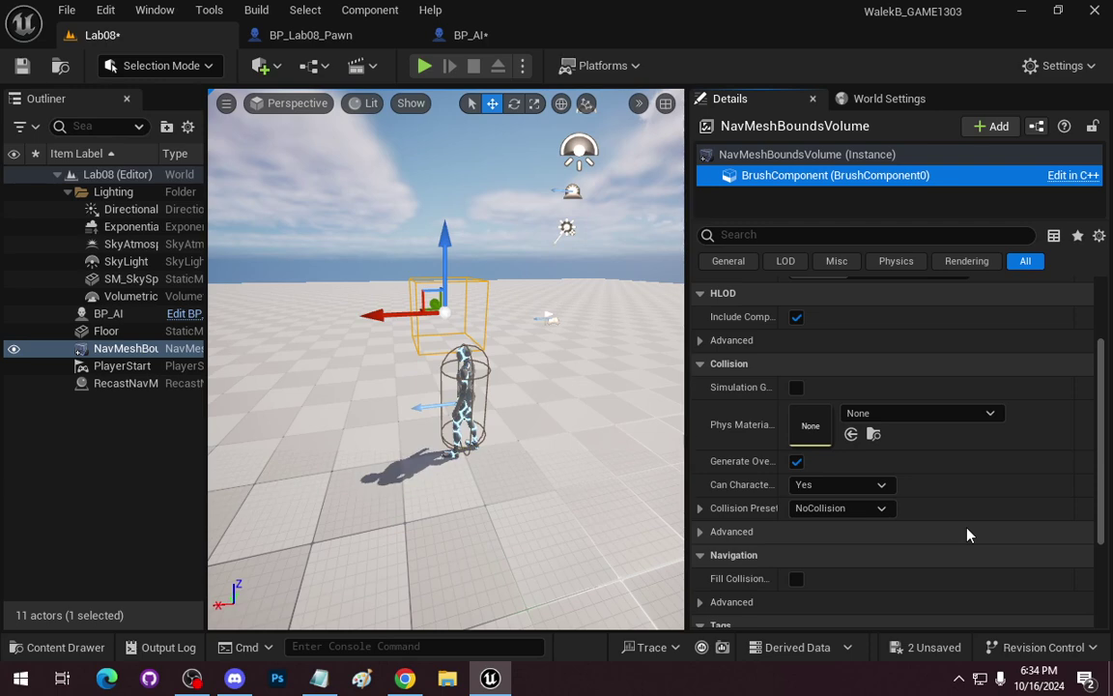
pyautogui.scroll(3, 966, 532)
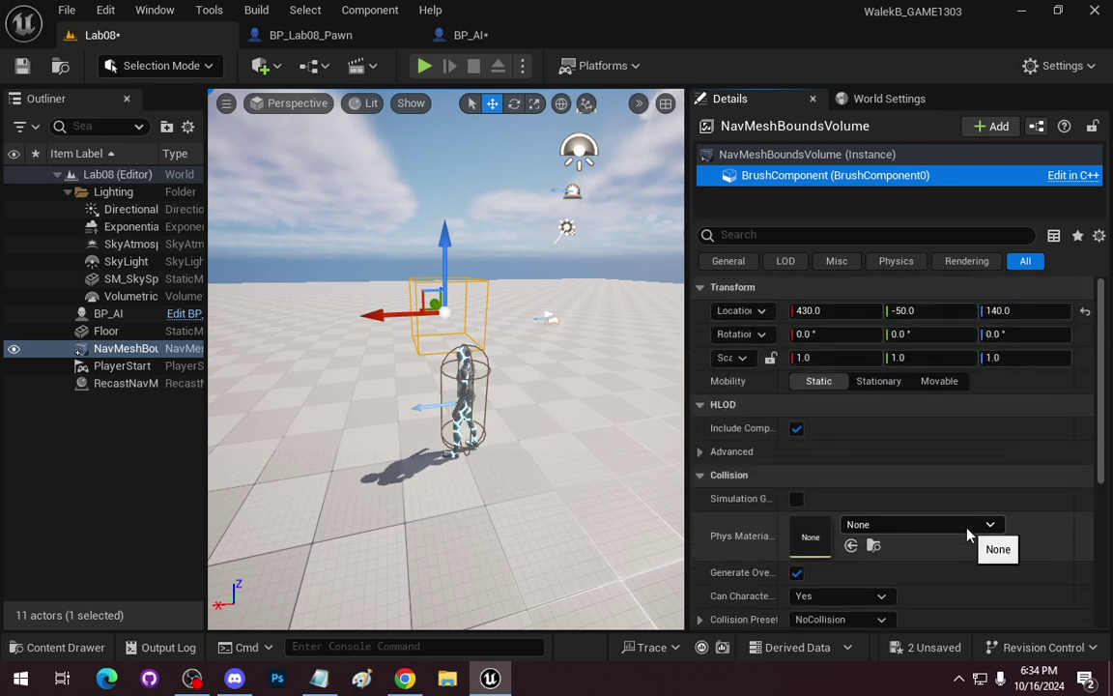
pyautogui.click(703, 478)
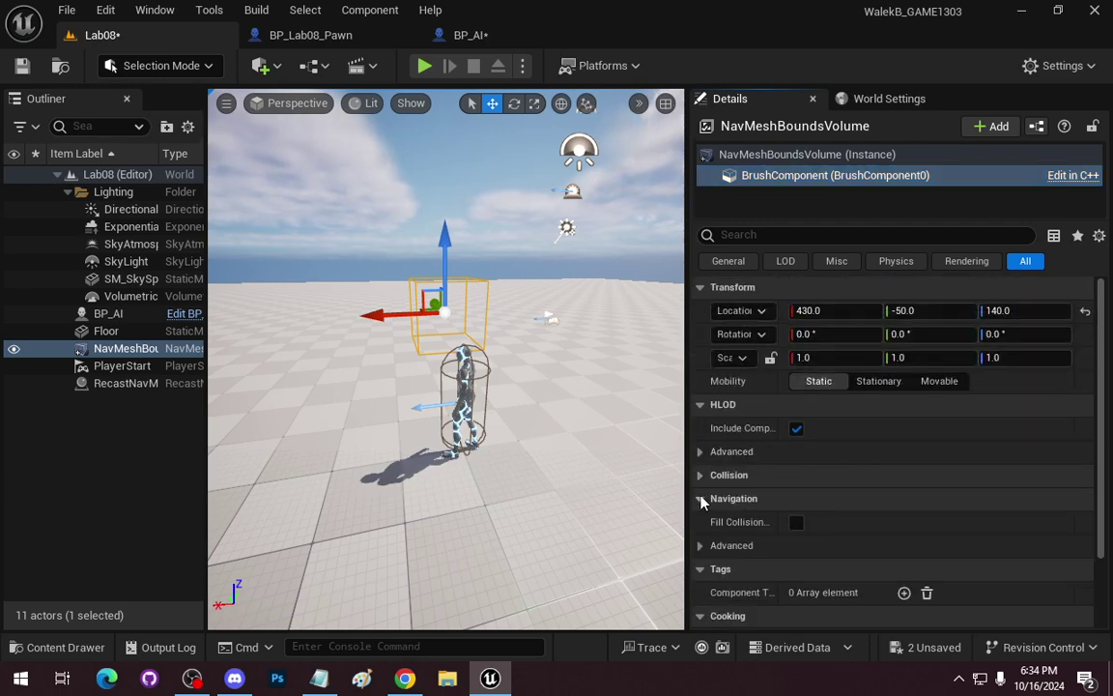
pyautogui.scroll(-1, 708, 564)
pyautogui.scroll(1, 734, 416)
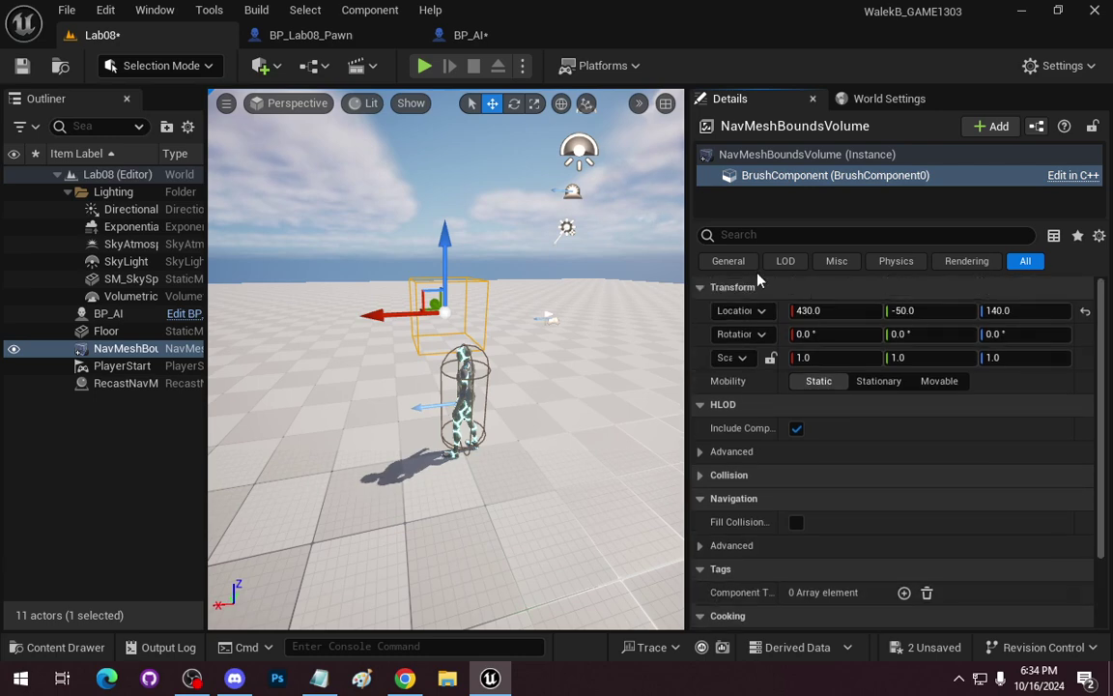
pyautogui.click(749, 155)
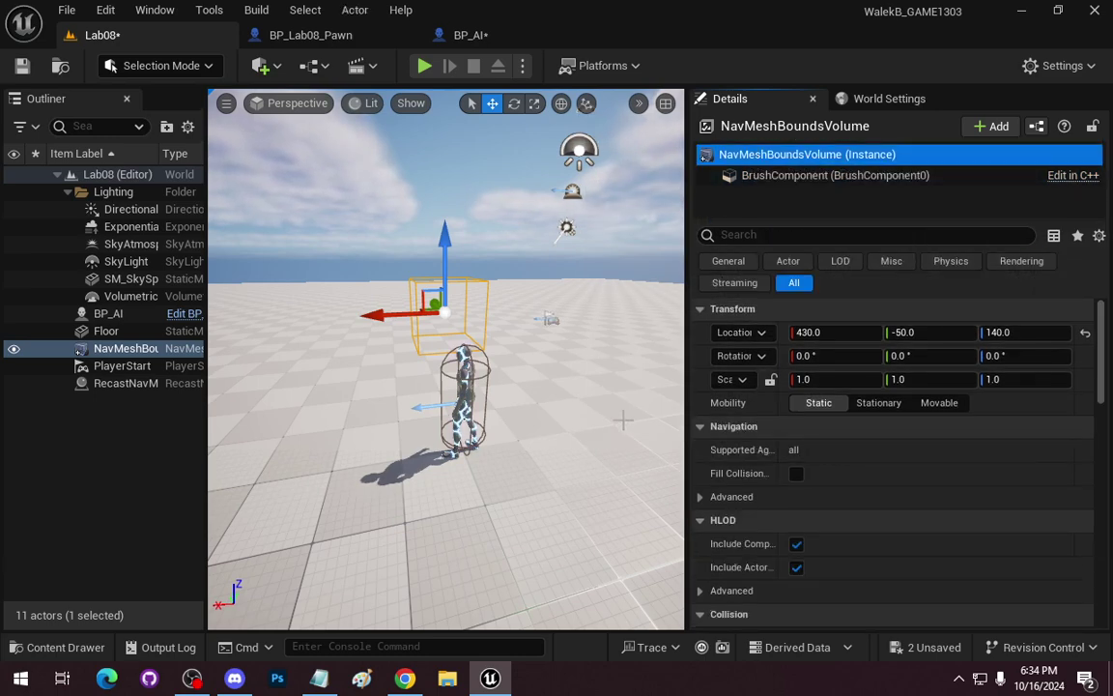
pyautogui.rightClick(613, 412)
pyautogui.press('s')
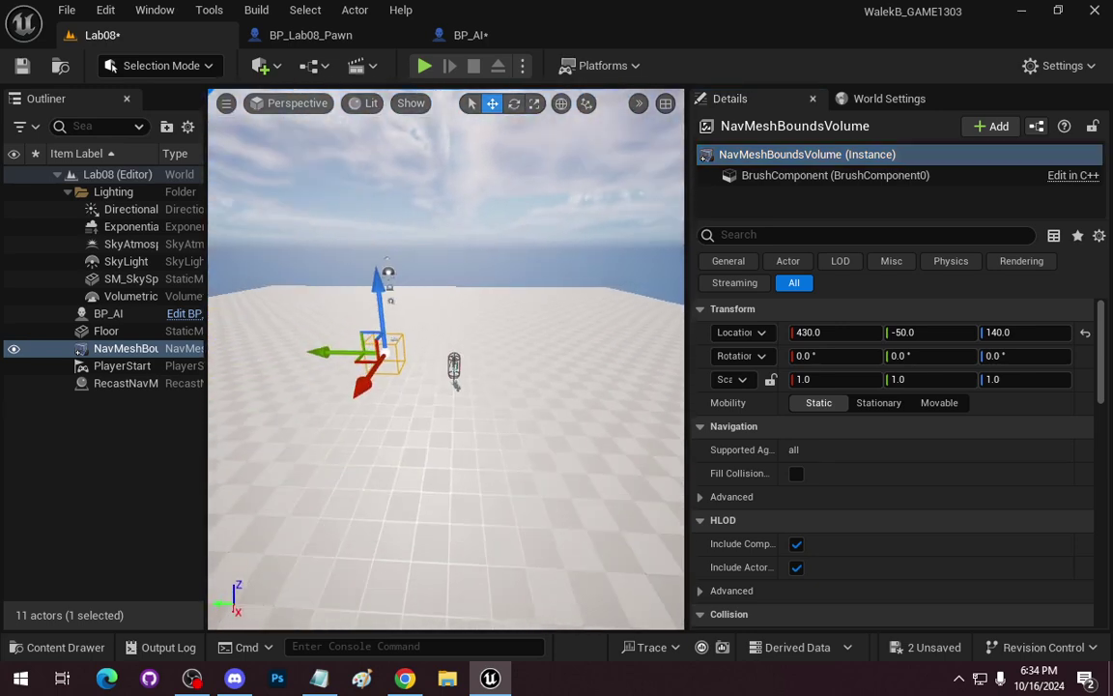
# Scale the NavMeshBoundsVolume to 20 in X, 20 in Y and 4 in Z
pyautogui.press('w')
pyautogui.scroll(-7, 817, 578)
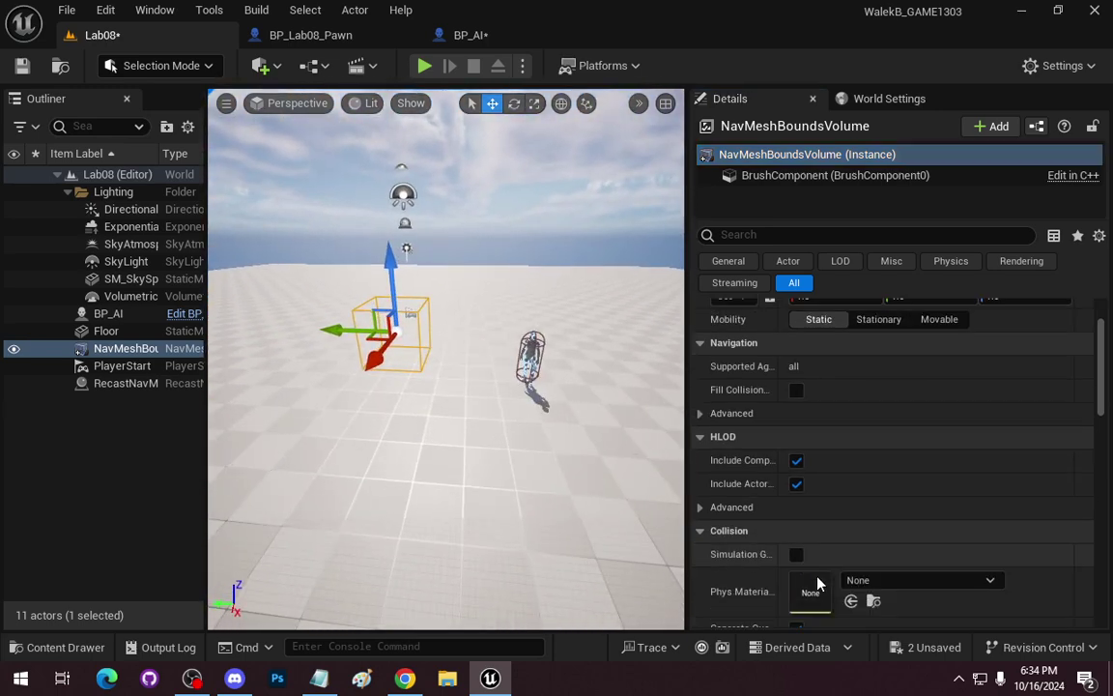
pyautogui.scroll(-6, 820, 582)
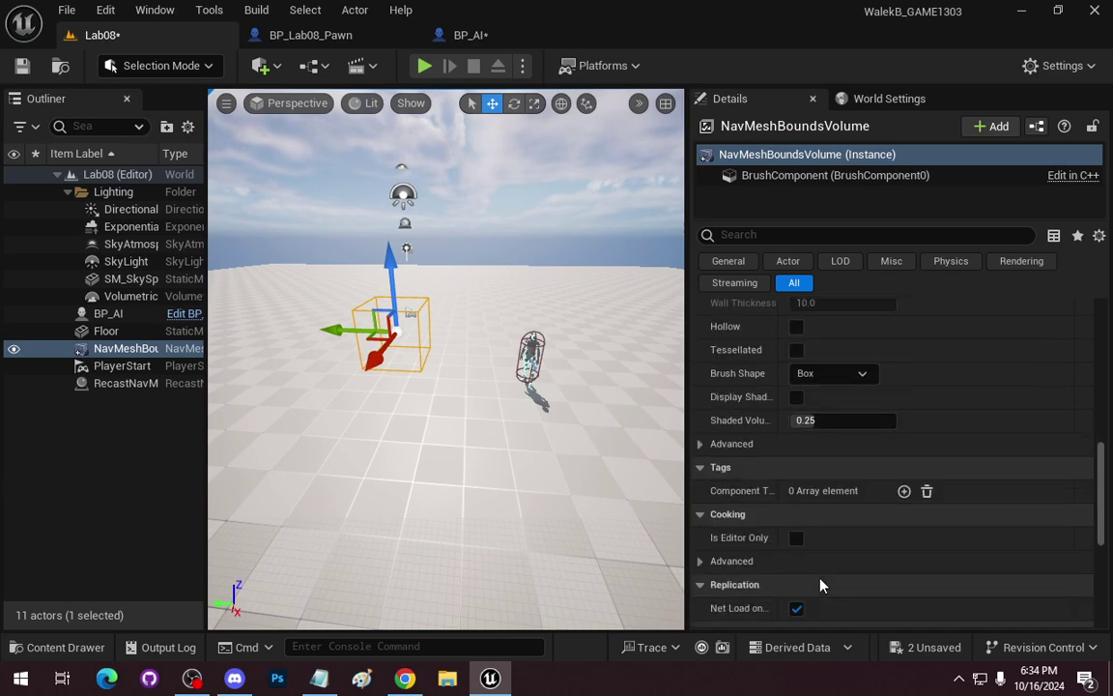
pyautogui.scroll(5, 820, 582)
pyautogui.scroll(8, 820, 583)
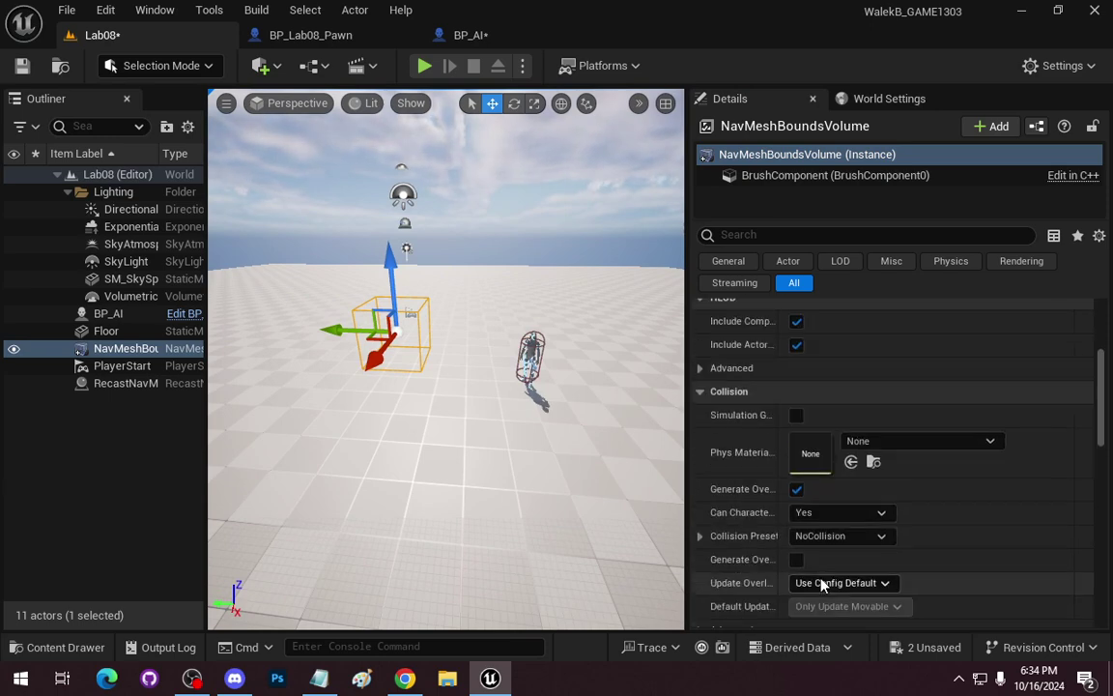
pyautogui.write('20')
pyautogui.press('Return')
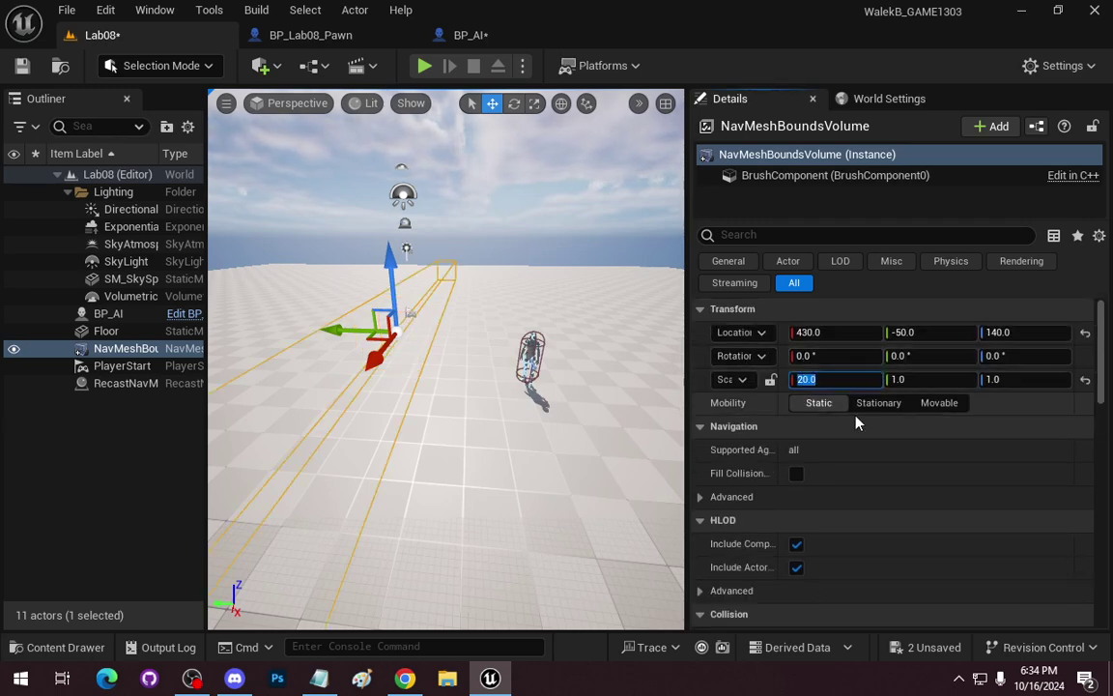
pyautogui.press('Tab')
pyautogui.write('20')
pyautogui.press('Tab')
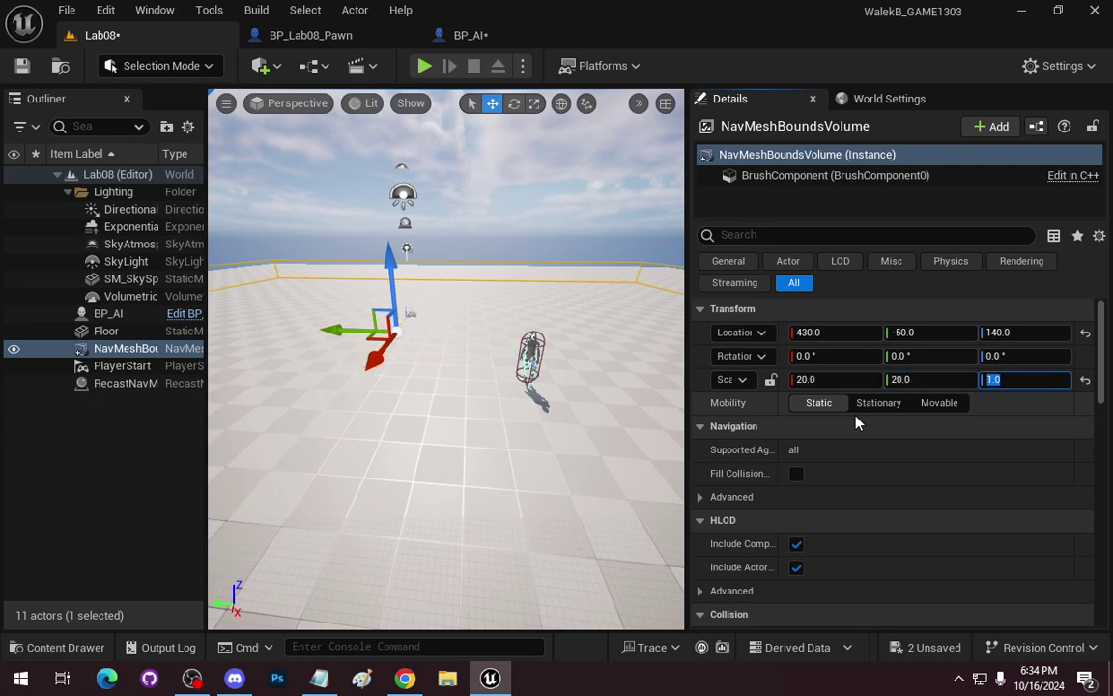
pyautogui.write('4')
pyautogui.press('Return')
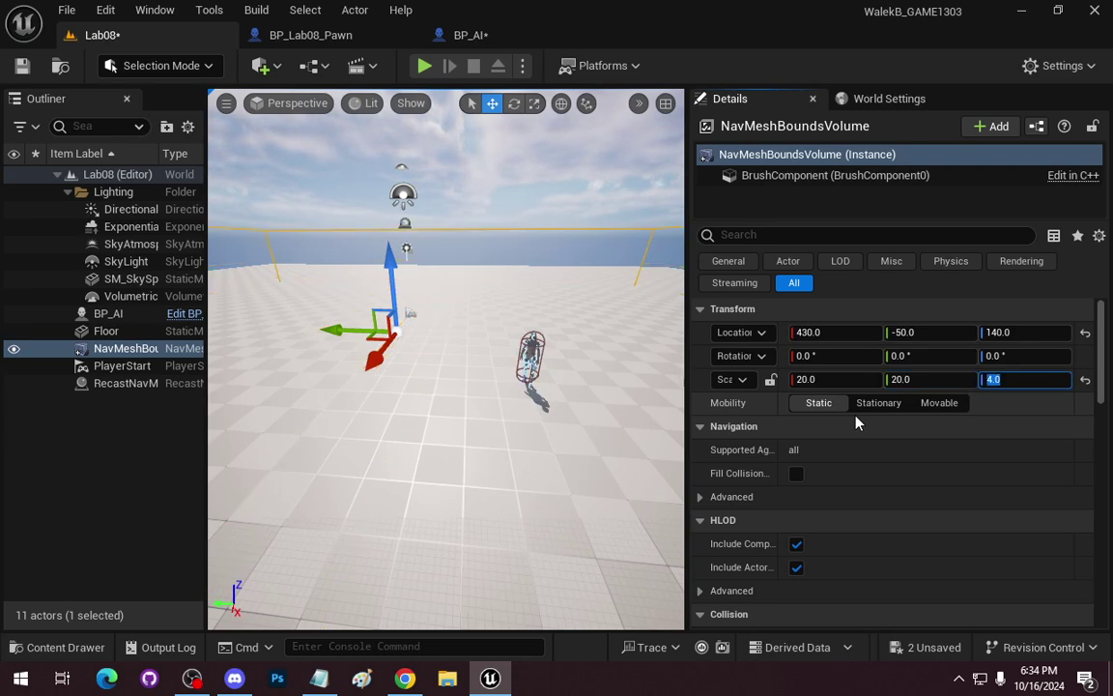
# Set the NavMeshBoundsVolume's Z location to 250
pyautogui.moveTo(509, 340)
pyautogui.mouseDown()
pyautogui.moveTo(454, 344)
pyautogui.moveTo(387, 382)
pyautogui.moveTo(522, 338)
pyautogui.mouseUp()
pyautogui.moveTo(449, 264); pyautogui.dragTo(405, 224)
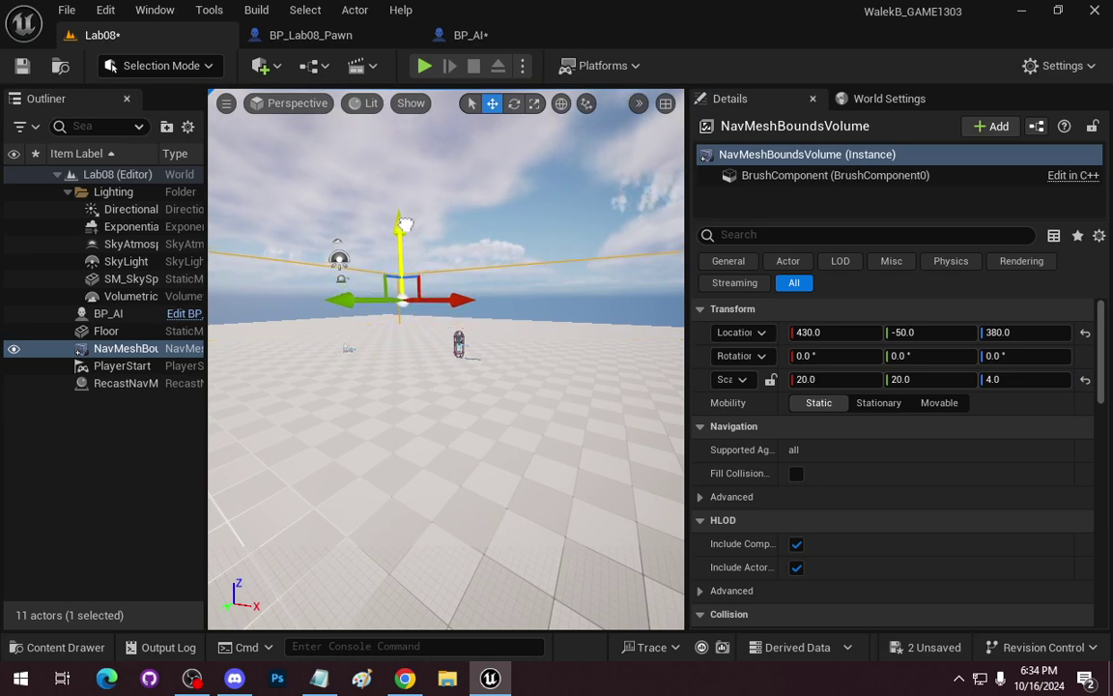
pyautogui.press('w')
pyautogui.moveTo(395, 323); pyautogui.dragTo(428, 436)
pyautogui.press('w')
pyautogui.press('s')
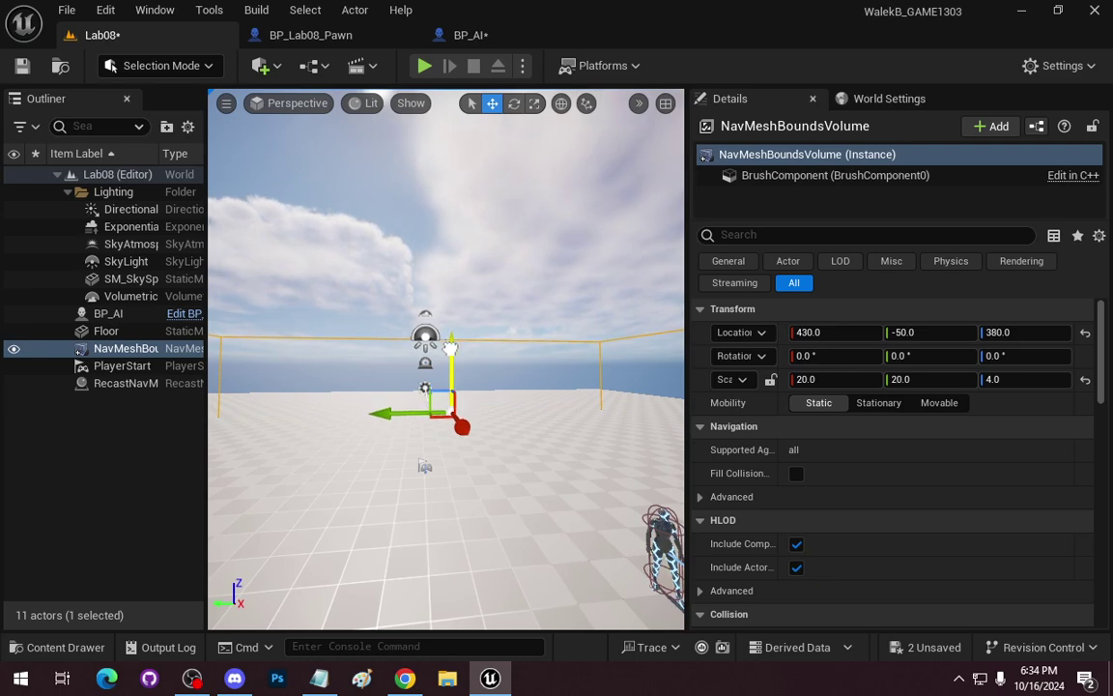
pyautogui.moveTo(450, 346); pyautogui.dragTo(450, 354)
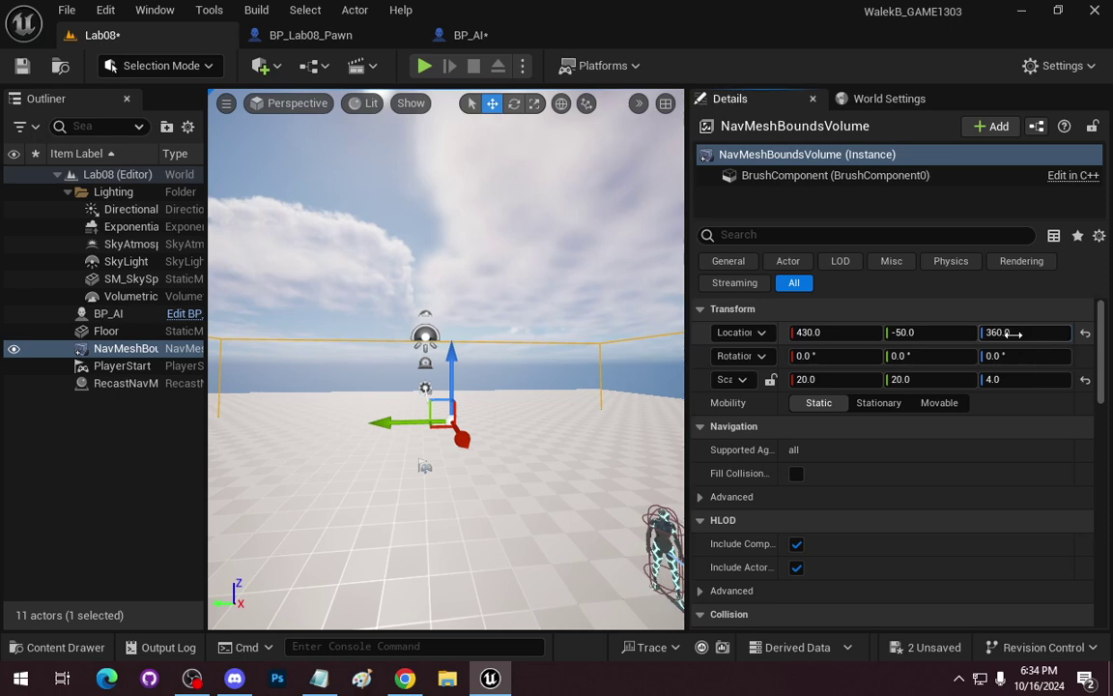
pyautogui.press('Return')
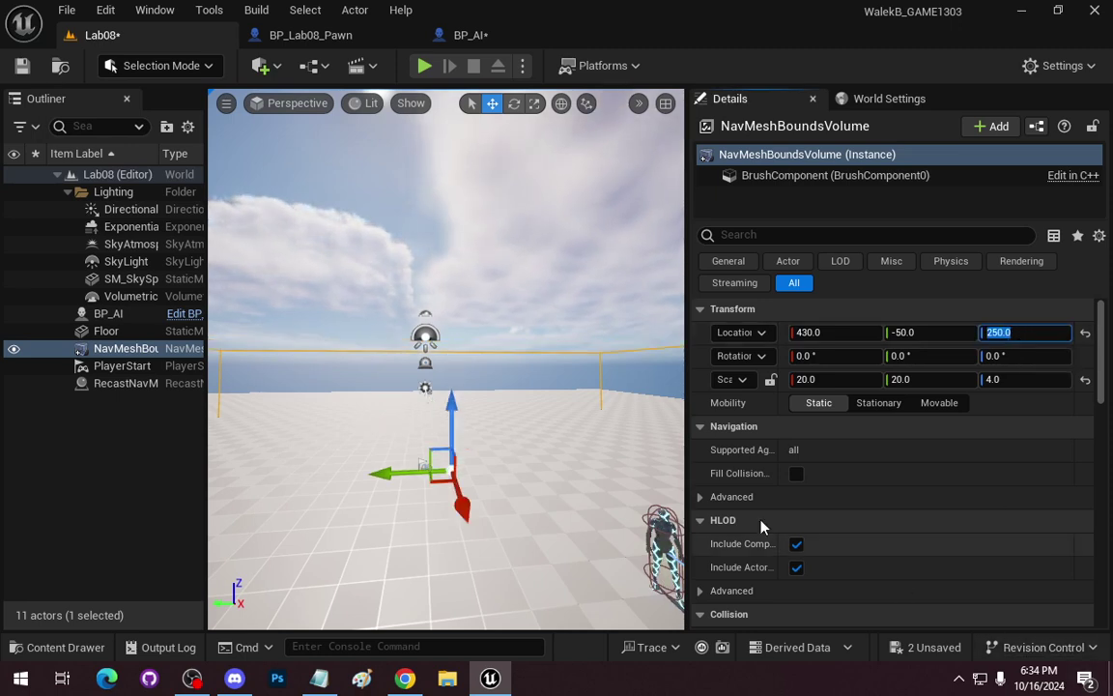
# Move the BP_AI character in the level to X 1000 and Y -1000, and save everything
pyautogui.rightClick(561, 448)
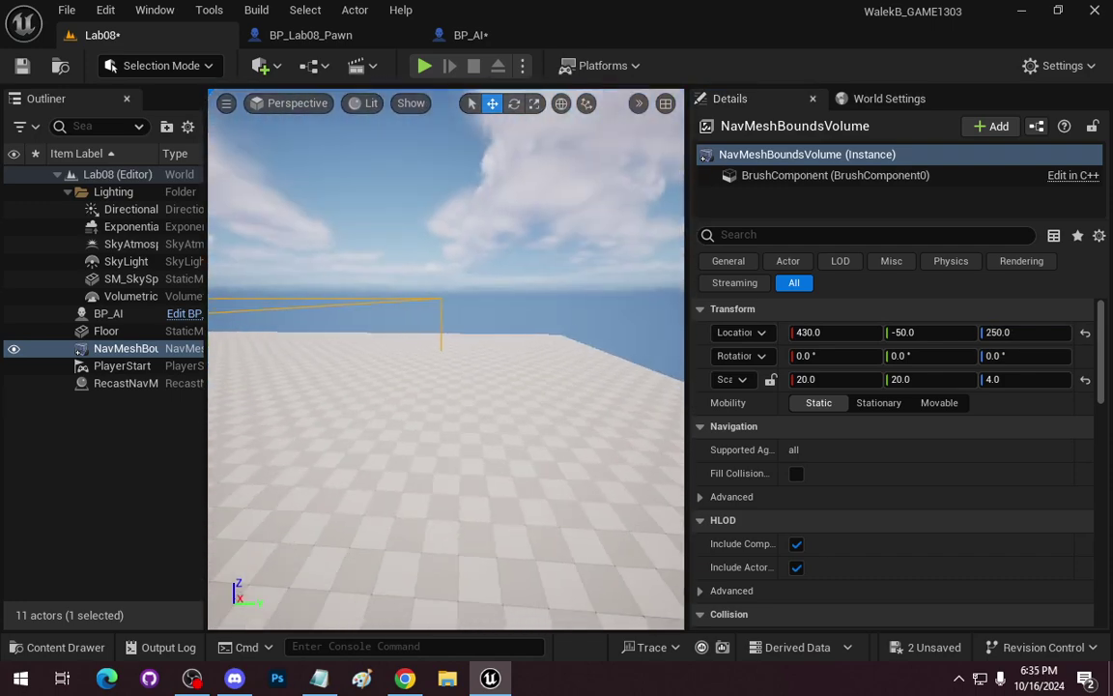
pyautogui.press('w')
pyautogui.press('w')
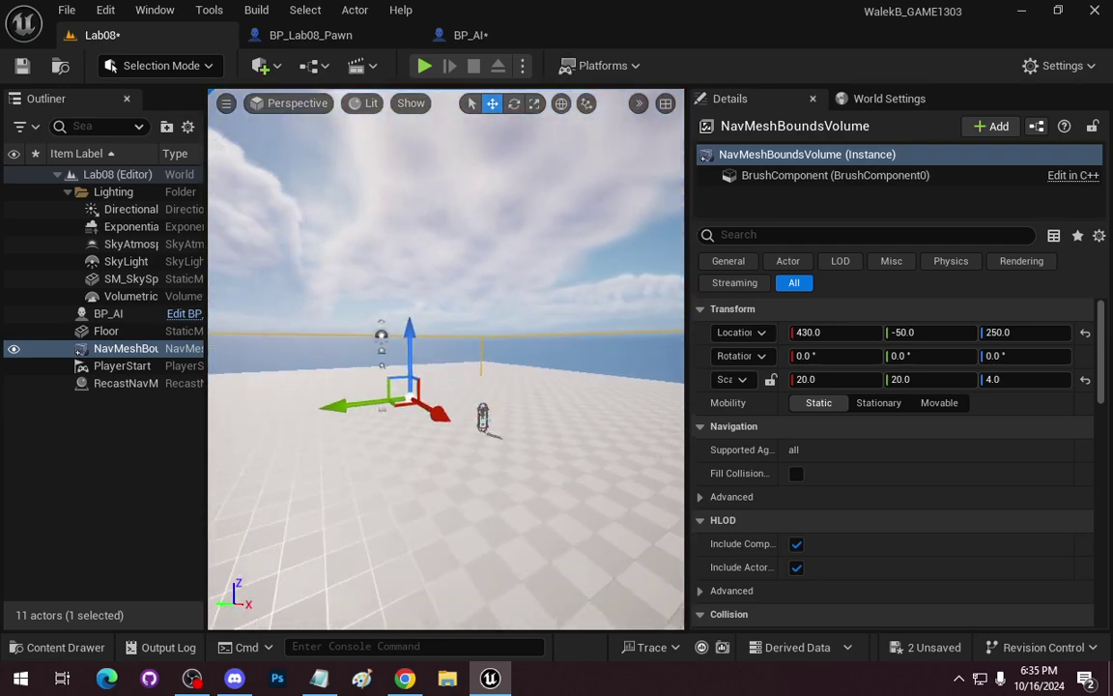
pyautogui.press('s')
pyautogui.press('w')
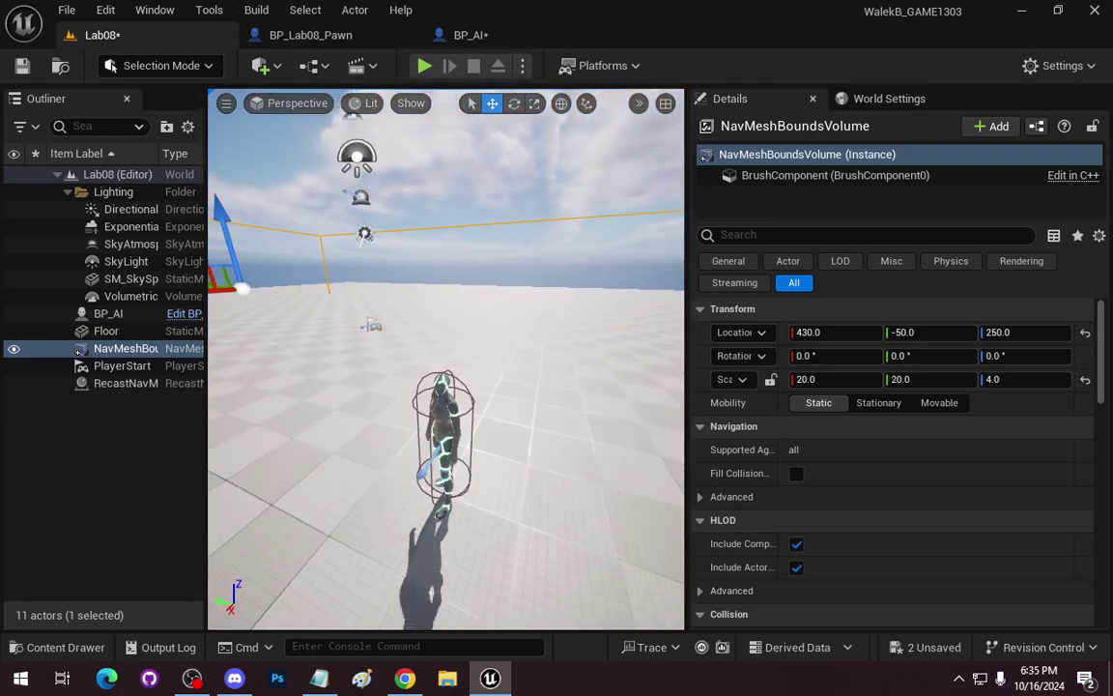
pyautogui.press('s')
pyautogui.click(430, 369)
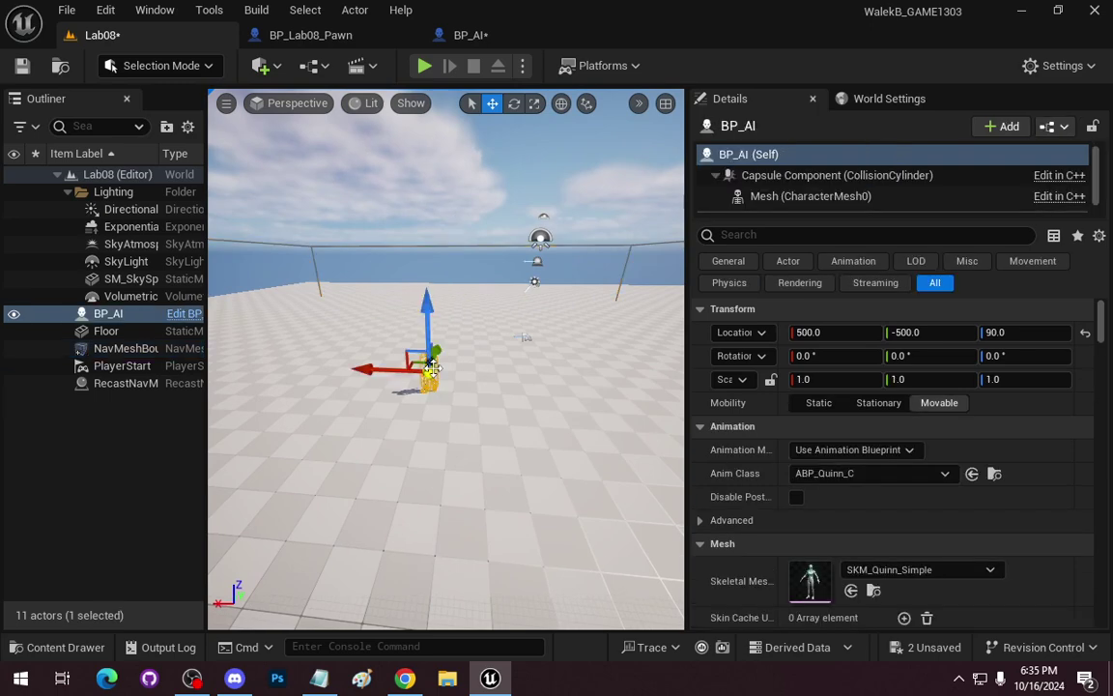
pyautogui.click(853, 329)
pyautogui.write('1000')
pyautogui.press('Tab')
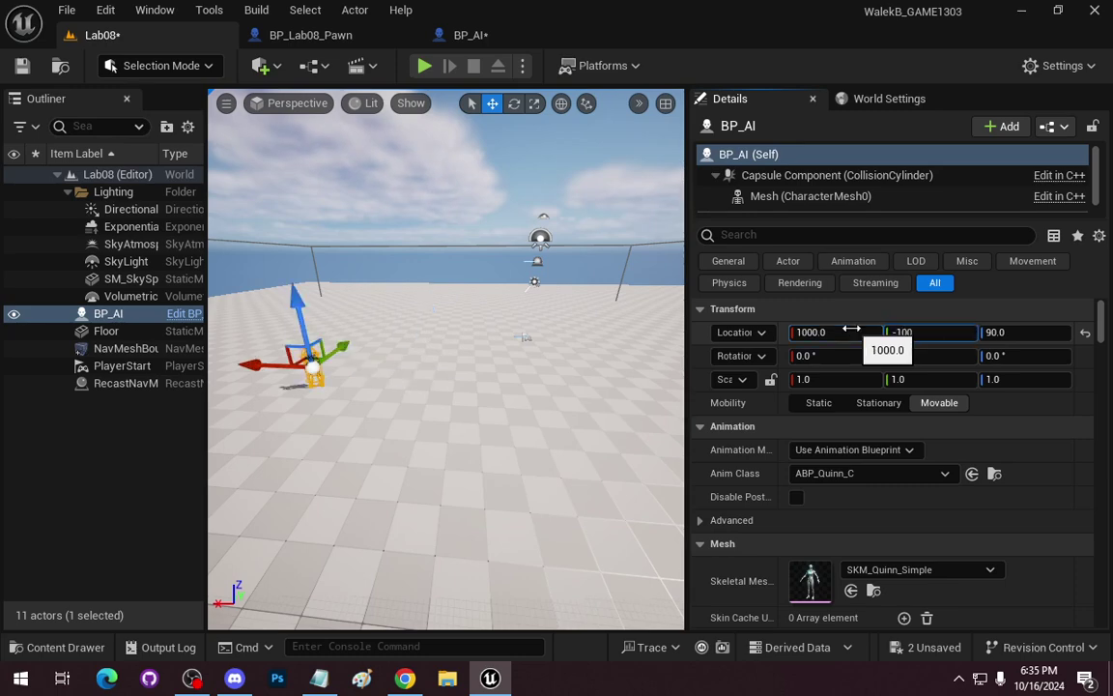
pyautogui.press('Return')
pyautogui.moveTo(633, 418); pyautogui.dragTo(633, 393)
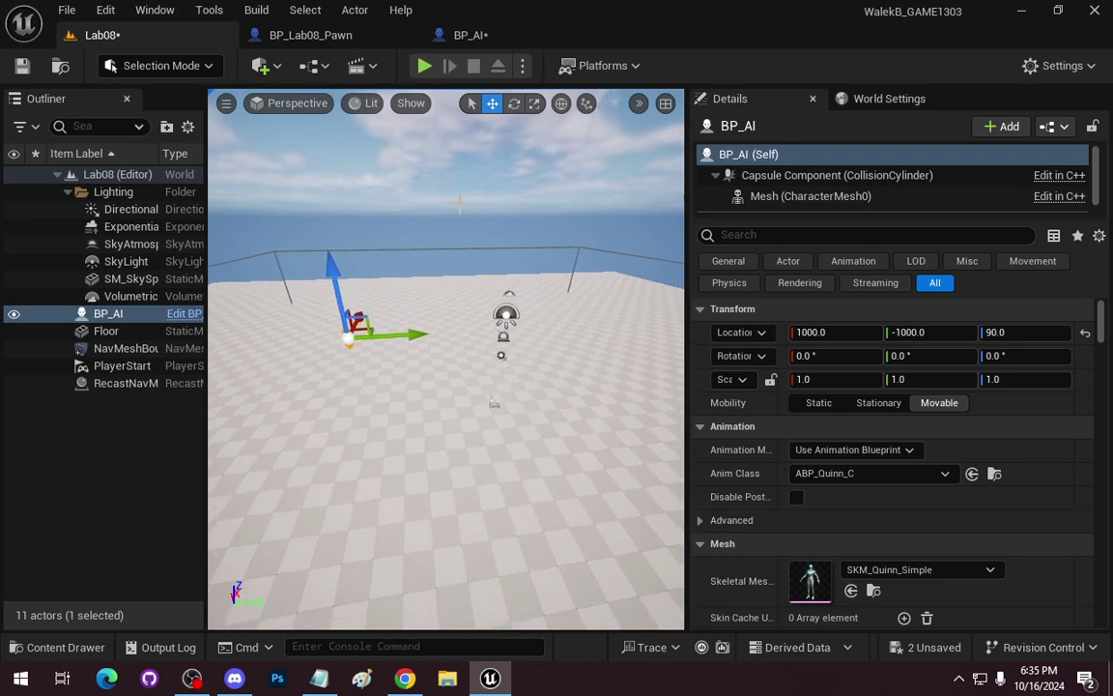
pyautogui.hotkey('ctrl', 'shift', 's')
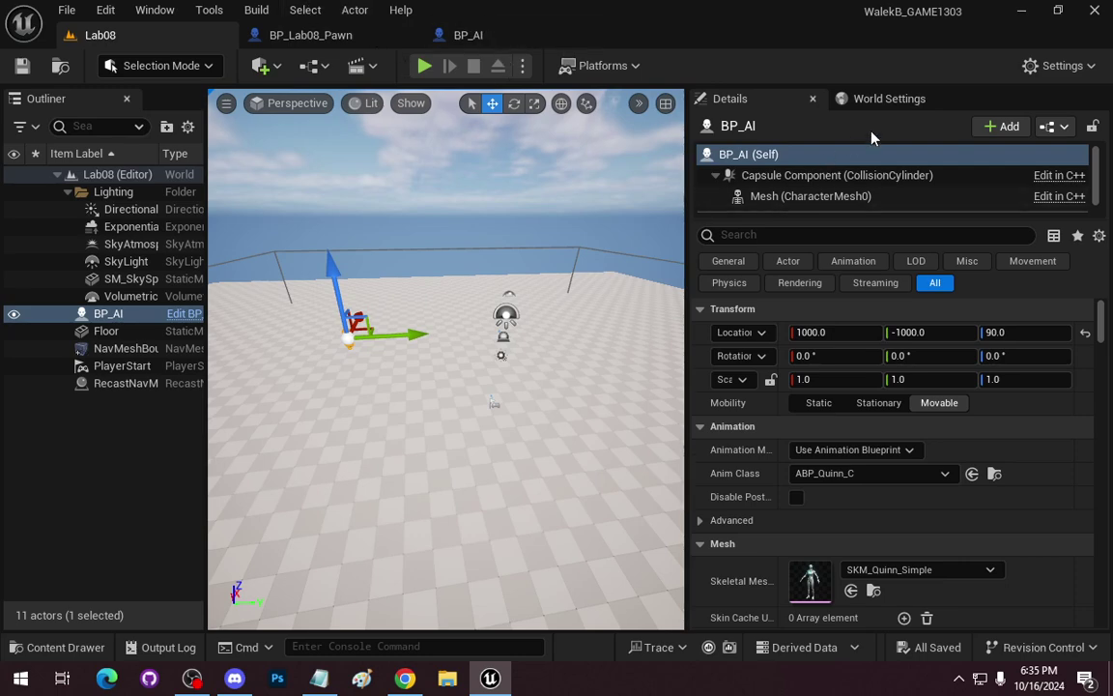
# Check the level's World Settings and play-test Lab08, running and jumping around to test BP_AI's repeated chasing, and end the session
pyautogui.click(887, 98)
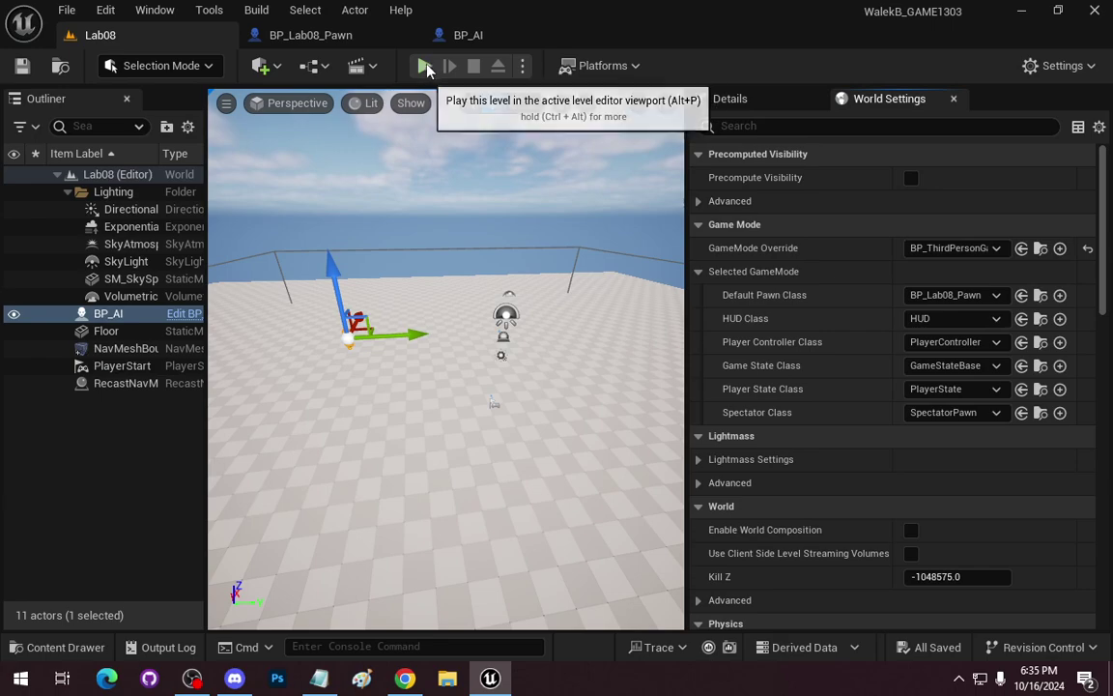
pyautogui.click(425, 68)
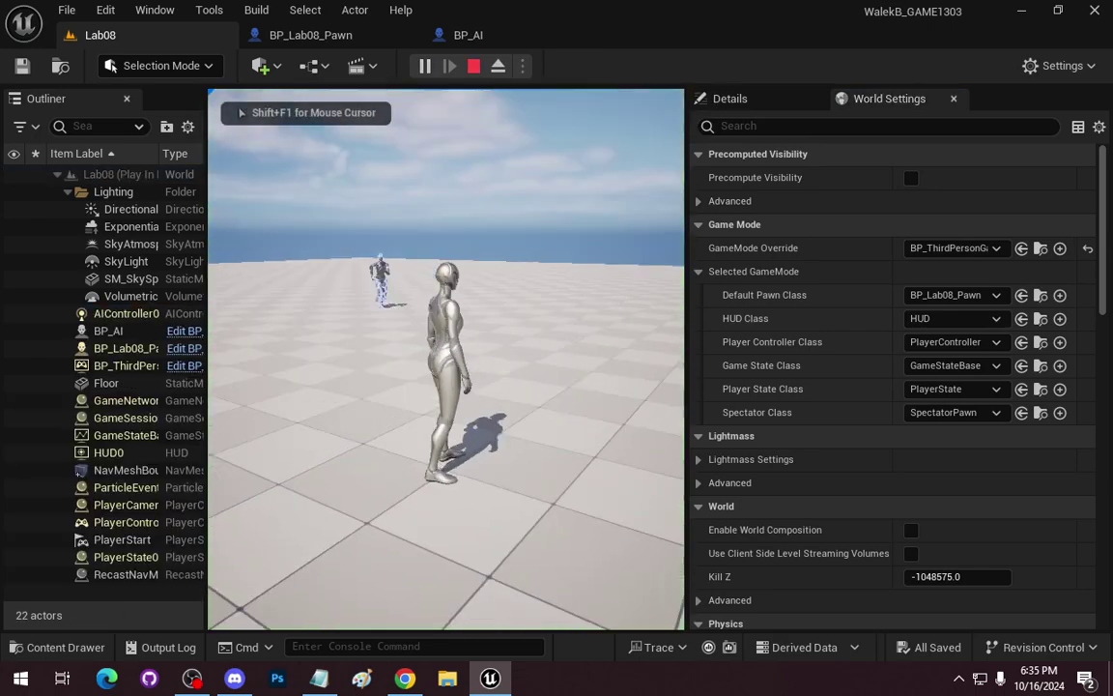
pyautogui.press('d')
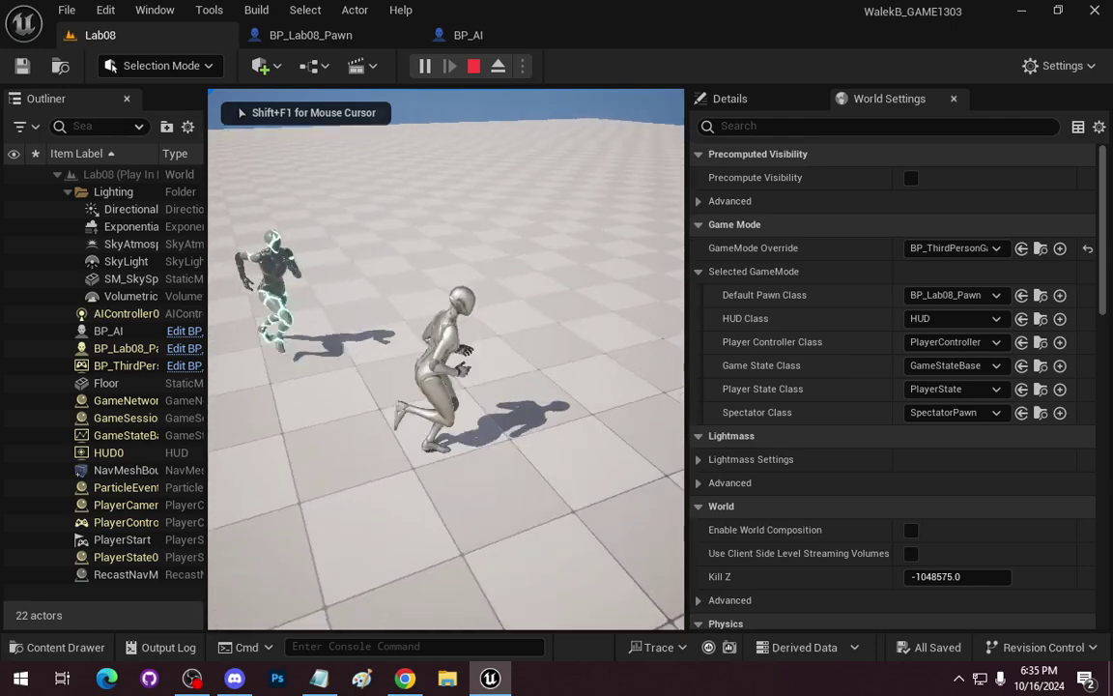
pyautogui.press('d')
pyautogui.press('w')
pyautogui.press('a')
pyautogui.press('s')
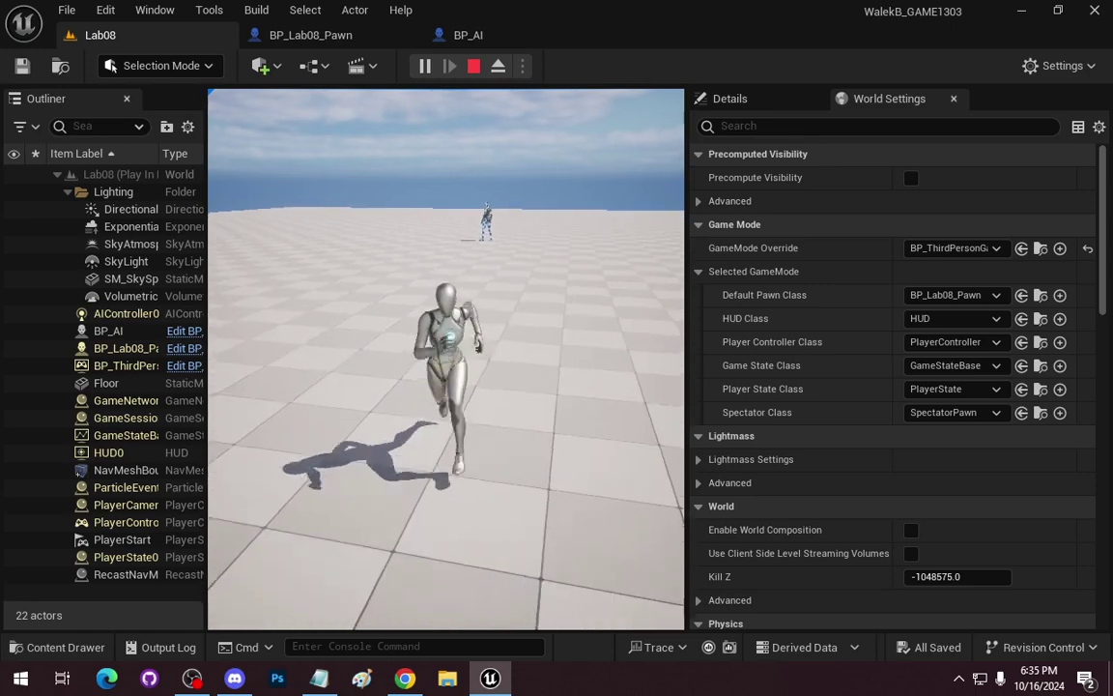
pyautogui.press('d')
pyautogui.press('w')
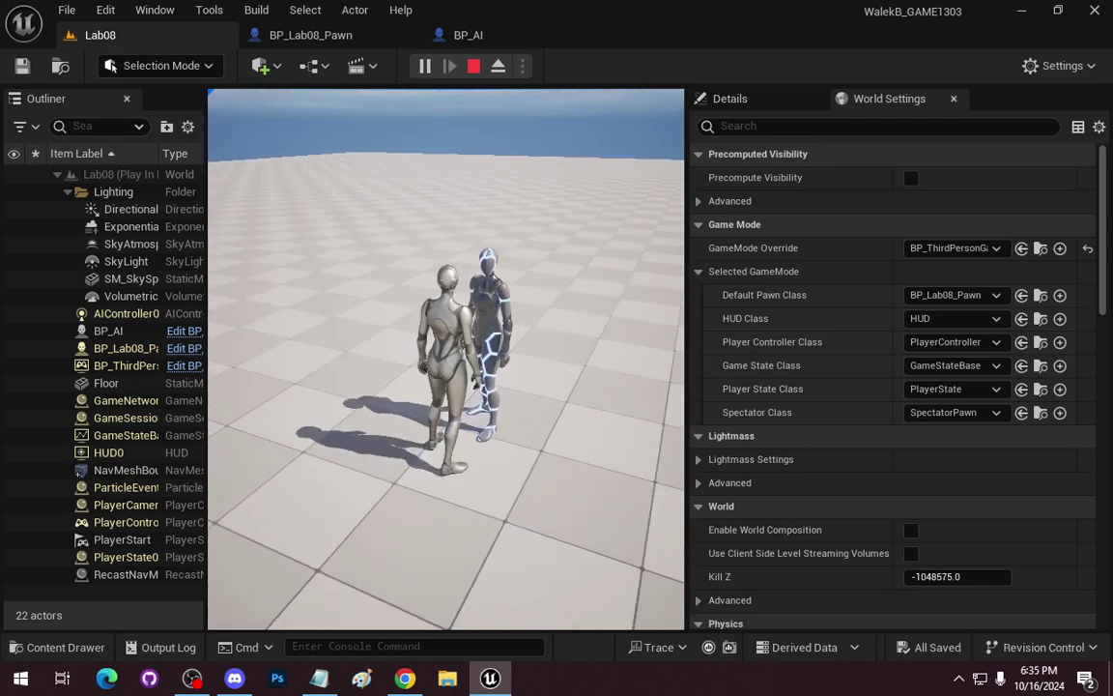
pyautogui.press('w')
pyautogui.press('s')
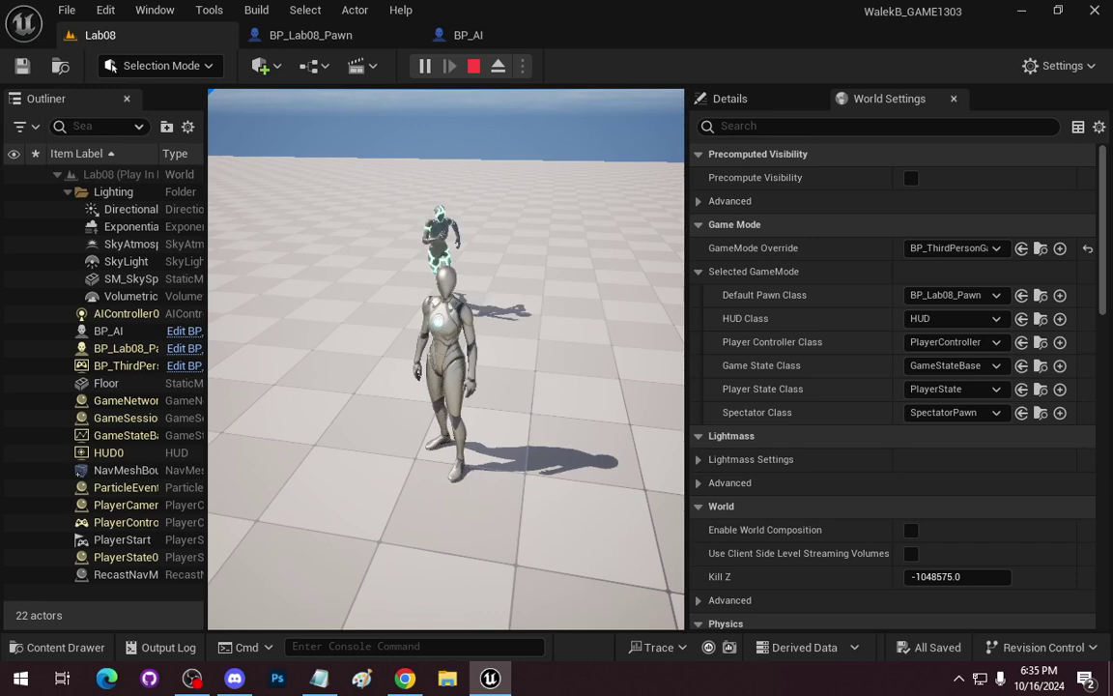
pyautogui.press('a')
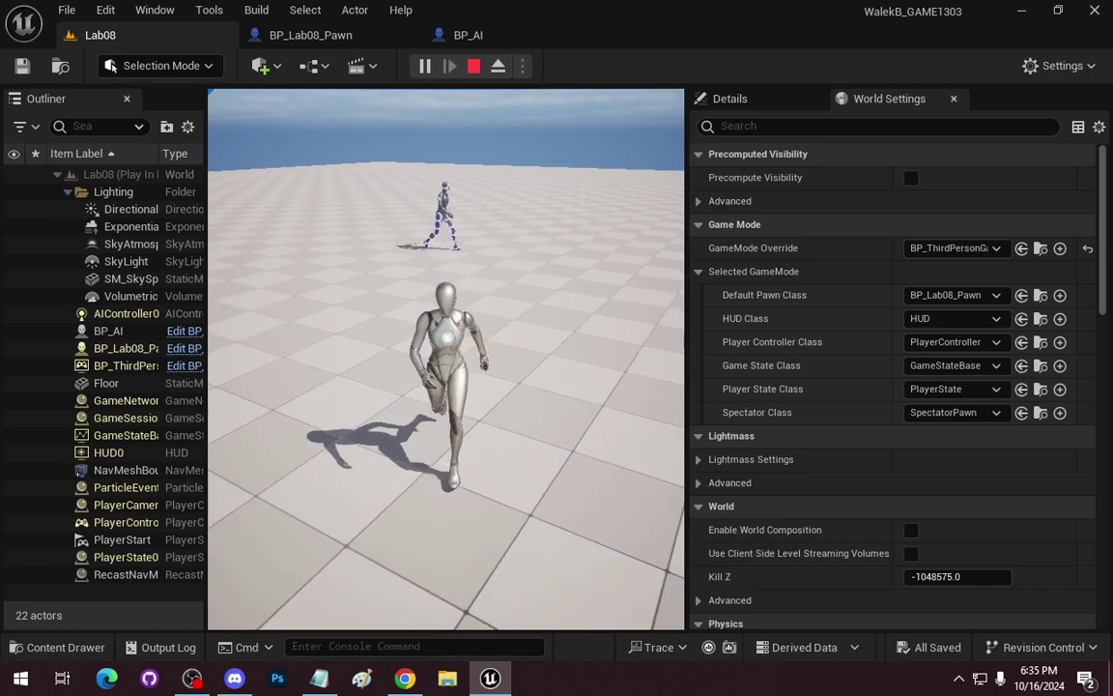
pyautogui.press('w')
pyautogui.press('space')
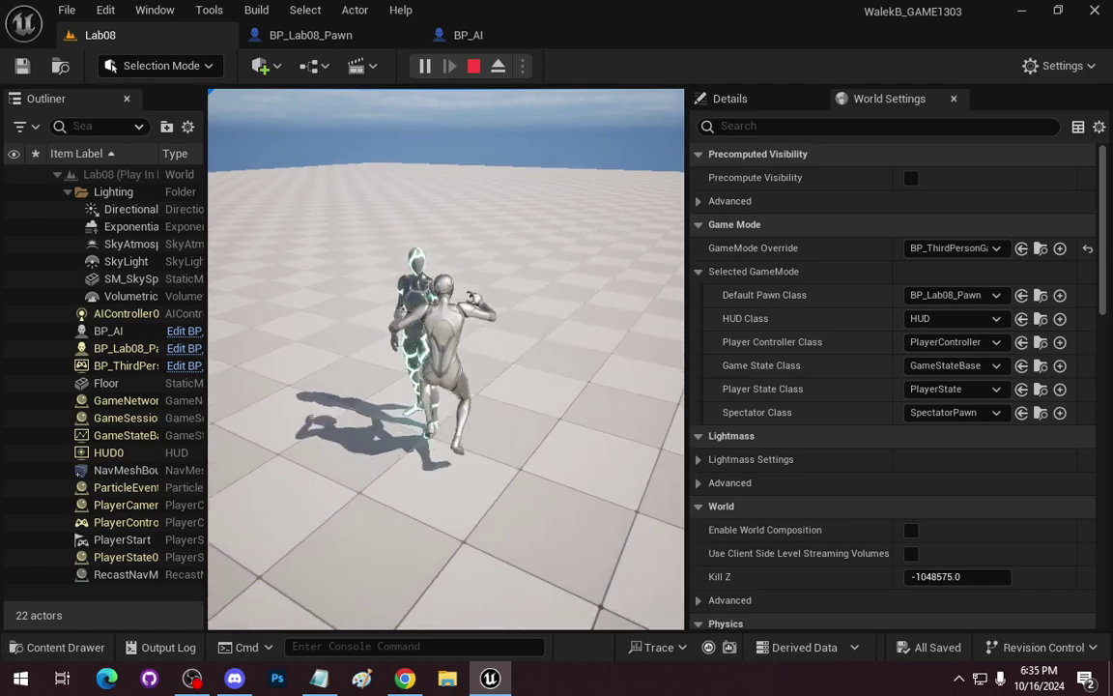
pyautogui.press('s')
pyautogui.press('d')
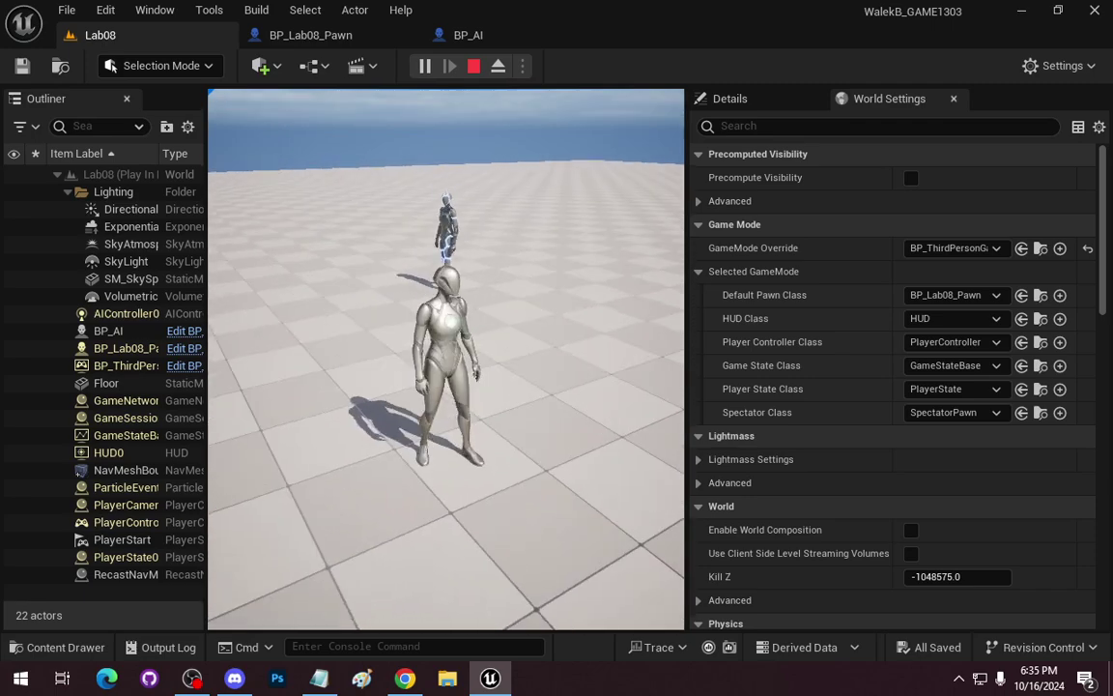
pyautogui.press('Escape')
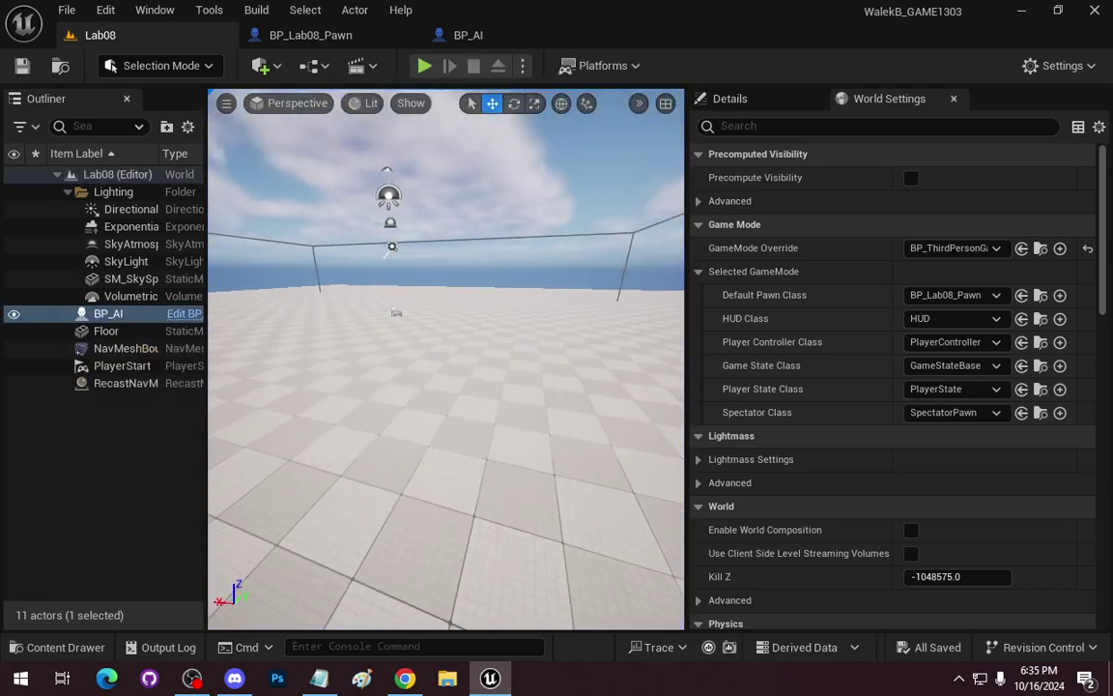
# Scale BP_AI to 0.5 on all three axes and set its Z location to 45
pyautogui.press('f')
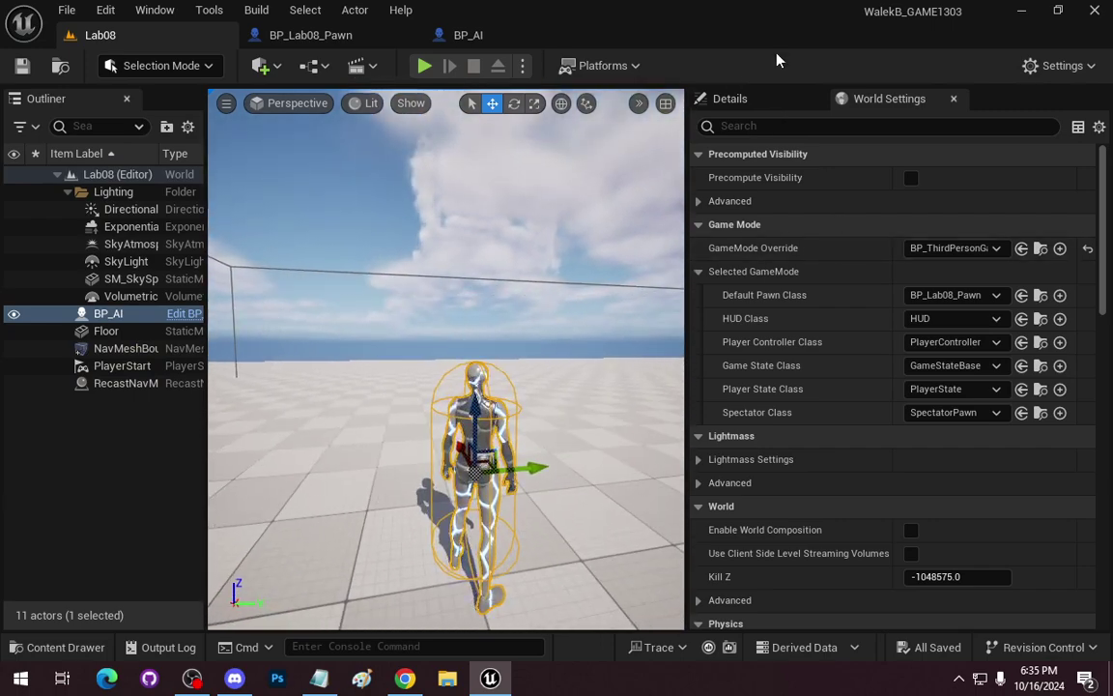
pyautogui.click(730, 99)
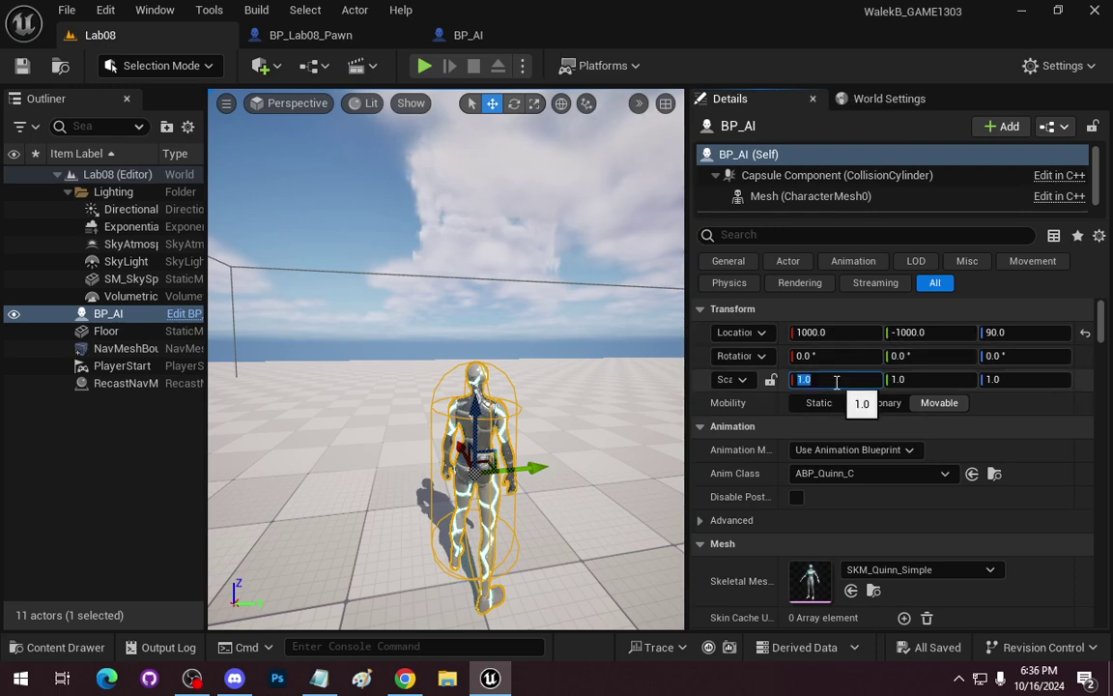
pyautogui.write('0.5')
pyautogui.press('Tab')
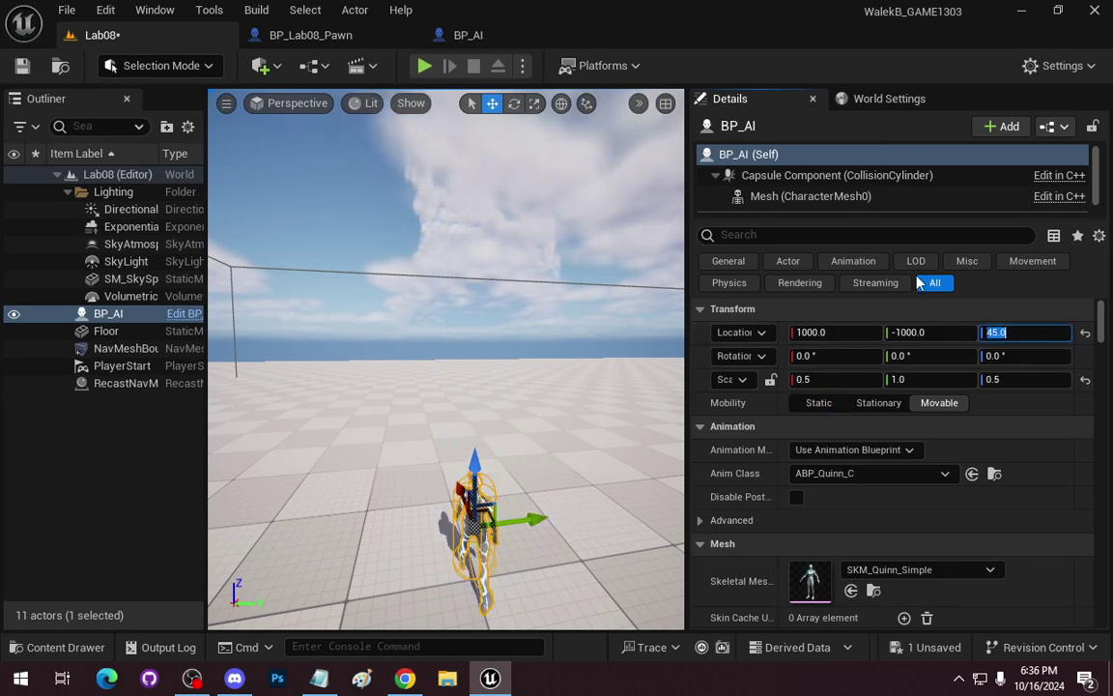
# Play-test the level with the half-size BP_AI, running and jumping around it to test the chase, and end the session
pyautogui.click(425, 66)
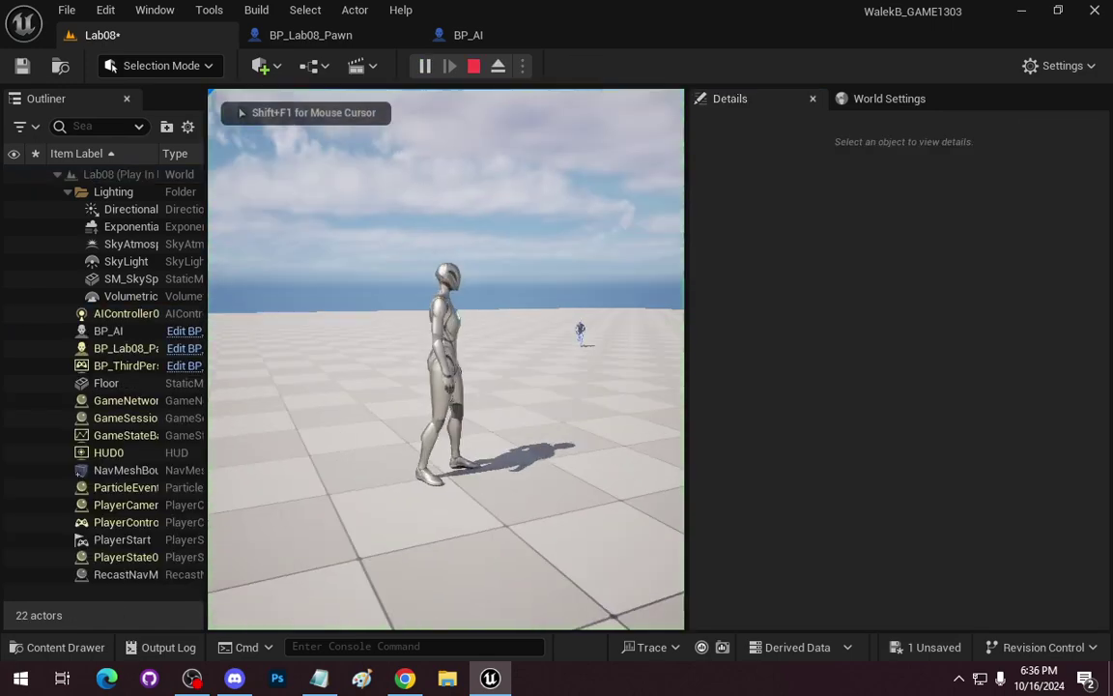
pyautogui.press('w')
pyautogui.press('space')
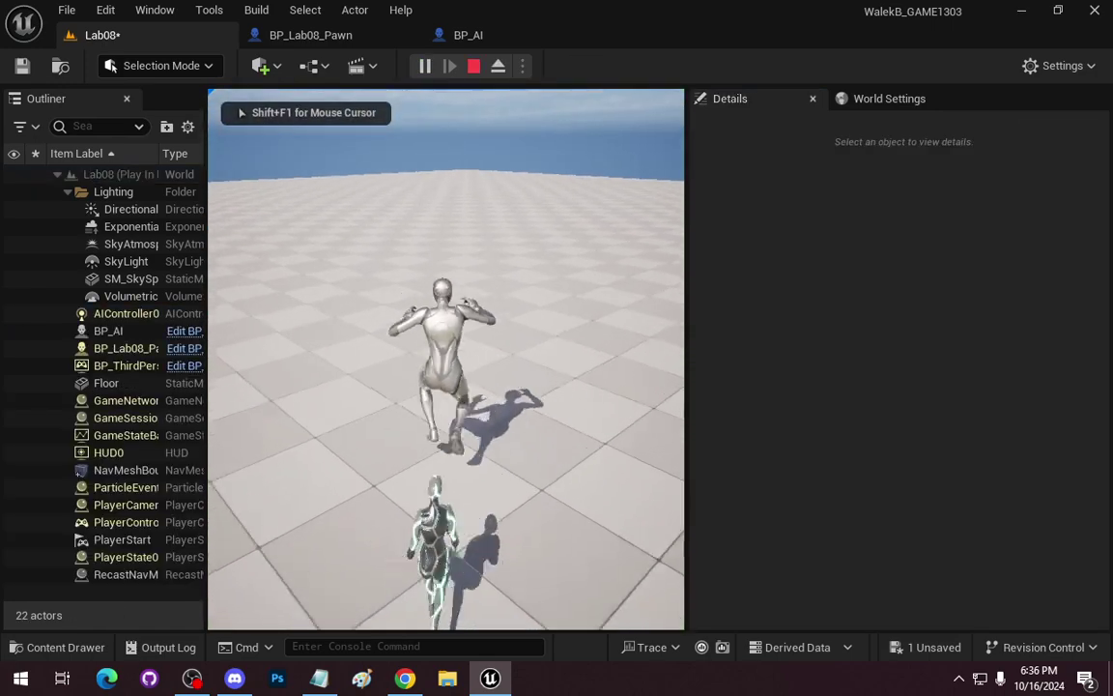
pyautogui.press('space')
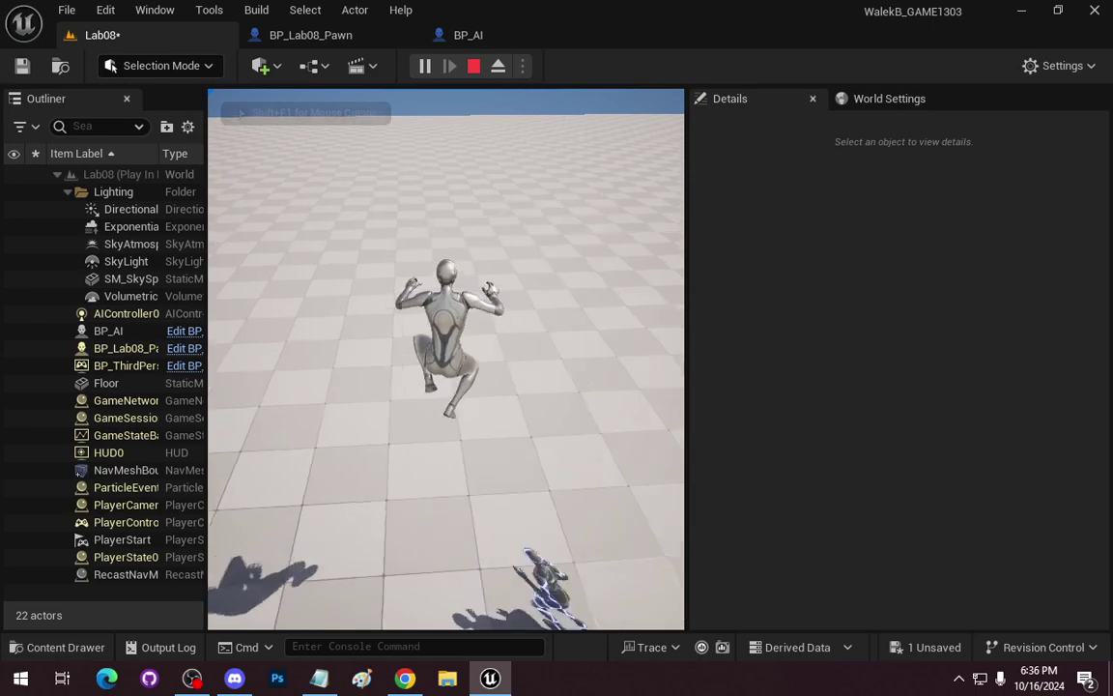
pyautogui.press('space')
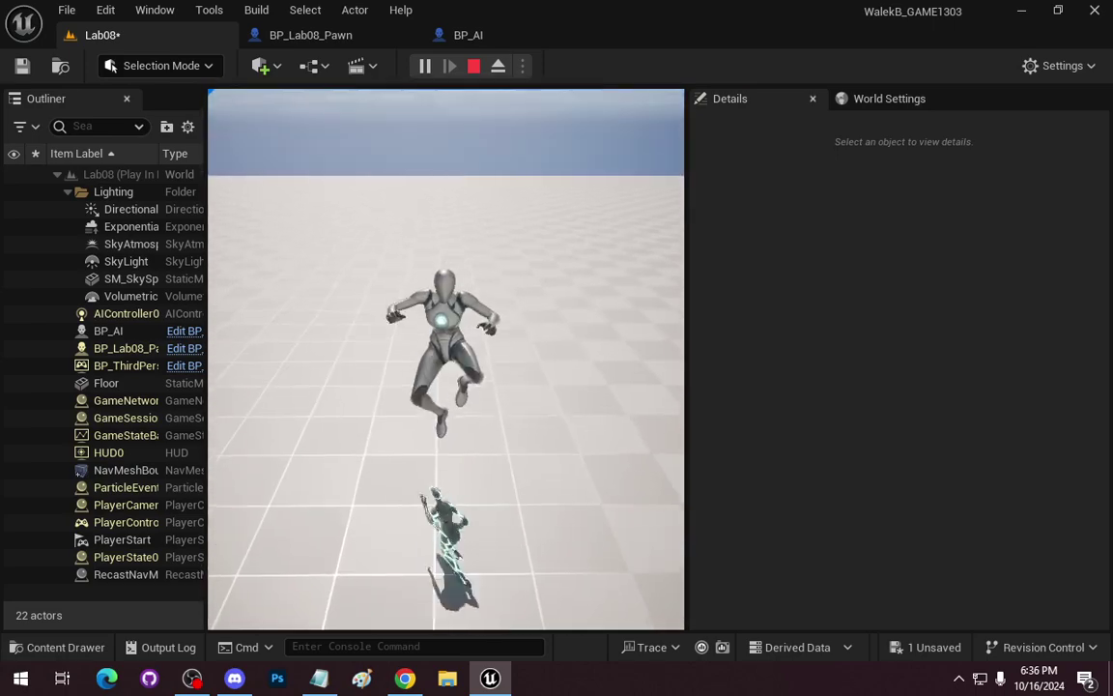
pyautogui.press('w')
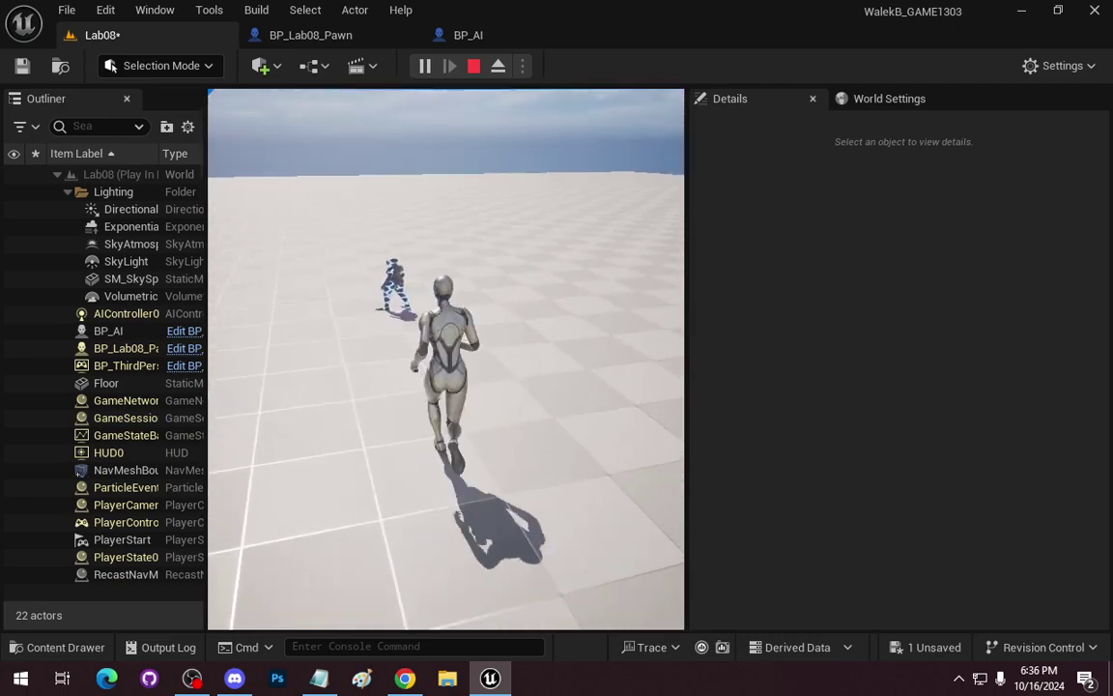
pyautogui.press('space')
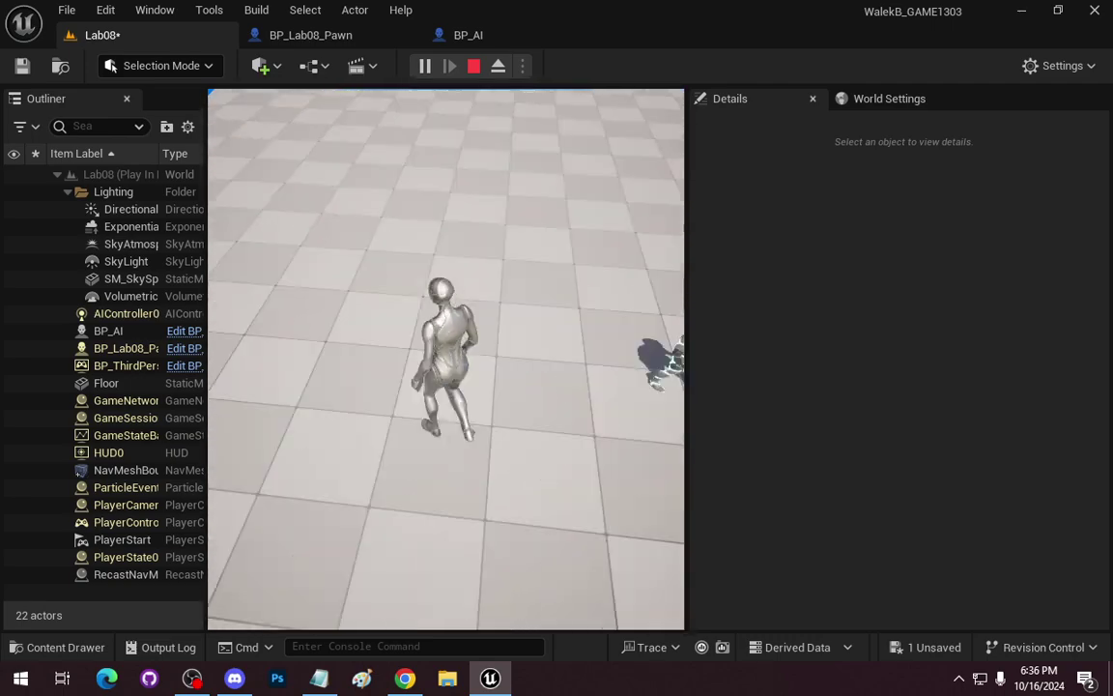
pyautogui.press('s')
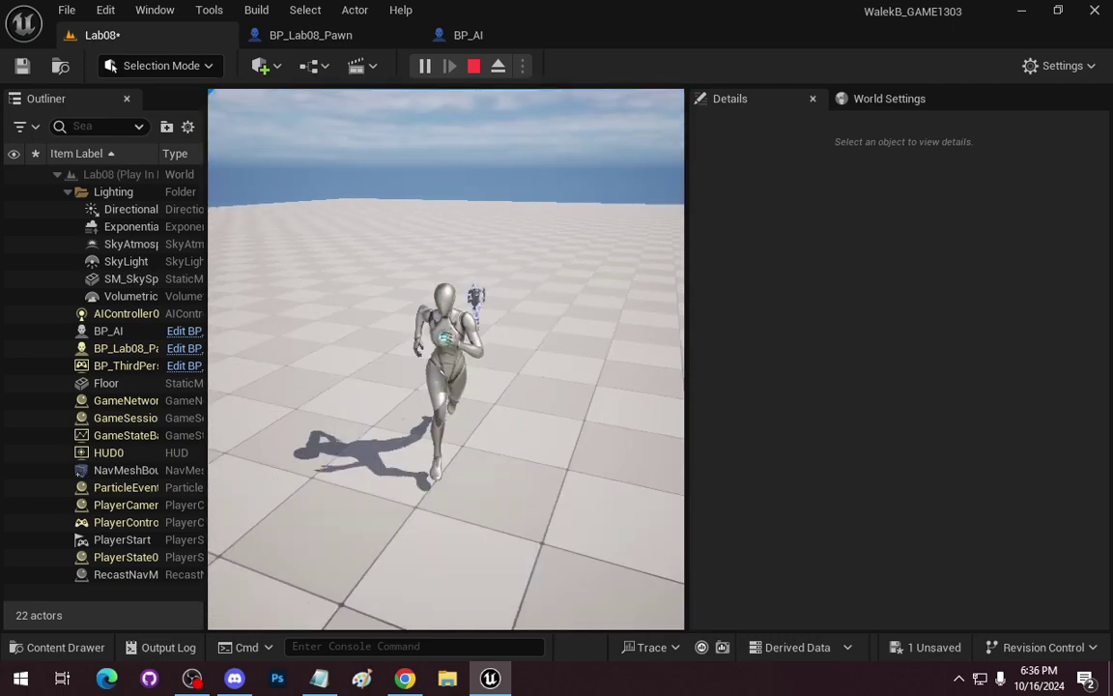
pyautogui.press('w')
pyautogui.press('space')
pyautogui.press('w')
pyautogui.press('Escape')
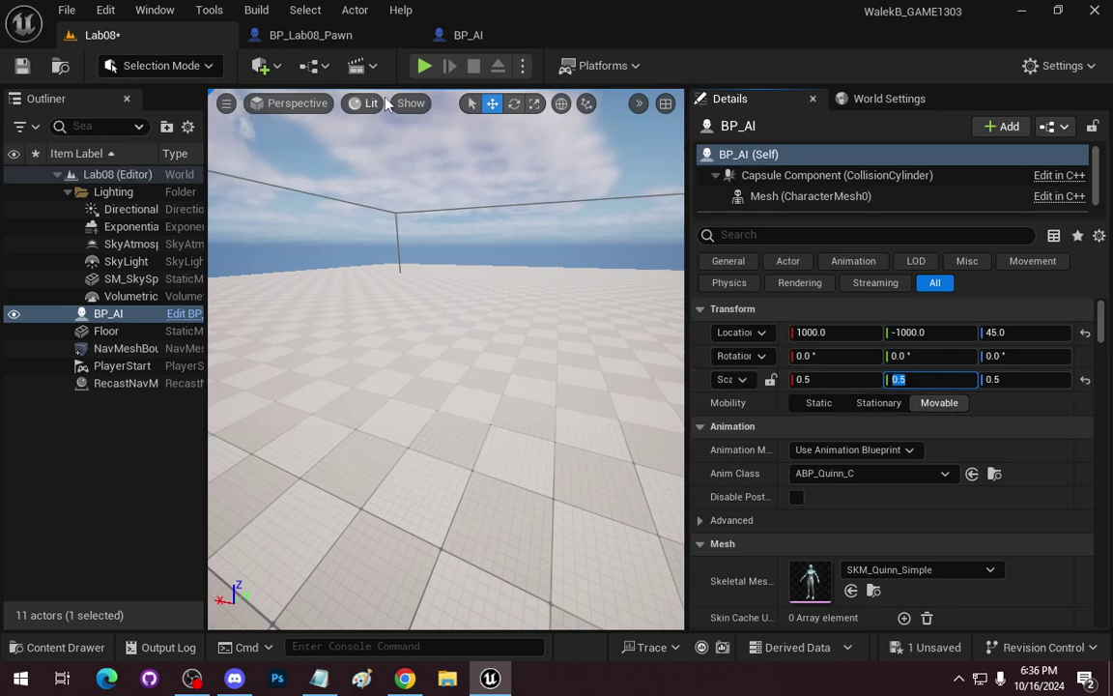
# Play-test the level, running and jumping around the floor to check how the half-size BP_AI follows the player, and end the session
pyautogui.click(425, 66)
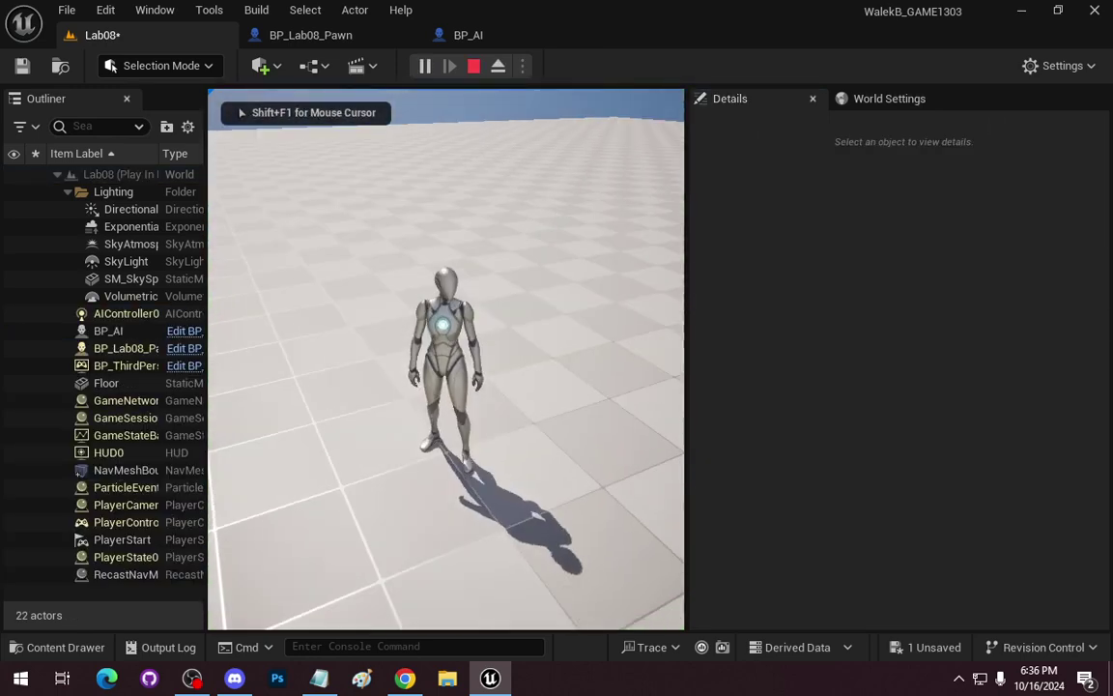
pyautogui.press('w')
pyautogui.press('space')
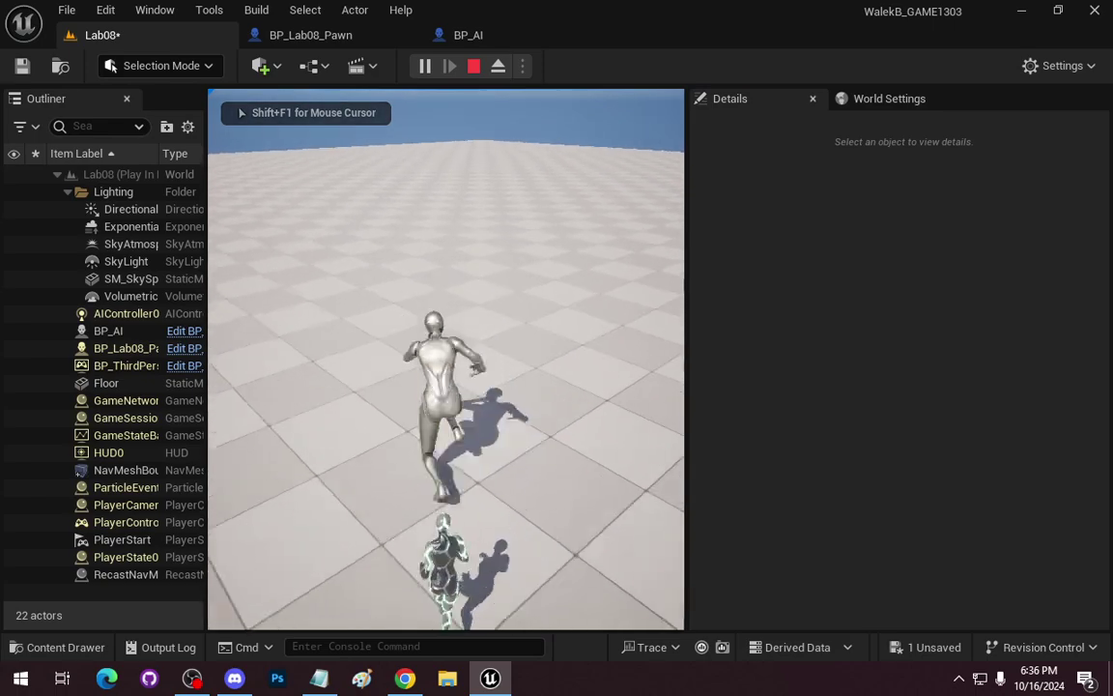
pyautogui.press('space')
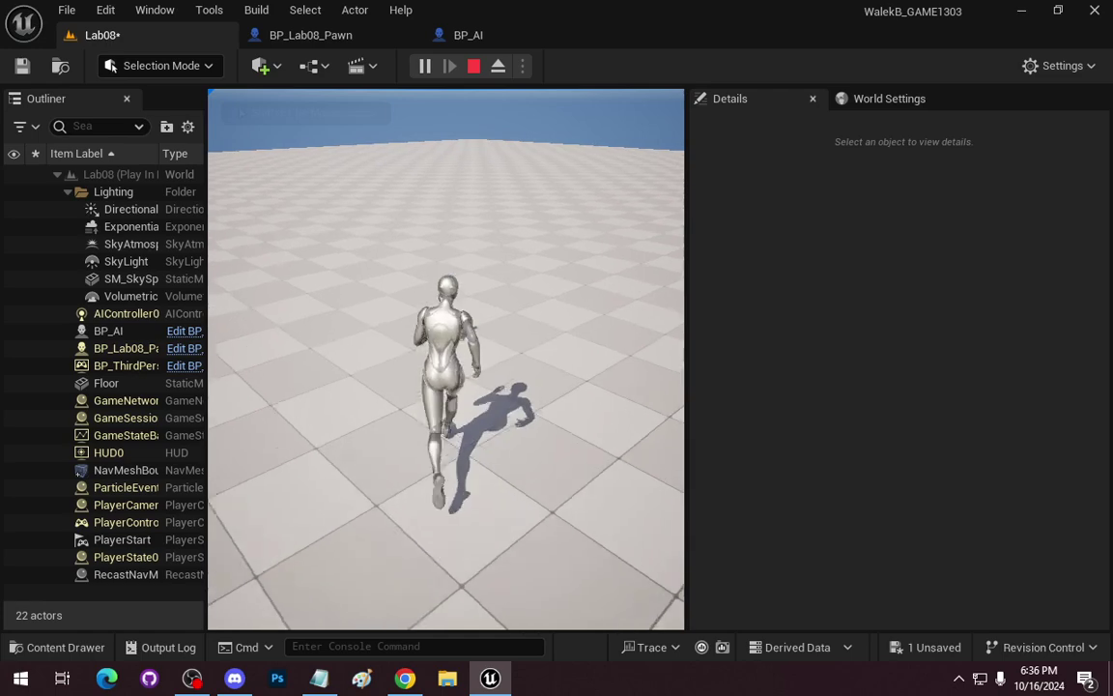
pyautogui.press('space')
pyautogui.press('s')
pyautogui.press('space')
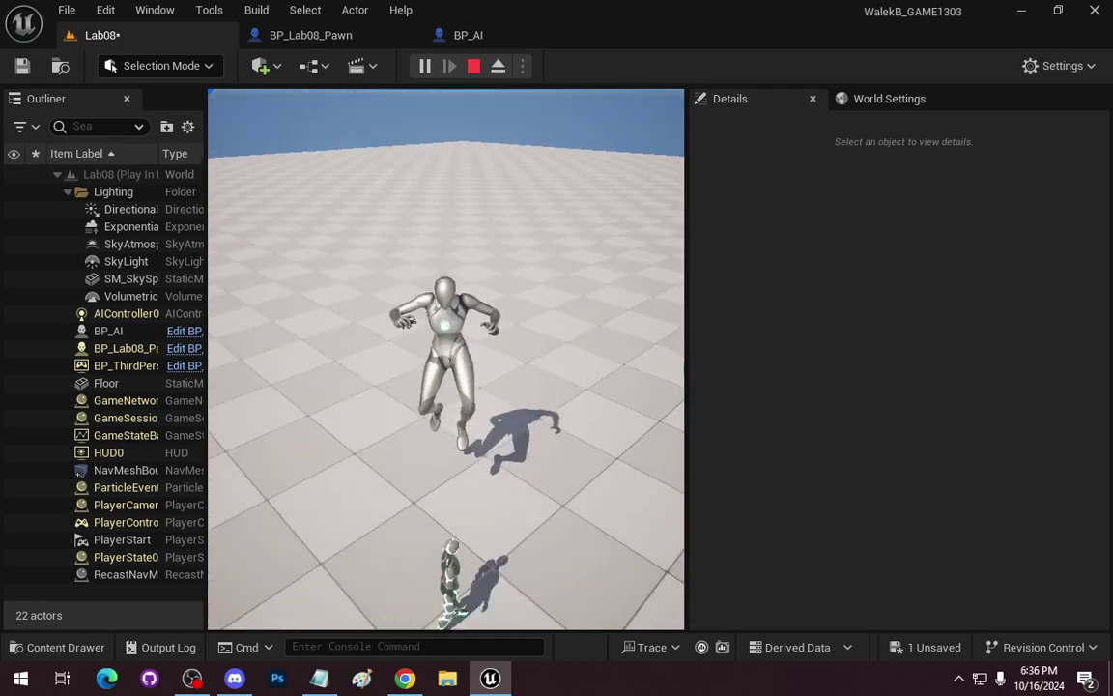
pyautogui.press('s')
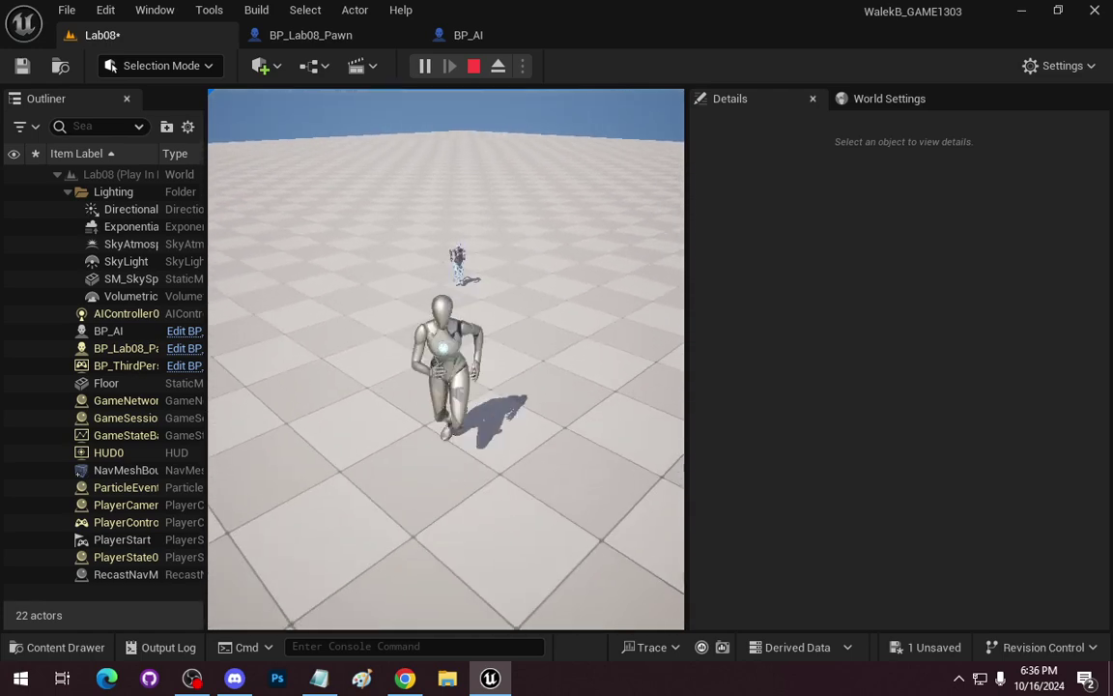
pyautogui.press('w')
pyautogui.press('space')
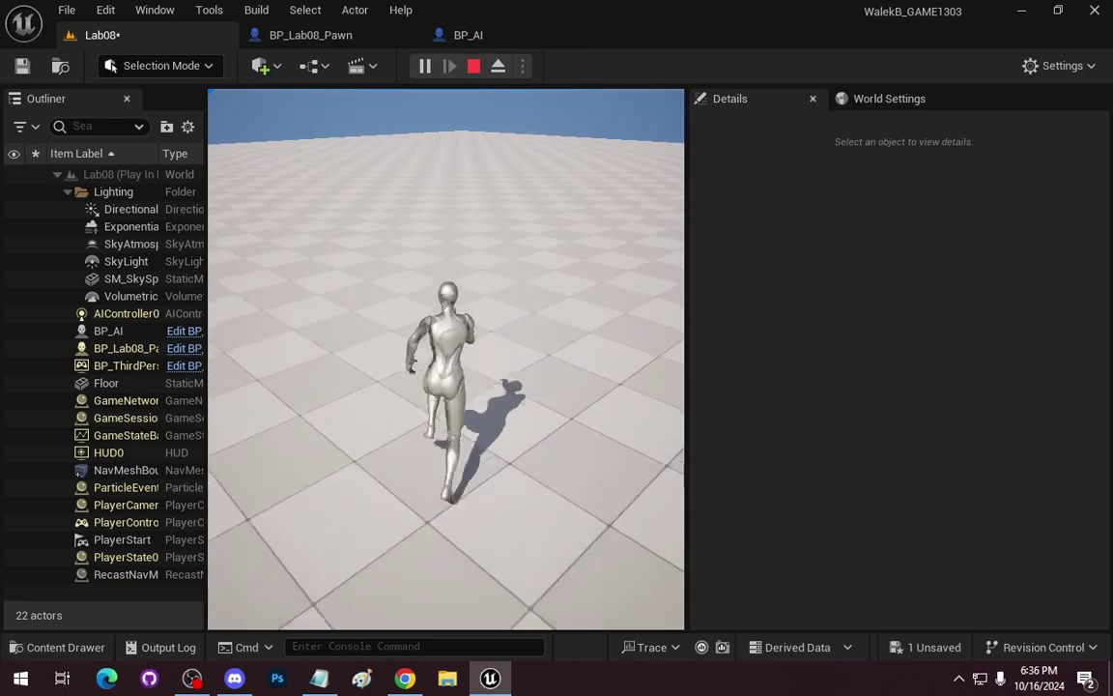
pyautogui.press('a')
pyautogui.press('space')
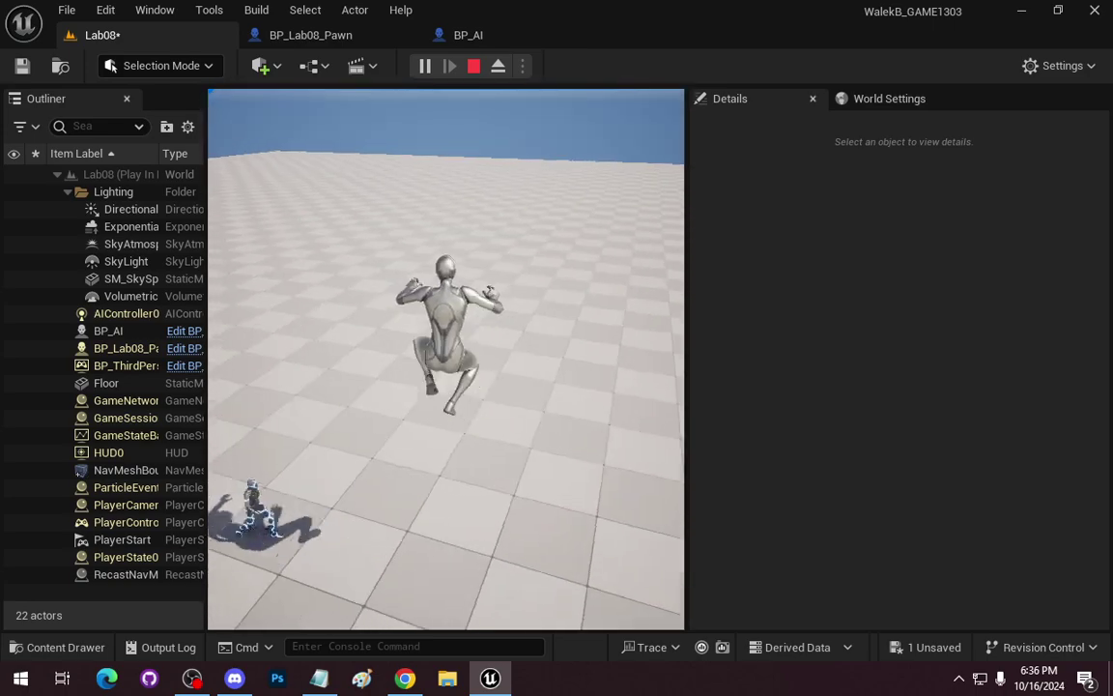
pyautogui.press('w')
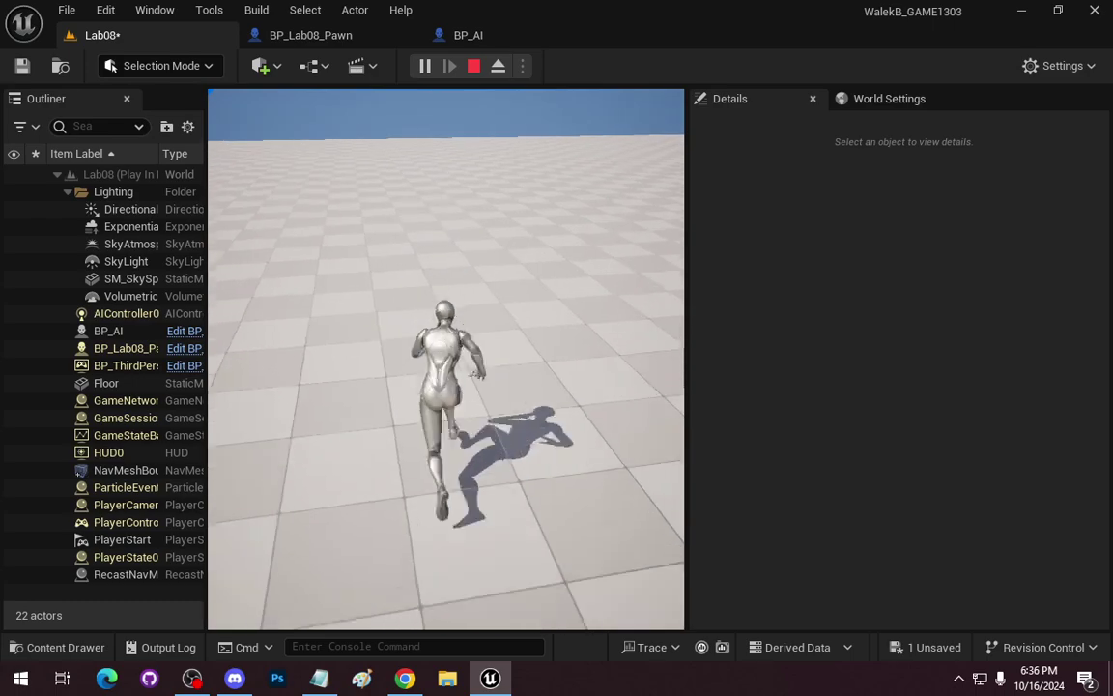
pyautogui.press('s')
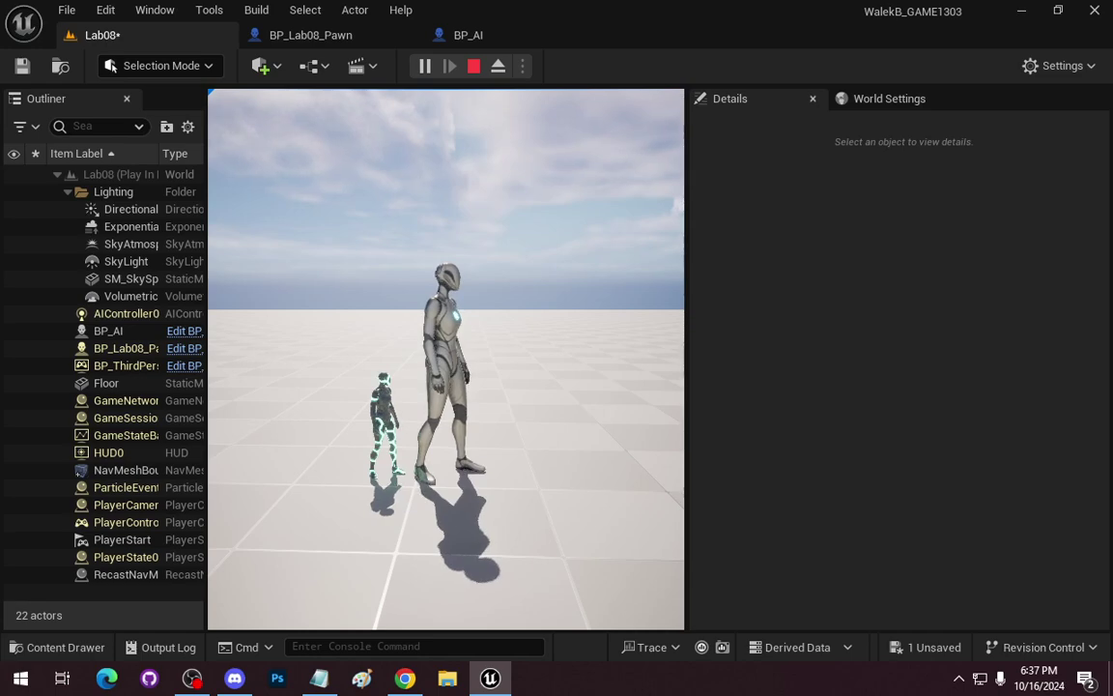
pyautogui.press('d')
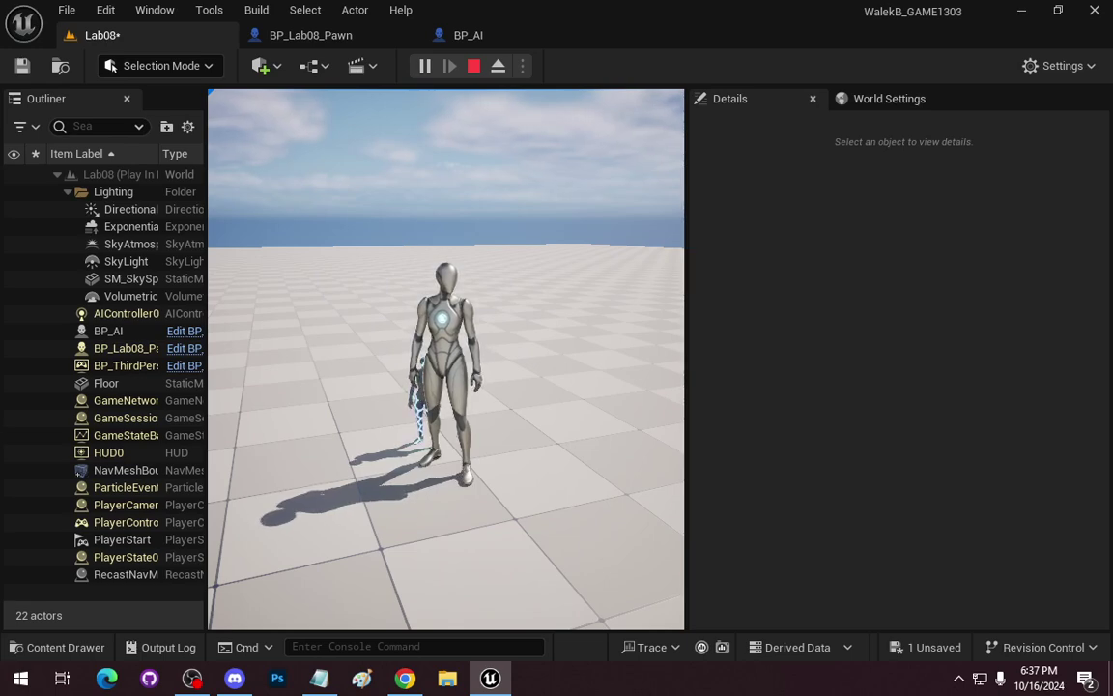
pyautogui.press('Escape')
# Place a Wall_400x200 mesh from StarterContent's Architecture folder on the floor at about X 280, Y -320
pyautogui.press('f')
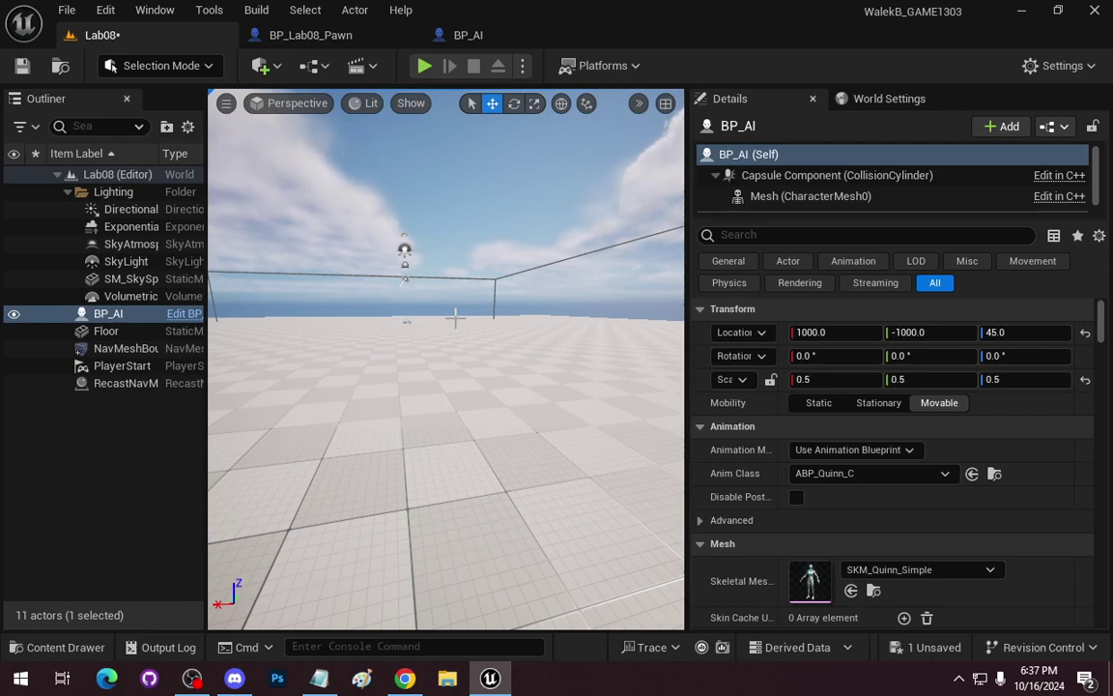
pyautogui.press('w')
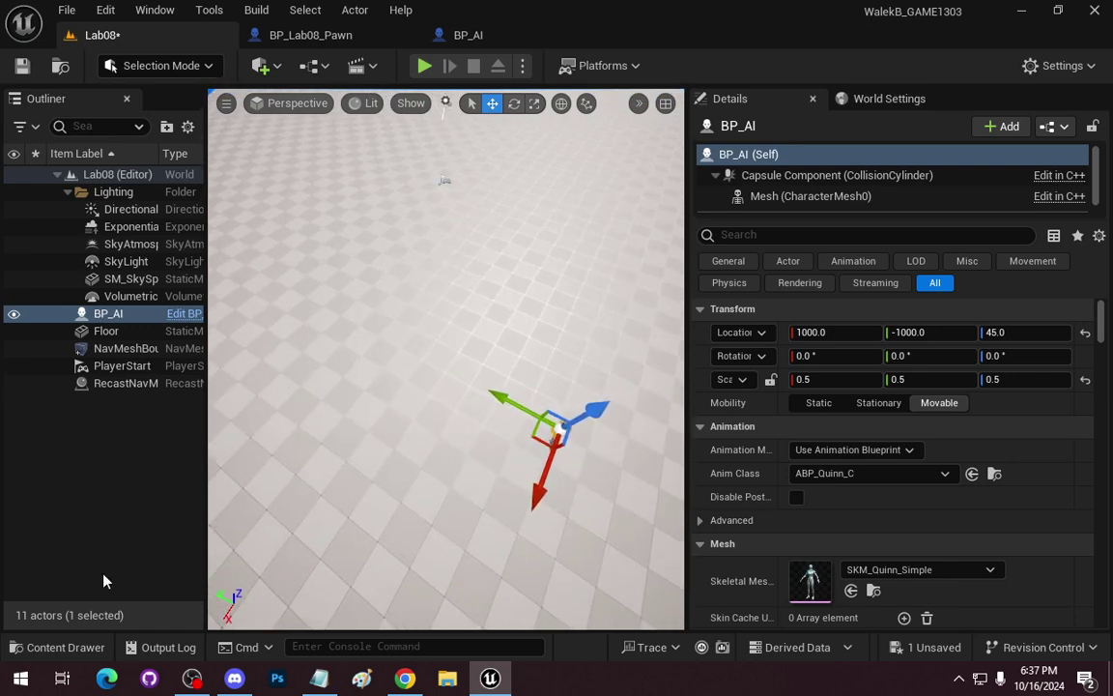
pyautogui.click(60, 647)
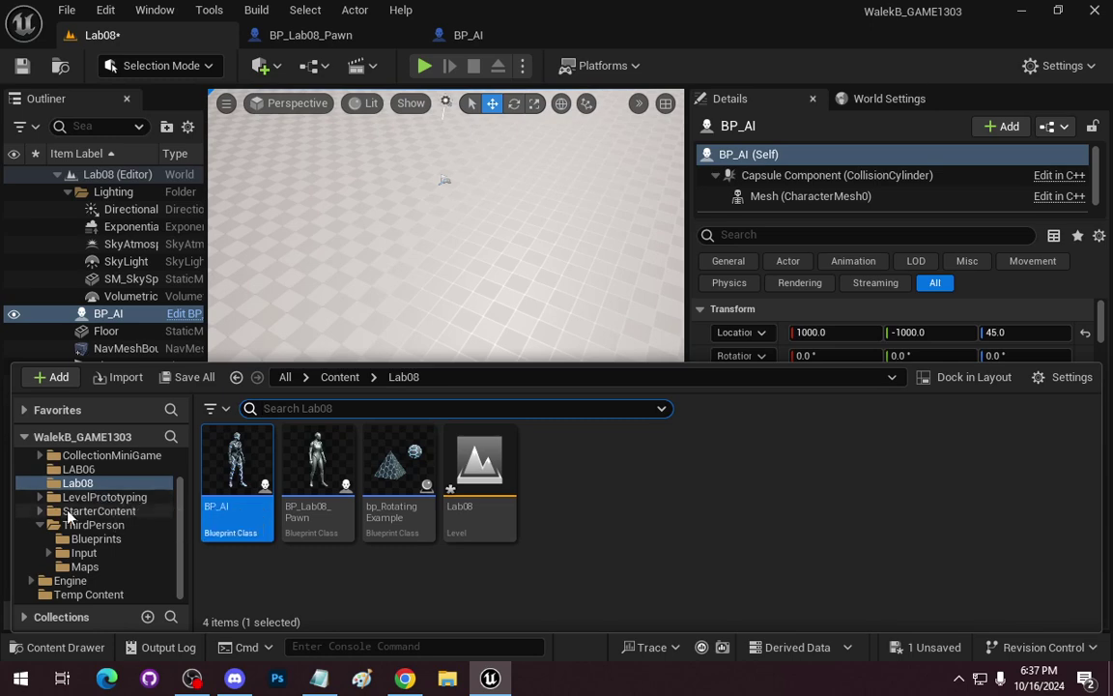
pyautogui.click(41, 512)
pyautogui.scroll(-1, 82, 524)
pyautogui.click(63, 499)
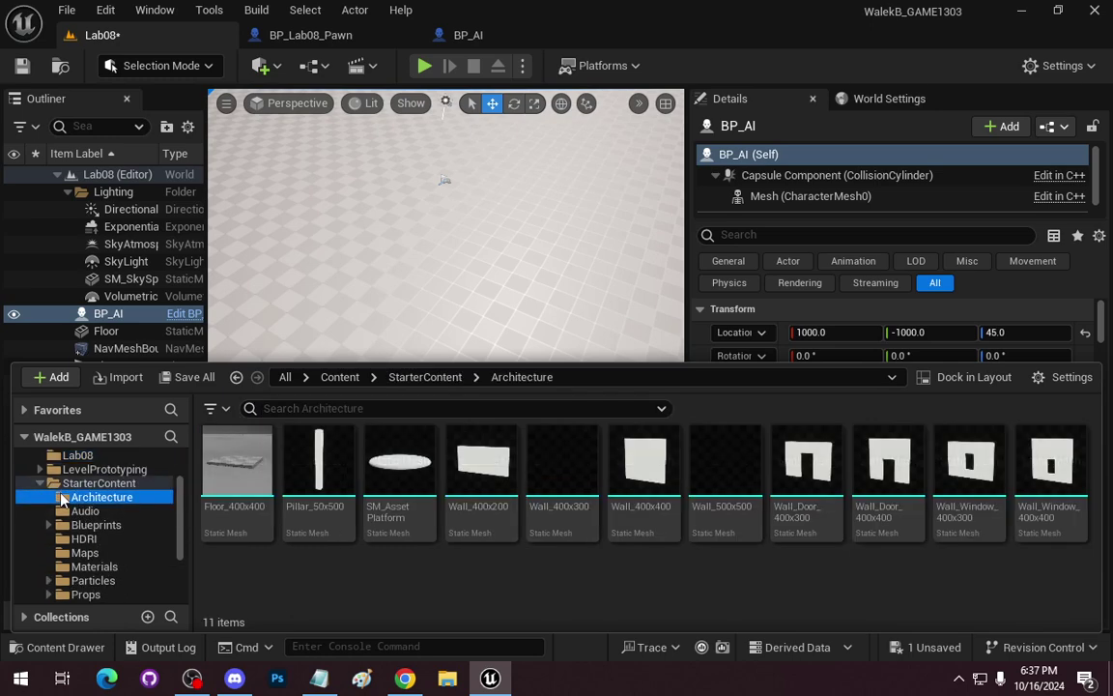
pyautogui.moveTo(480, 462); pyautogui.dragTo(450, 253)
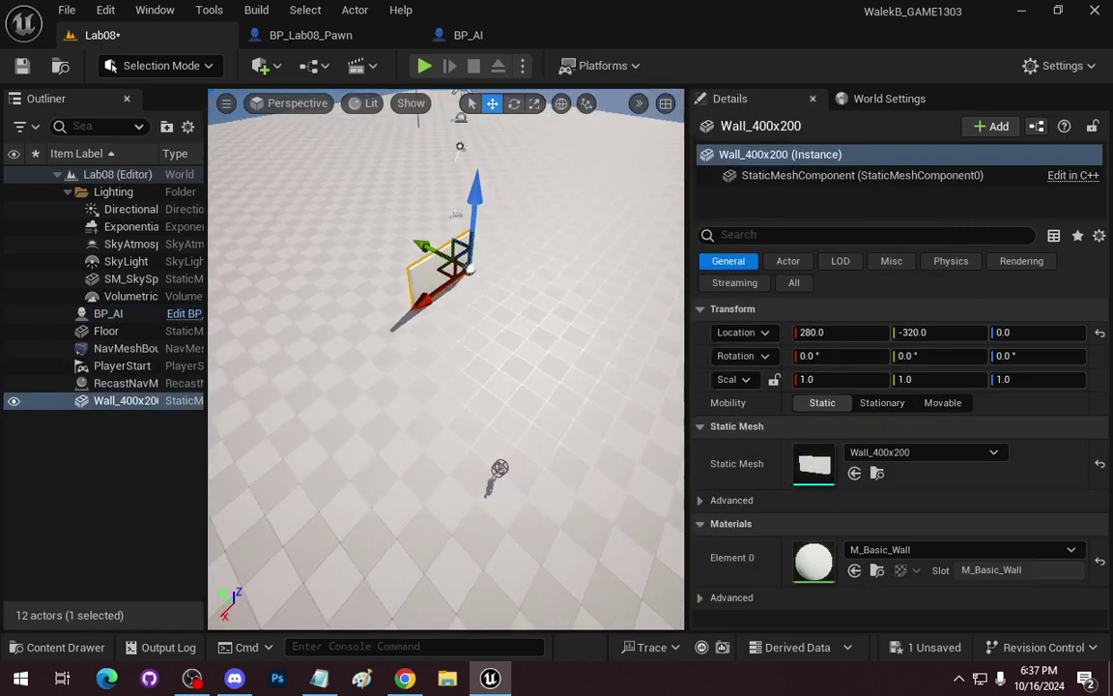
# Duplicate the wall and line the copy up end to end with the original, at X -130, Y -320
pyautogui.hotkey('ctrl', 'd')
pyautogui.moveTo(395, 300); pyautogui.dragTo(477, 311)
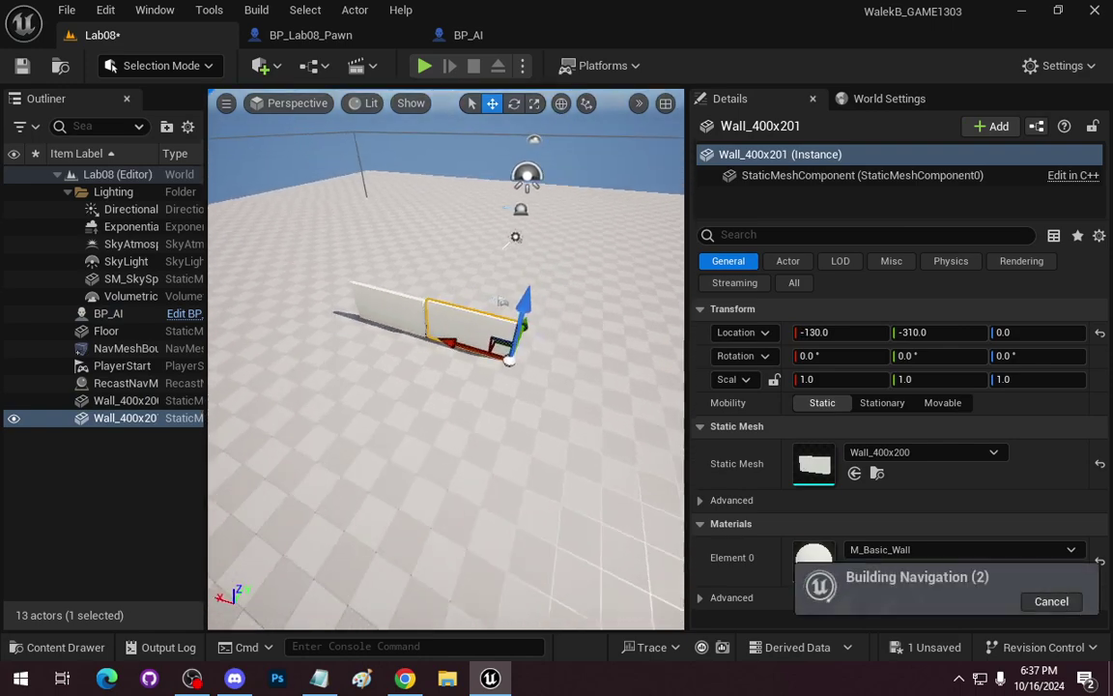
pyautogui.press('w')
pyautogui.press('s')
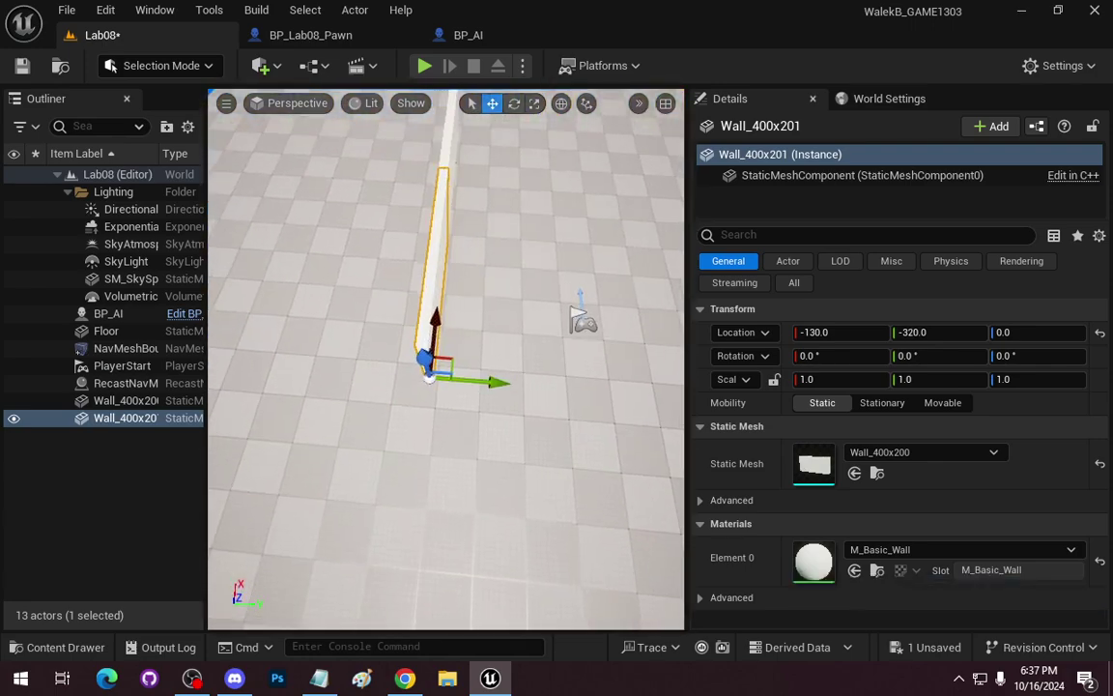
pyautogui.press('a')
pyautogui.press('w')
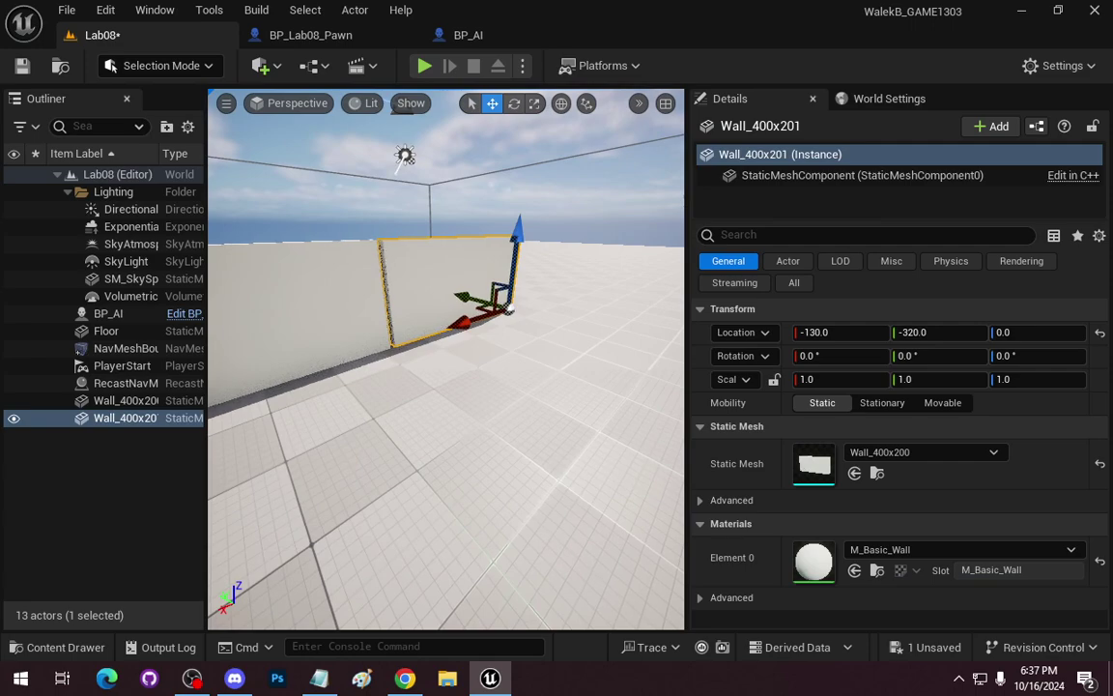
pyautogui.press('s')
pyautogui.press('a')
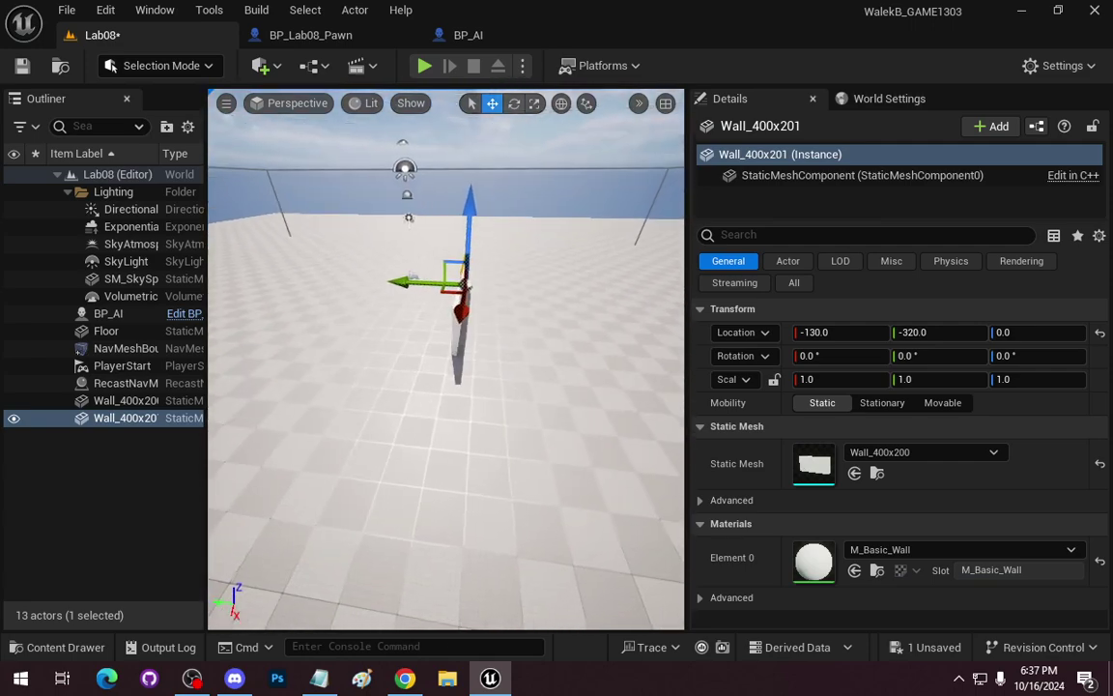
pyautogui.press('w')
pyautogui.press('d')
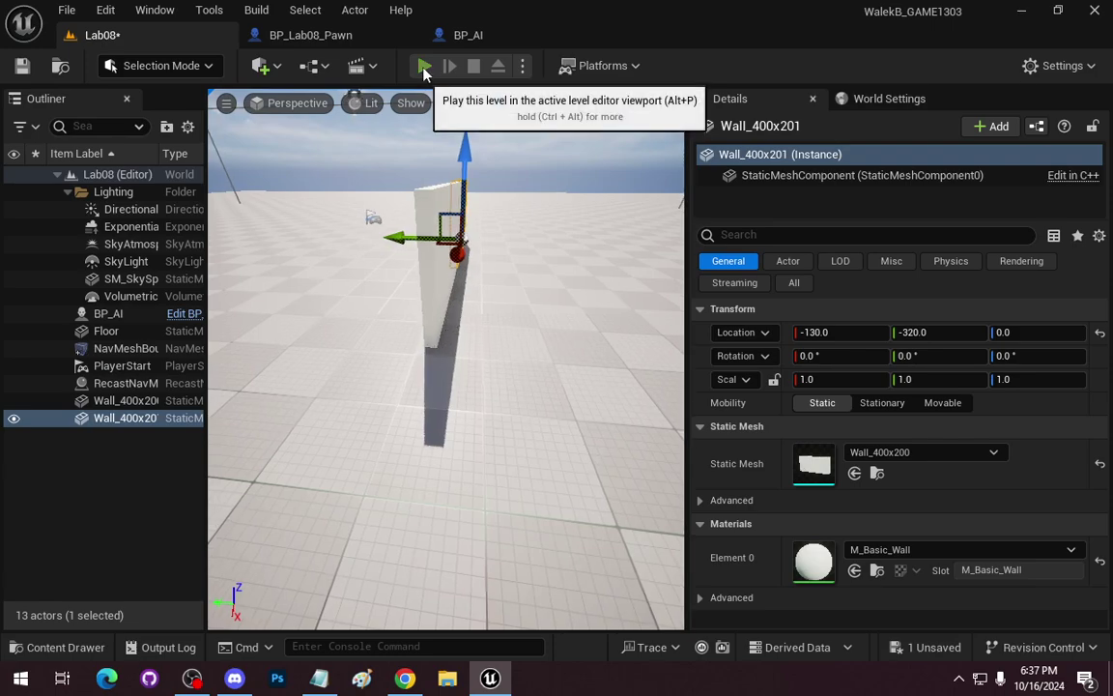
# Play-test the level, running around both sides of the two walls to check how BP_AI navigates past them, and end the session
pyautogui.click(424, 66)
pyautogui.press('w')
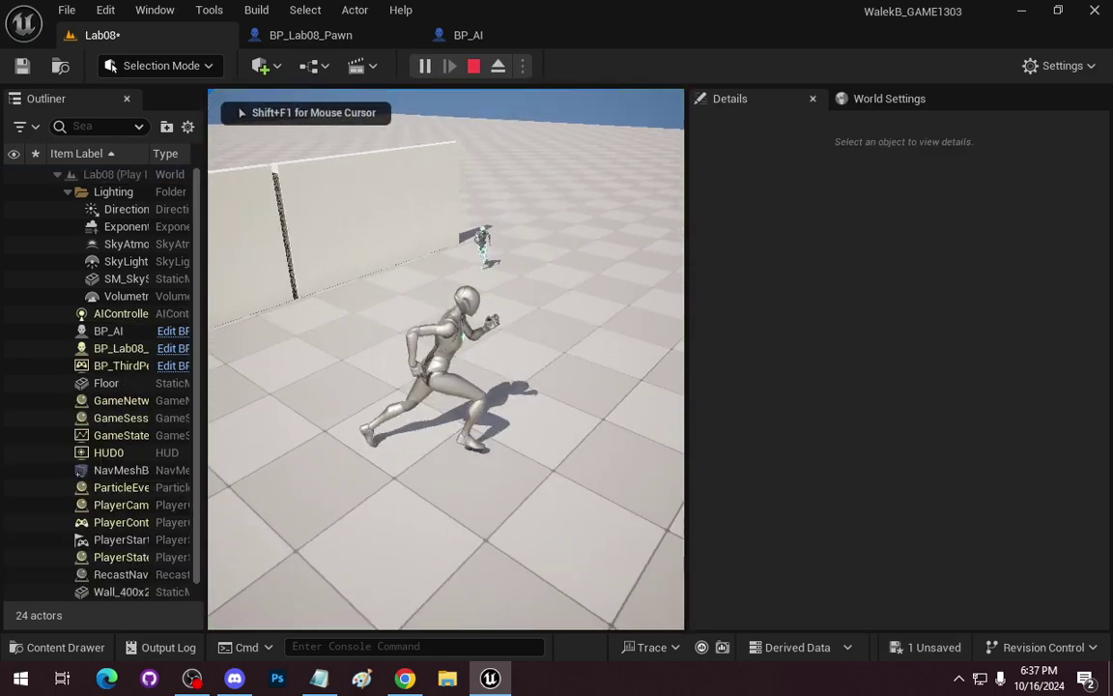
pyautogui.press('s')
pyautogui.press('w')
pyautogui.press('w')
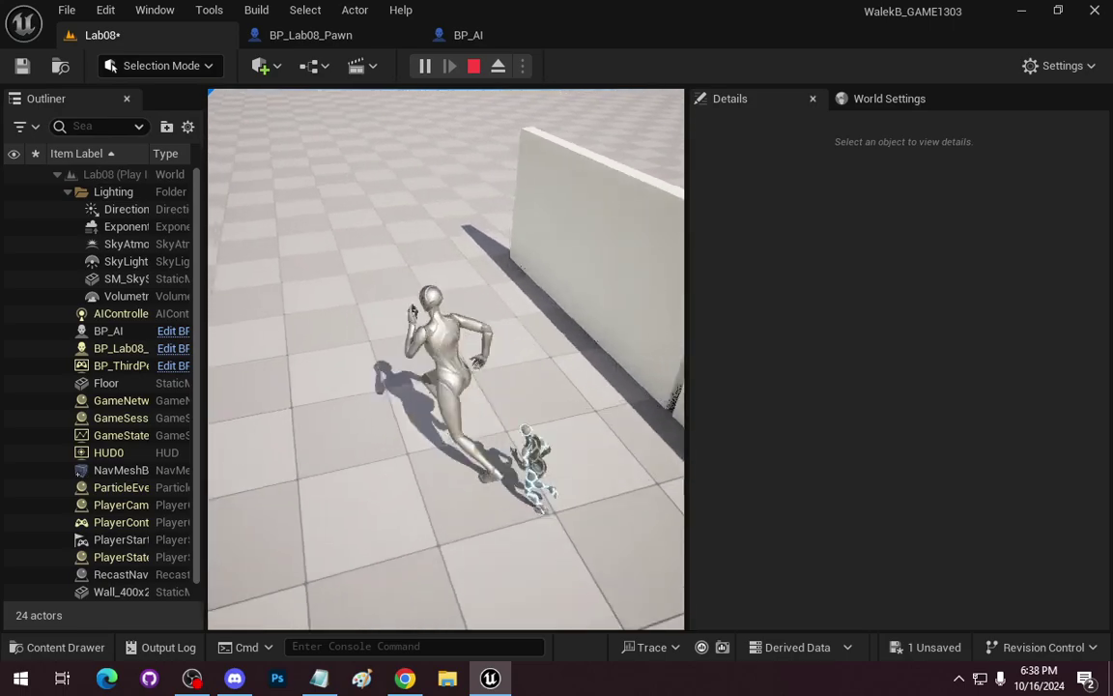
pyautogui.press('w')
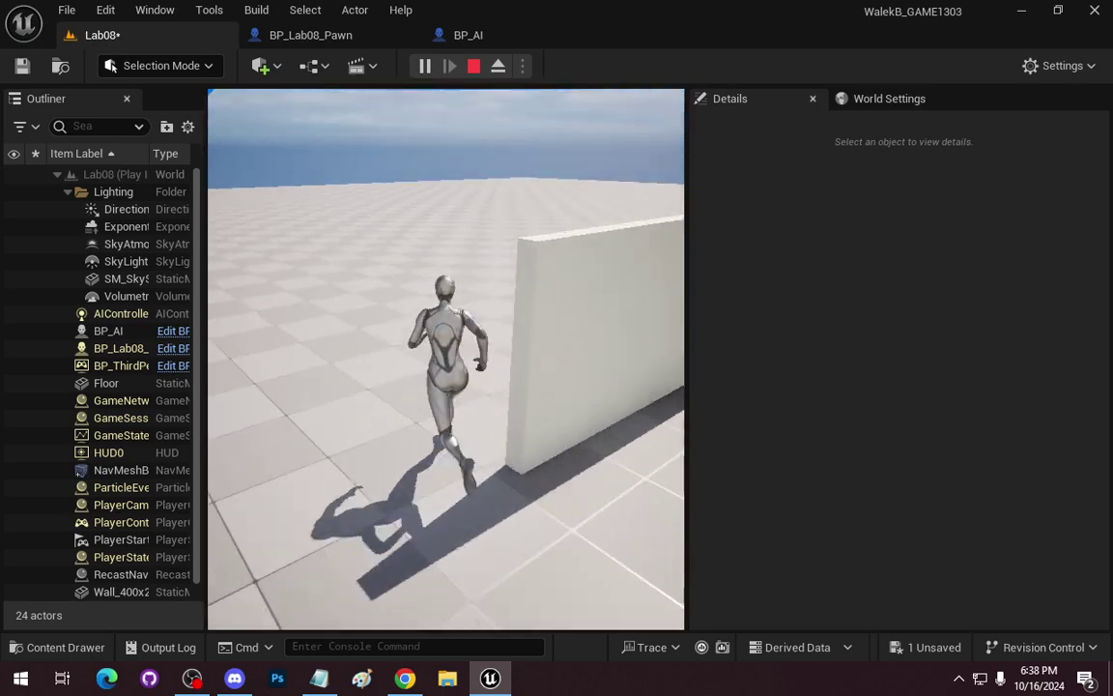
pyautogui.press('w')
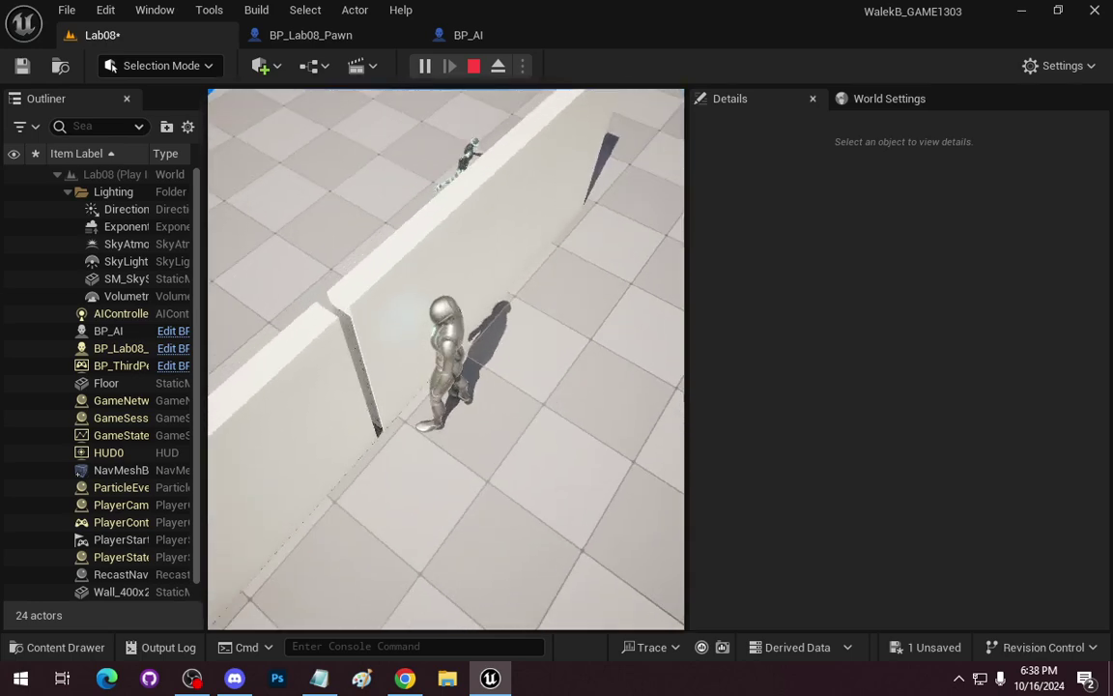
pyautogui.press('s')
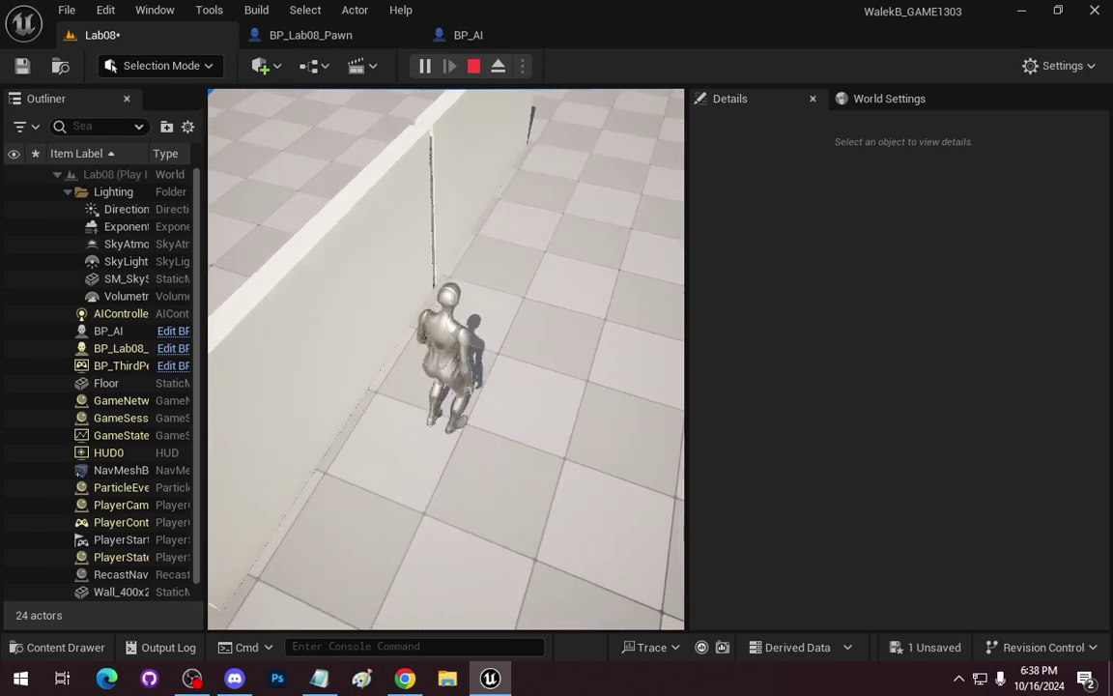
pyautogui.press('d')
pyautogui.press('w')
pyautogui.press('Escape')
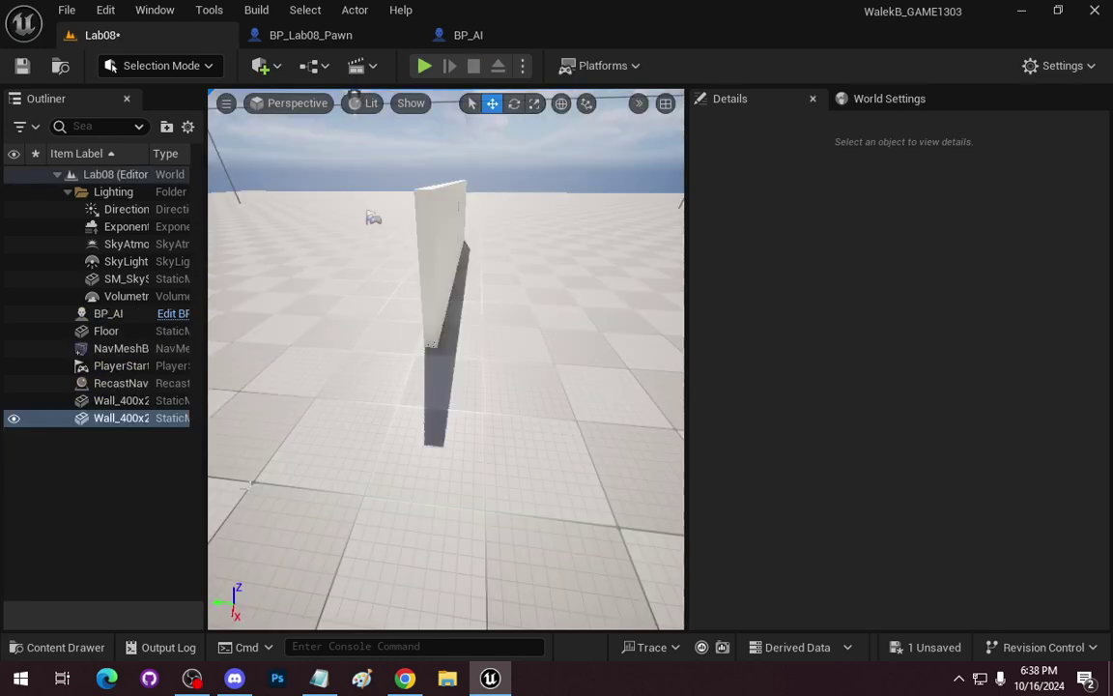
# Duplicate the first wall to X 290, Y -120 and set the copy's Z rotation to 90°
pyautogui.click(425, 270)
pyautogui.hotkey('ctrl', 'd')
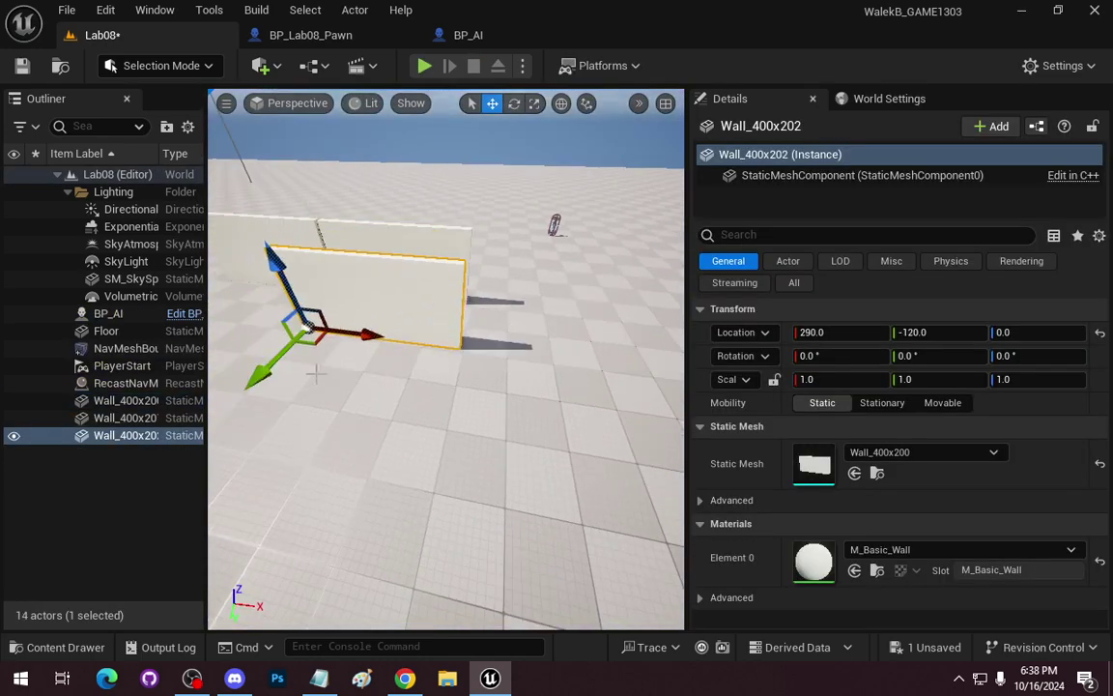
pyautogui.click(1028, 356)
pyautogui.write('90')
pyautogui.press('Return')
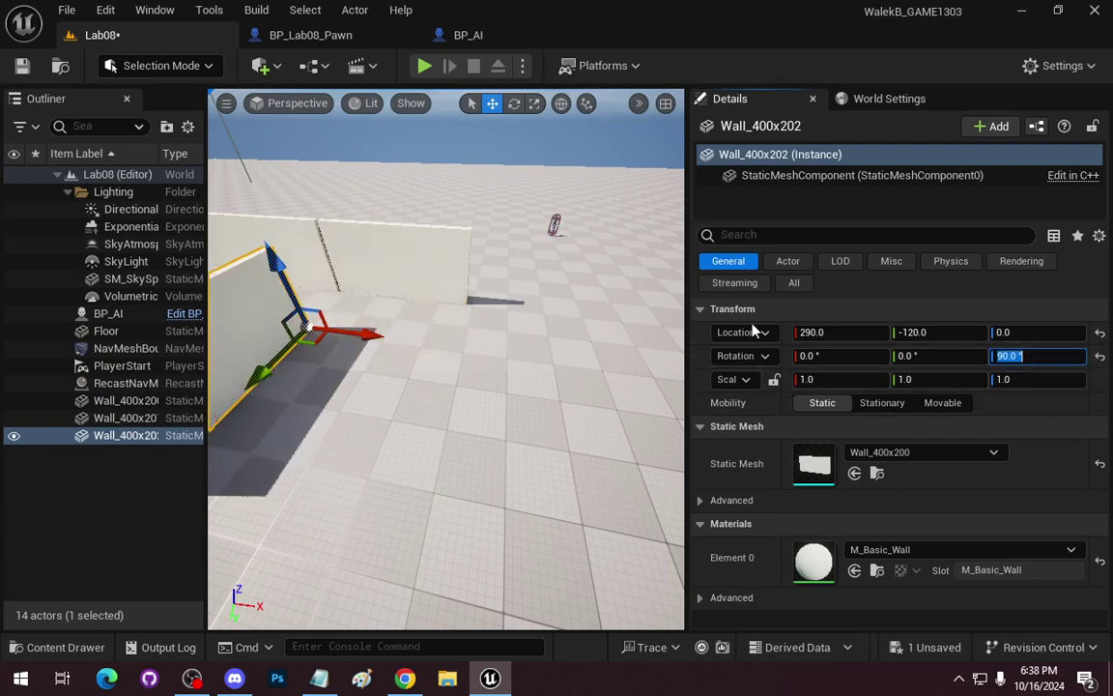
# Move the rotated wall to the end of the wall row, at X 660, Y -320
pyautogui.moveTo(345, 334); pyautogui.dragTo(495, 365)
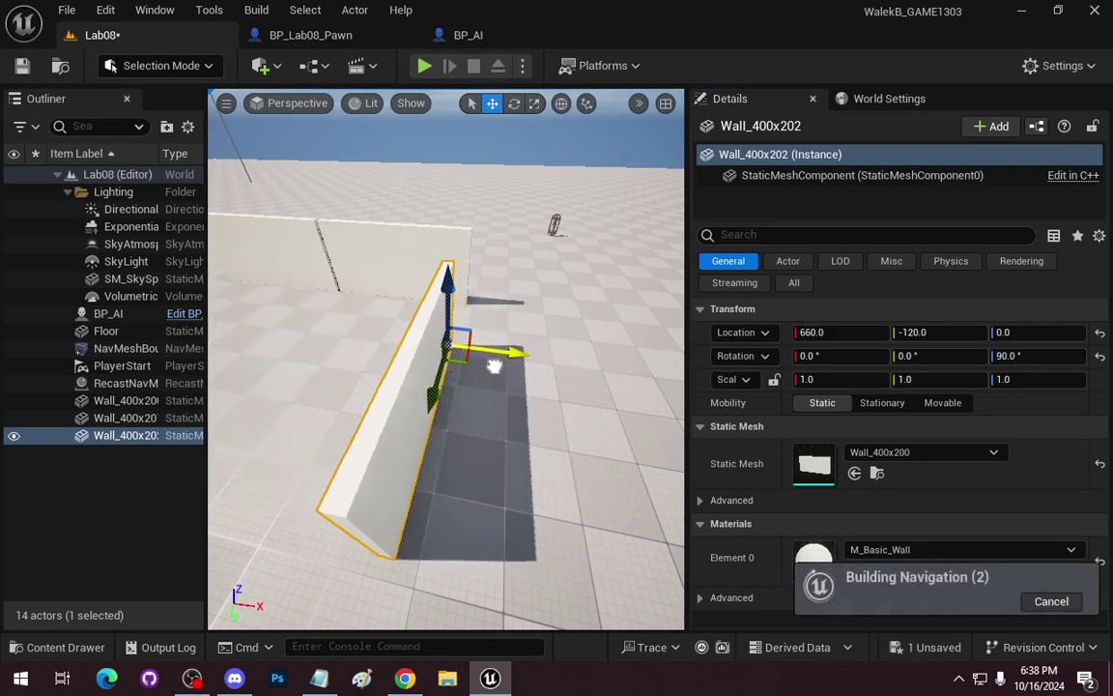
pyautogui.rightClick(495, 366)
pyautogui.press('w')
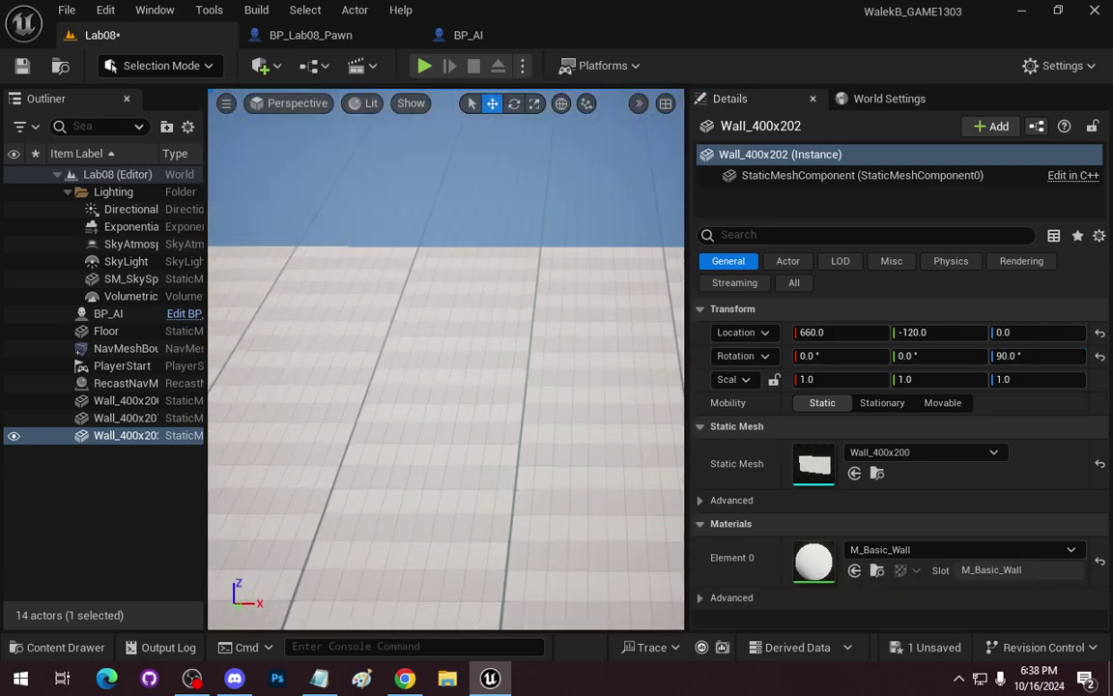
pyautogui.rightClick(490, 331)
pyautogui.press('w')
pyautogui.press('d')
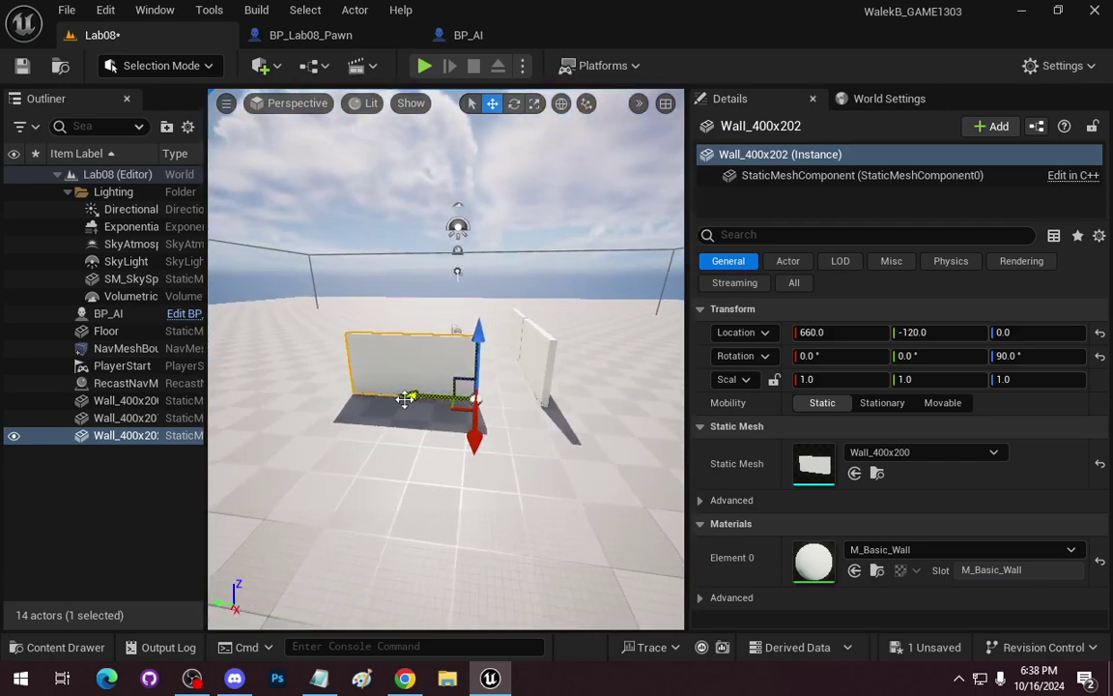
pyautogui.moveTo(467, 397); pyautogui.dragTo(474, 398)
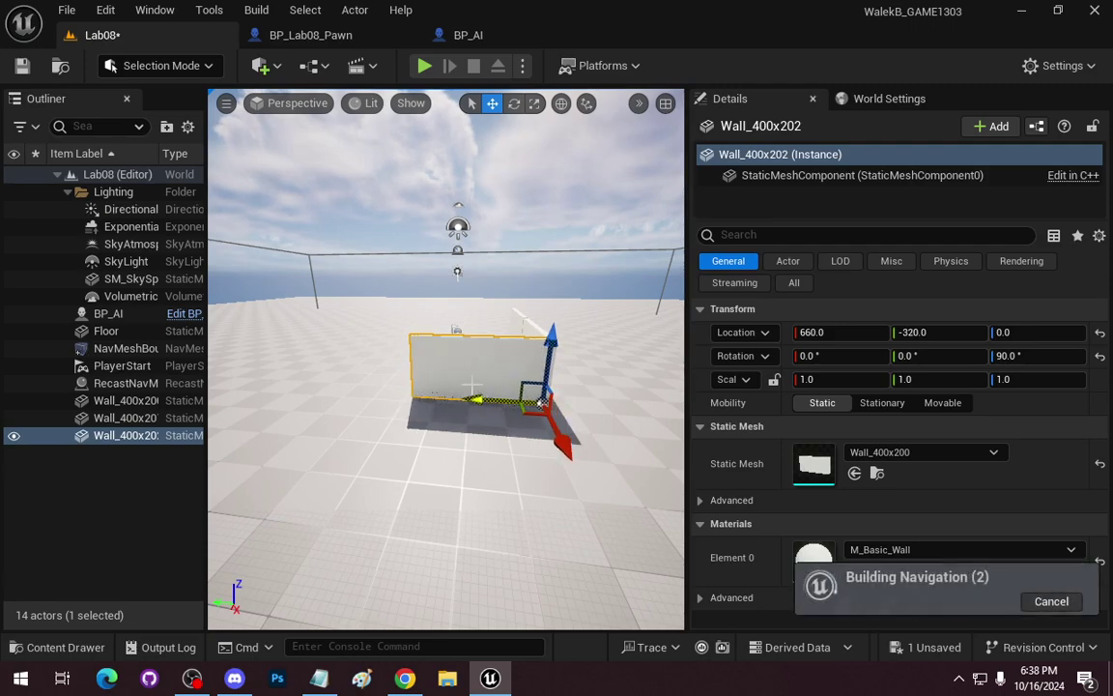
# Inspect from several sides how the rotated wall meets the end of the wall row
pyautogui.rightClick(475, 397)
pyautogui.press('a')
pyautogui.press('a')
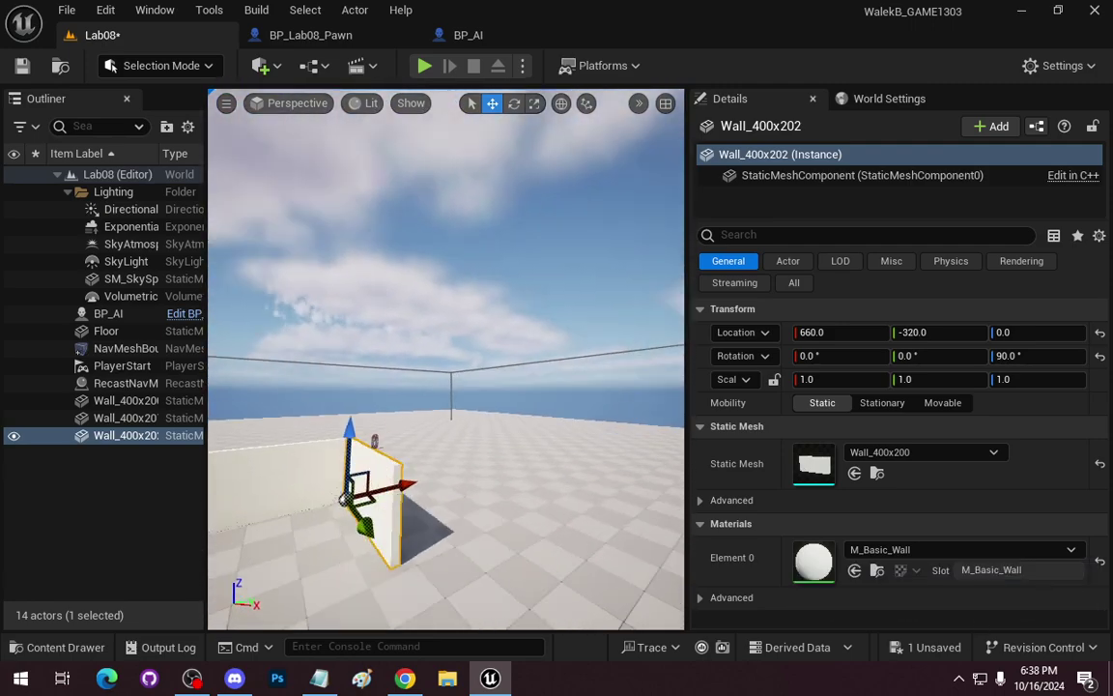
pyautogui.press('a')
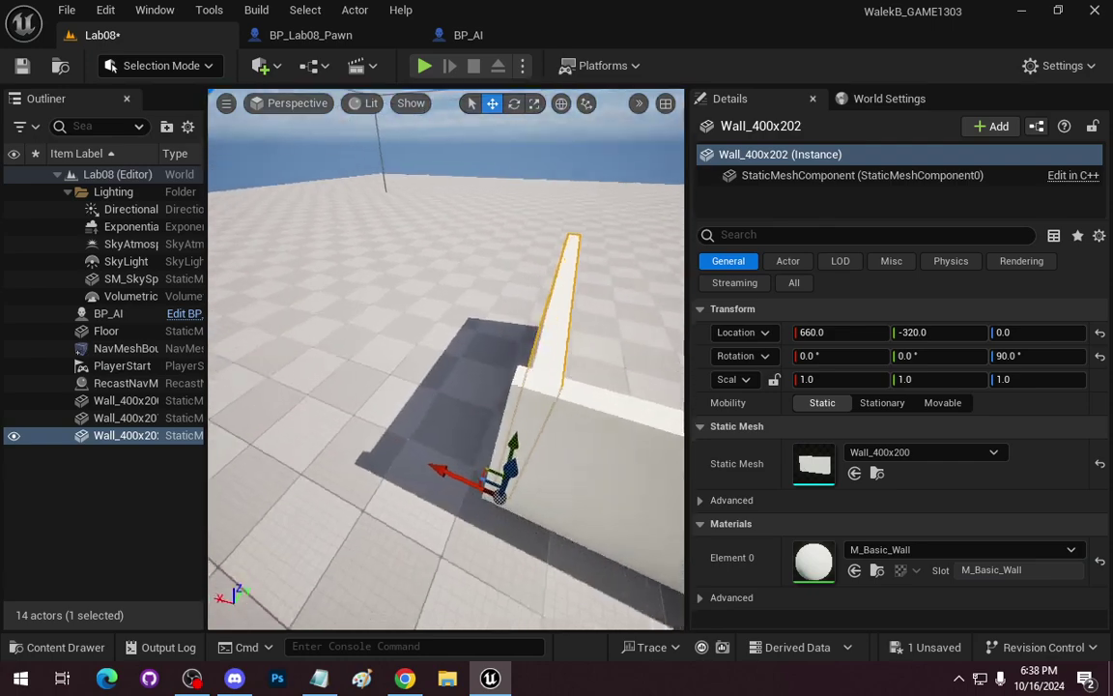
pyautogui.press('d')
pyautogui.press('d')
pyautogui.press('w')
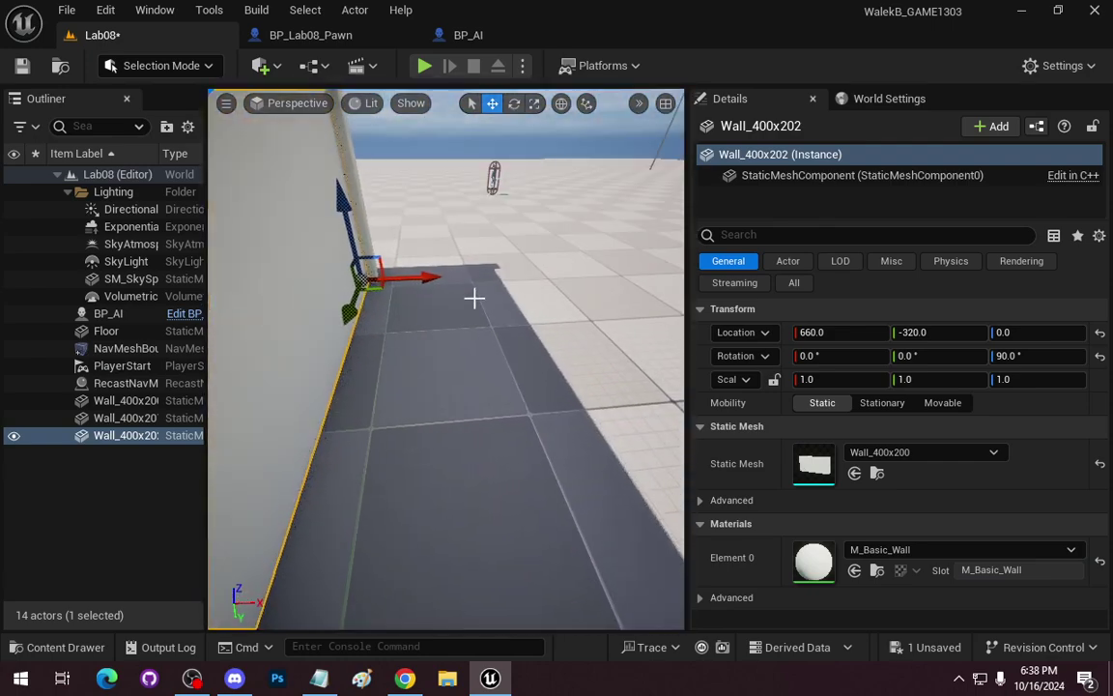
# Move the rotated wall at the end of the row to X 670, Y -310
pyautogui.moveTo(422, 278); pyautogui.dragTo(434, 278)
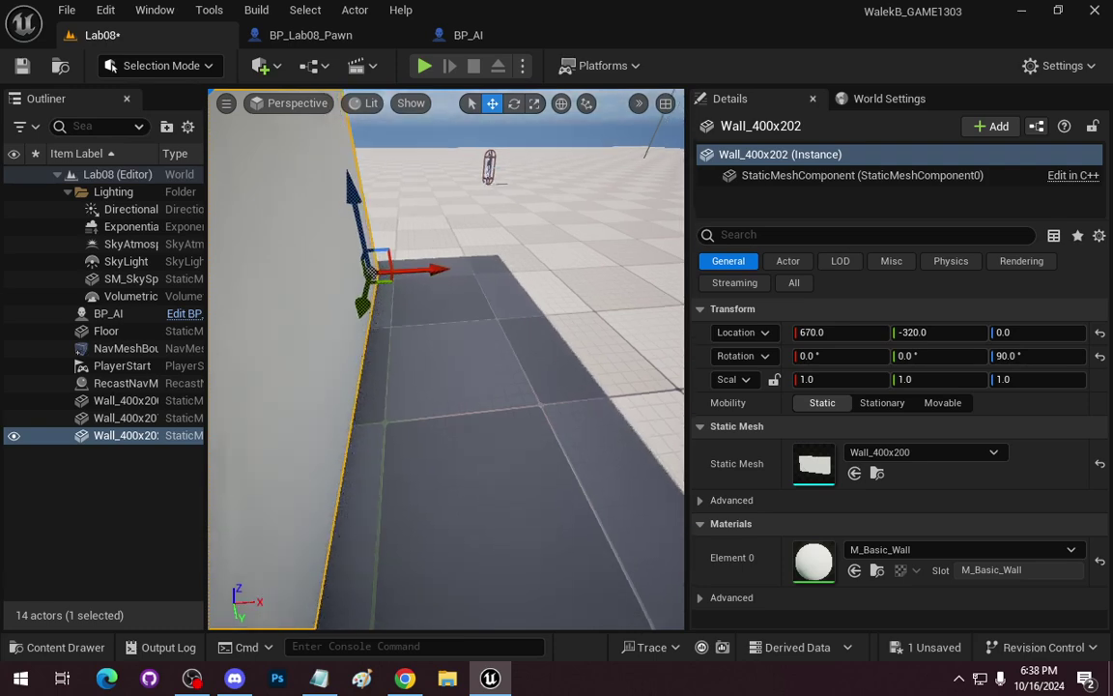
pyautogui.press('a')
pyautogui.moveTo(531, 241)
pyautogui.mouseDown()
pyautogui.moveTo(557, 248)
pyautogui.moveTo(547, 245)
pyautogui.mouseUp()
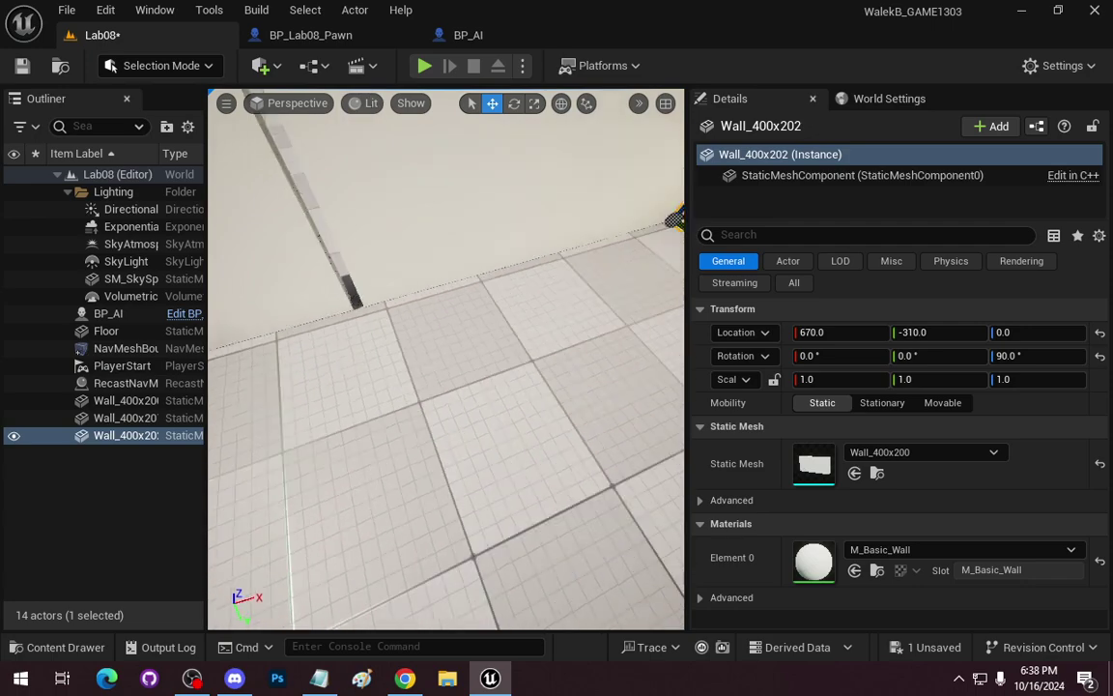
pyautogui.press('s')
# Move the second wall of the row along X to -120
pyautogui.click(365, 295)
pyautogui.press('a')
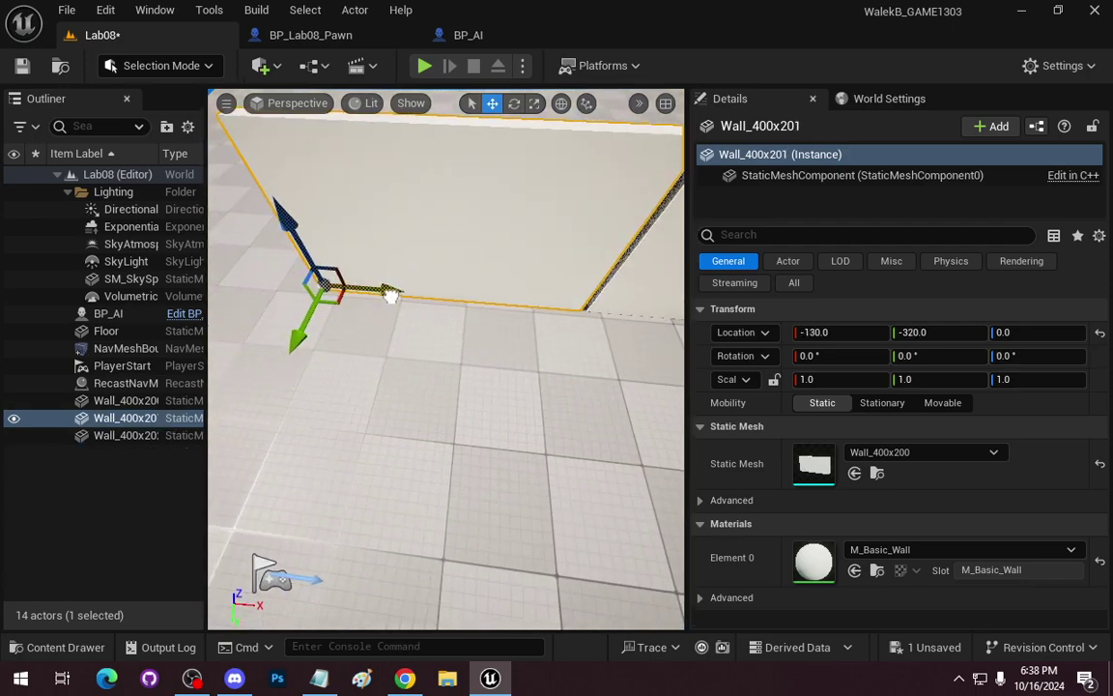
pyautogui.press('s')
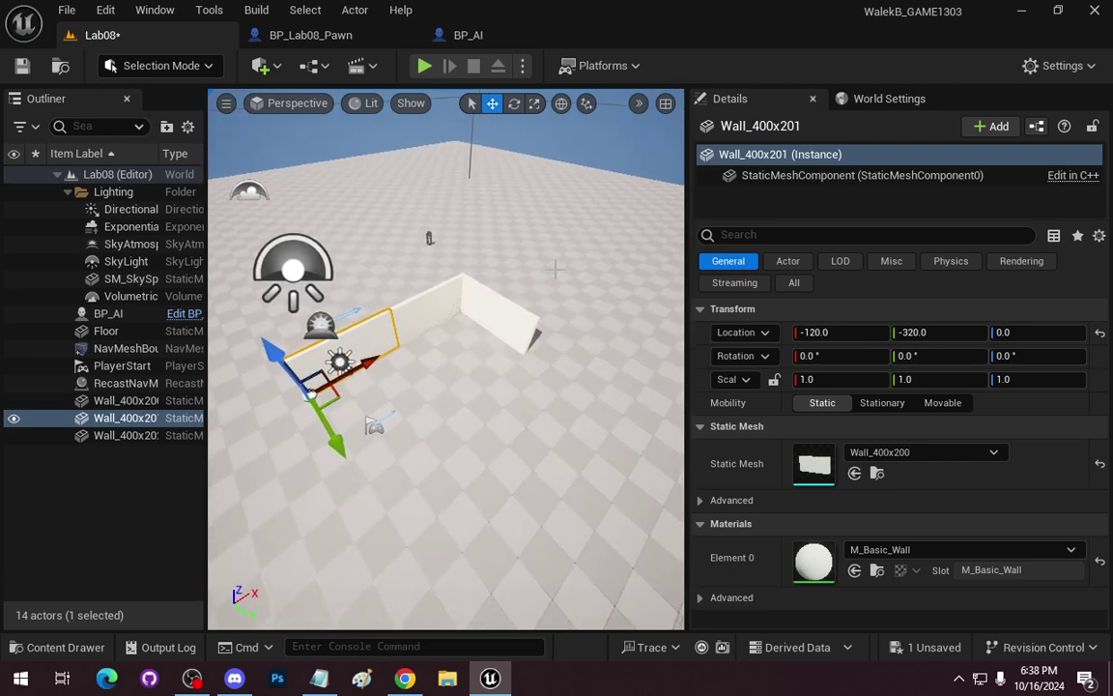
# Duplicate the first wall of the row to the other end of the rotated wall, at X 290, Y 80
pyautogui.click(512, 315)
pyautogui.click(422, 316)
pyautogui.moveTo(422, 316); pyautogui.dragTo(450, 333)
pyautogui.moveTo(442, 380); pyautogui.dragTo(509, 474)
pyautogui.rightClick(510, 474)
pyautogui.press('w')
pyautogui.press('a')
pyautogui.press('d')
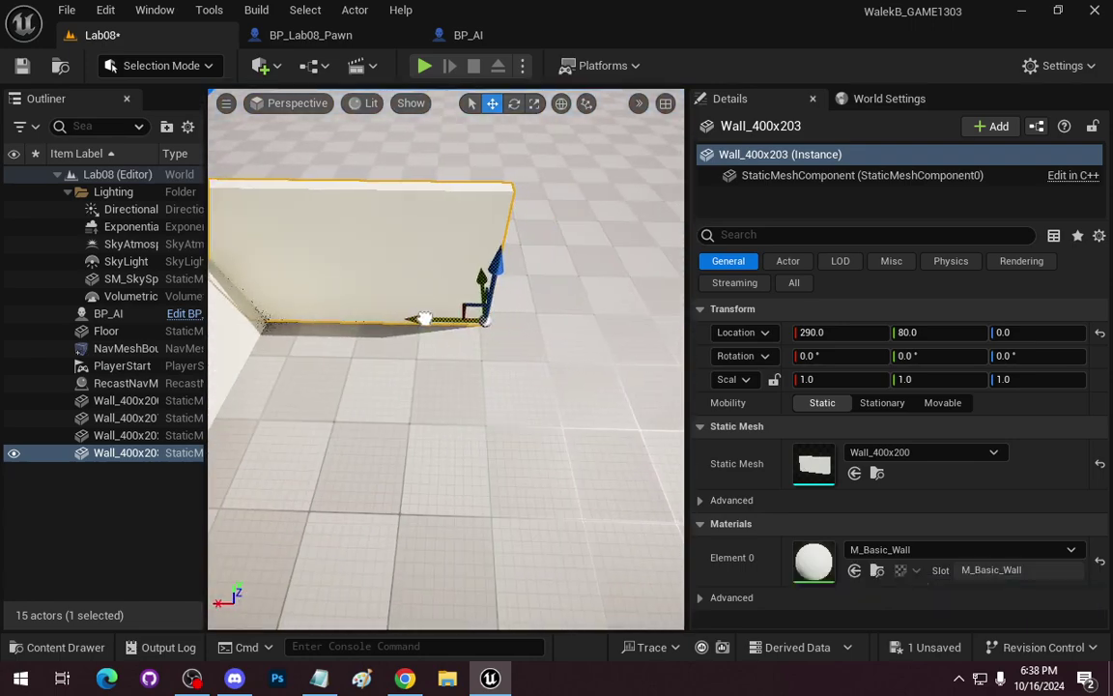
# Adjust the new parallel wall to X 270, Y 100 so it lines up with the rotated wall's end
pyautogui.moveTo(423, 318); pyautogui.dragTo(440, 319)
pyautogui.rightClick(331, 290)
pyautogui.press('a')
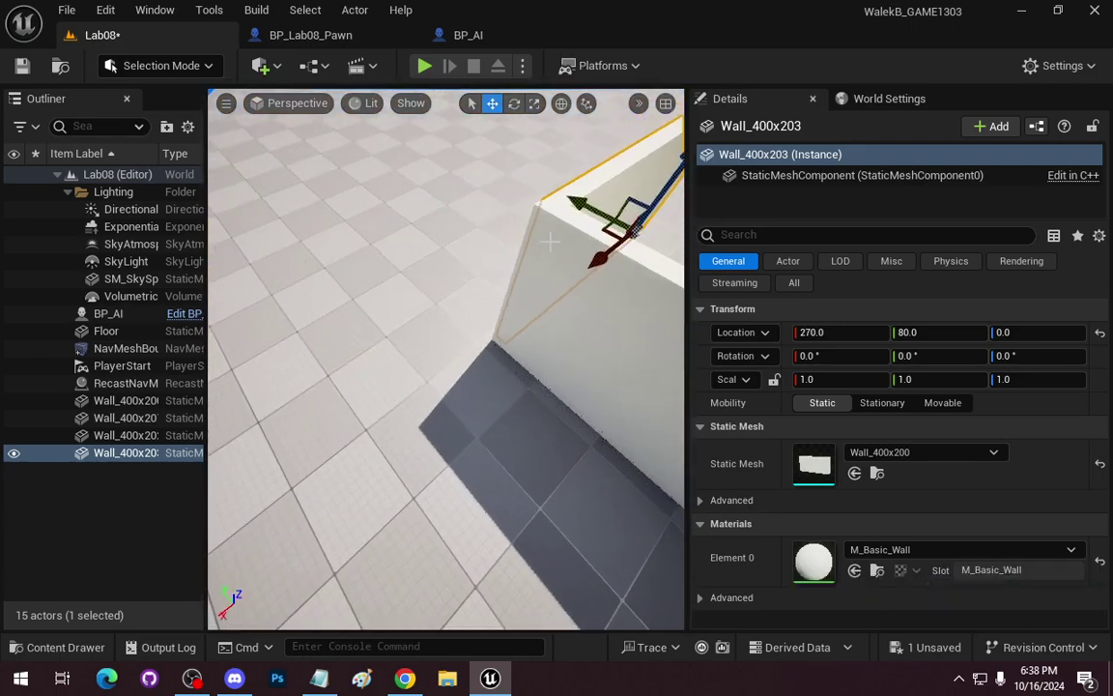
pyautogui.moveTo(545, 245); pyautogui.dragTo(545, 224)
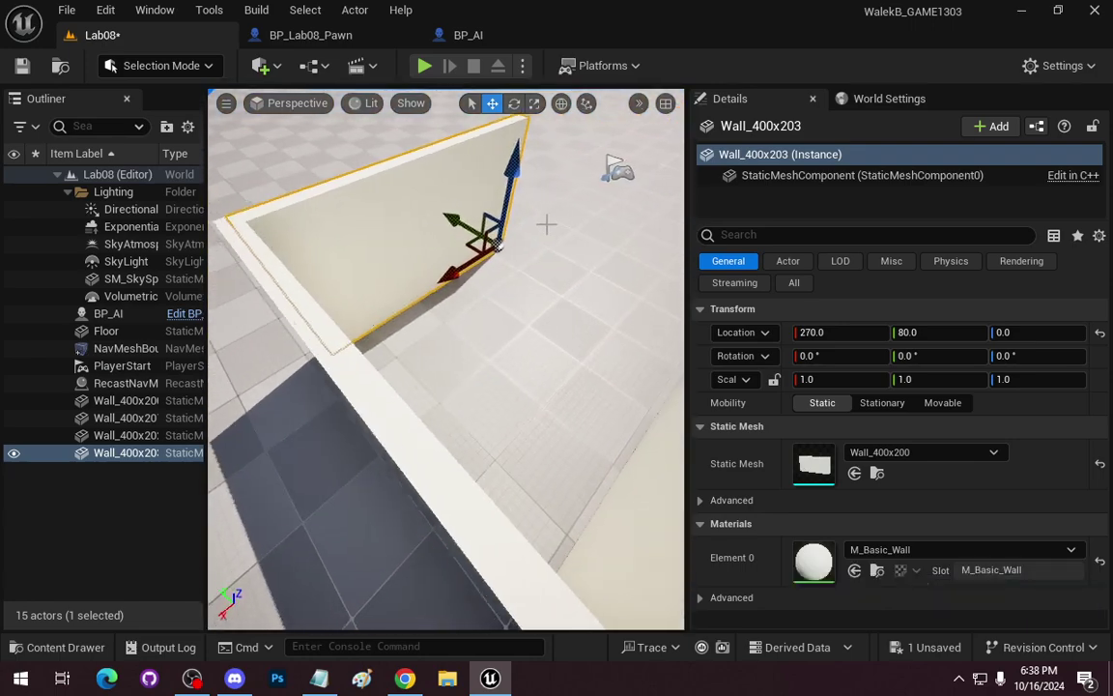
pyautogui.rightClick(445, 218)
pyautogui.press('d')
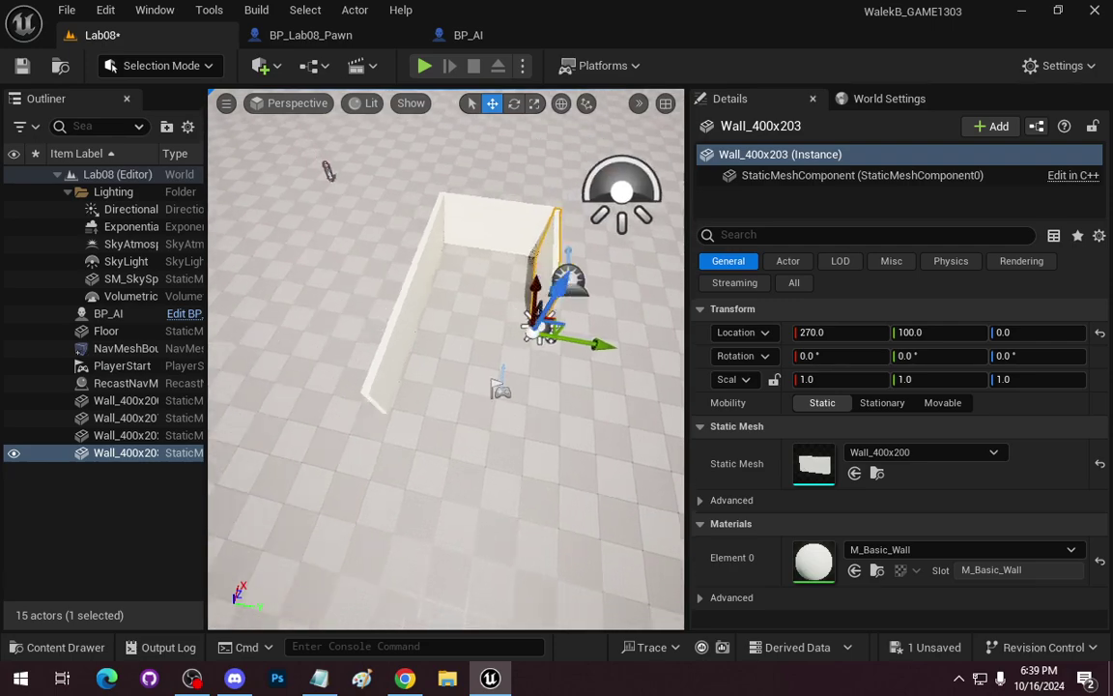
# Play-test the level, running around and into the three-sided enclosure to check how BP_AI follows, and end the session
pyautogui.click(423, 65)
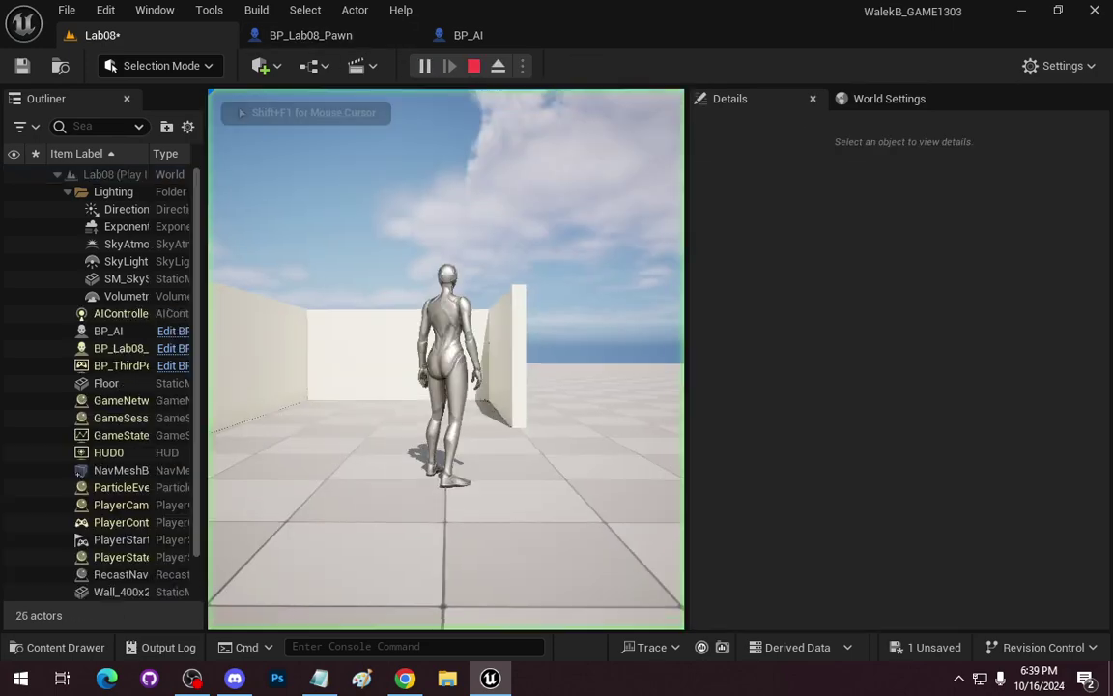
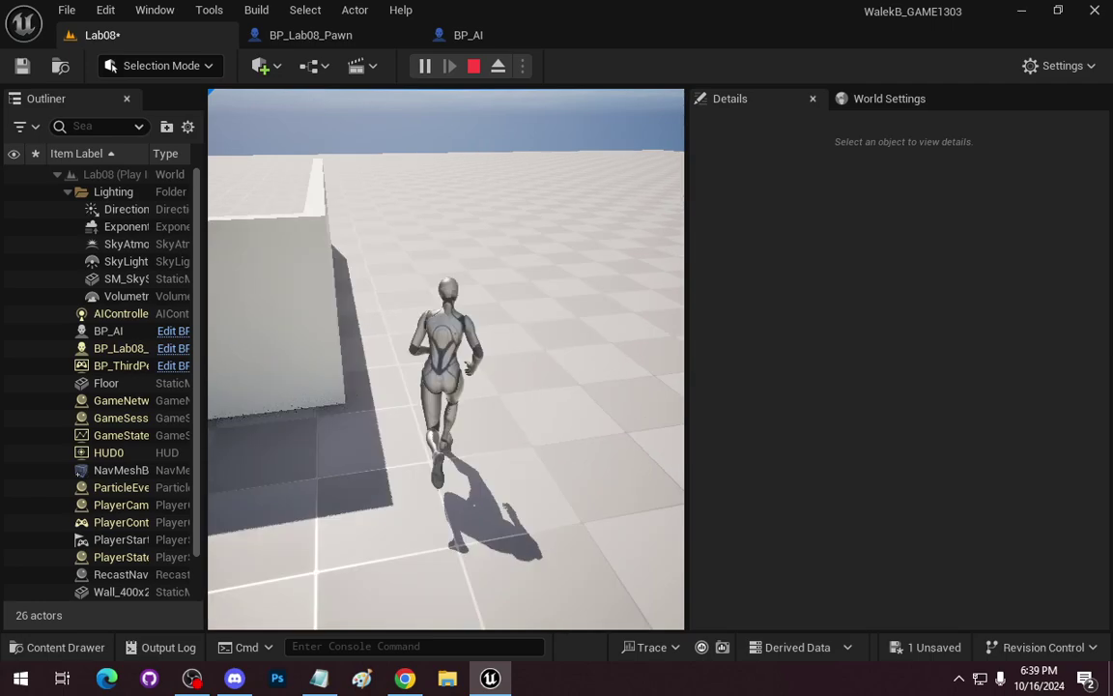
pyautogui.press('d')
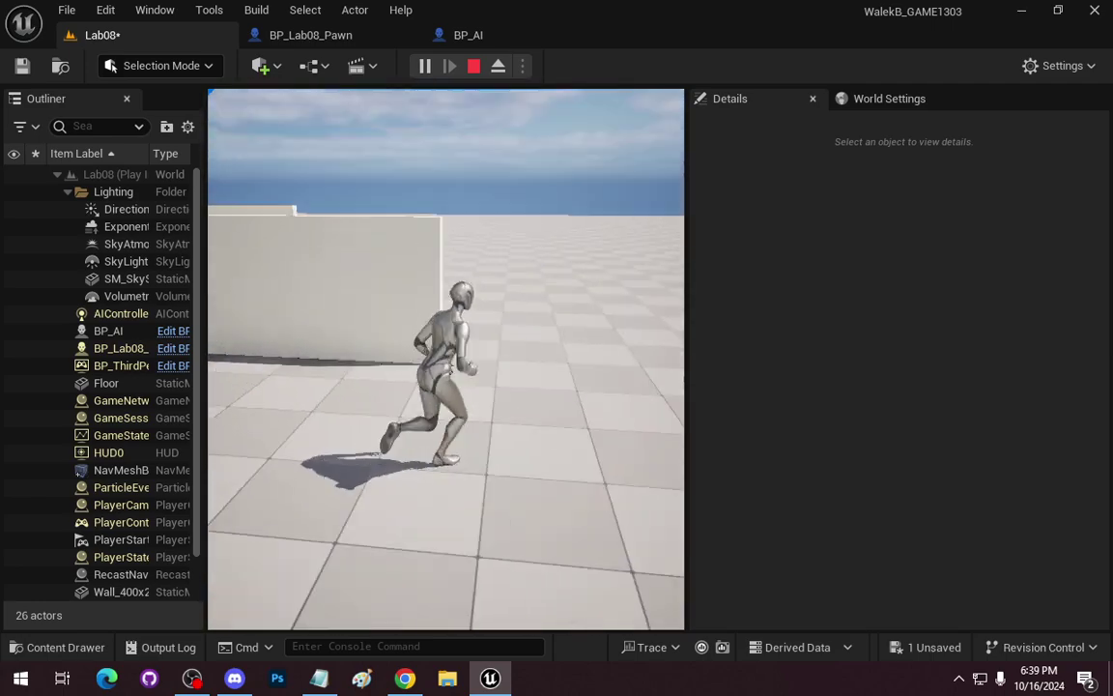
pyautogui.press('space')
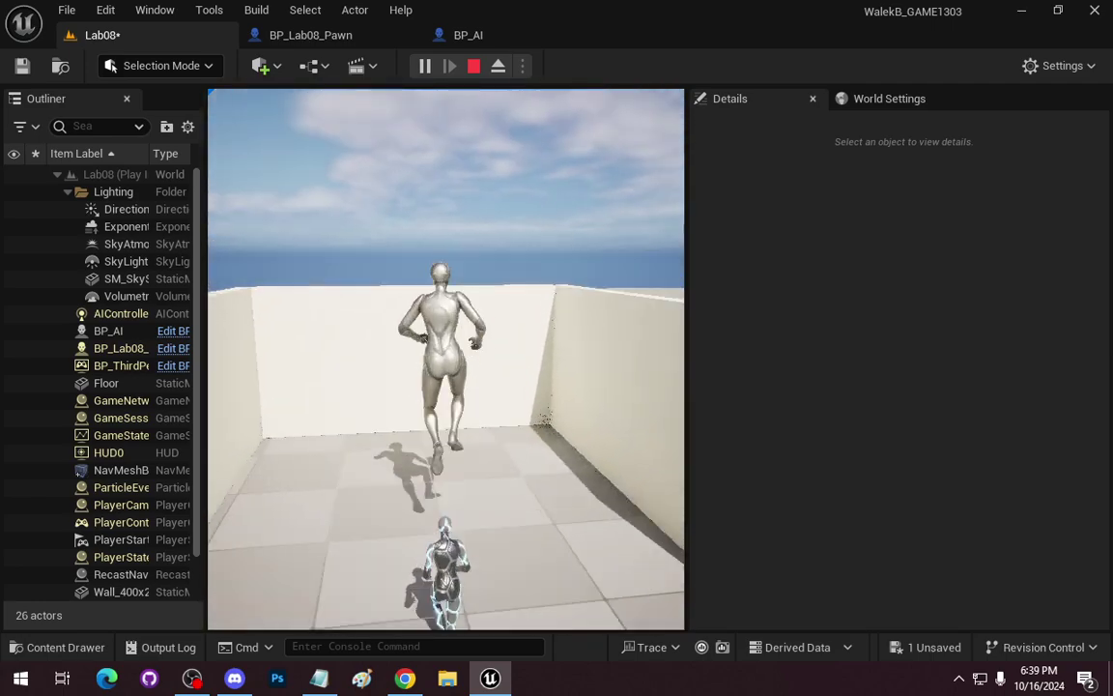
pyautogui.press('Escape')
# Duplicate the rotated end wall, placing the copy at X 680, Y -300
pyautogui.press('f')
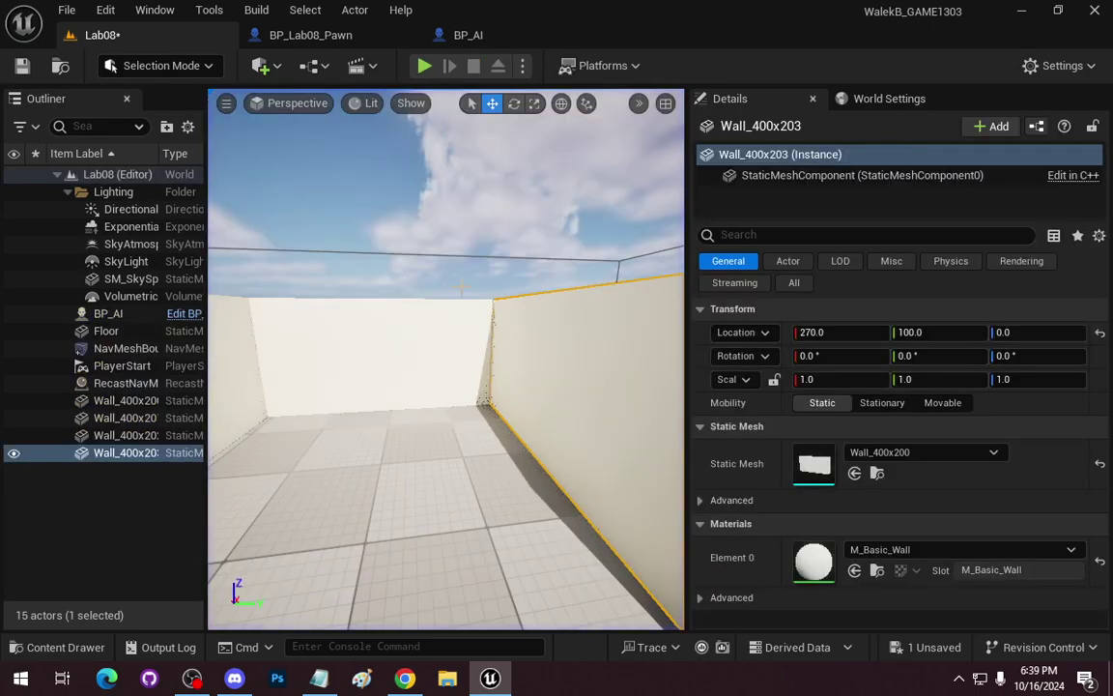
pyautogui.click(424, 294)
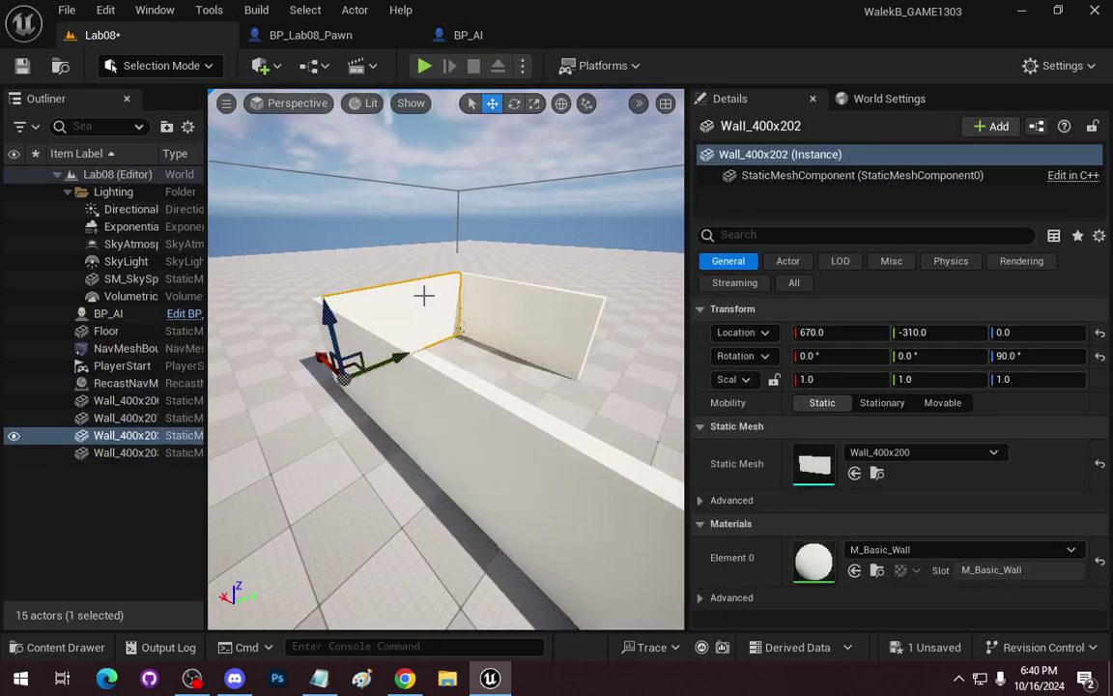
pyautogui.hotkey('ctrl', 'd')
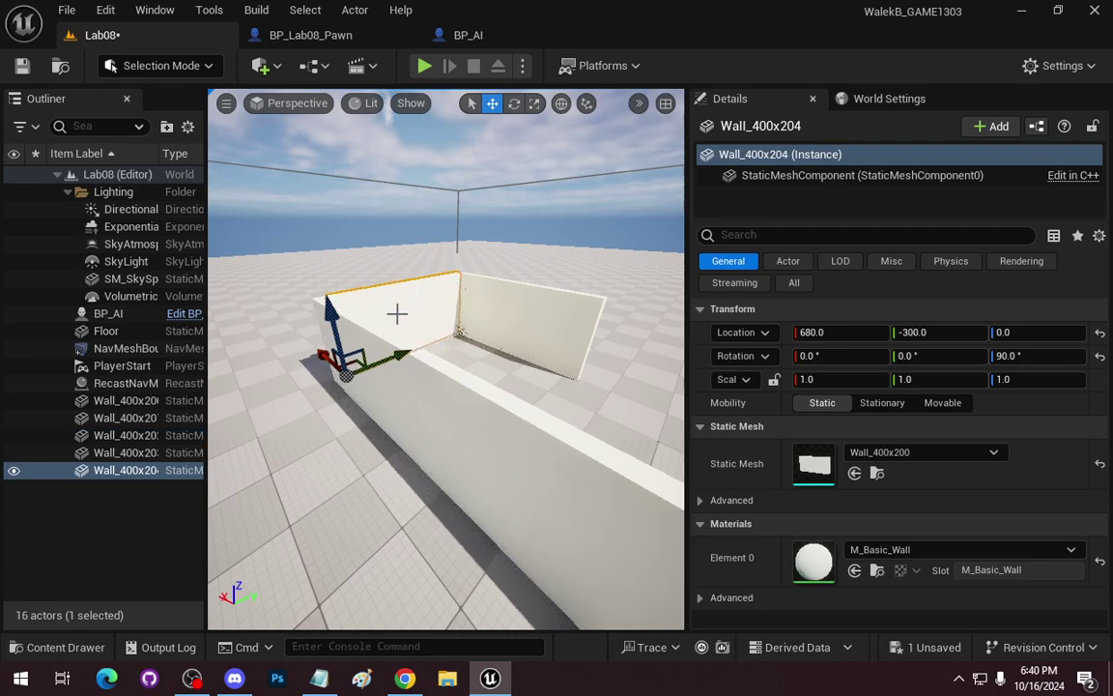
pyautogui.click(929, 357)
pyautogui.write('90')
pyautogui.press('Return')
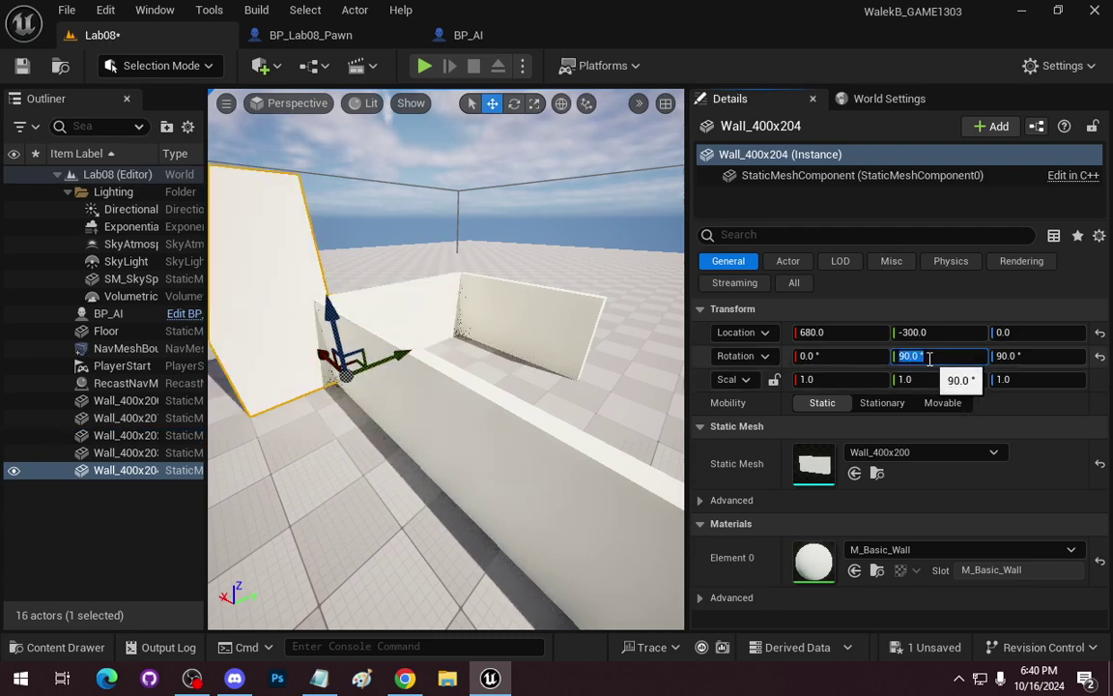
pyautogui.write('0')
pyautogui.press('Return')
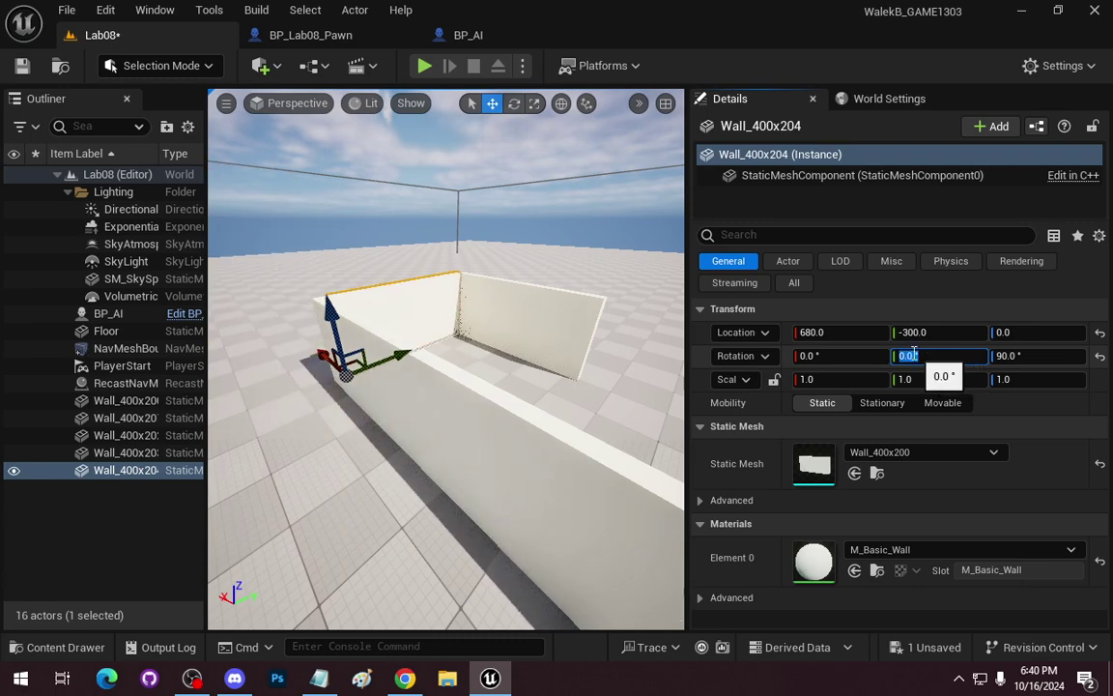
# Lay the duplicated wall flat with an X rotation of 90° and raise it to Z 130 as a platform between the walls
pyautogui.click(819, 356)
pyautogui.write('90')
pyautogui.press('Return')
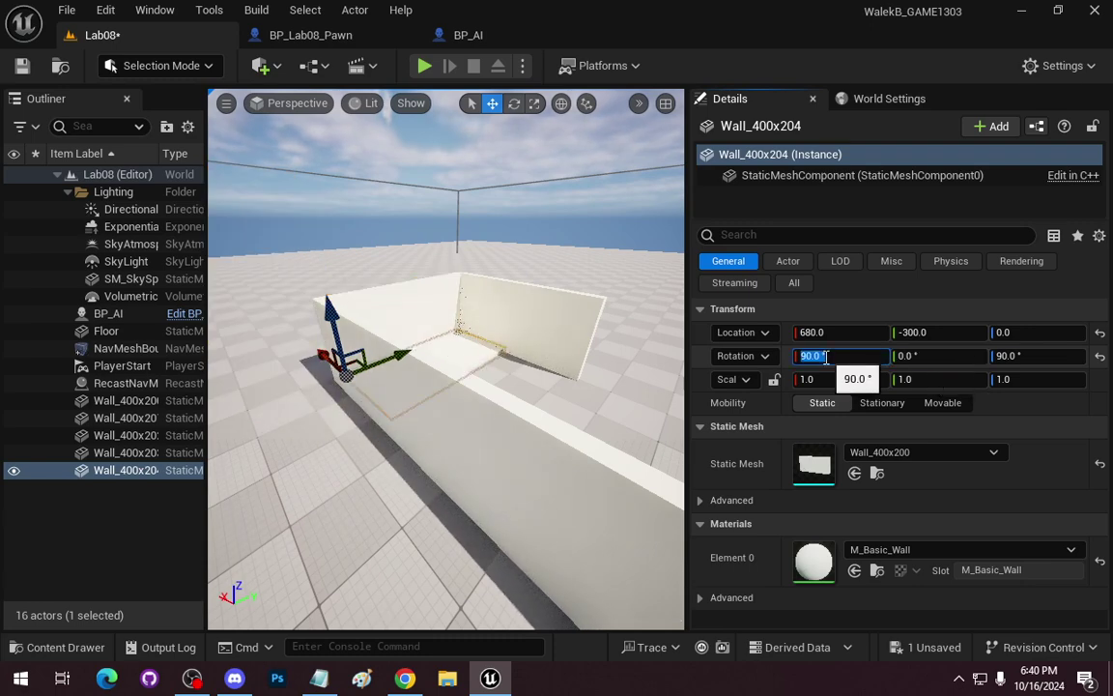
pyautogui.moveTo(330, 315); pyautogui.dragTo(329, 299)
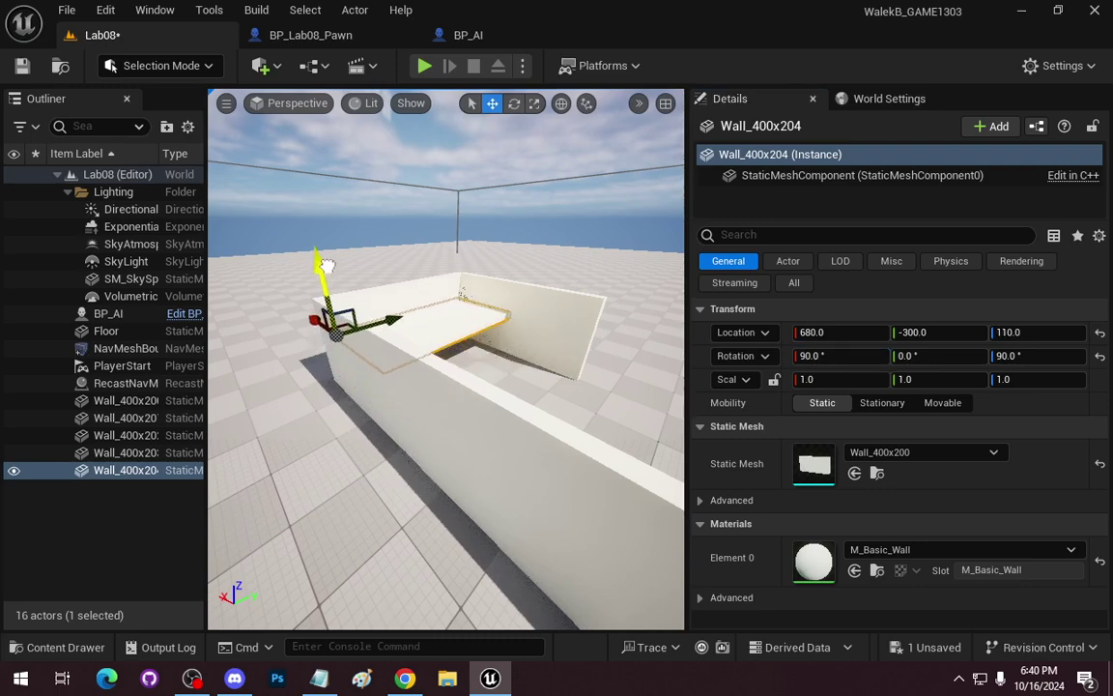
pyautogui.moveTo(329, 254); pyautogui.dragTo(330, 250)
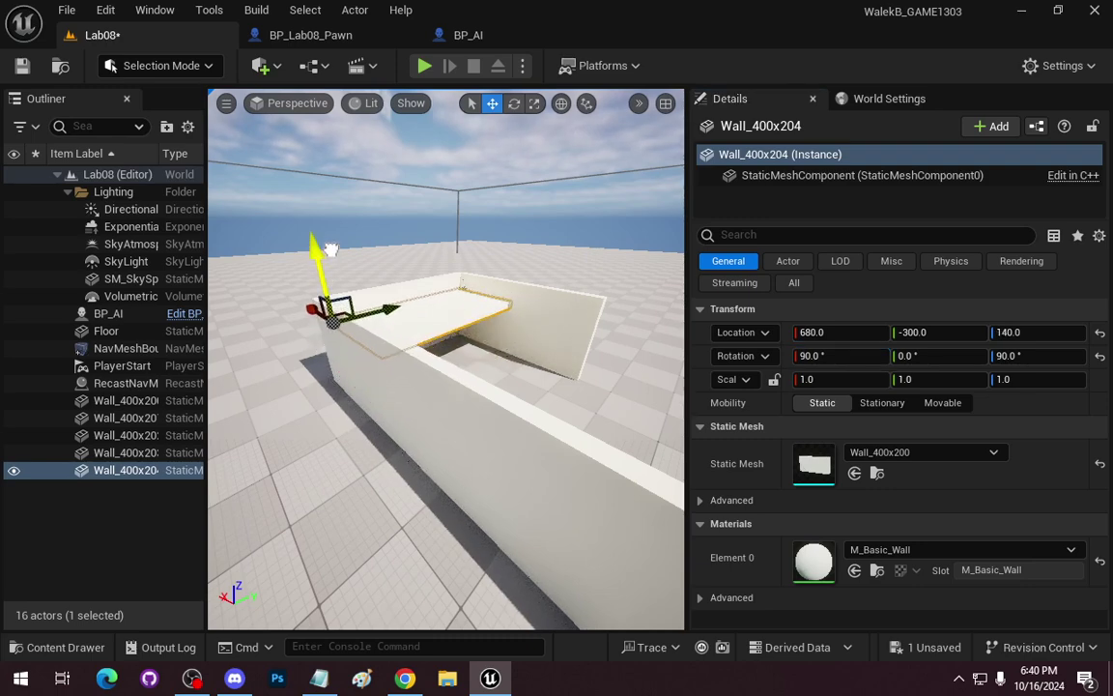
# Play-test the level, running into the enclosure and jumping onto the raised platform and over the wall with BP_AI following
pyautogui.click(426, 66)
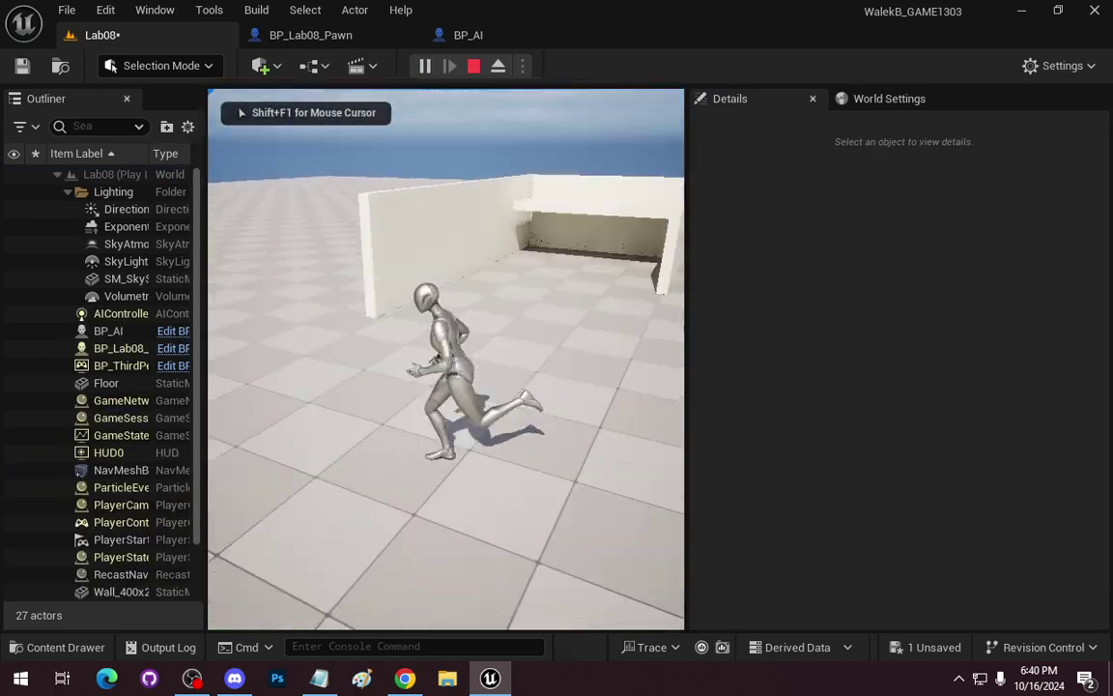
pyautogui.press('a')
pyautogui.press('w')
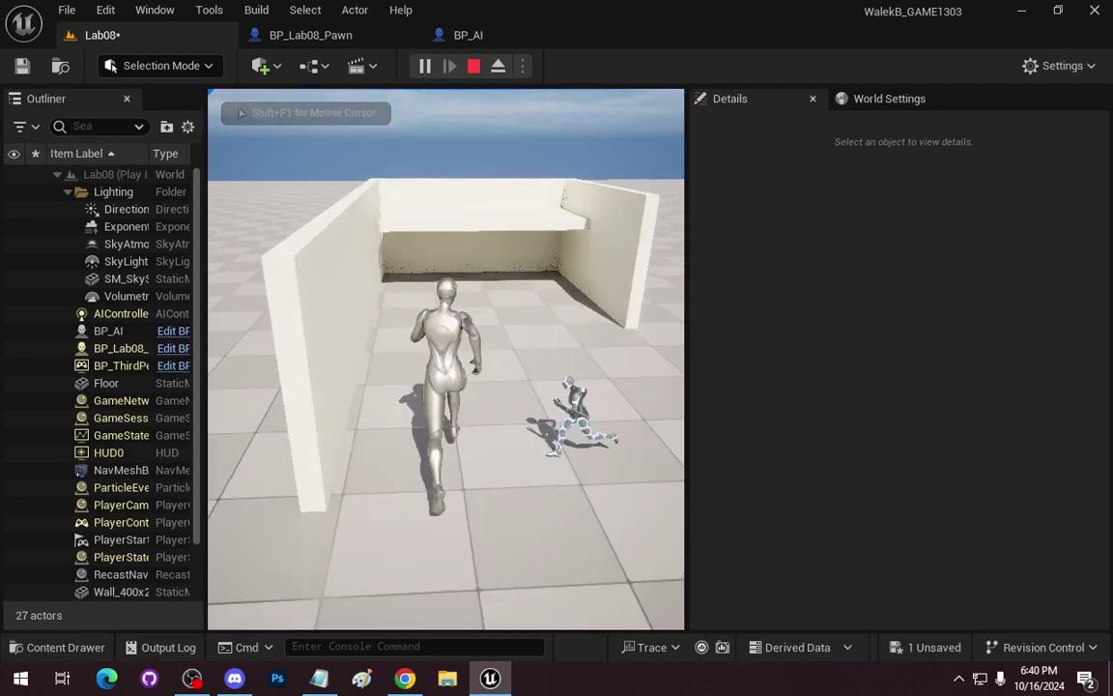
pyautogui.press('space')
pyautogui.press('w')
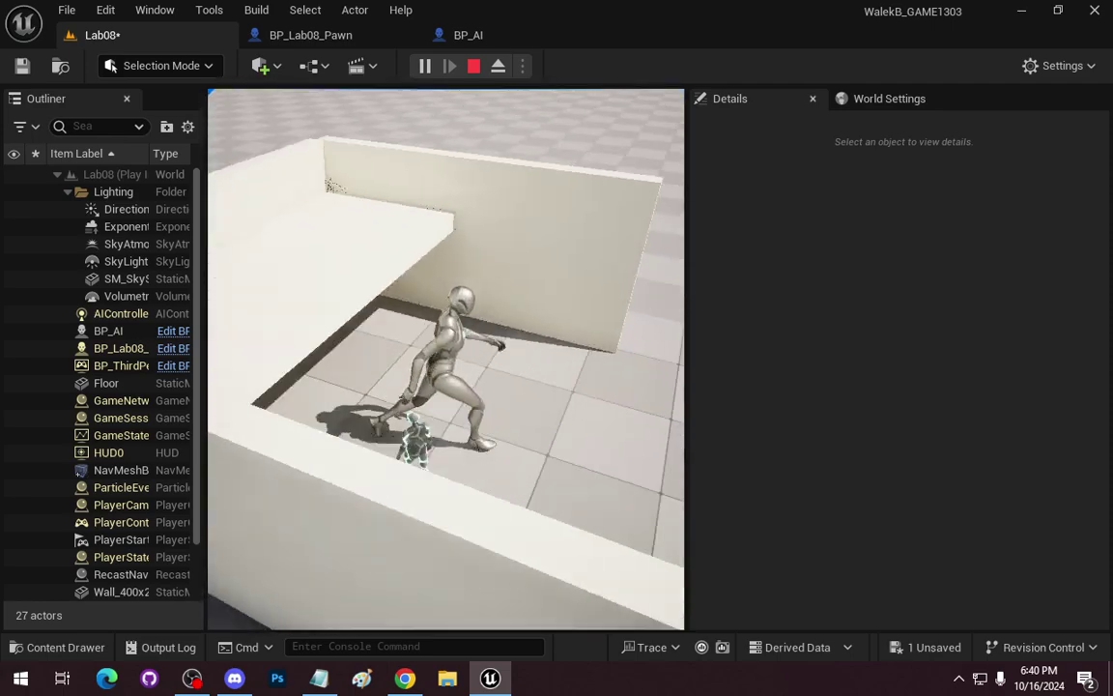
pyautogui.press('space')
pyautogui.press('space')
pyautogui.press('w')
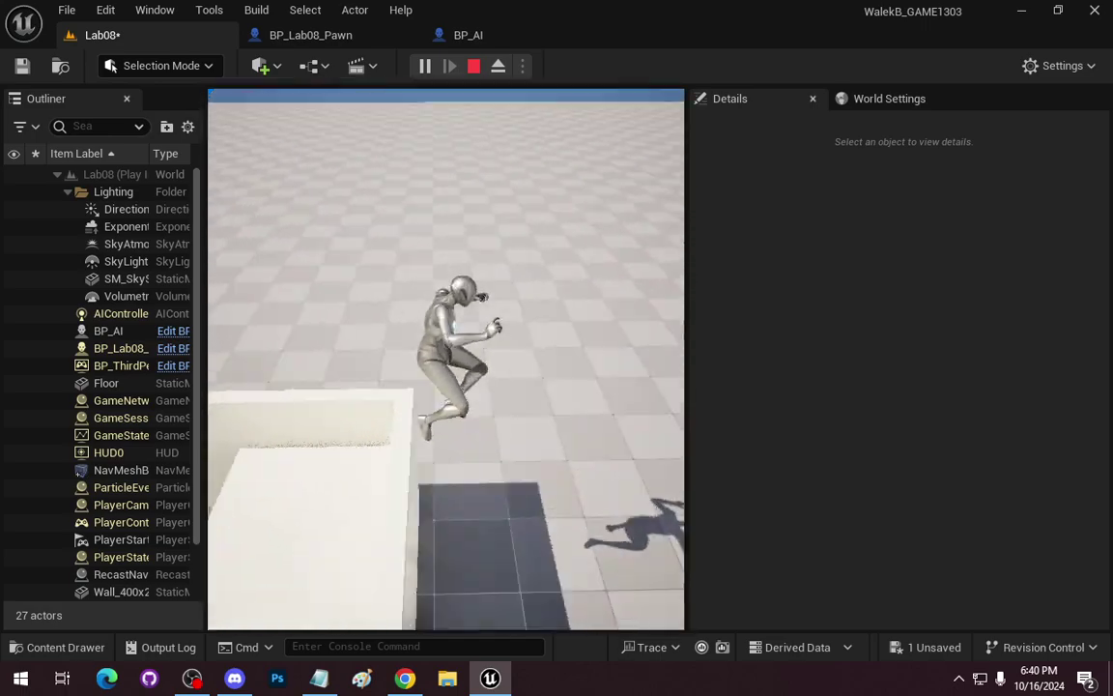
# Run around the outside of the enclosure and back to its opening to observe BP_AI, and end the play session
pyautogui.press('s')
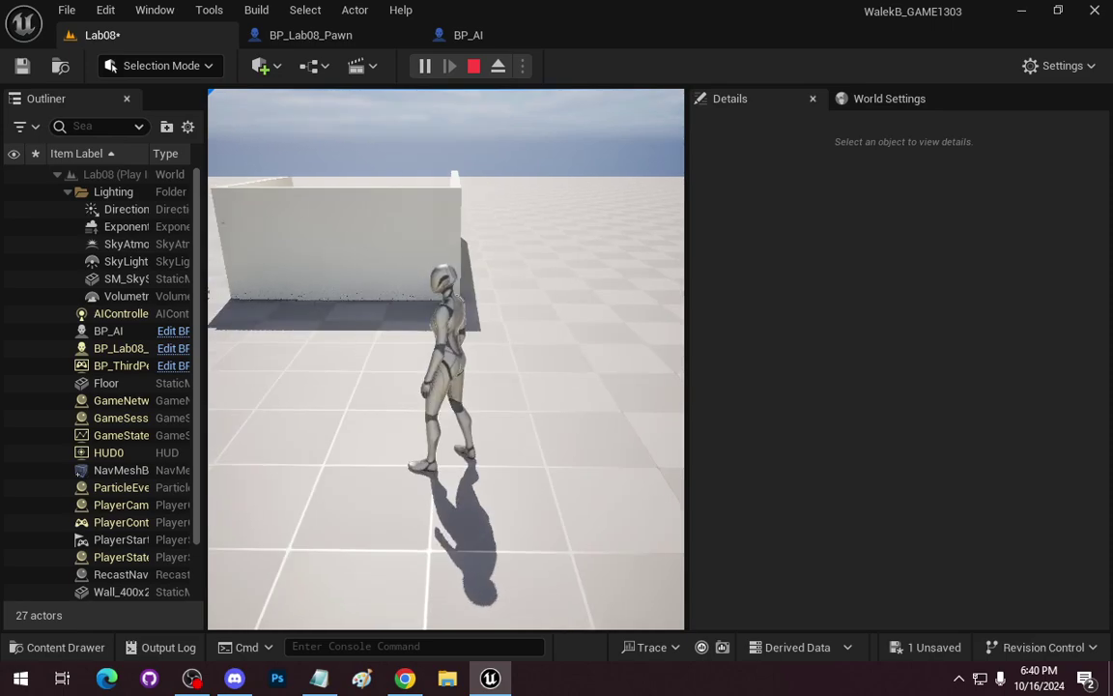
pyautogui.press('w')
pyautogui.press('d')
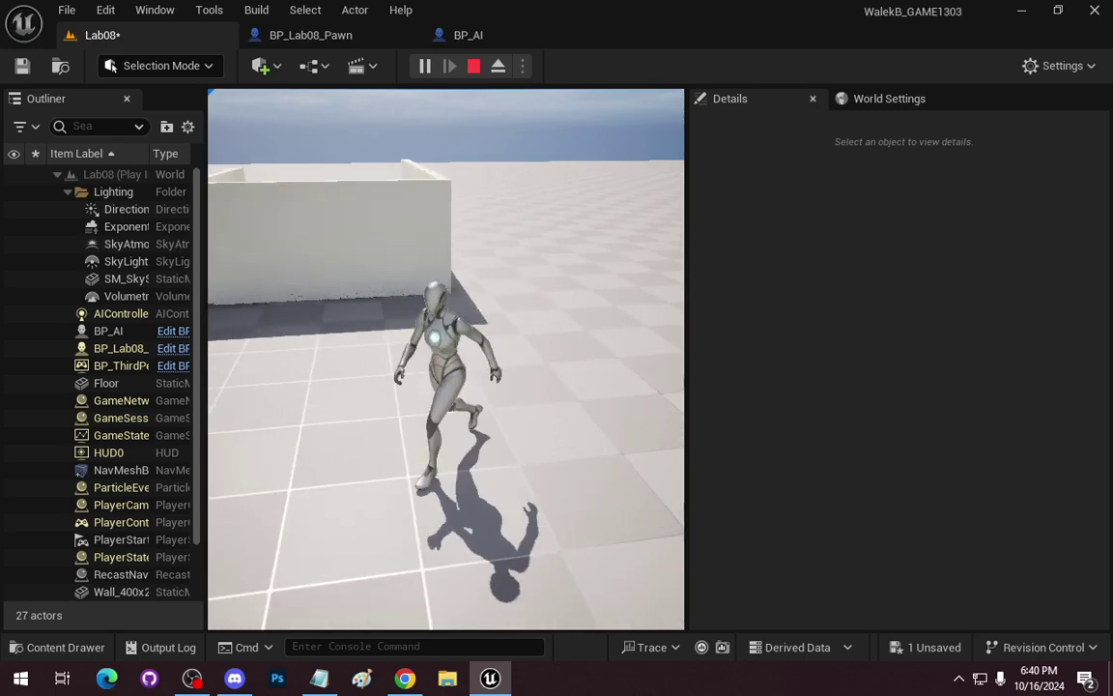
pyautogui.press('a')
pyautogui.press('w')
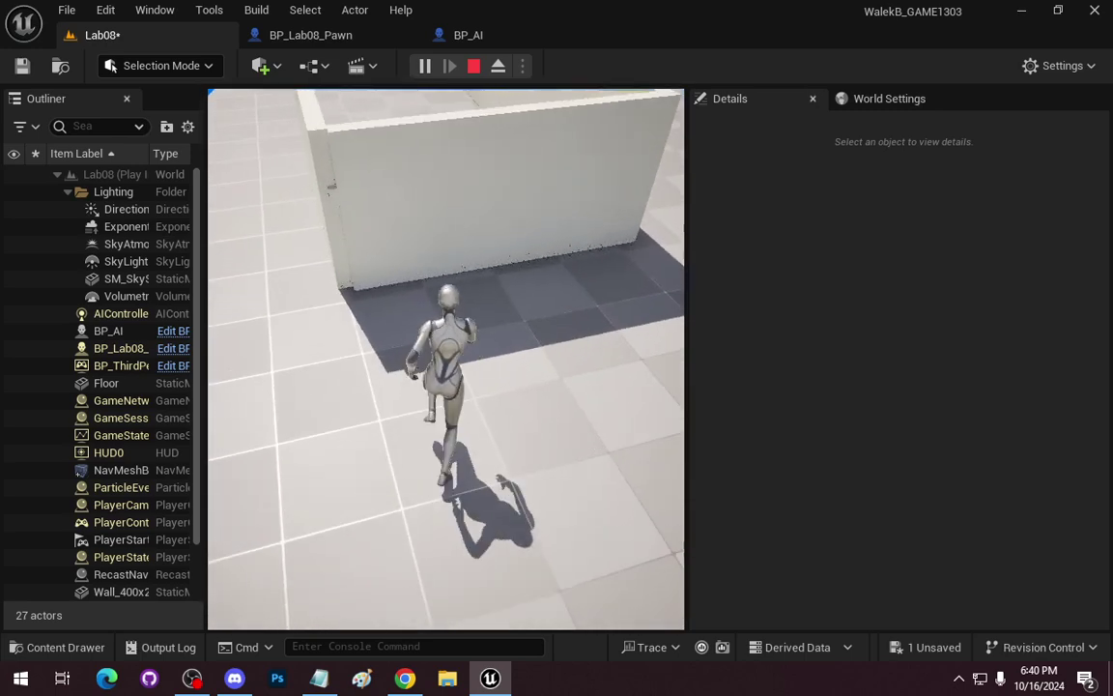
pyautogui.press('s')
pyautogui.press('a')
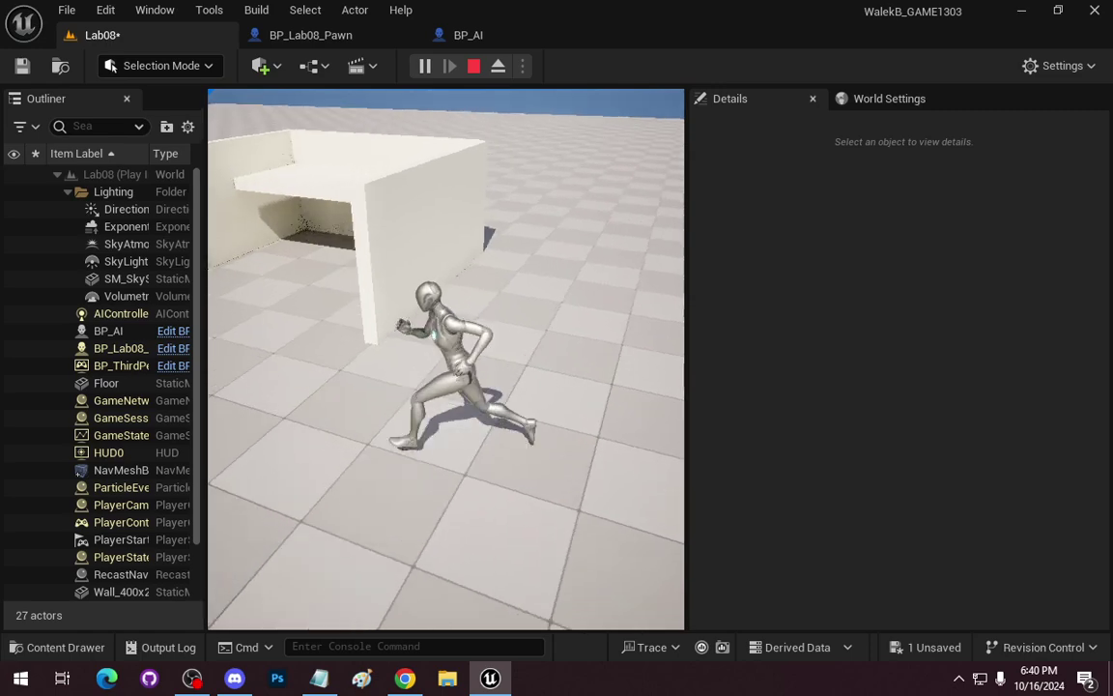
pyautogui.press('a')
pyautogui.press('w')
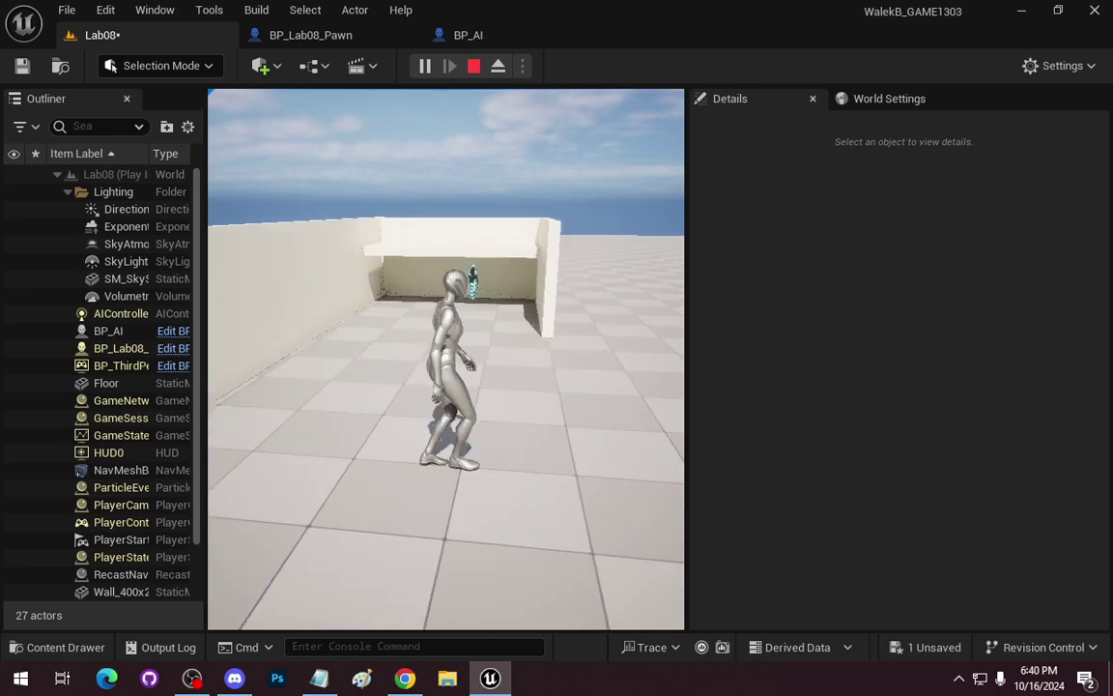
pyautogui.press('Escape')
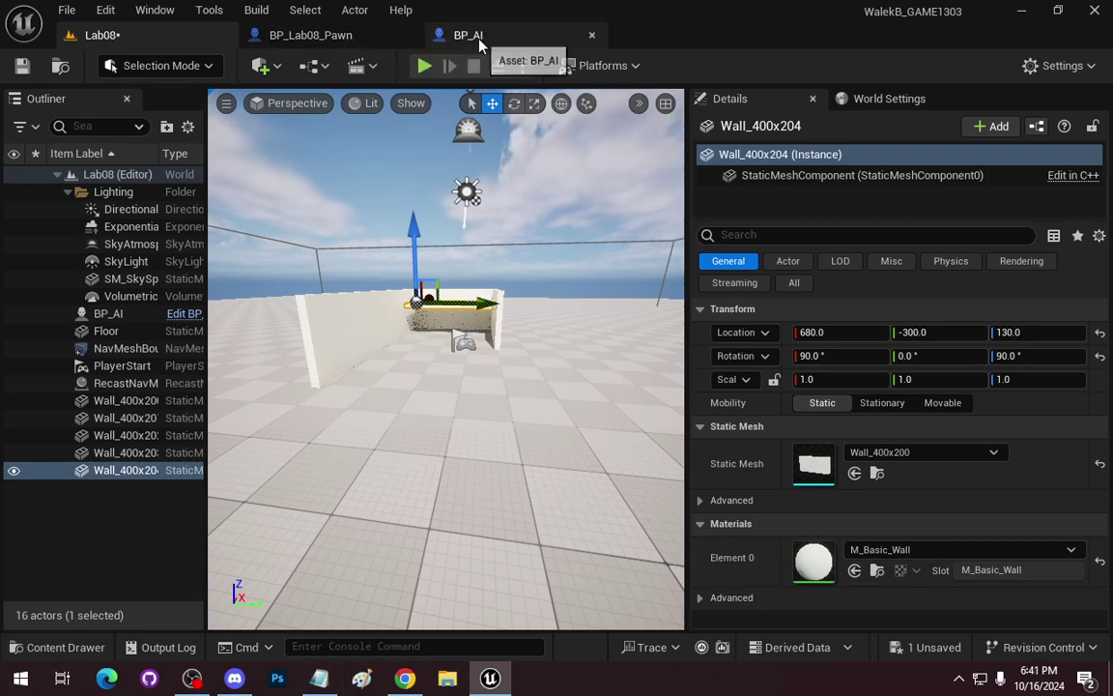
# In BP_AI's event graph, shift the Play Sound at Location, Delay, Wait to Chase Again and Get Actor Location nodes away from AI MoveTo to make room
pyautogui.click(431, 33)
pyautogui.moveTo(550, 361); pyautogui.dragTo(741, 328)
pyautogui.moveTo(281, 410); pyautogui.dragTo(461, 416)
pyautogui.moveTo(487, 357); pyautogui.dragTo(394, 321)
pyautogui.moveTo(595, 442); pyautogui.dragTo(562, 438)
pyautogui.scroll(-3, 590, 452)
pyautogui.moveTo(687, 497); pyautogui.dragTo(490, 449)
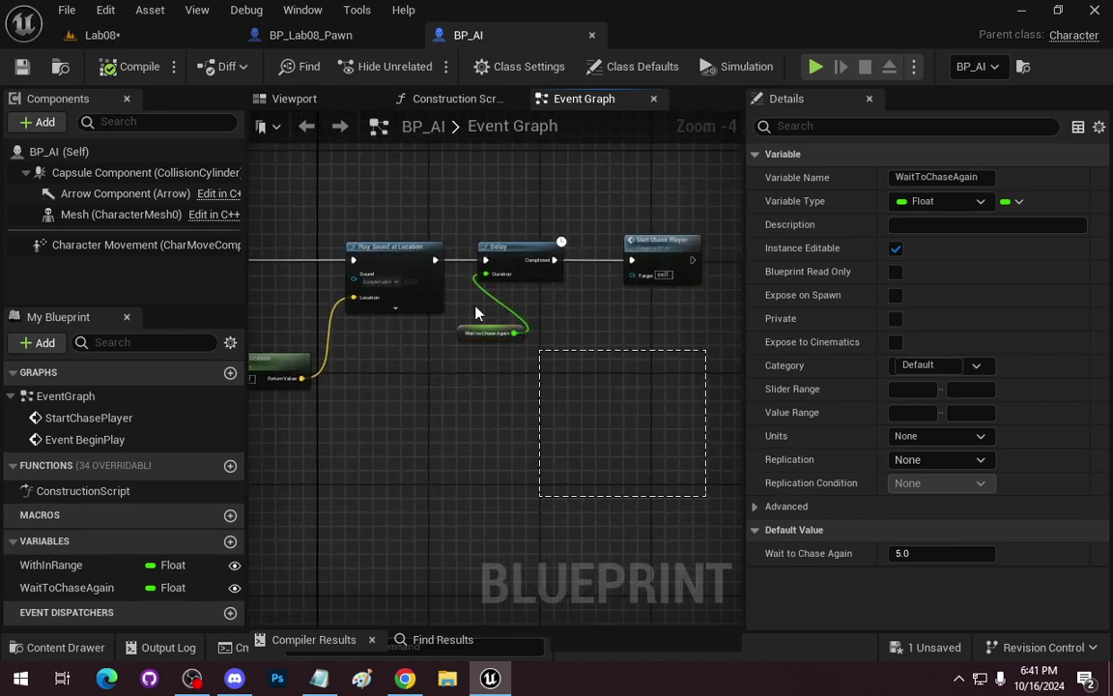
pyautogui.moveTo(600, 399); pyautogui.dragTo(341, 219)
pyautogui.moveTo(402, 248); pyautogui.dragTo(595, 255)
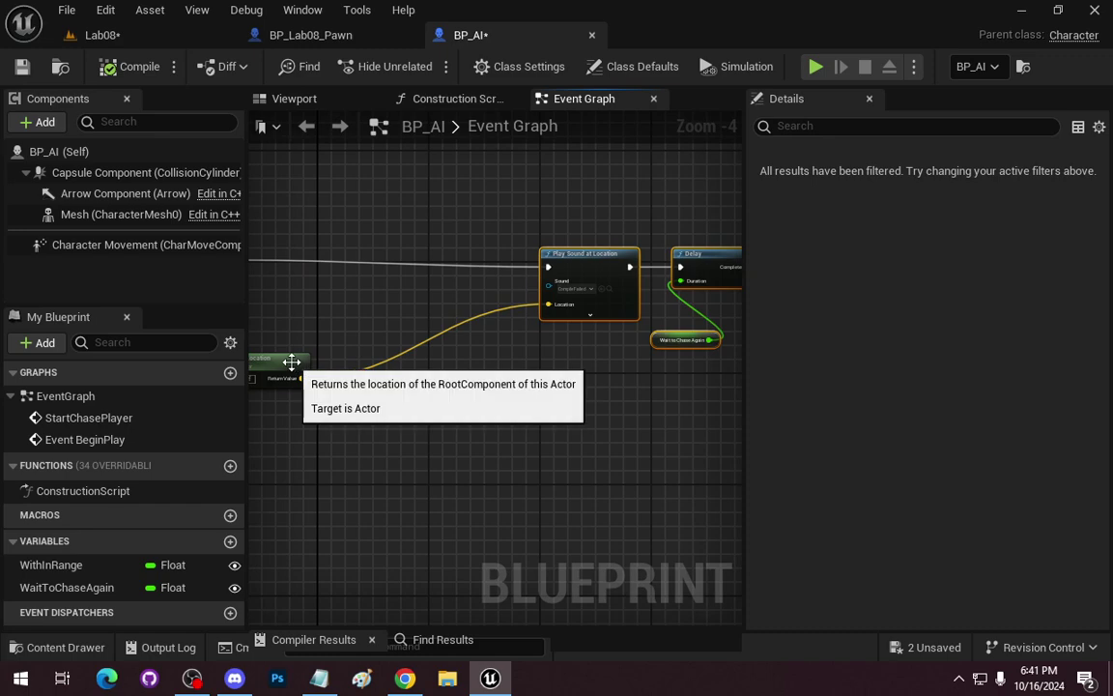
pyautogui.moveTo(292, 362); pyautogui.dragTo(526, 379)
# Add a Switch on EPathFollowingResult node from AI MoveTo's Movement Result and position it beside AI MoveTo
pyautogui.moveTo(382, 372); pyautogui.dragTo(662, 379)
pyautogui.scroll(2, 501, 357)
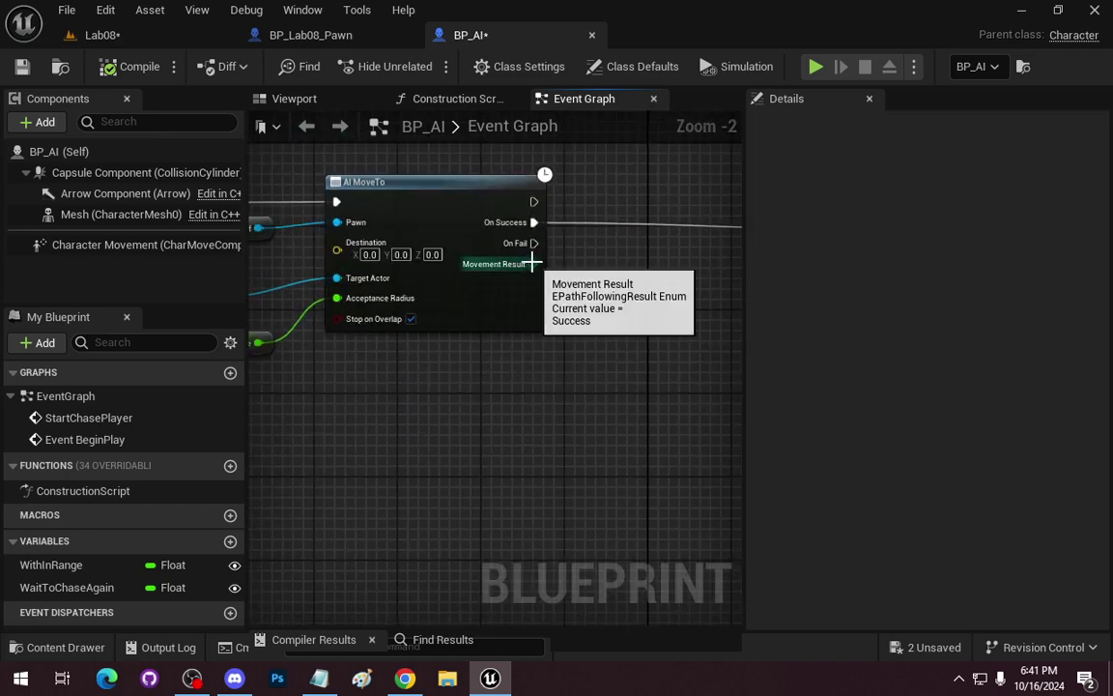
pyautogui.moveTo(530, 261); pyautogui.dragTo(607, 259)
pyautogui.write('swit')
pyautogui.press('Return')
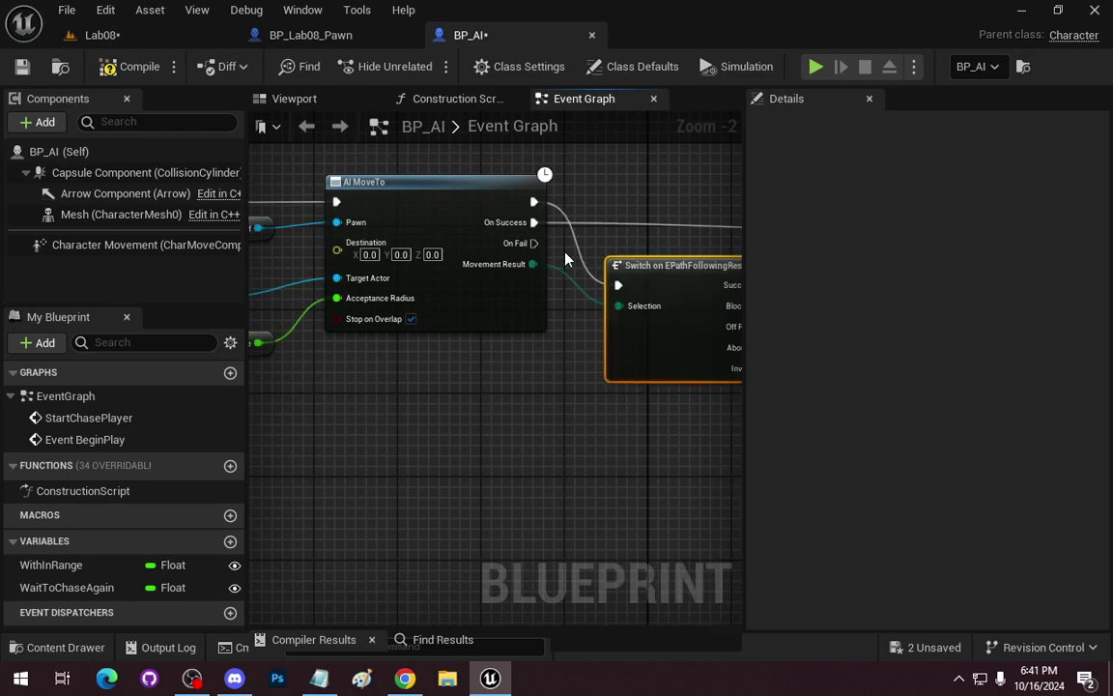
pyautogui.moveTo(651, 284); pyautogui.dragTo(492, 362)
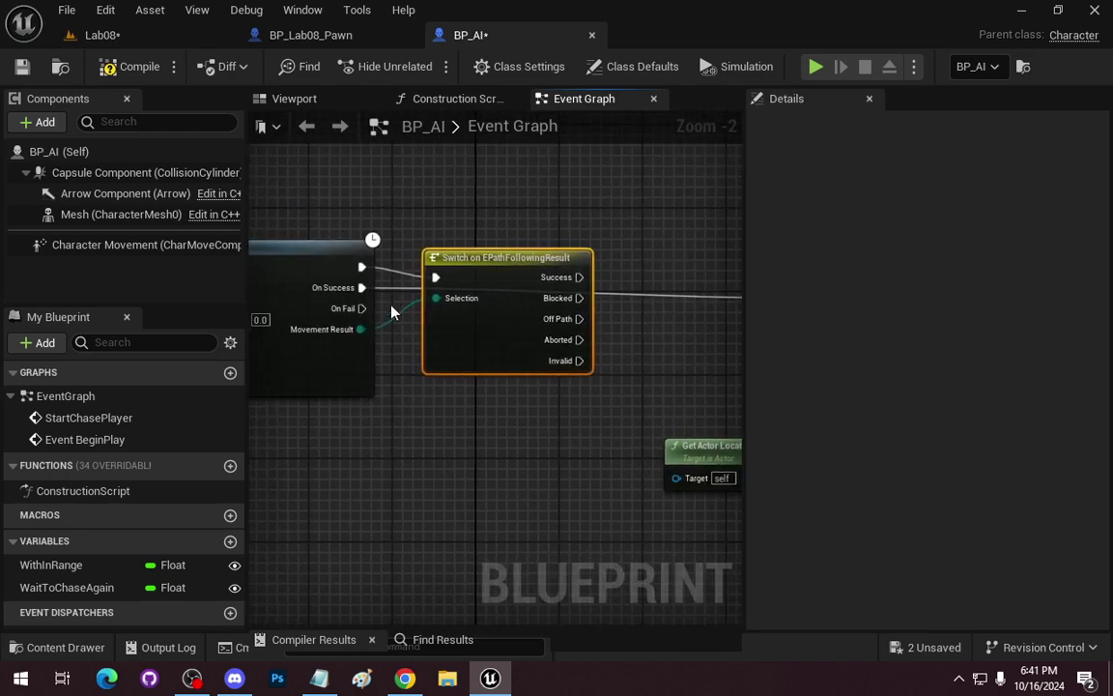
# Break AI MoveTo's On Success link and connect the switch's Success output to Play Sound at Location
pyautogui.rightClick(362, 287)
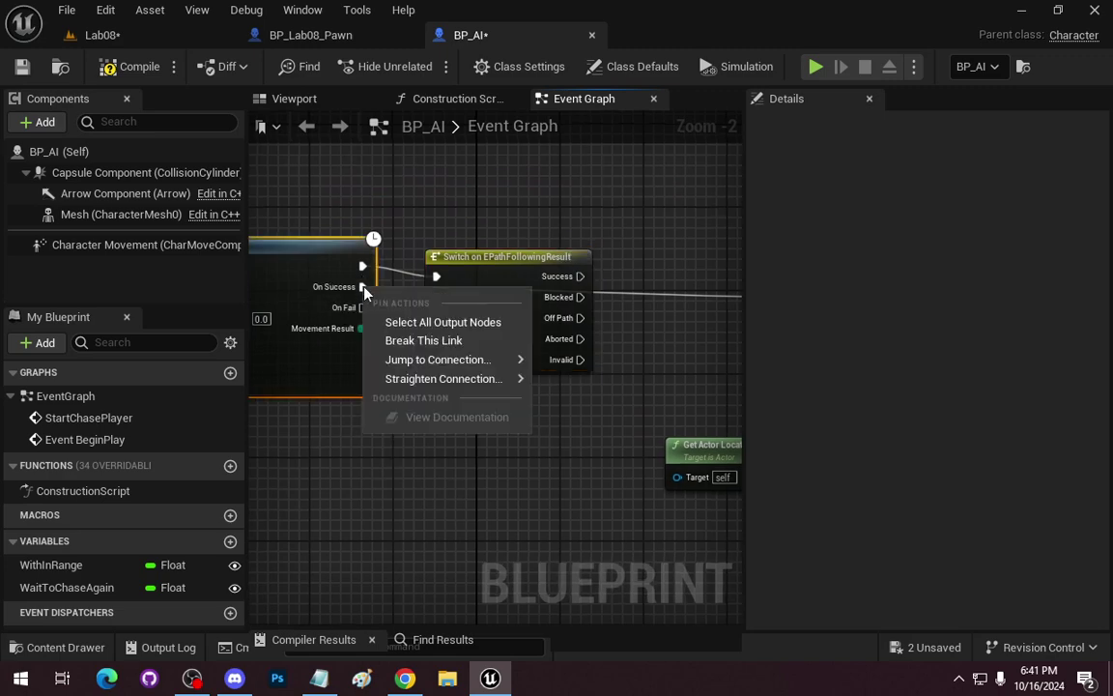
pyautogui.click(443, 341)
pyautogui.moveTo(652, 344); pyautogui.dragTo(433, 339)
pyautogui.moveTo(367, 279); pyautogui.dragTo(604, 292)
pyautogui.moveTo(448, 324); pyautogui.dragTo(470, 246)
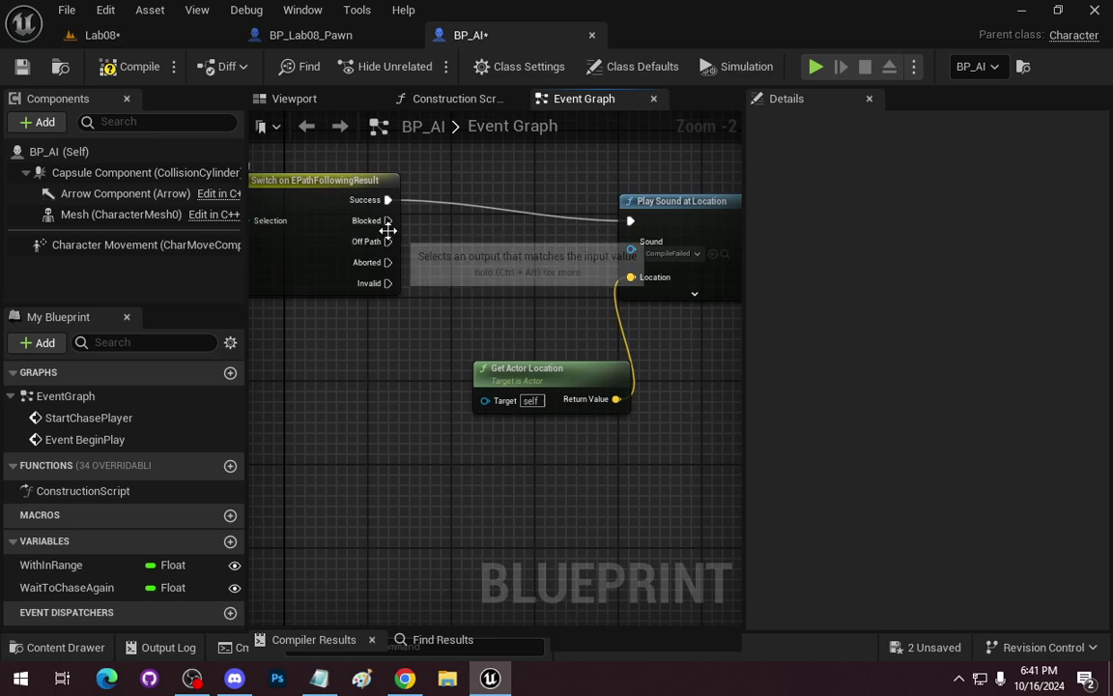
# Add a Print String node to the switch's Blocked output and set its In String to "blocked"
pyautogui.moveTo(388, 221); pyautogui.dragTo(442, 228)
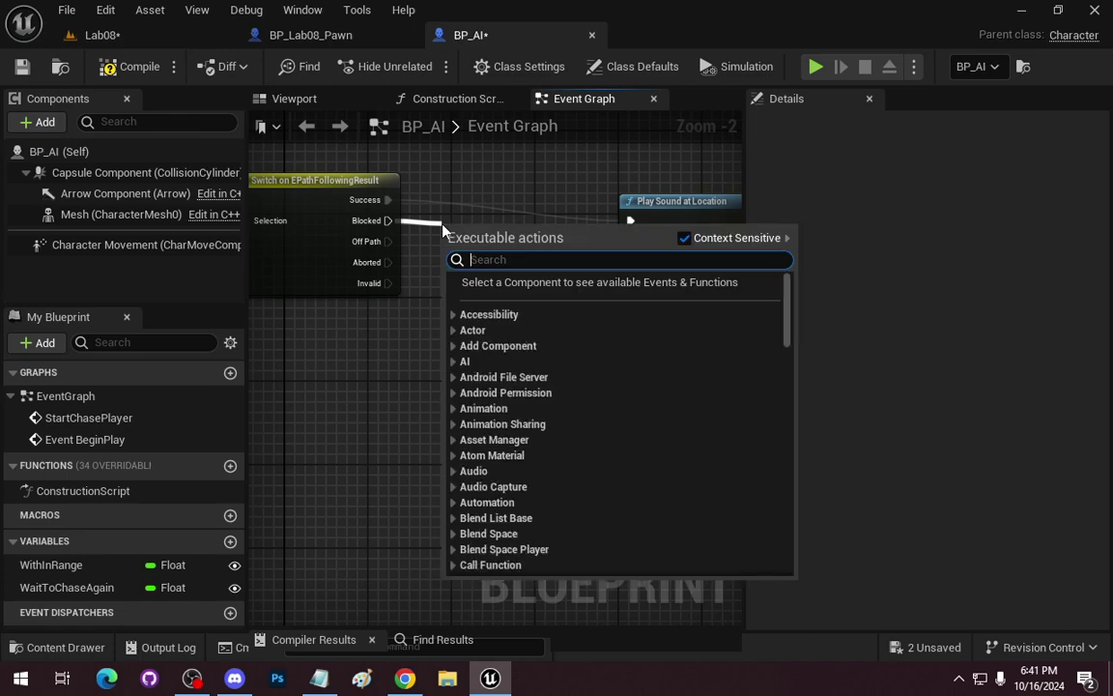
pyautogui.write('print')
pyautogui.press('Return')
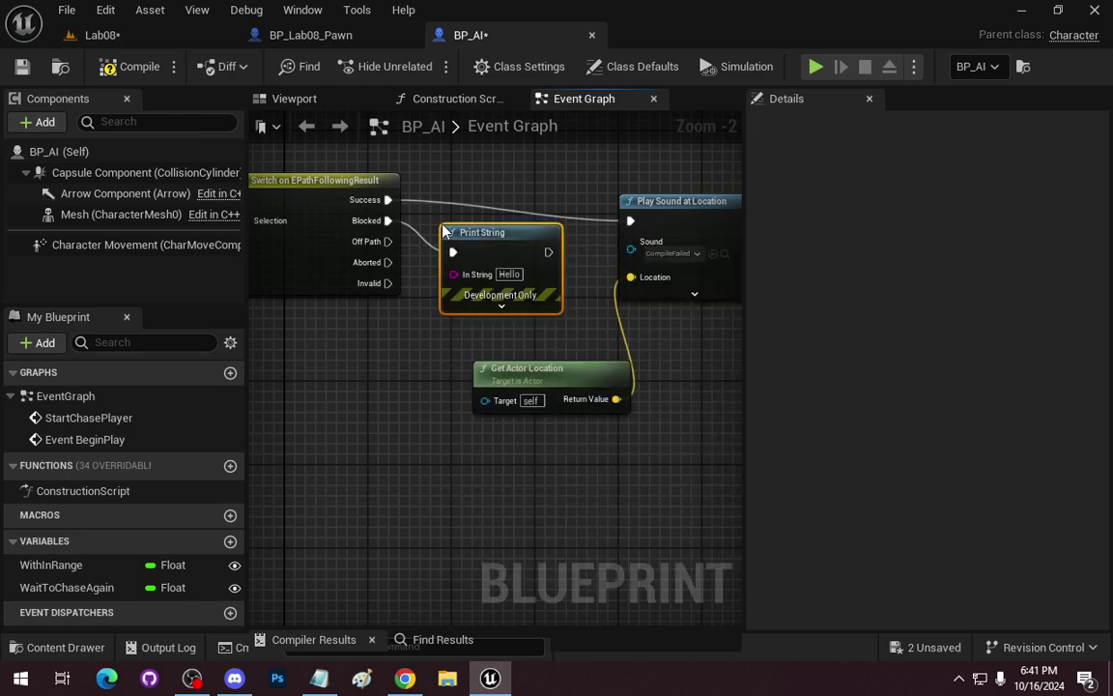
pyautogui.click(510, 275)
pyautogui.write('blocke')
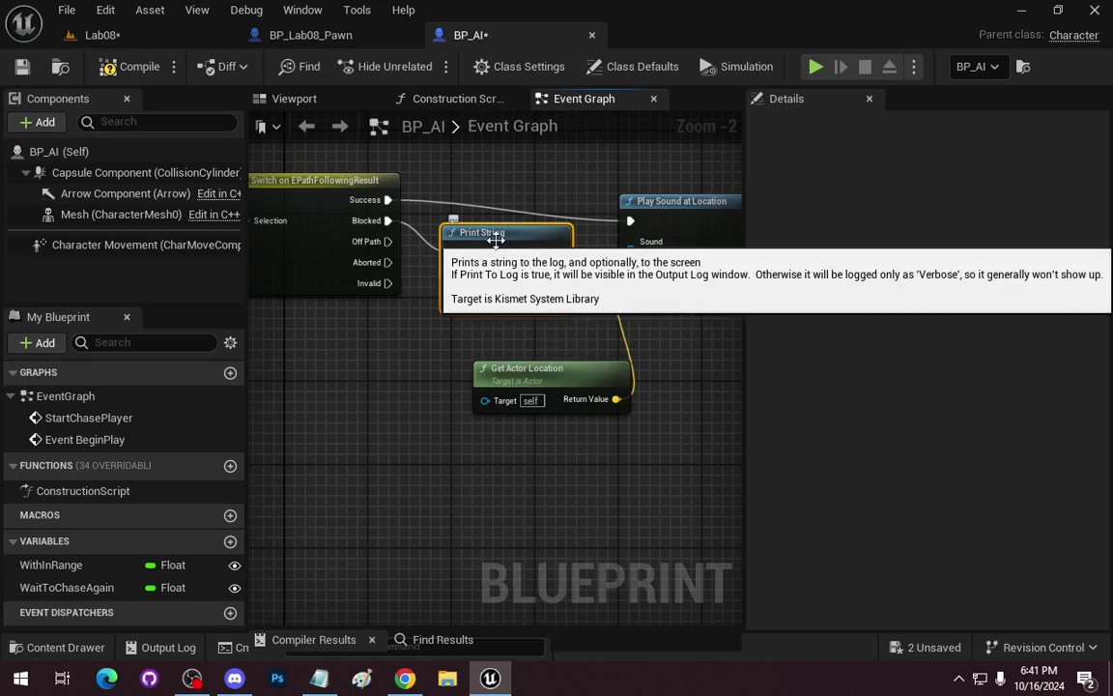
# Shift the Play Sound at Location chain and Get Actor Location farther from the switch, and reposition the Print String in the gap
pyautogui.moveTo(554, 347); pyautogui.dragTo(348, 264)
pyautogui.scroll(-3, 456, 279)
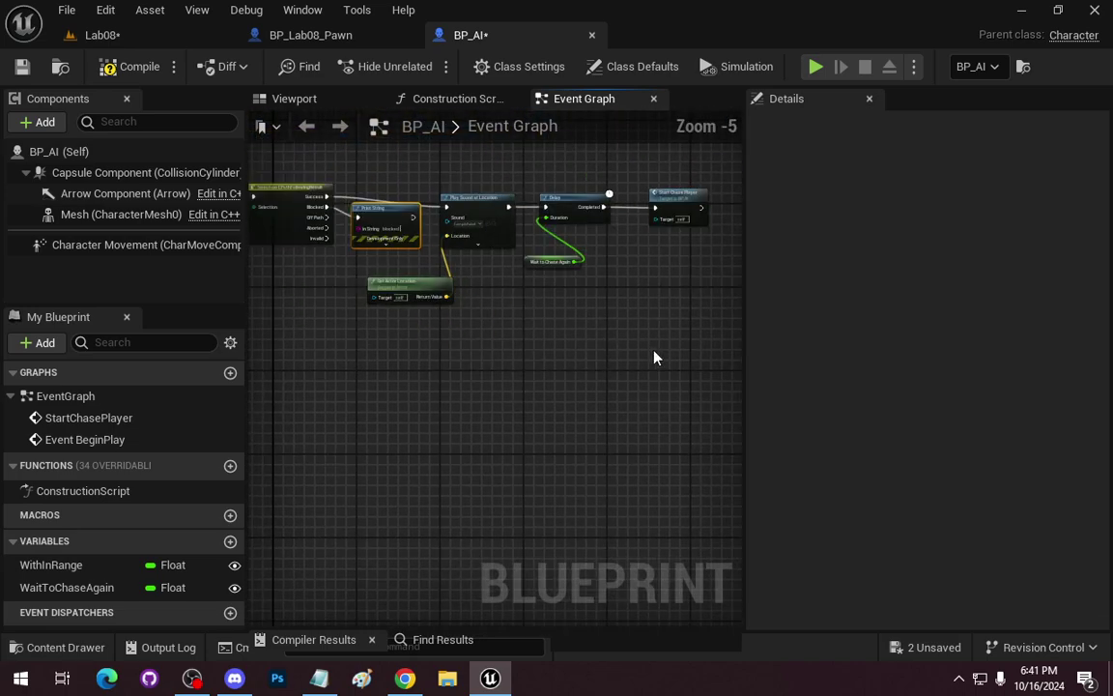
pyautogui.moveTo(651, 352); pyautogui.dragTo(534, 368)
pyautogui.moveTo(630, 424); pyautogui.dragTo(551, 206)
pyautogui.moveTo(410, 279); pyautogui.dragTo(513, 282)
pyautogui.scroll(3, 406, 316)
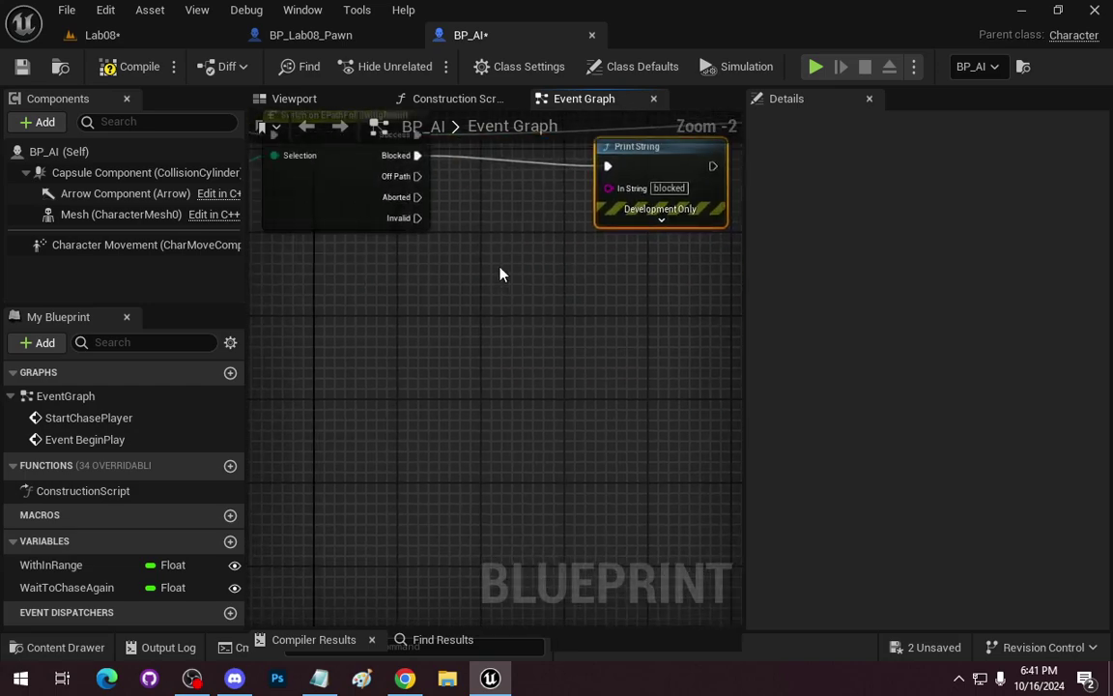
# Add a Print Text node reading "off path" to the switch's Off Path output and place it below the Print String
pyautogui.moveTo(418, 176); pyautogui.dragTo(549, 254)
pyautogui.write('print s off')
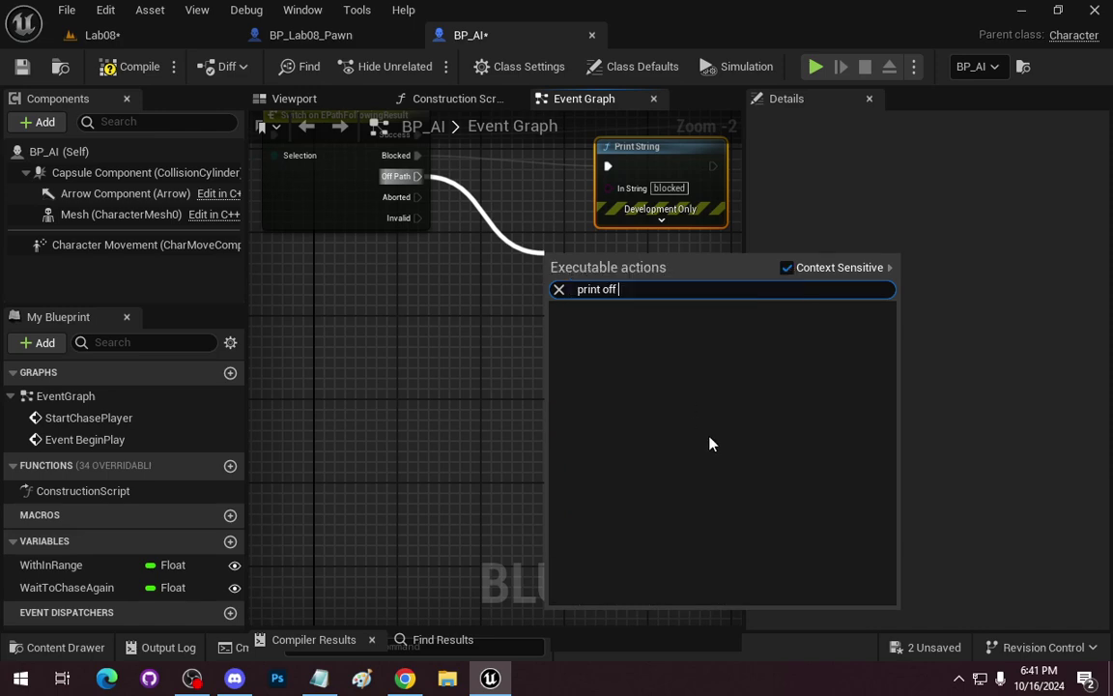
pyautogui.press('BackSpace')
pyautogui.press('BackSpace')
pyautogui.press('BackSpace')
pyautogui.press('BackSpace')
pyautogui.press('BackSpace')
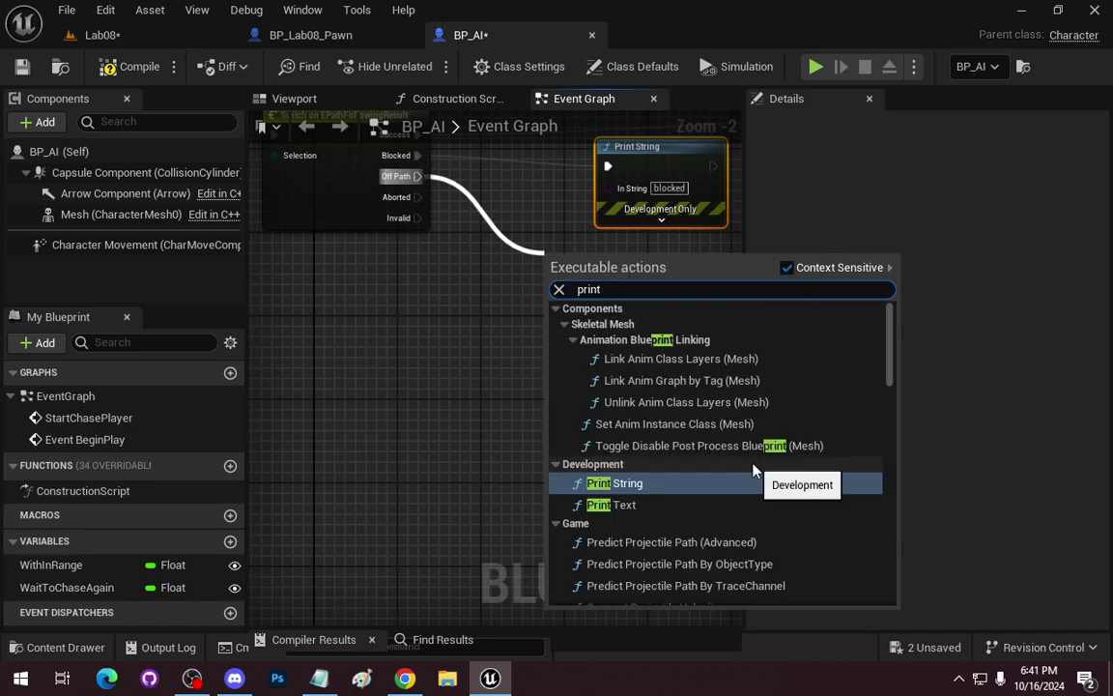
pyautogui.press('Down')
pyautogui.press('Return')
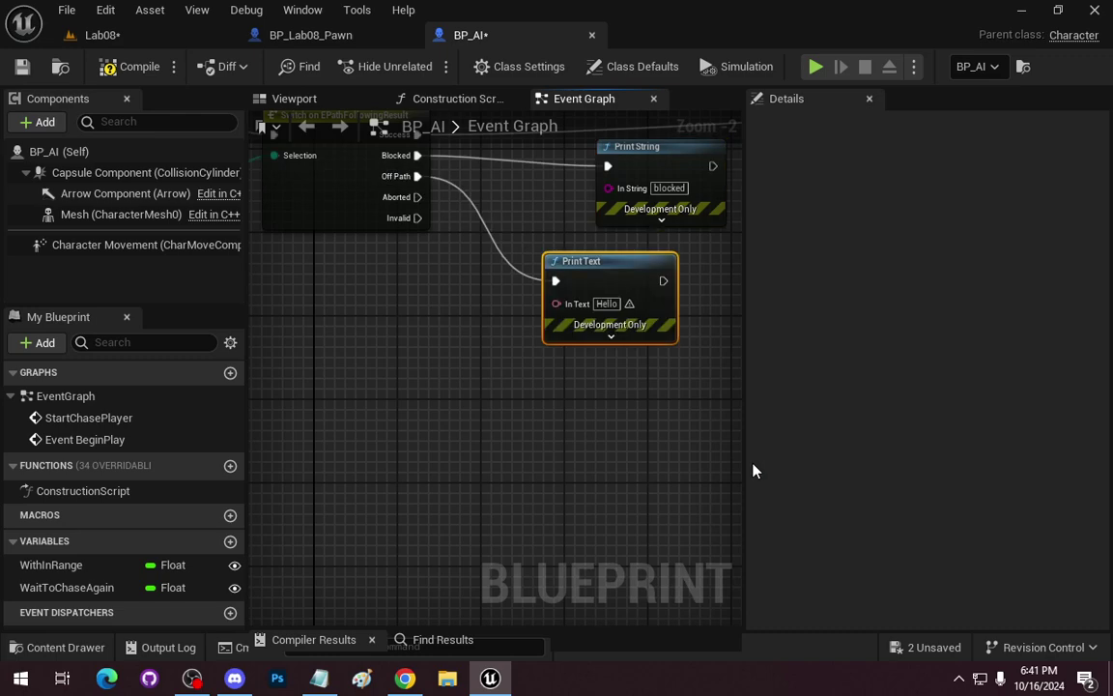
pyautogui.moveTo(580, 262); pyautogui.dragTo(632, 240)
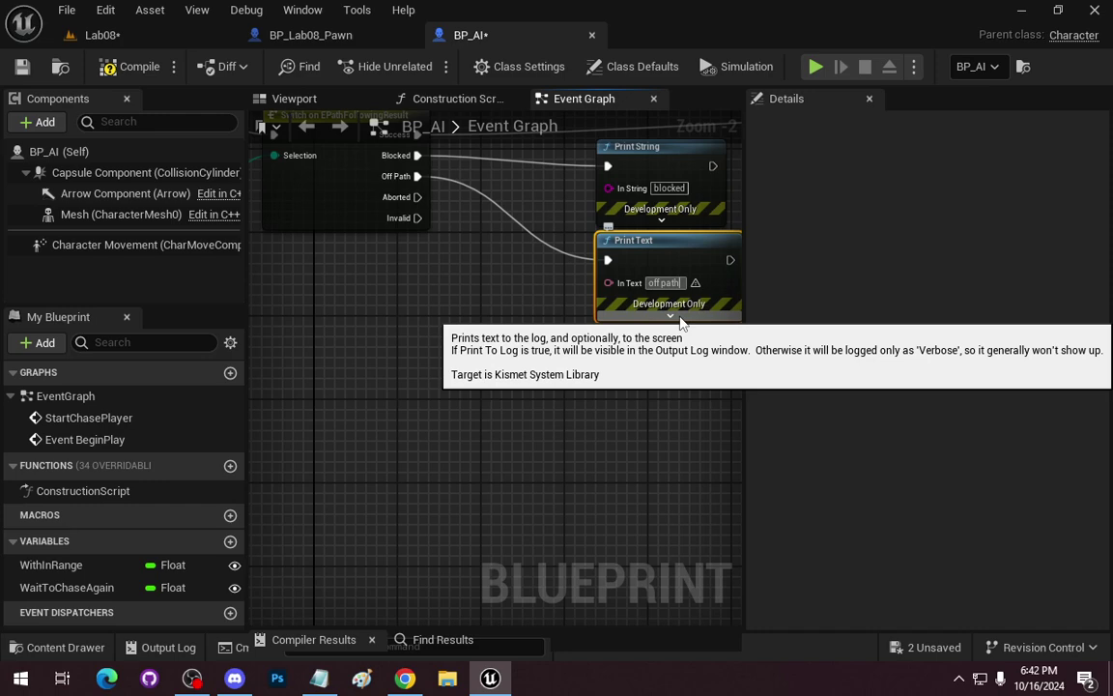
pyautogui.click(598, 365)
# Duplicate the "off path" Print Text below itself, change its text to "aborted" and connect it to the switch's Aborted output
pyautogui.click(634, 241)
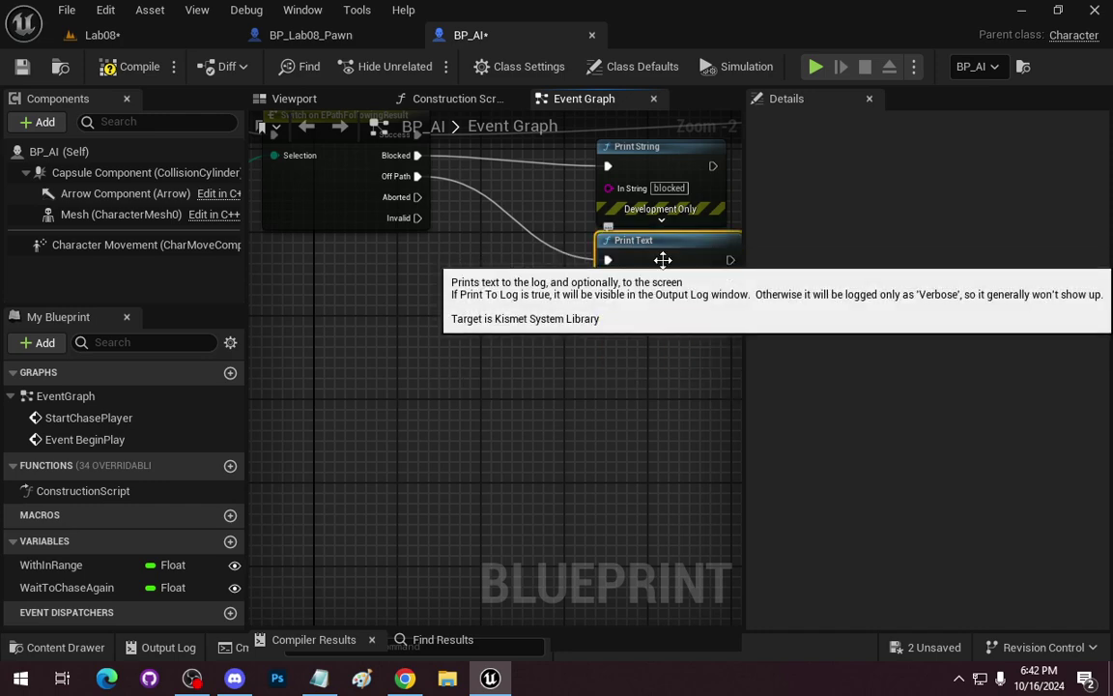
pyautogui.hotkey('ctrl', 'd')
pyautogui.moveTo(680, 287); pyautogui.dragTo(672, 373)
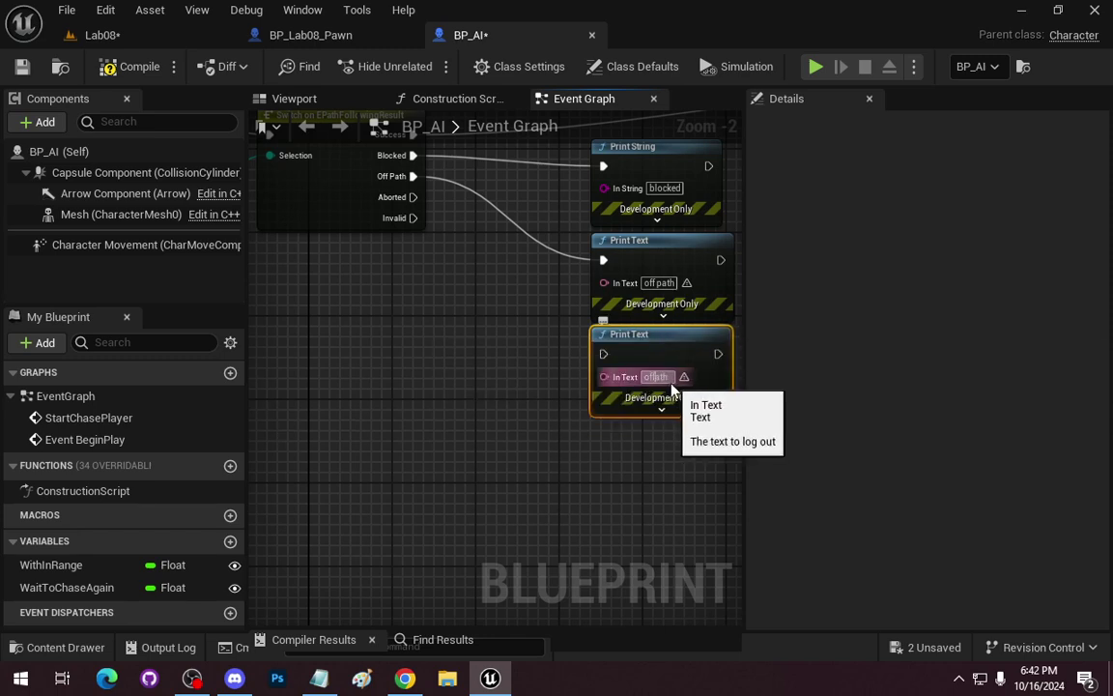
pyautogui.write('abor')
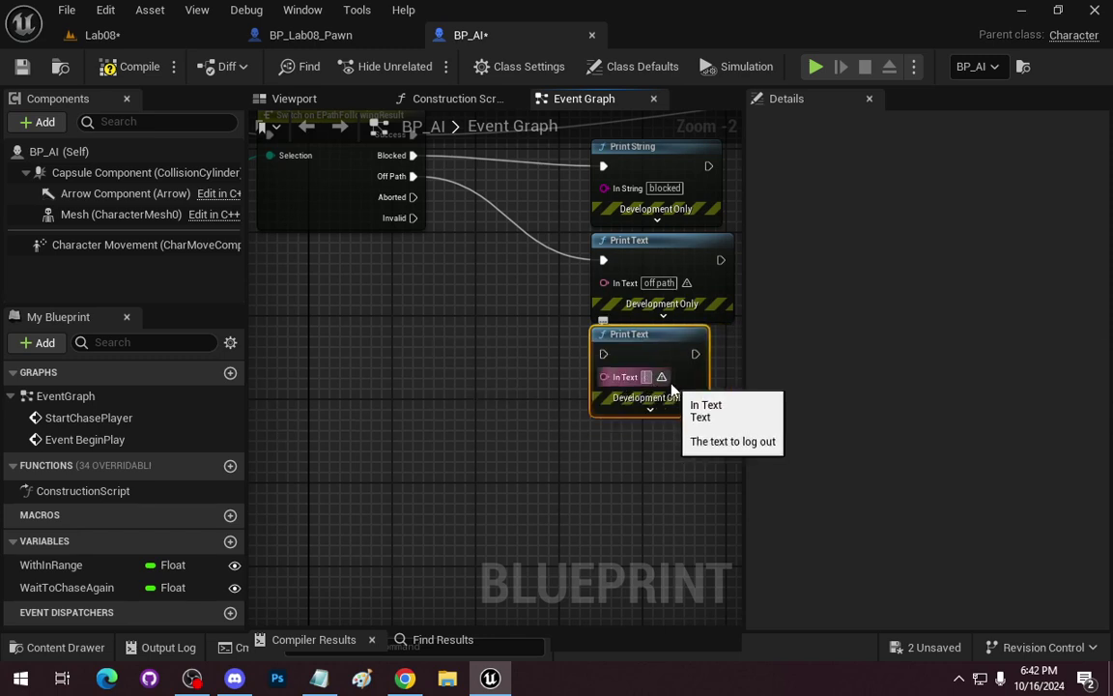
pyautogui.write('t')
pyautogui.press('BackSpace')
pyautogui.press('BackSpace')
pyautogui.press('BackSpace')
pyautogui.write('prte')
pyautogui.press('BackSpace')
pyautogui.press('BackSpace')
pyautogui.press('BackSpace')
pyautogui.write('orted')
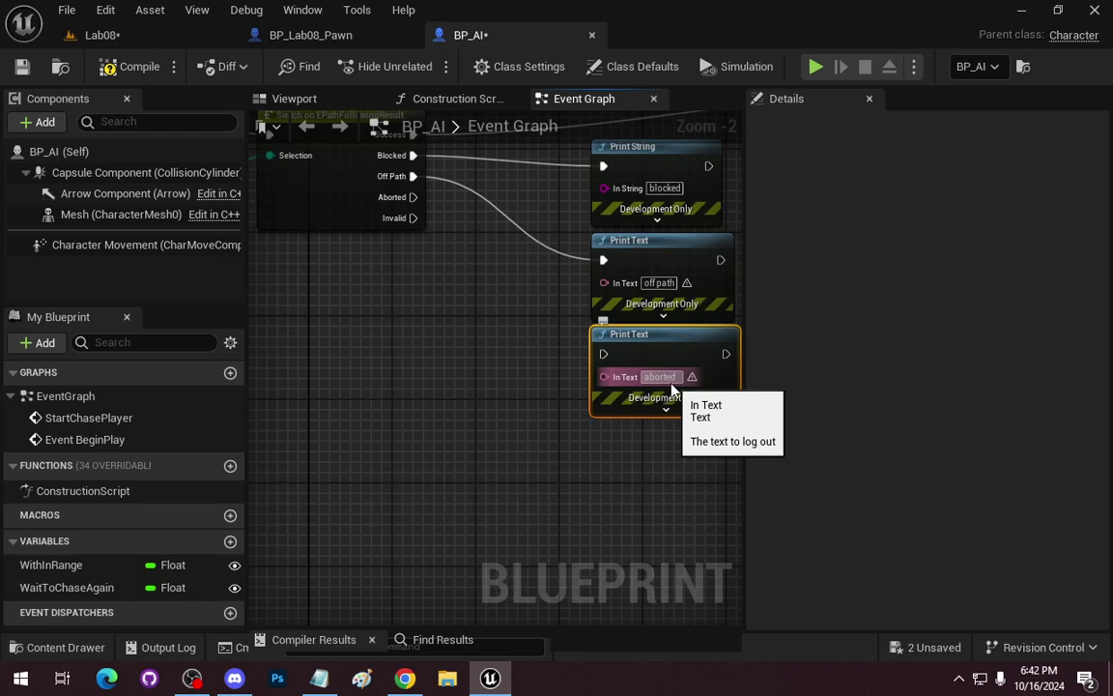
pyautogui.click(483, 314)
pyautogui.moveTo(603, 354); pyautogui.dragTo(413, 198)
# Duplicate the "aborted" Print Text below itself, change its text to "invalid" and connect it to the switch's Invalid output
pyautogui.click(648, 356)
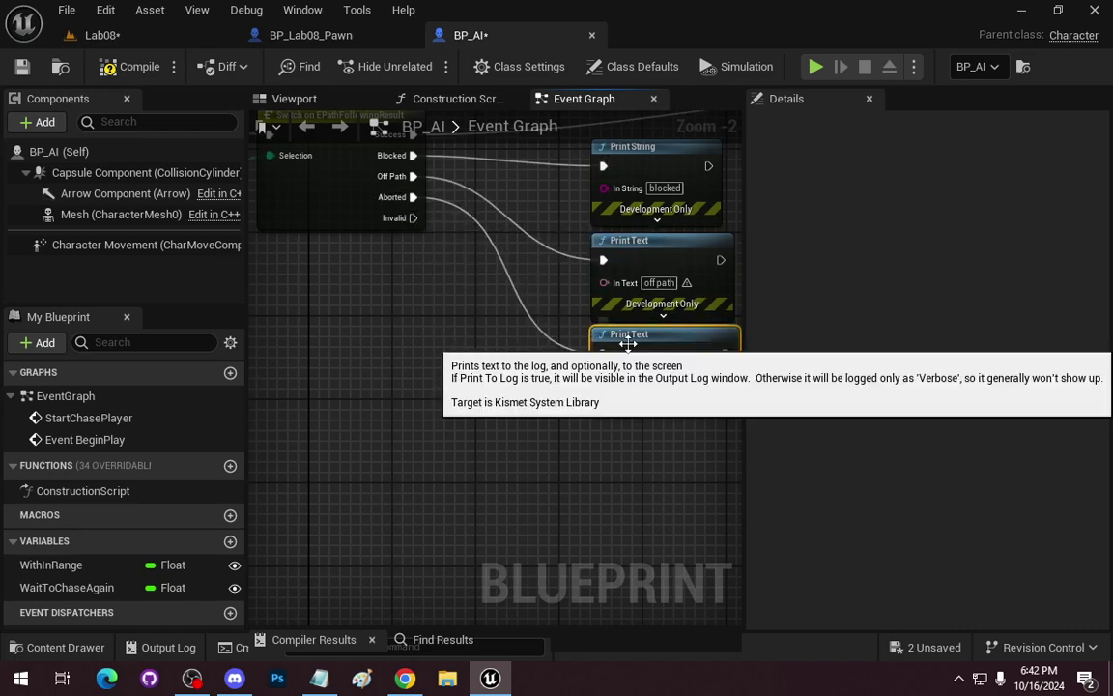
pyautogui.hotkey('ctrl', 'd')
pyautogui.moveTo(692, 365); pyautogui.dragTo(639, 447)
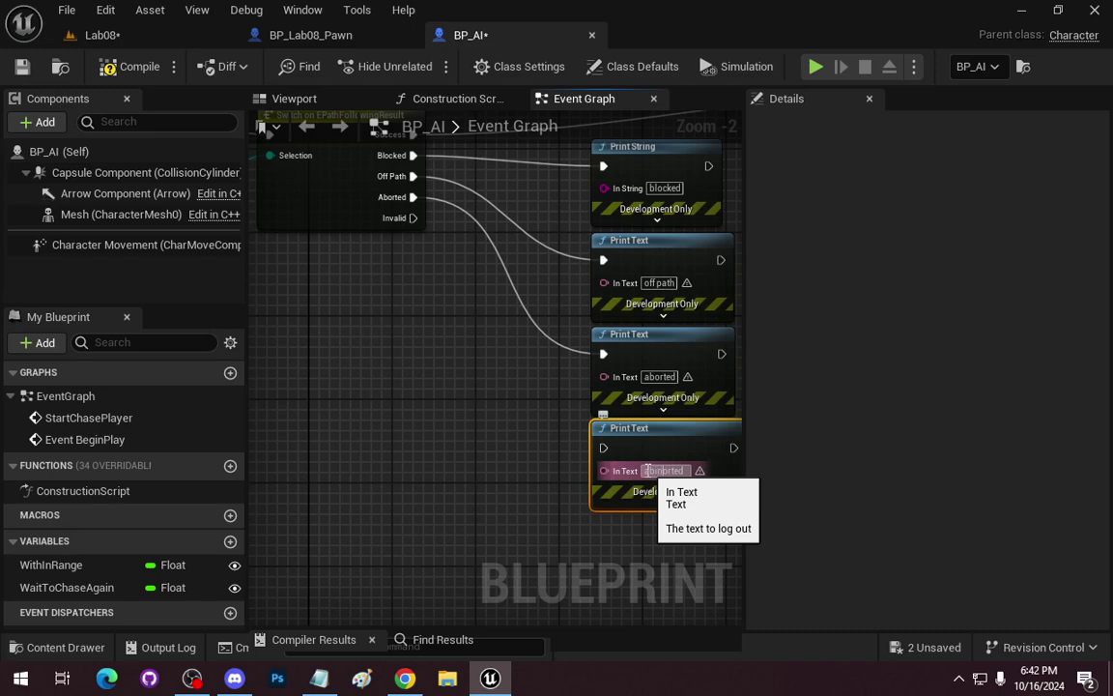
pyautogui.press('Delete')
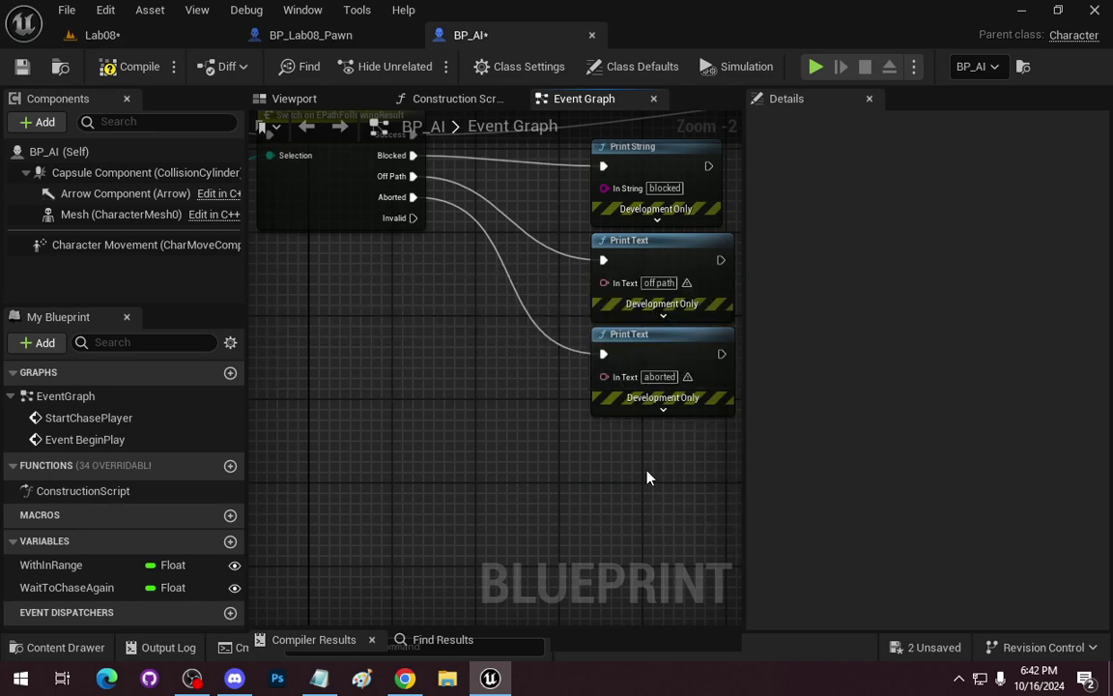
pyautogui.hotkey('ctrl', 'z')
pyautogui.click(663, 471)
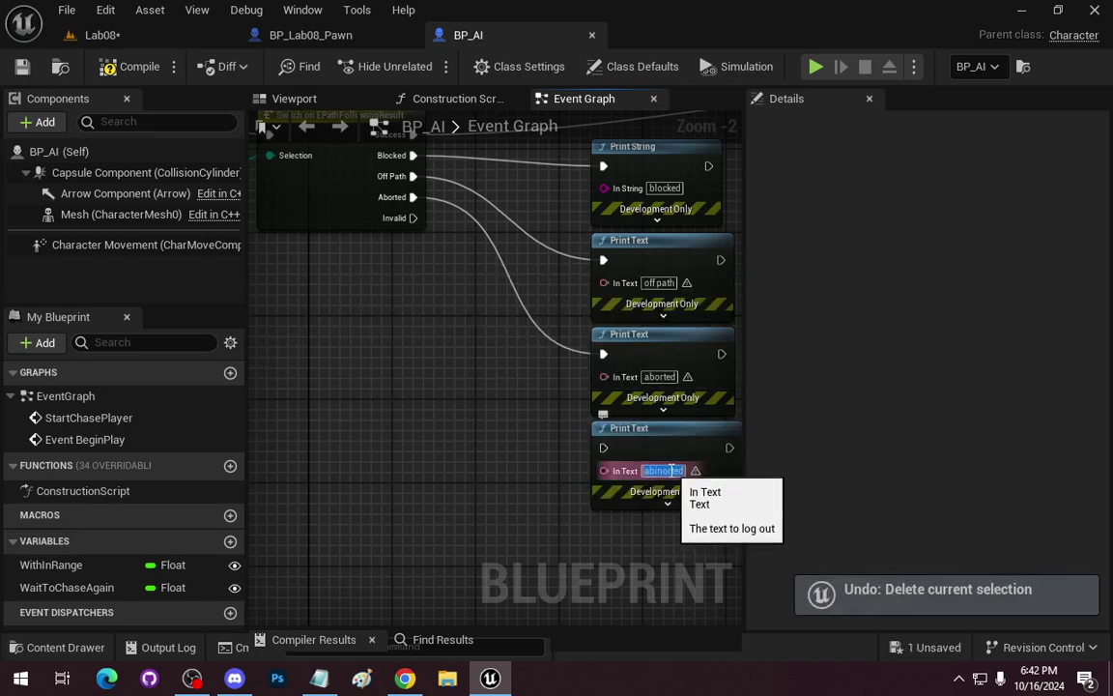
pyautogui.write('invalid')
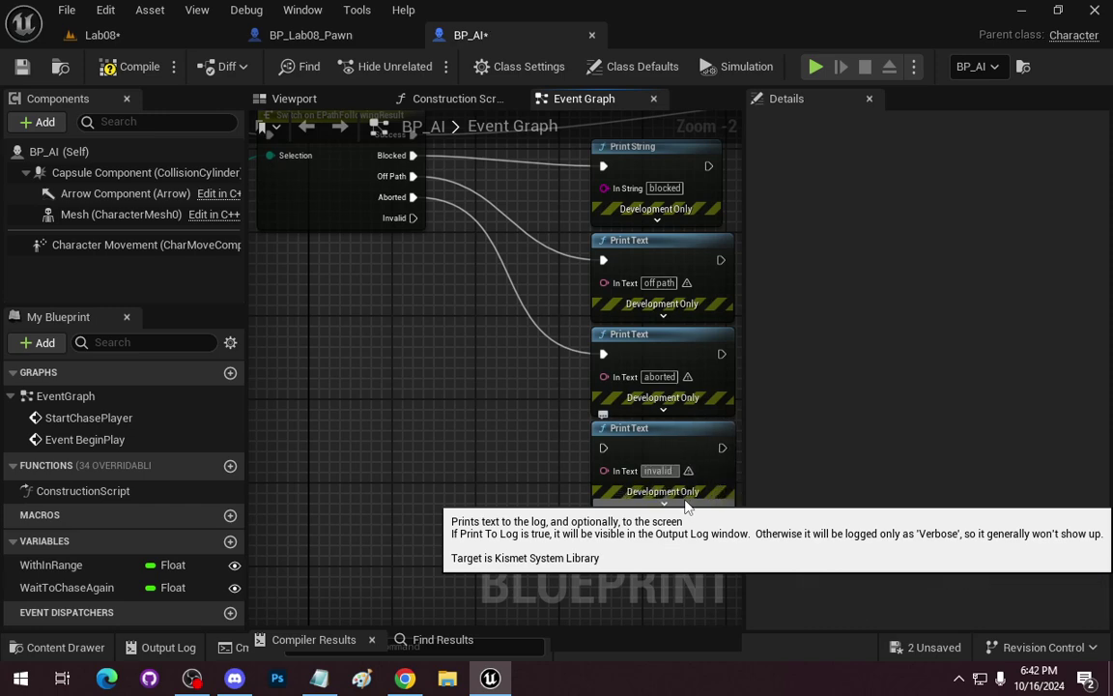
pyautogui.press('Return')
pyautogui.moveTo(412, 227); pyautogui.dragTo(603, 448)
# Play-test Lab08, running around the enclosure and jumping over its wall to check which movement result BP_AI prints
pyautogui.scroll(-1, 397, 469)
pyautogui.scroll(-2, 397, 469)
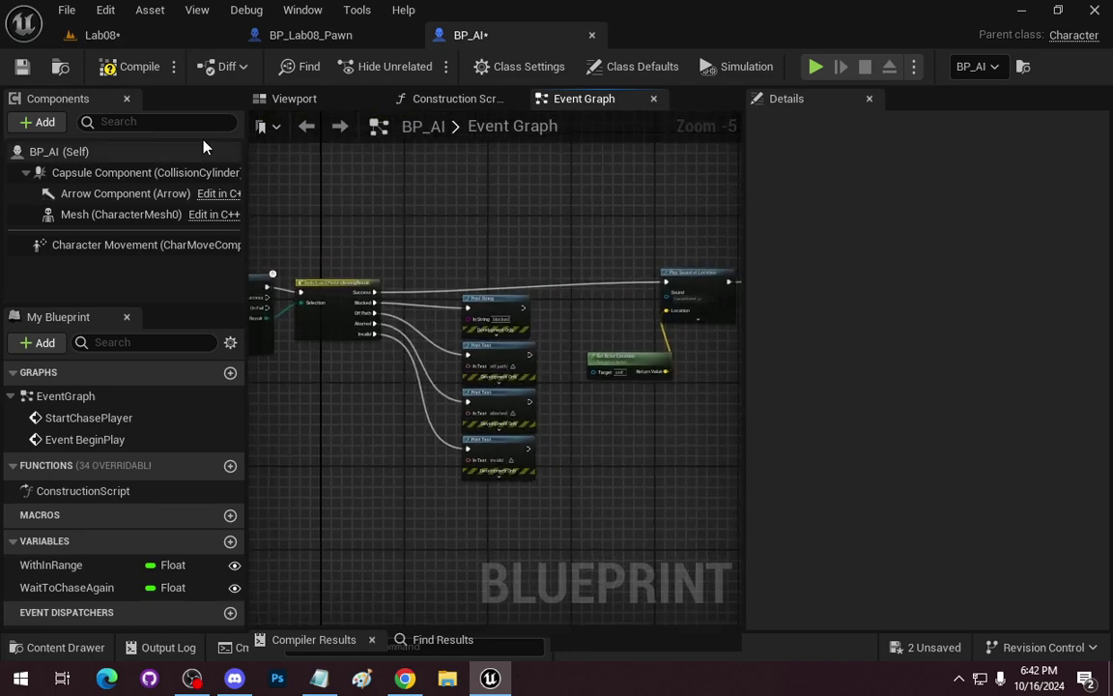
pyautogui.click(100, 35)
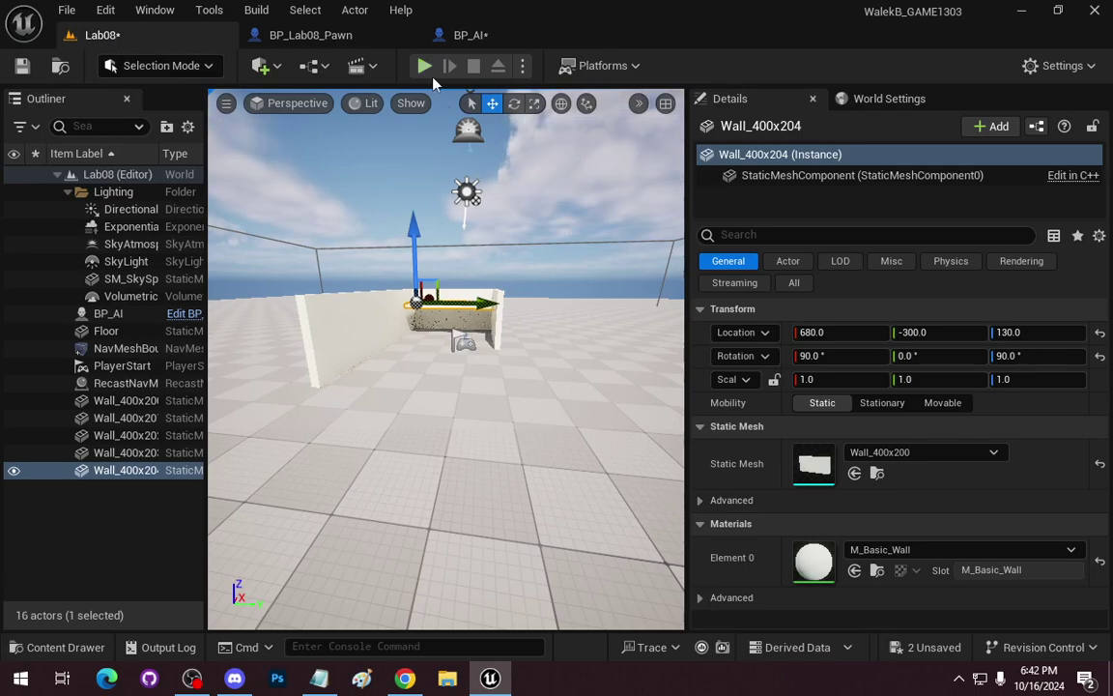
pyautogui.click(424, 66)
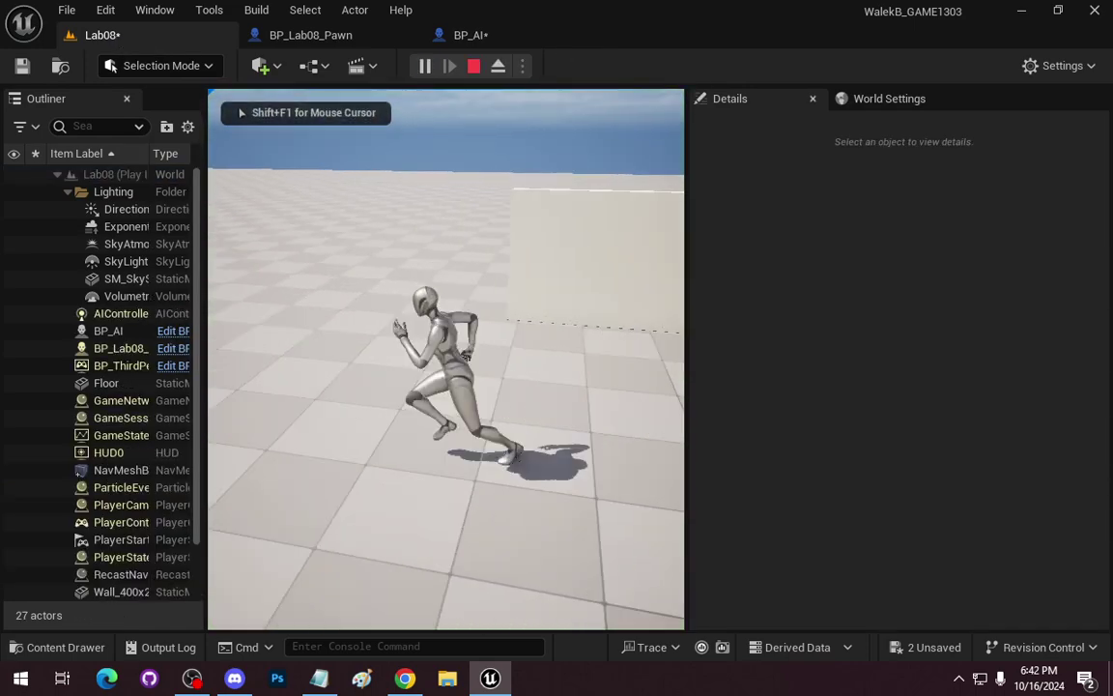
pyautogui.press('a')
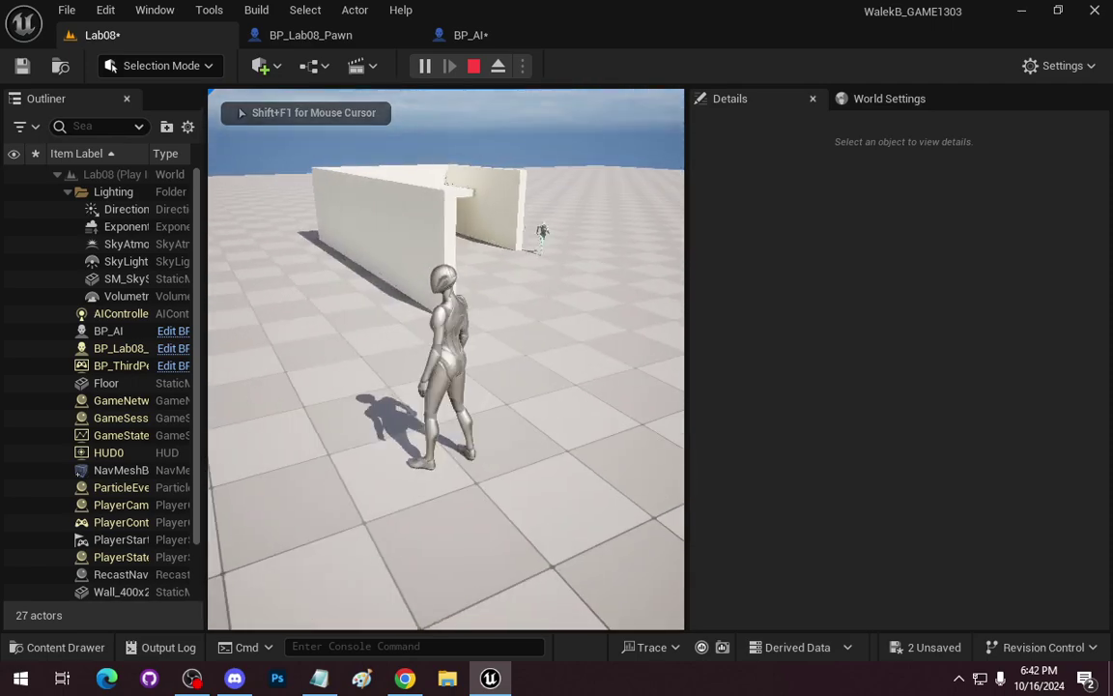
pyautogui.press('w')
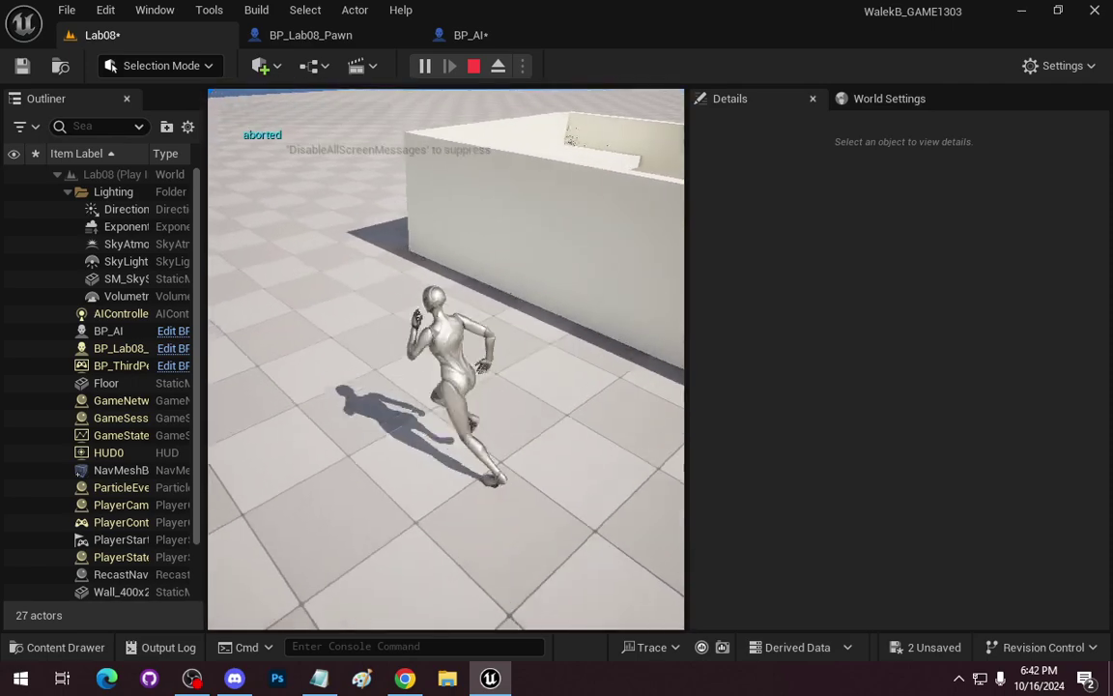
pyautogui.press('w')
pyautogui.press('w')
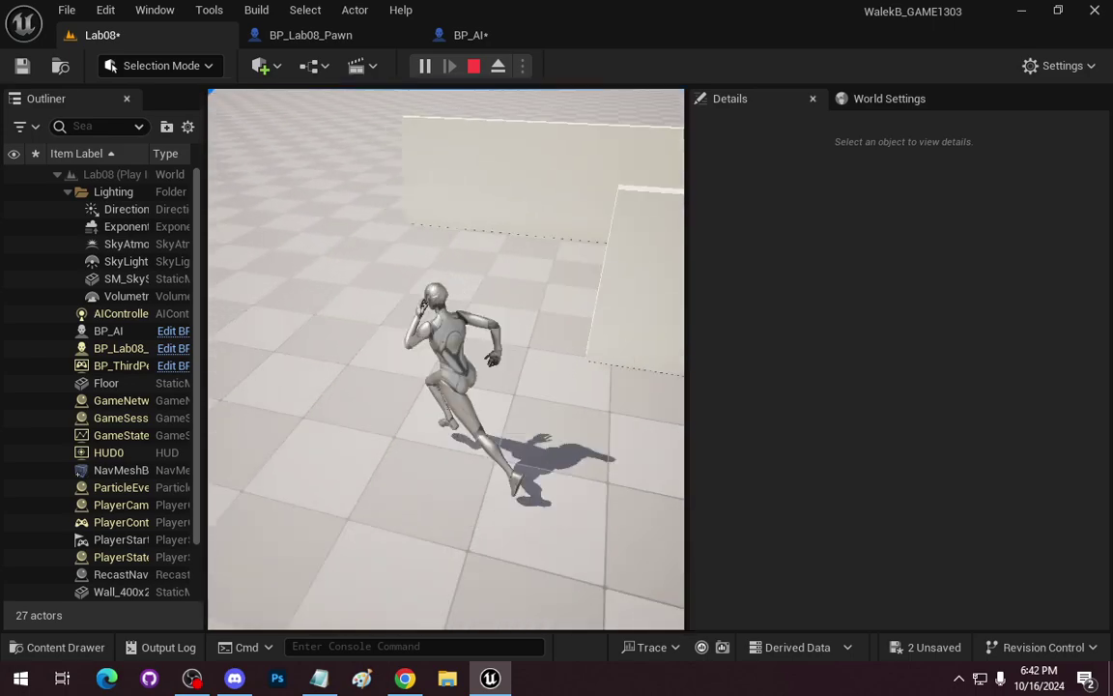
pyautogui.press('w')
pyautogui.press('space')
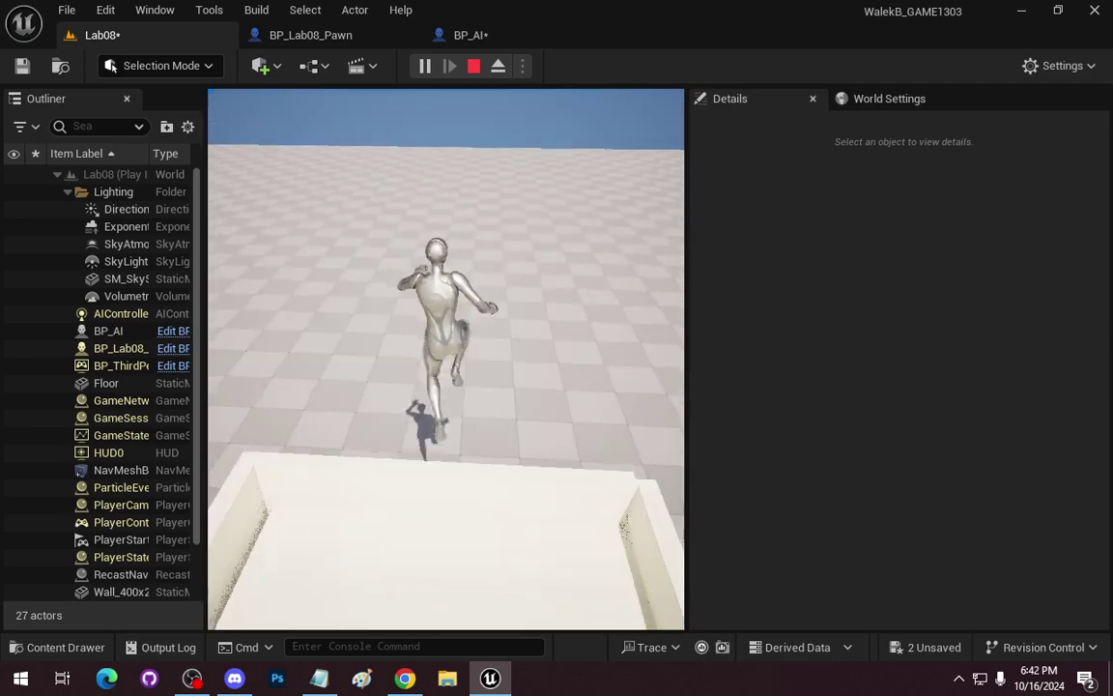
pyautogui.press('w')
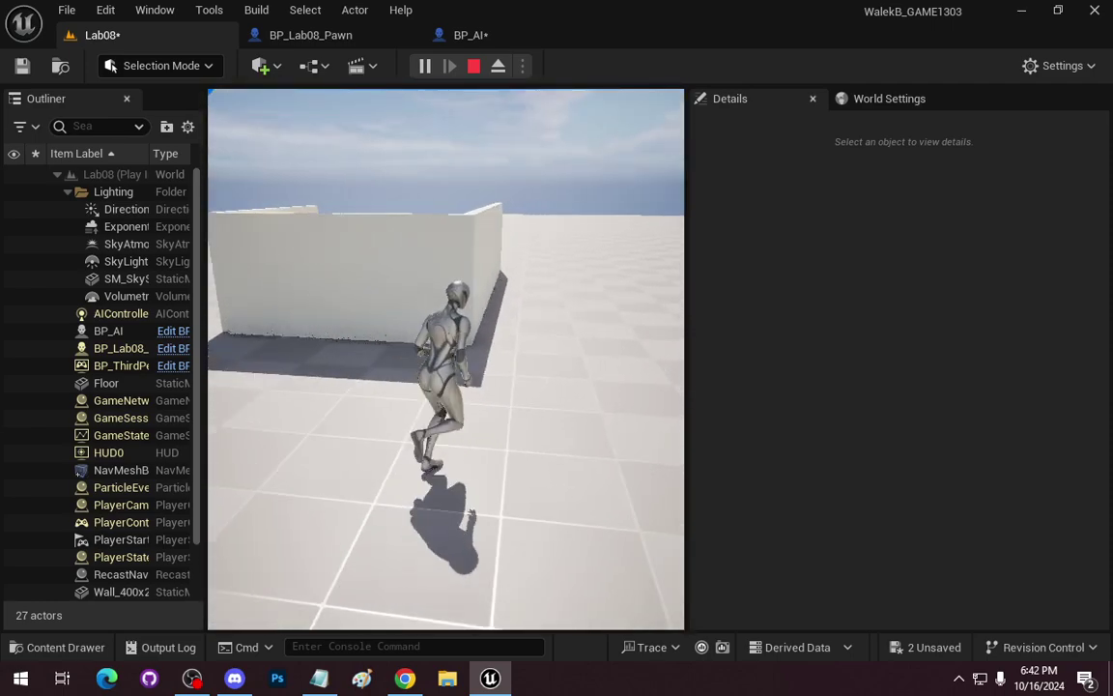
pyautogui.press('d')
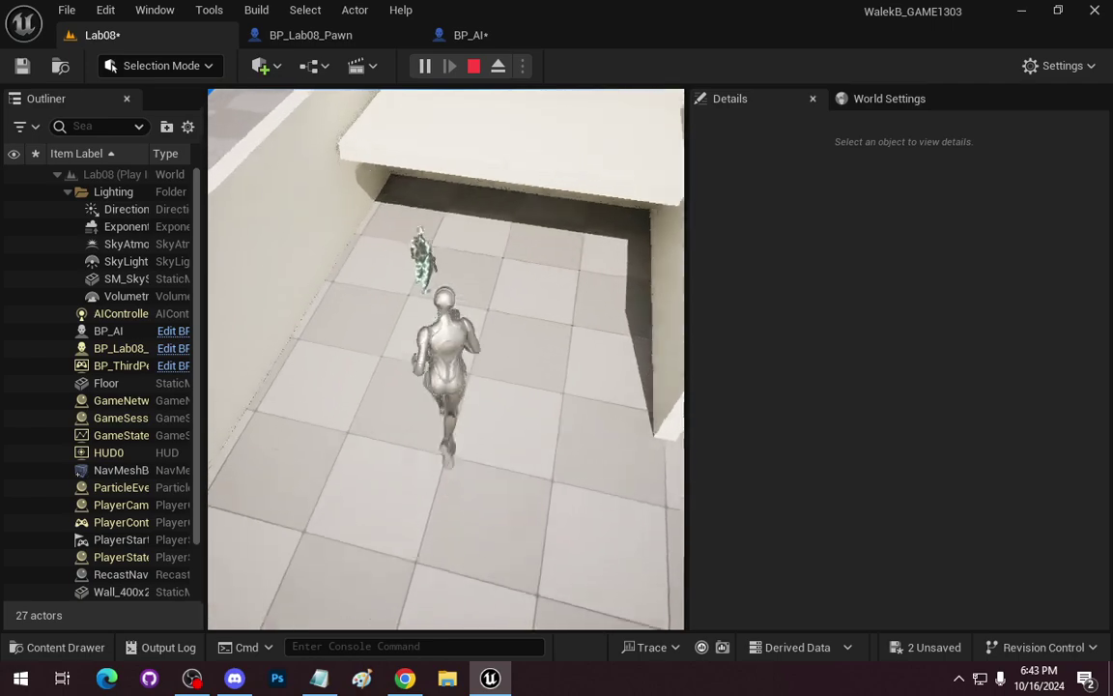
# Run and jump inside the enclosure near the raised platform to observe BP_AI, and end the play session
pyautogui.press('s')
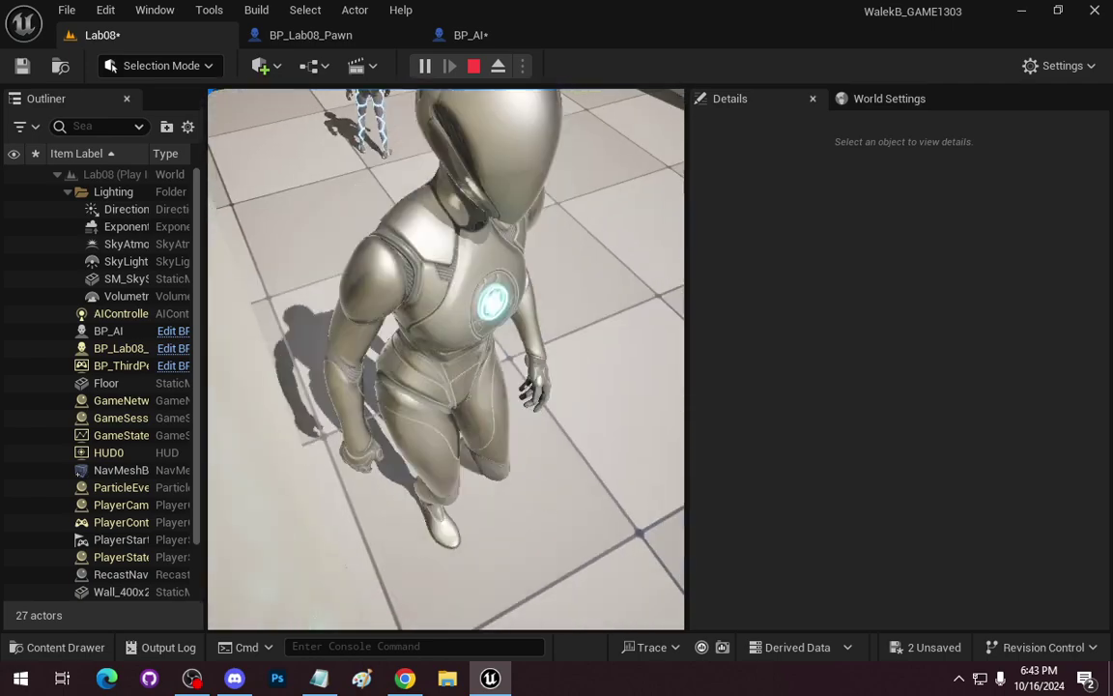
pyautogui.press('w')
pyautogui.press('space')
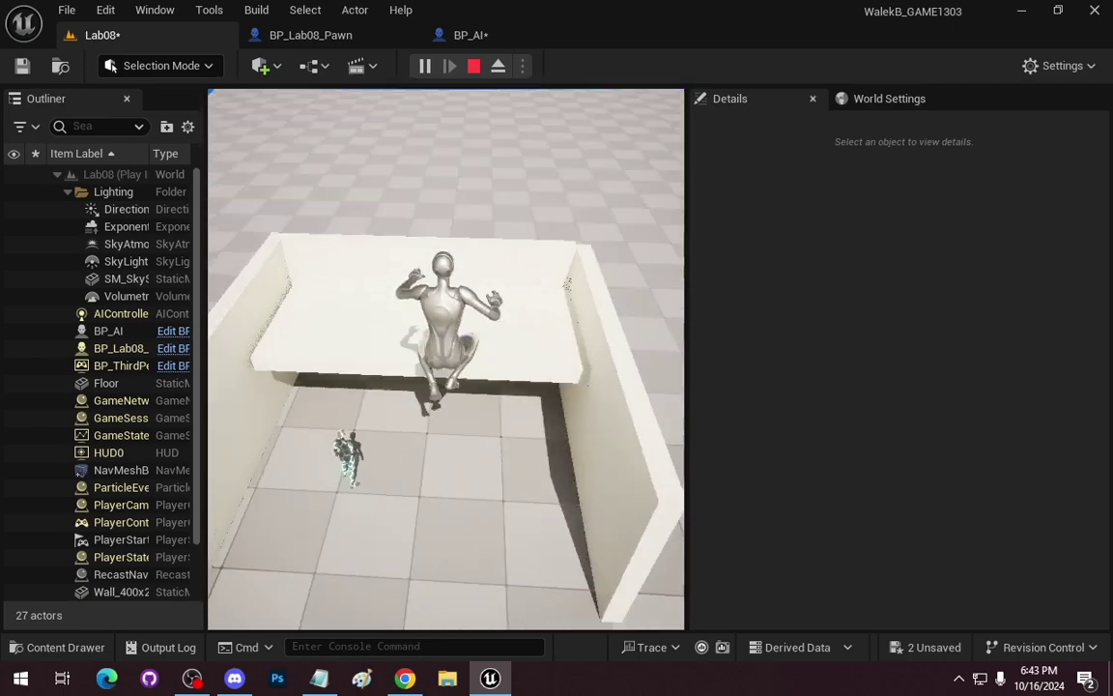
pyautogui.press('space')
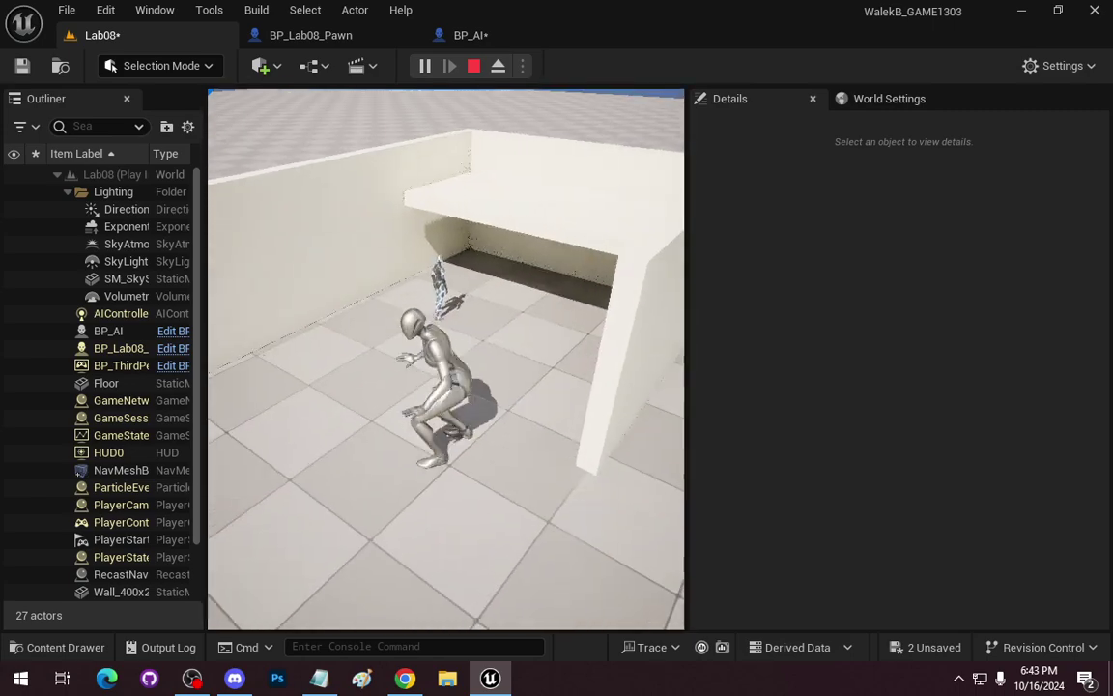
pyautogui.press('Escape')
# Set the Z scale of the raised platform wall Wall_400x204 to 5.0
pyautogui.rightClick(485, 307)
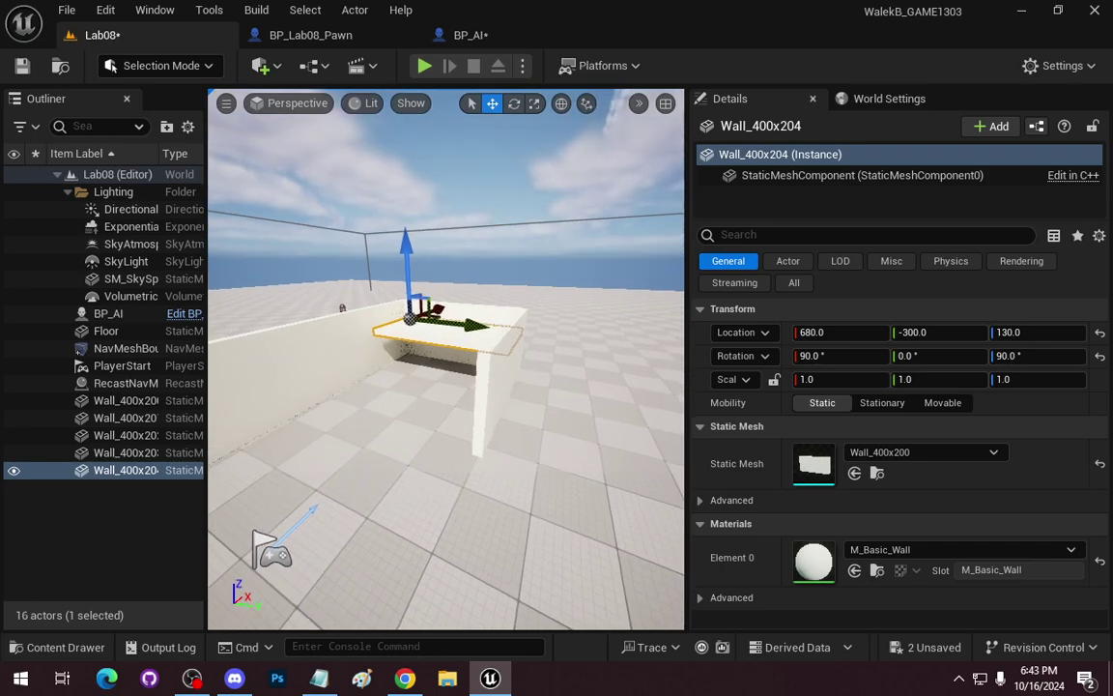
pyautogui.press('a')
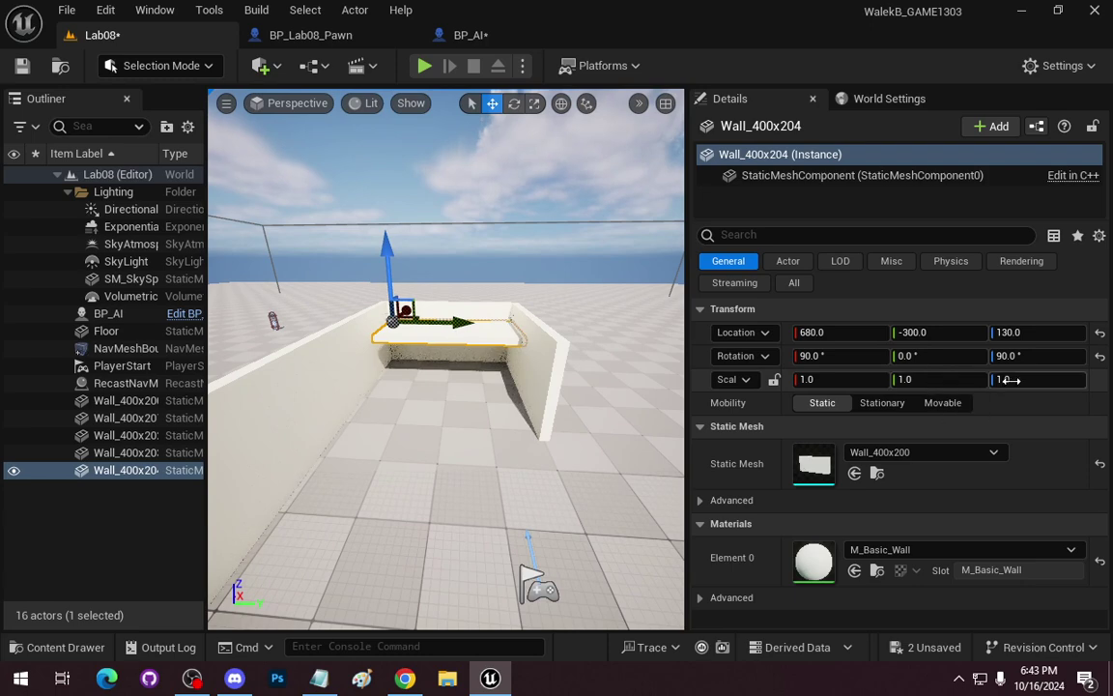
pyautogui.press('Return')
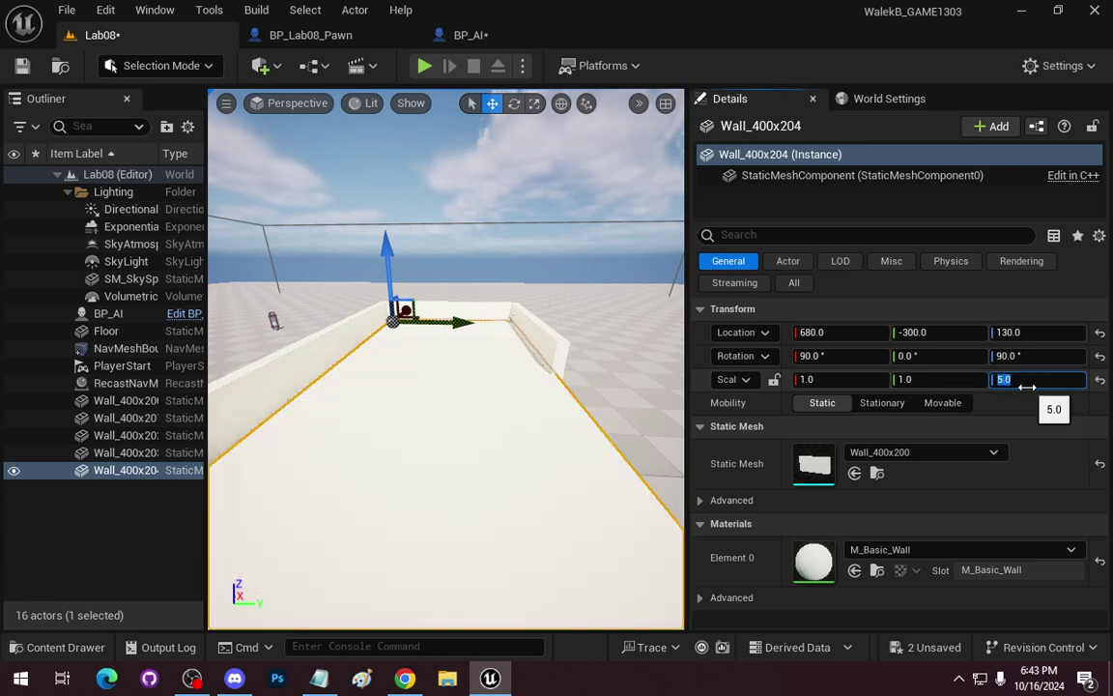
# Set the Z scale of Wall_400x204 to 1.0 and switch the transform gizmo to local space
pyautogui.write('1')
pyautogui.press('Return')
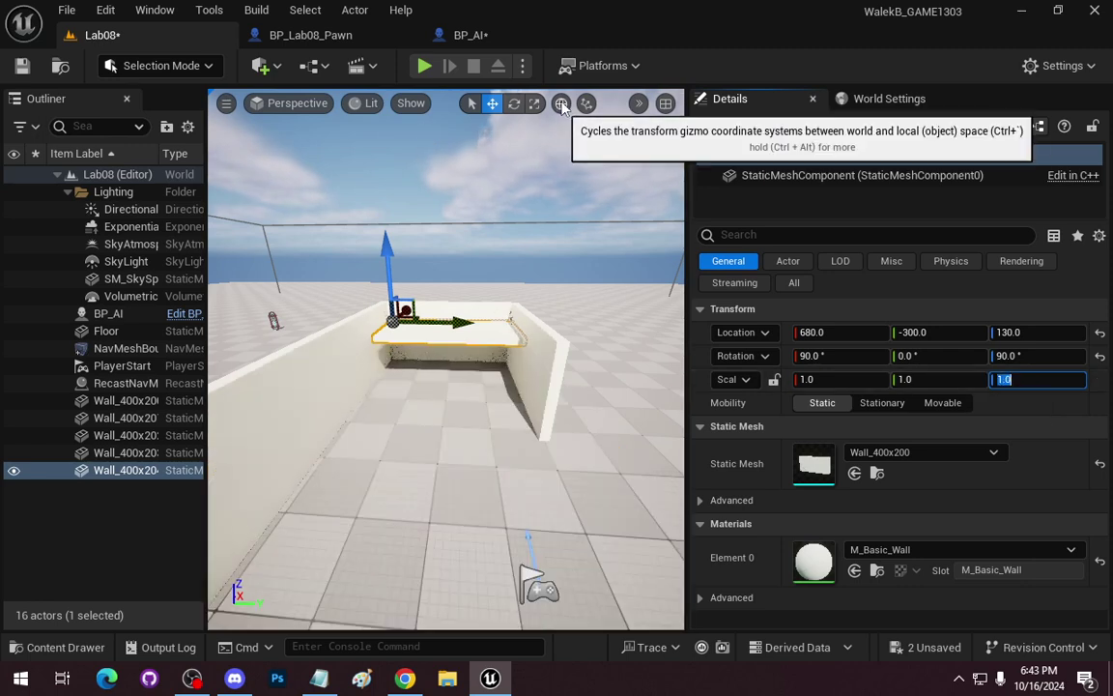
pyautogui.rightClick(580, 377)
pyautogui.press('w')
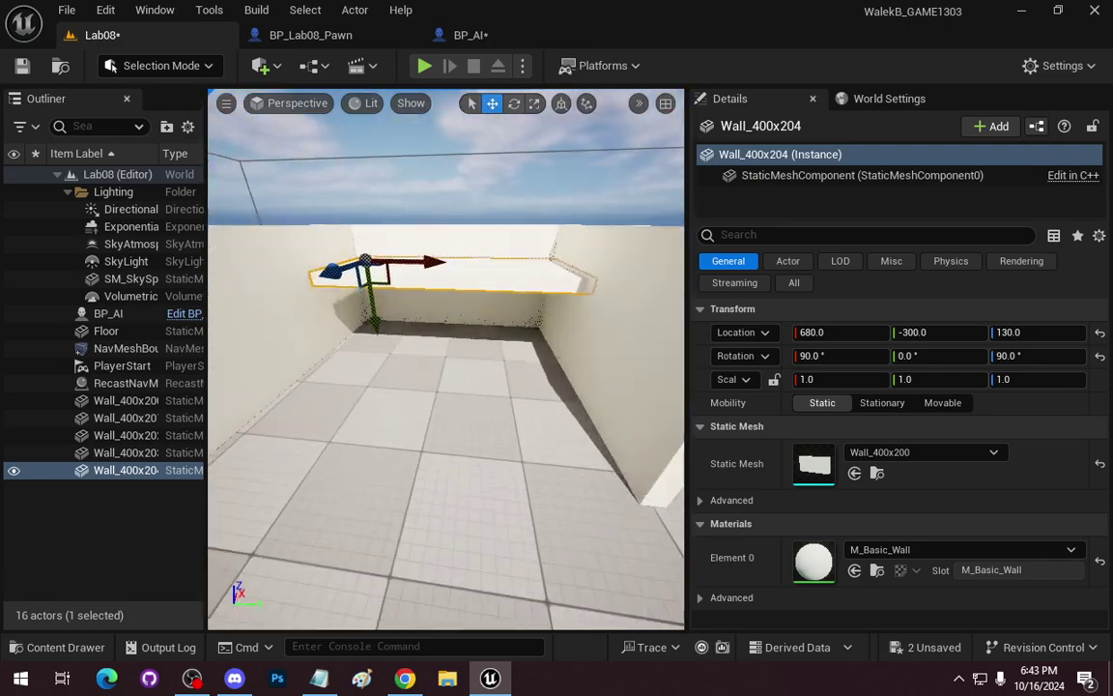
# Thicken the raised platform wall Wall_400x204 by setting its Y scale to 5.0
pyautogui.click(944, 379)
pyautogui.write('3')
pyautogui.press('Return')
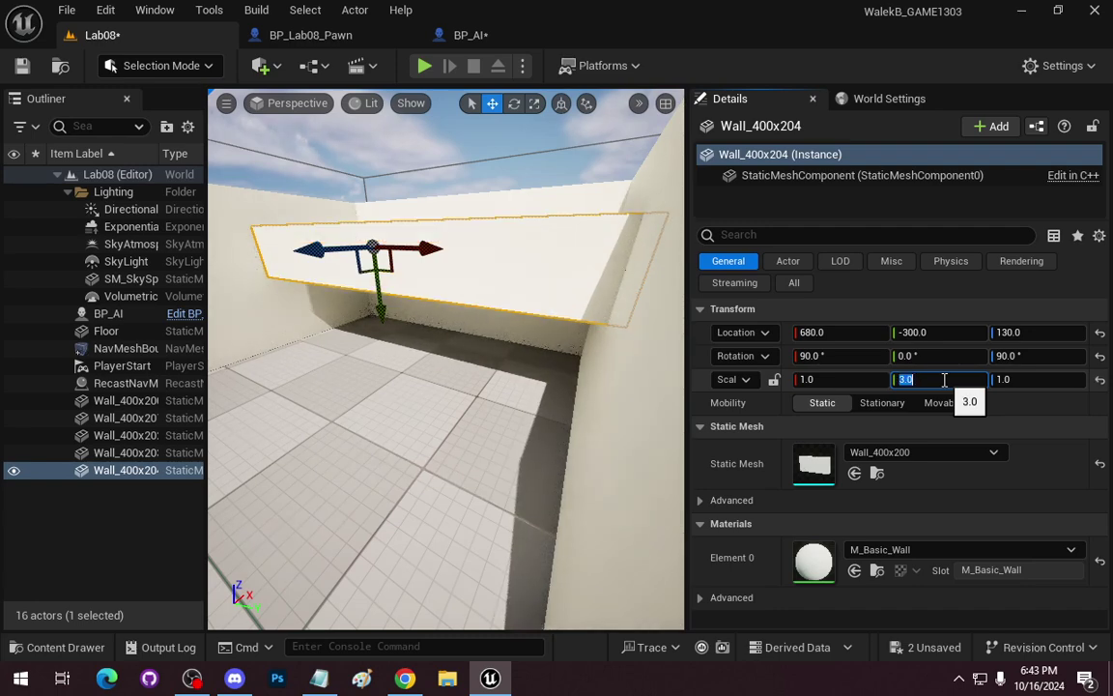
pyautogui.write('5')
pyautogui.press('Return')
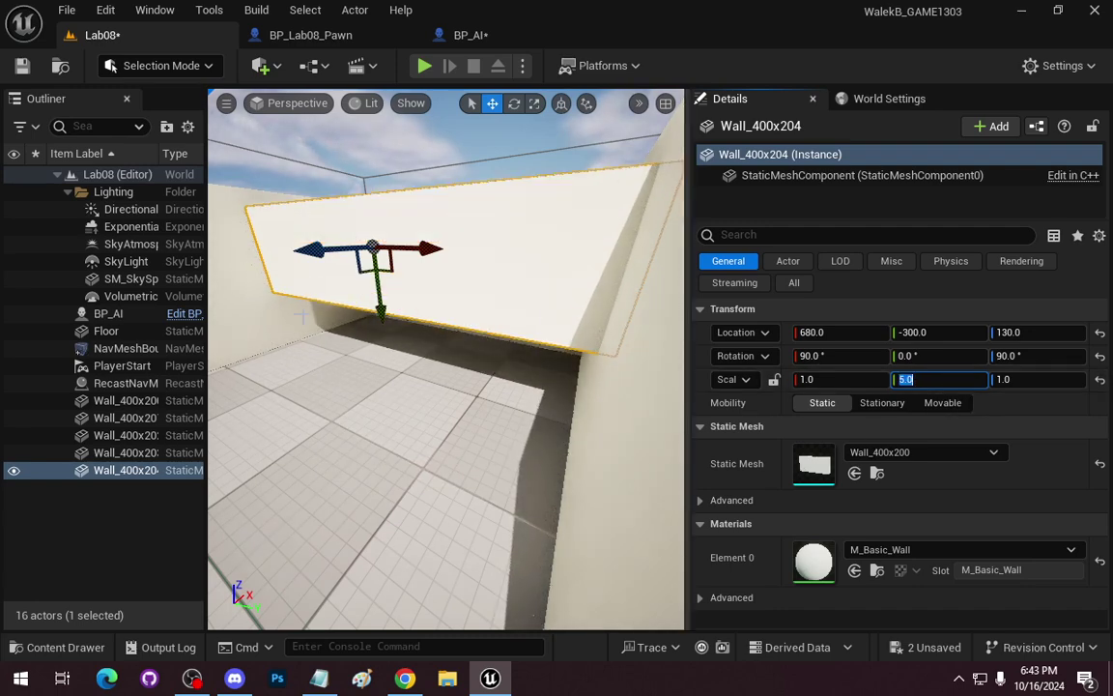
# Lower the thickened wall inside the enclosure to a Z location of 50.0 and deselect it
pyautogui.moveTo(381, 298); pyautogui.dragTo(385, 343)
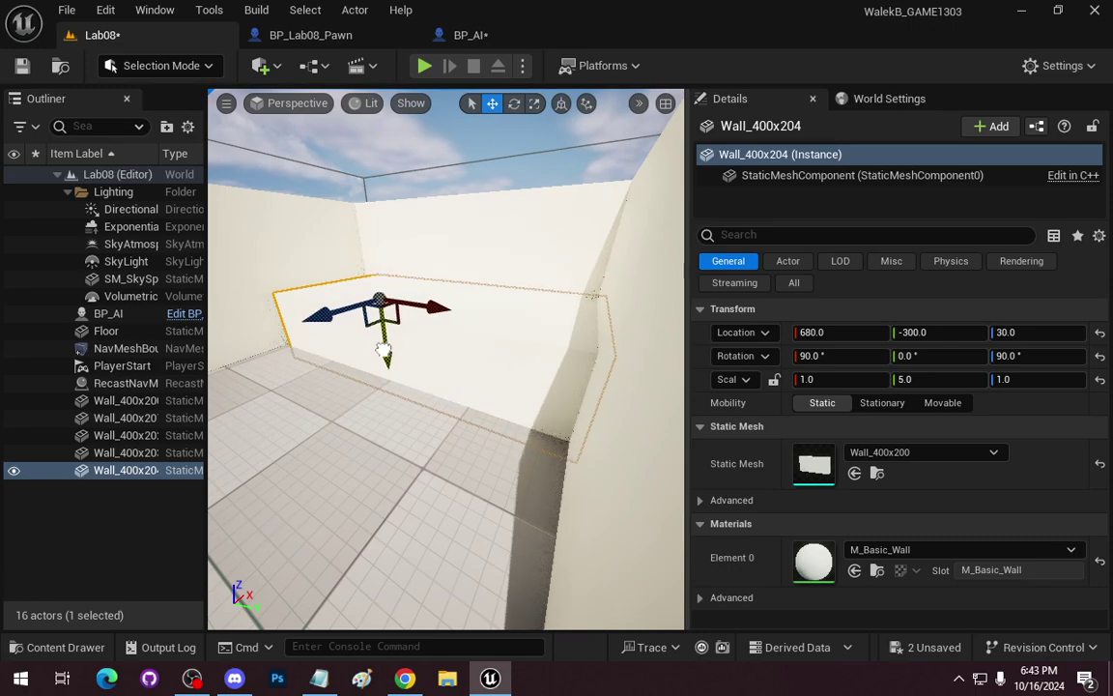
pyautogui.press('s')
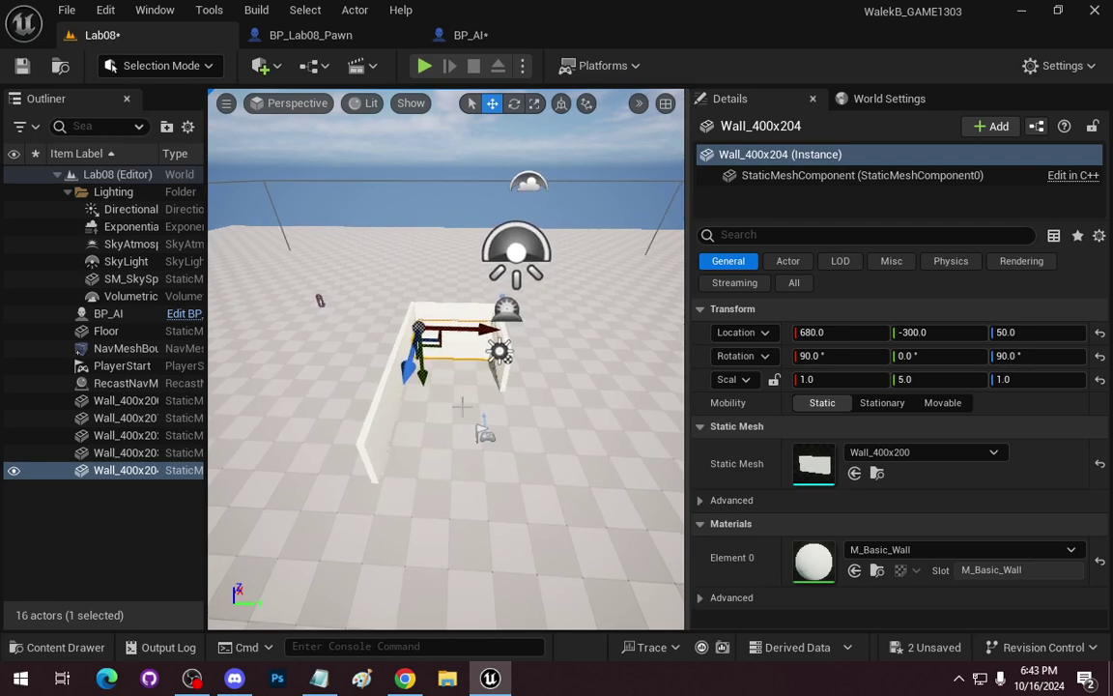
pyautogui.click(514, 397)
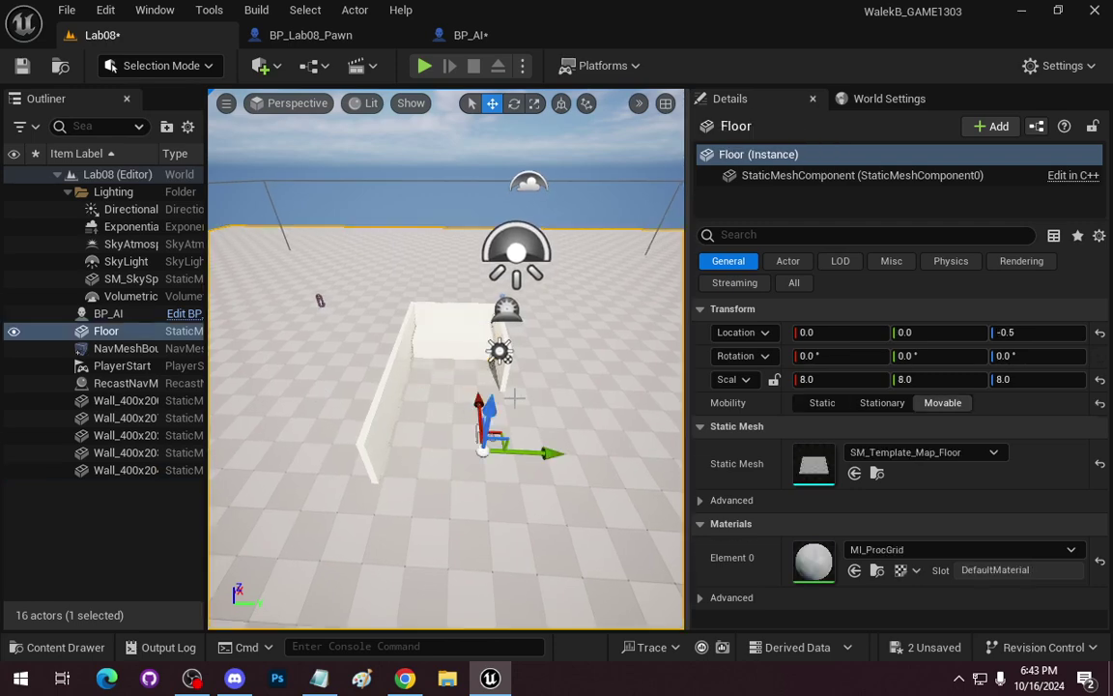
# Play-test Lab08, jumping onto the thick platform and over the enclosure walls to observe how BP_AI follows
pyautogui.click(425, 66)
pyautogui.press('w')
pyautogui.press('space')
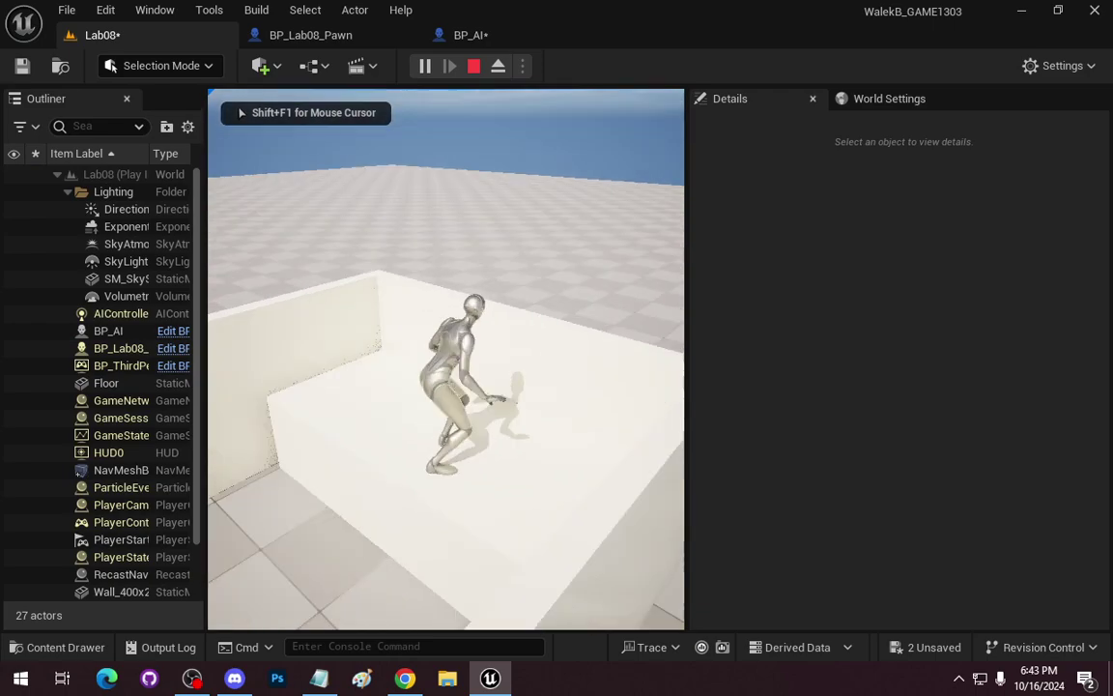
pyautogui.press('a')
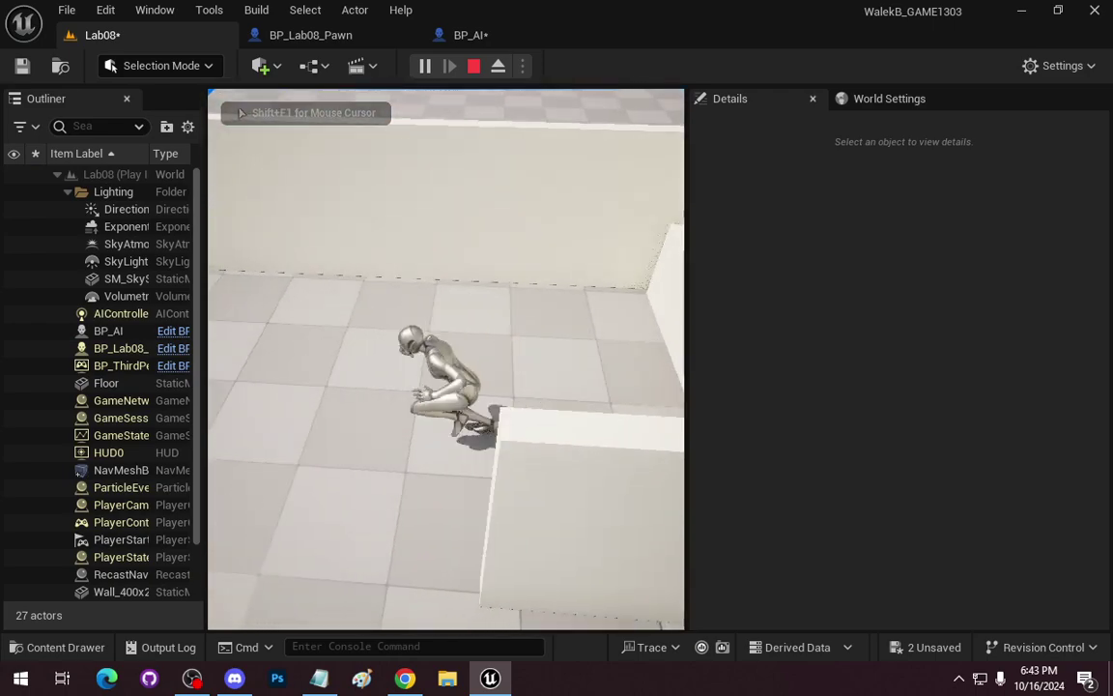
pyautogui.press('s')
pyautogui.press('d')
pyautogui.press('a')
pyautogui.press('w')
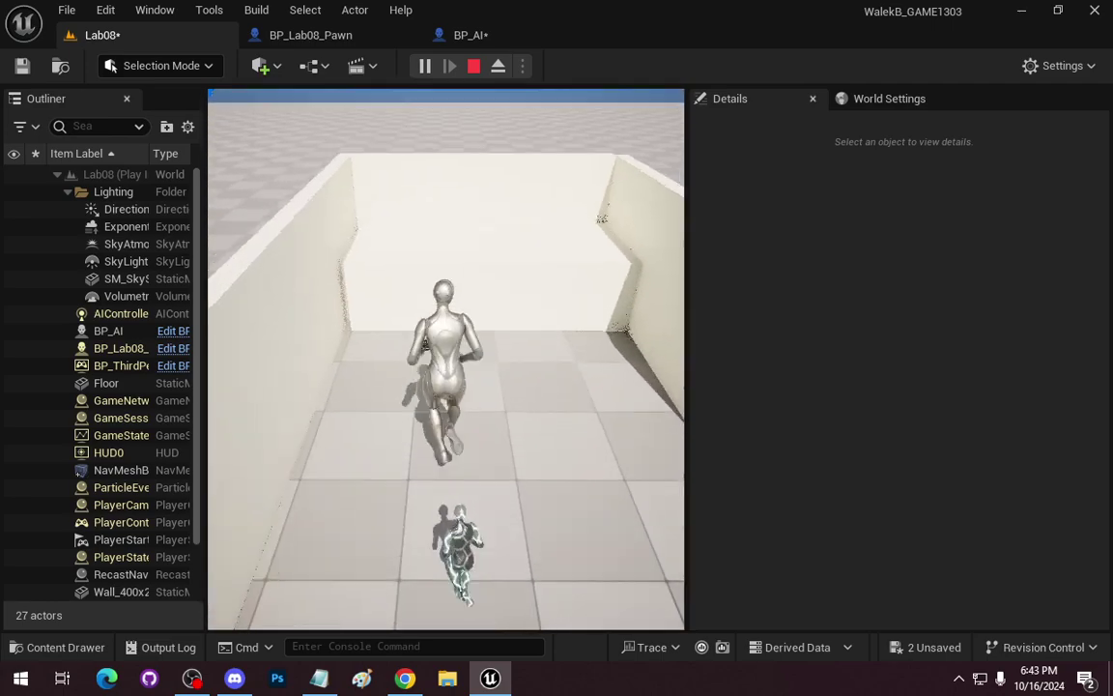
pyautogui.press('space')
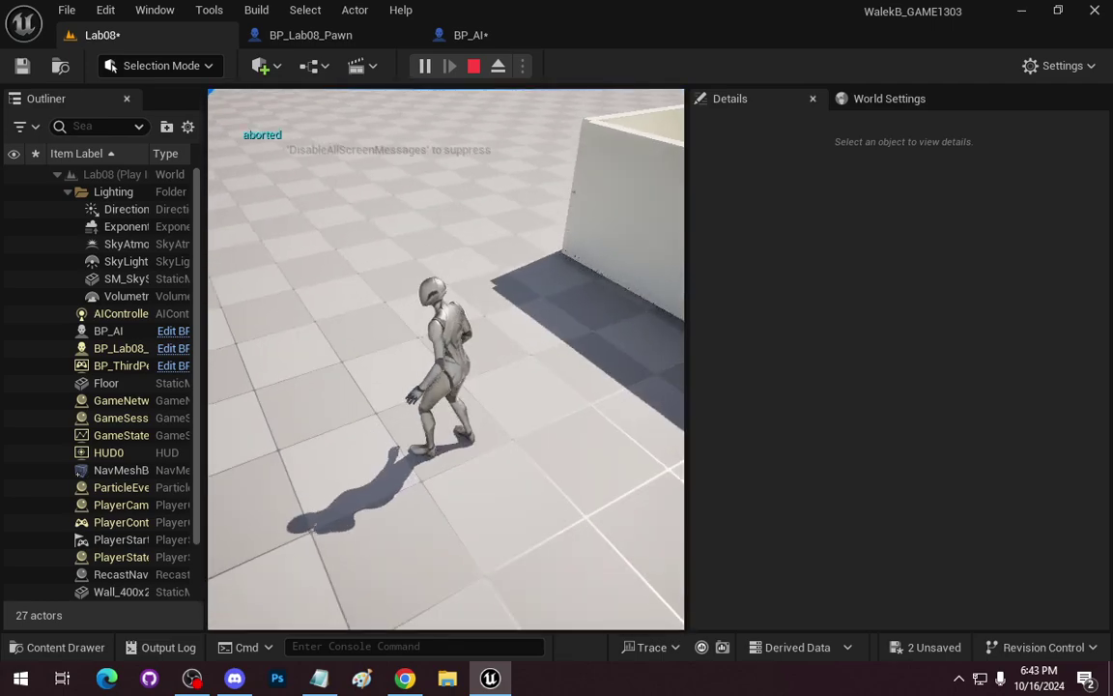
pyautogui.press('d')
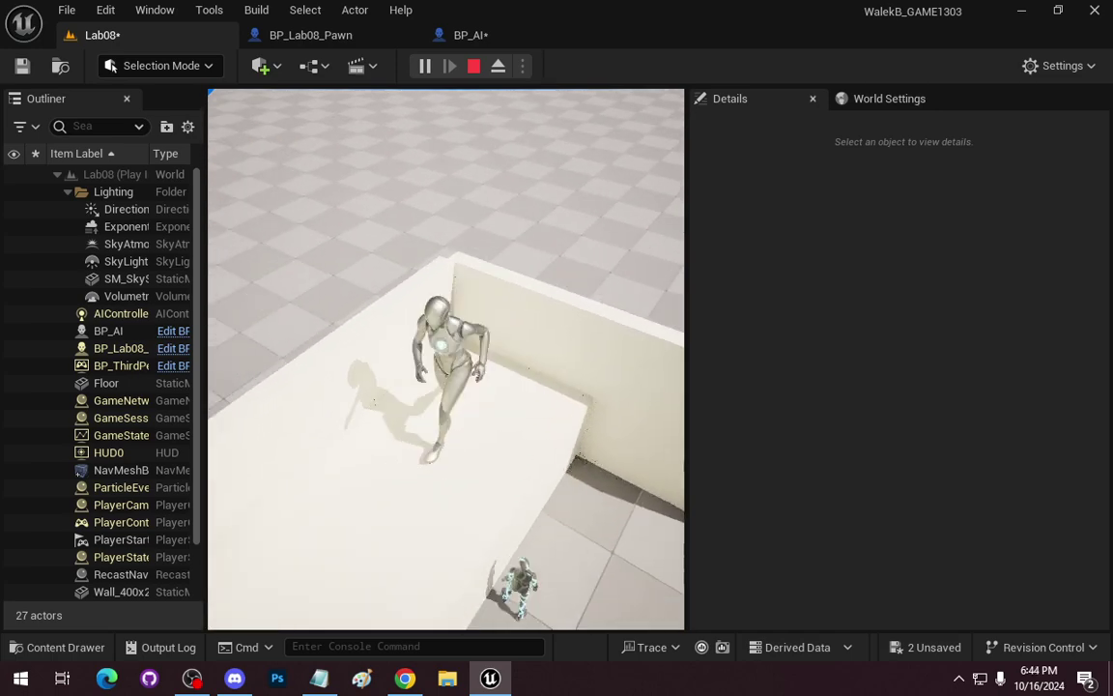
# Run around the enclosure and back through its opening, jump onto the platform beside BP_AI, and end the play session
pyautogui.press('w')
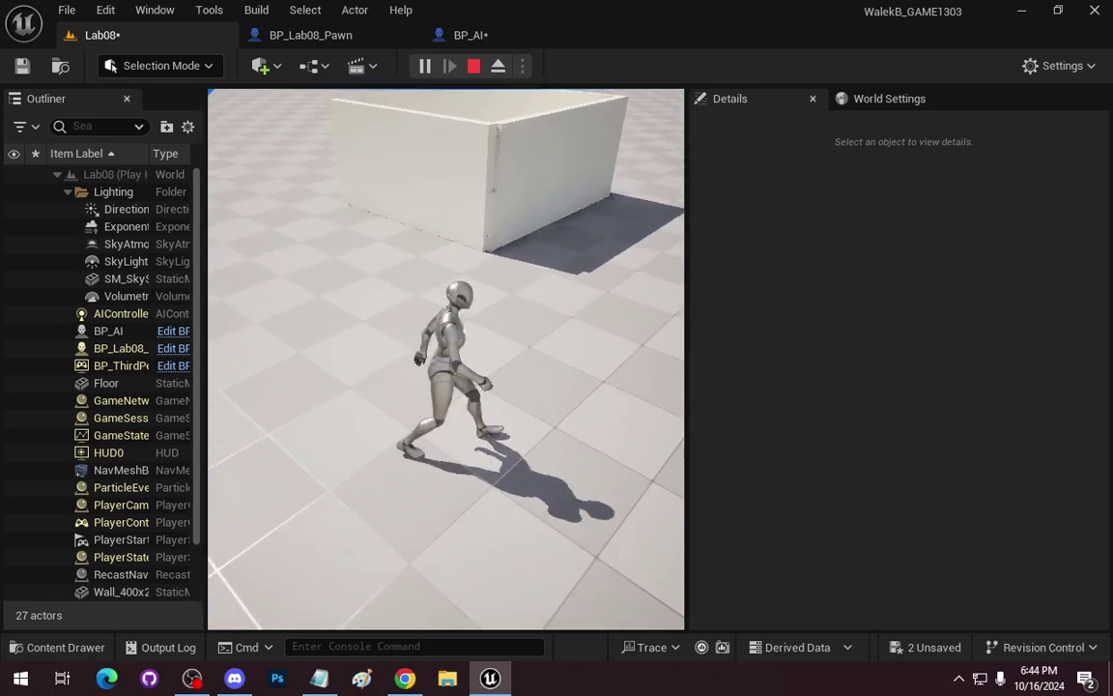
pyautogui.press('w')
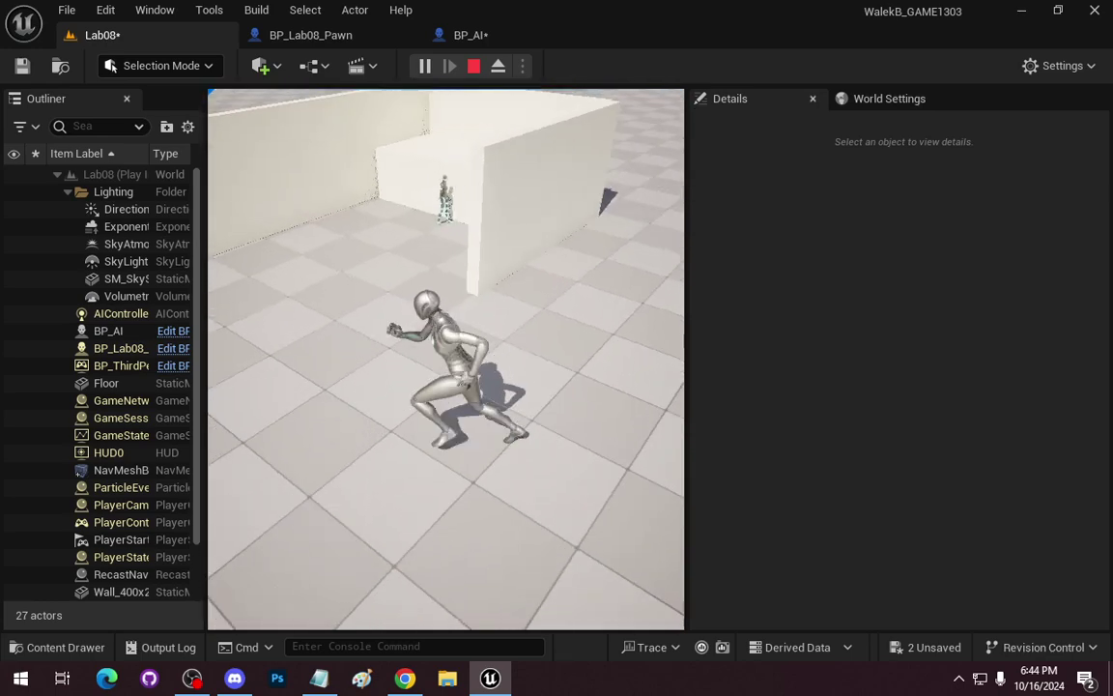
pyautogui.press('w')
pyautogui.press('d')
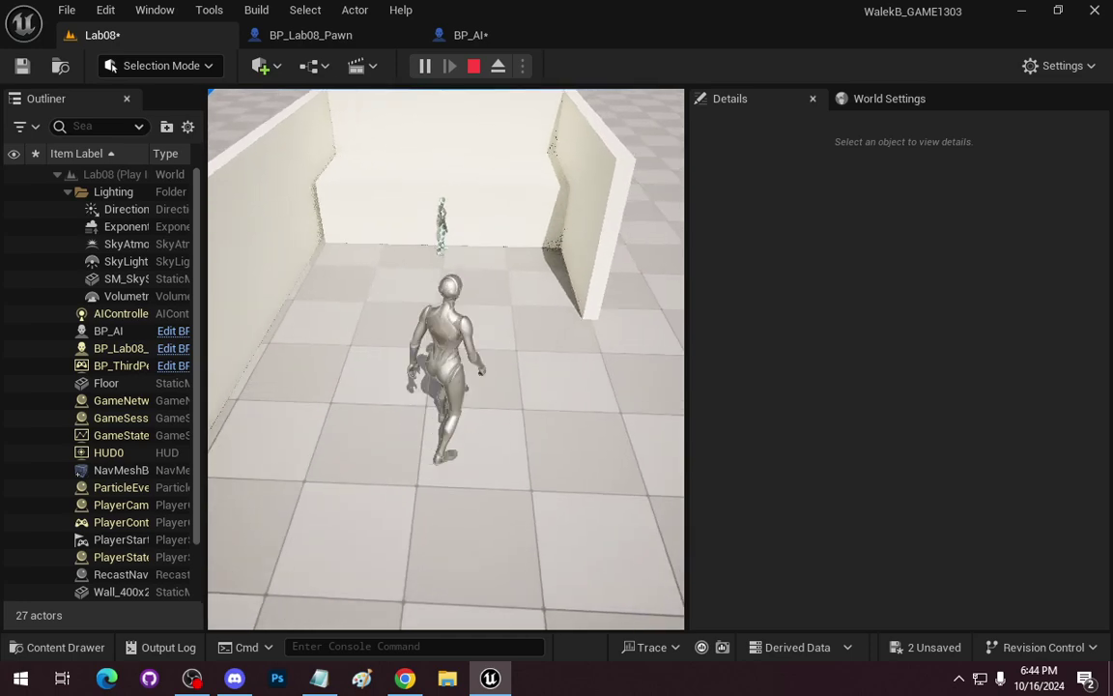
pyautogui.press('d')
pyautogui.press('a')
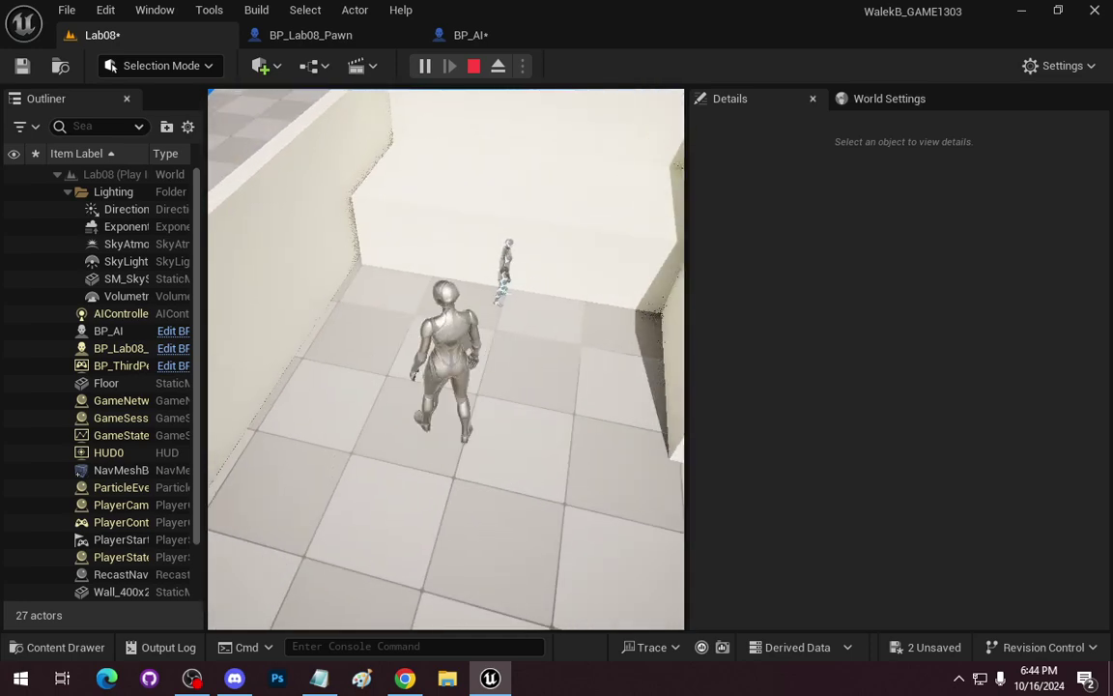
pyautogui.press('d')
pyautogui.press('space')
pyautogui.press('w')
pyautogui.press('d')
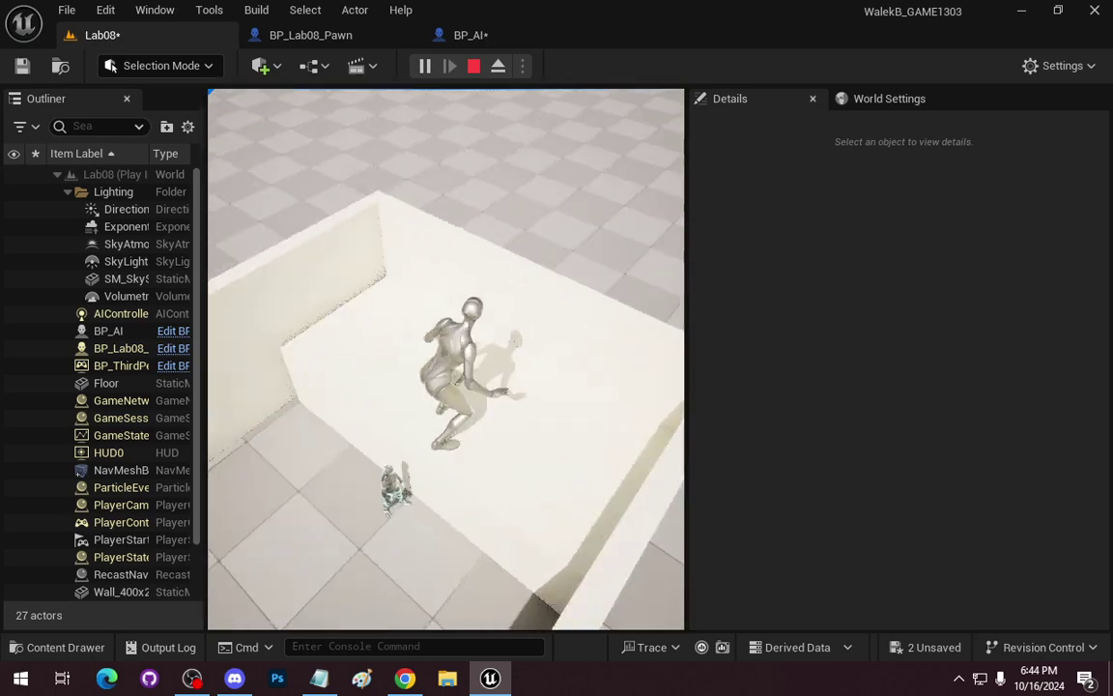
pyautogui.press('s')
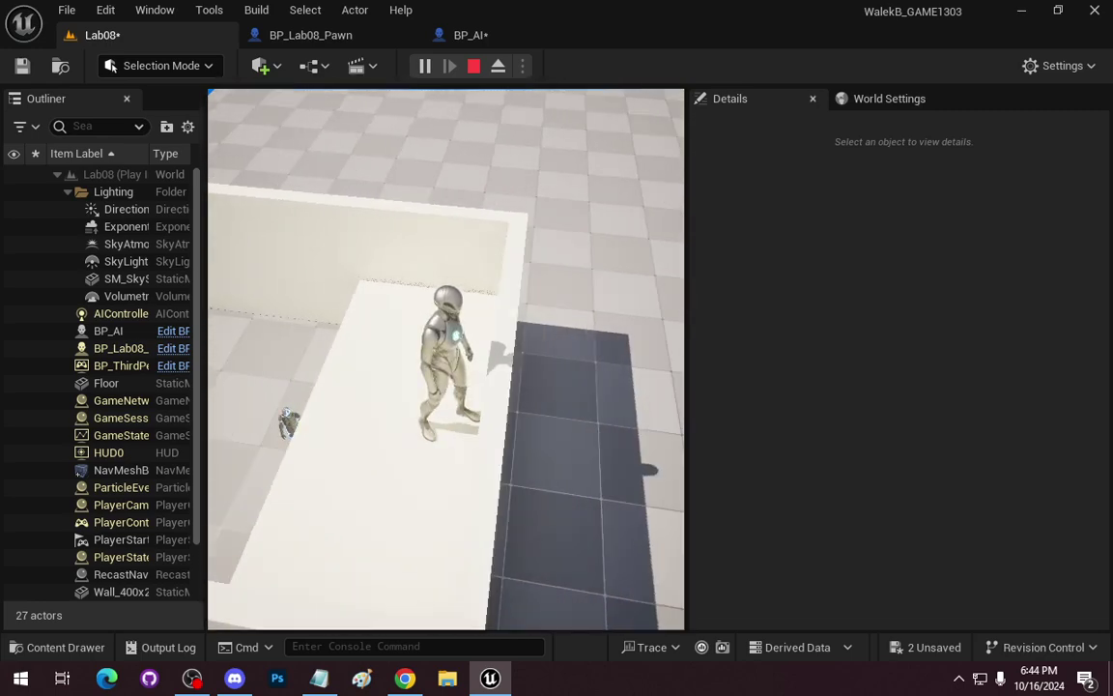
pyautogui.press('Escape')
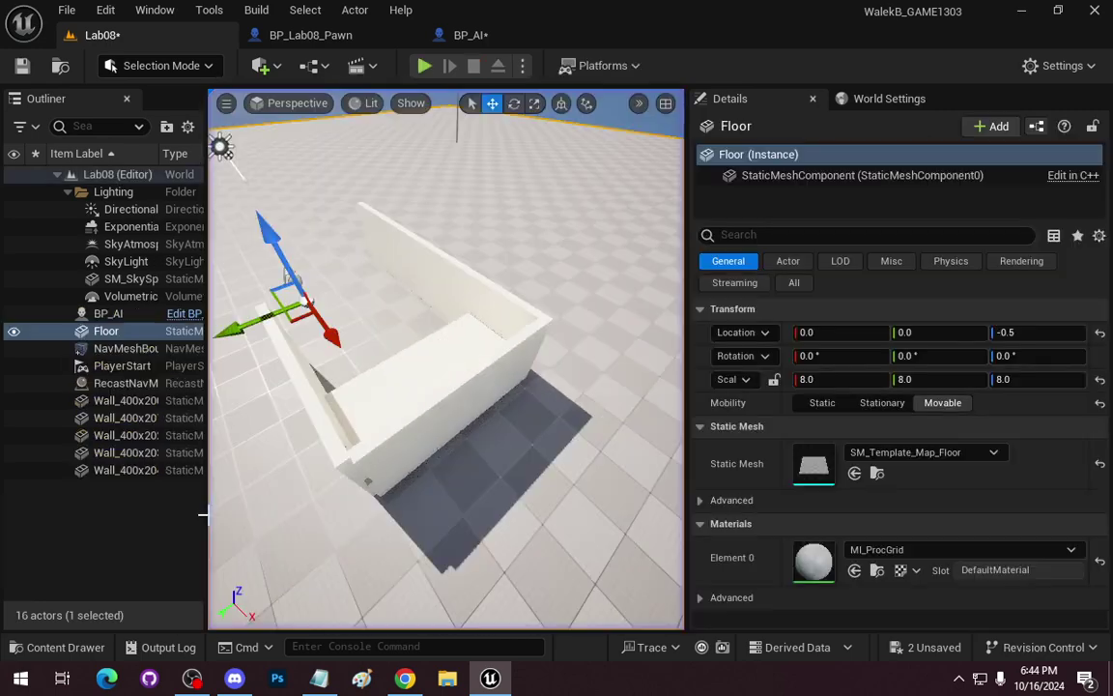
# Start another play session, climb onto the platform and jump out over the enclosure's back wall to watch BP_AI's reaction
pyautogui.click(425, 66)
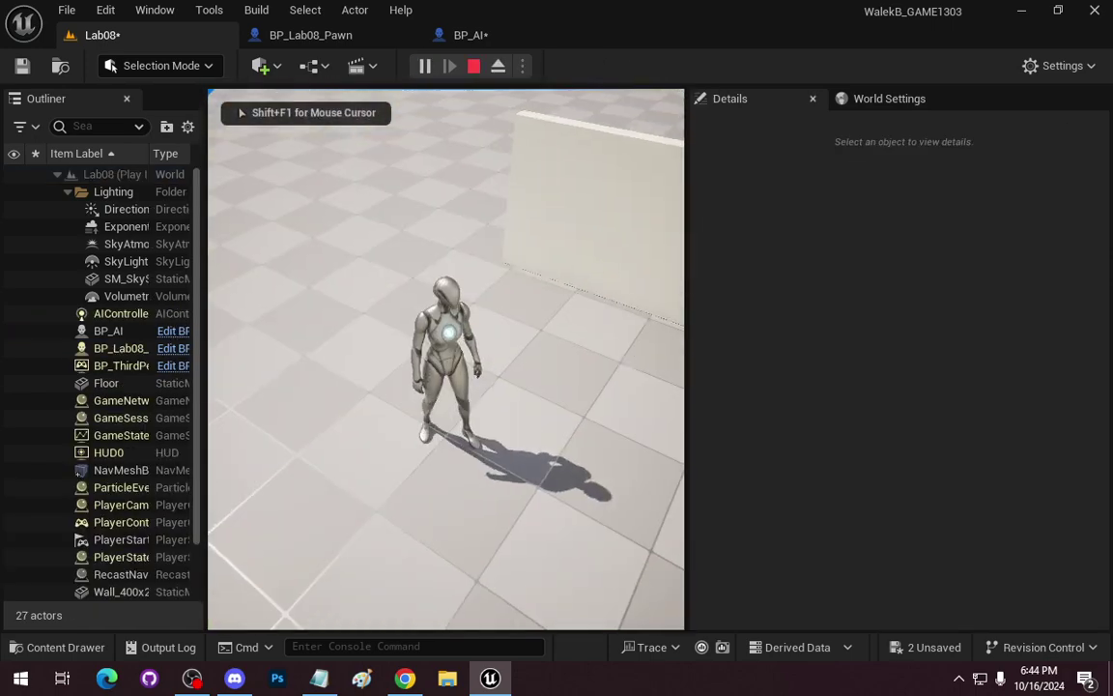
pyautogui.press('d')
pyautogui.press('a')
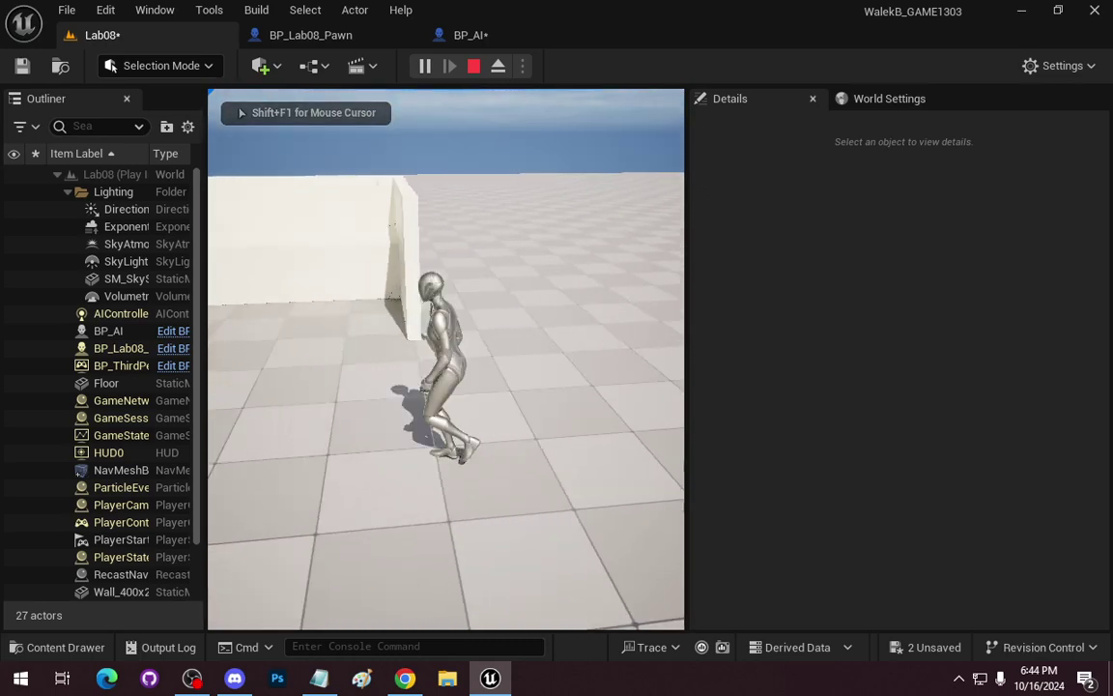
pyautogui.press('w')
pyautogui.press('space')
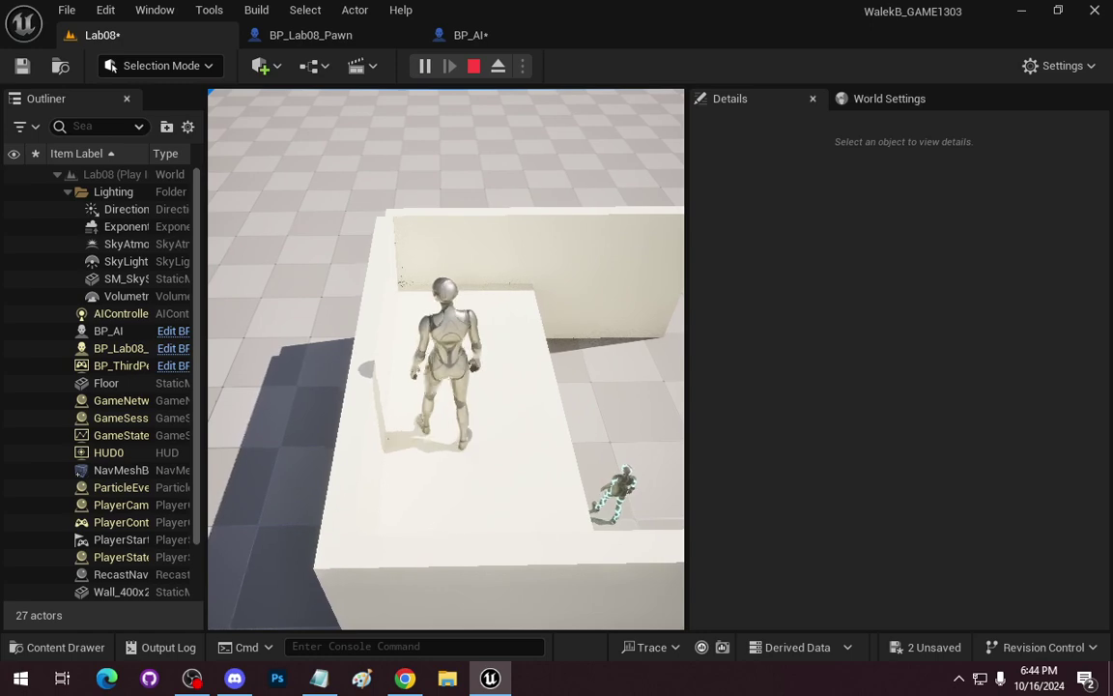
pyautogui.press('a')
pyautogui.press('space')
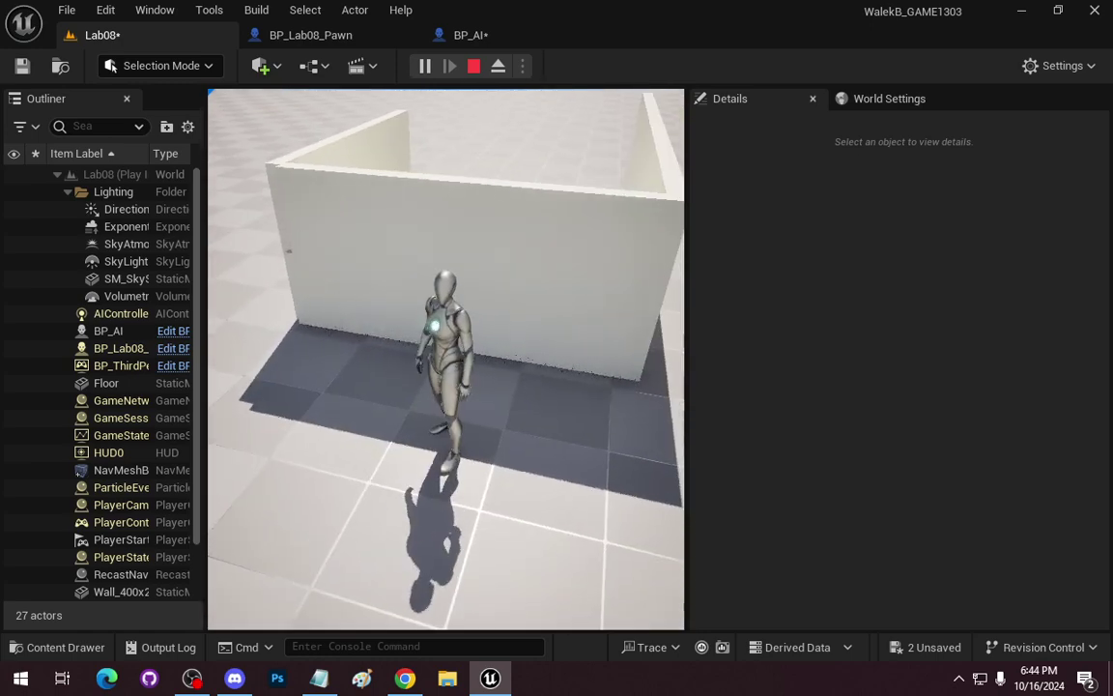
# Circle outside the enclosure back to its opening, check whether BP_AI near the platform resumes following, and end the play session
pyautogui.press('s')
pyautogui.press('a')
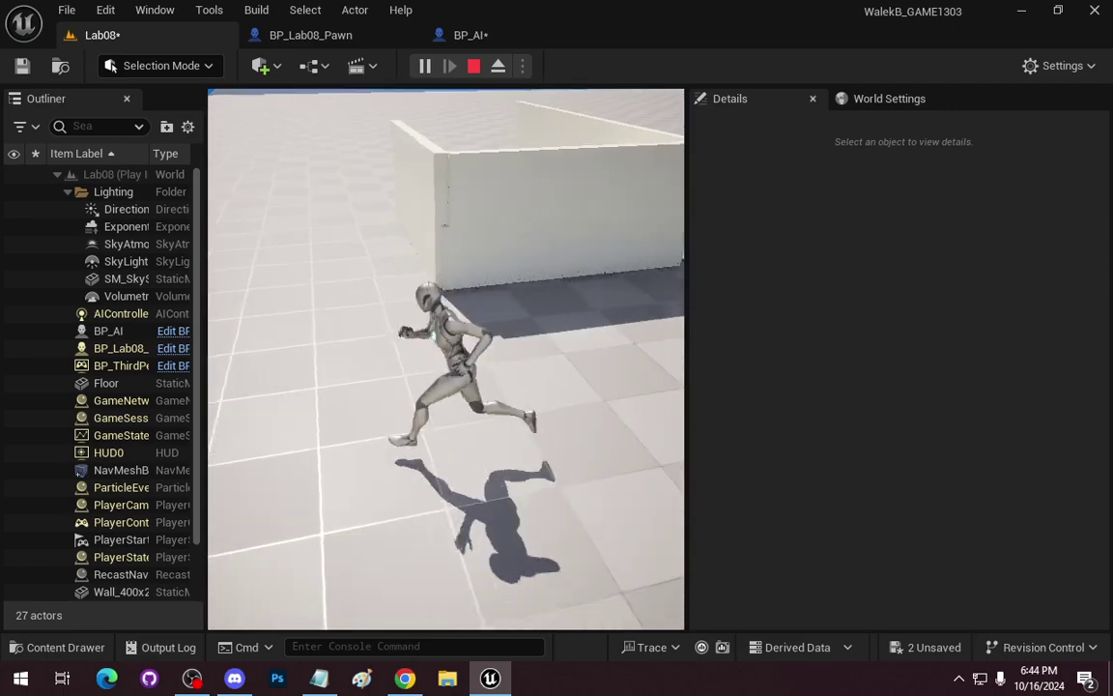
pyautogui.press('w')
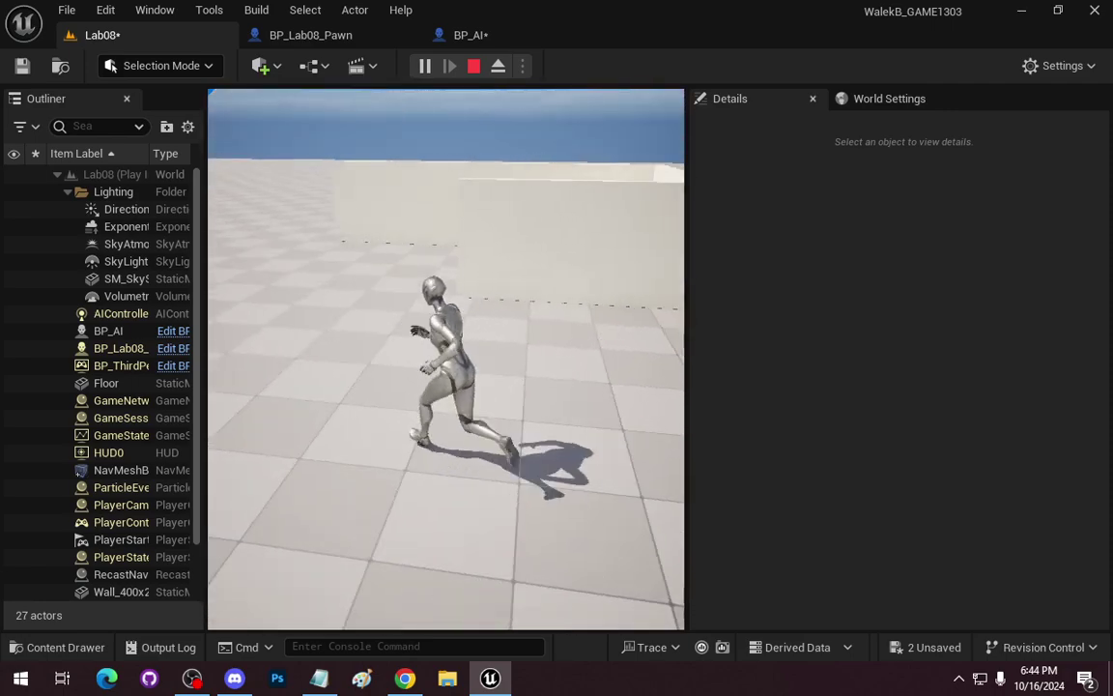
pyautogui.press('w')
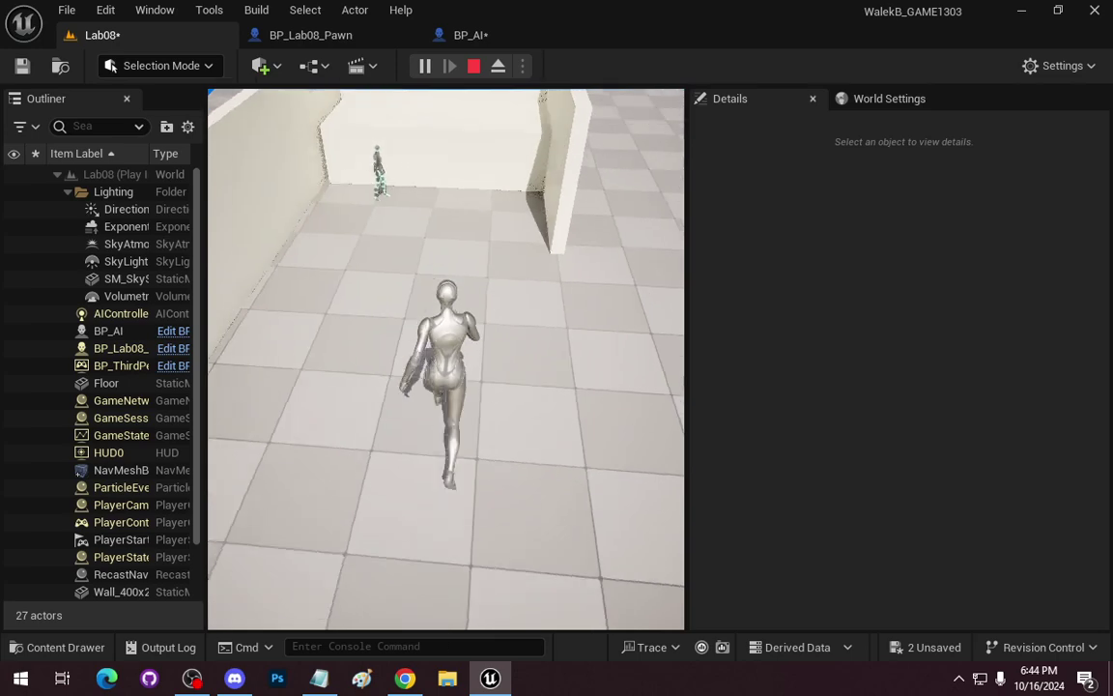
pyautogui.press('s')
pyautogui.press('a')
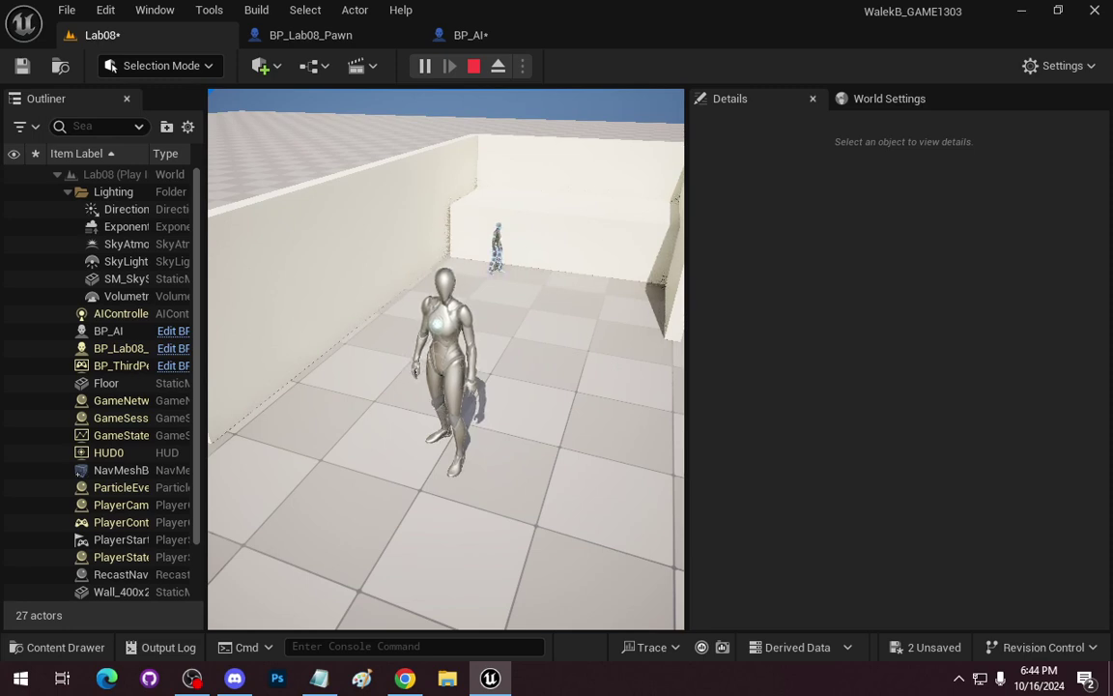
pyautogui.press('w')
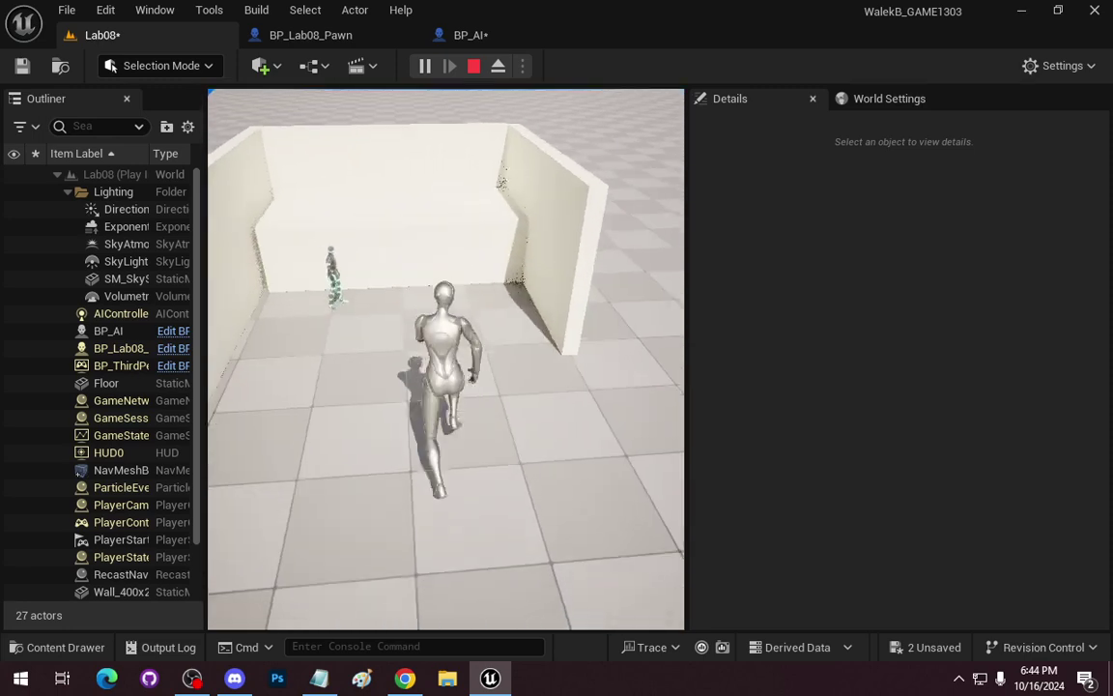
pyautogui.press('d')
pyautogui.press('a')
pyautogui.press('Escape')
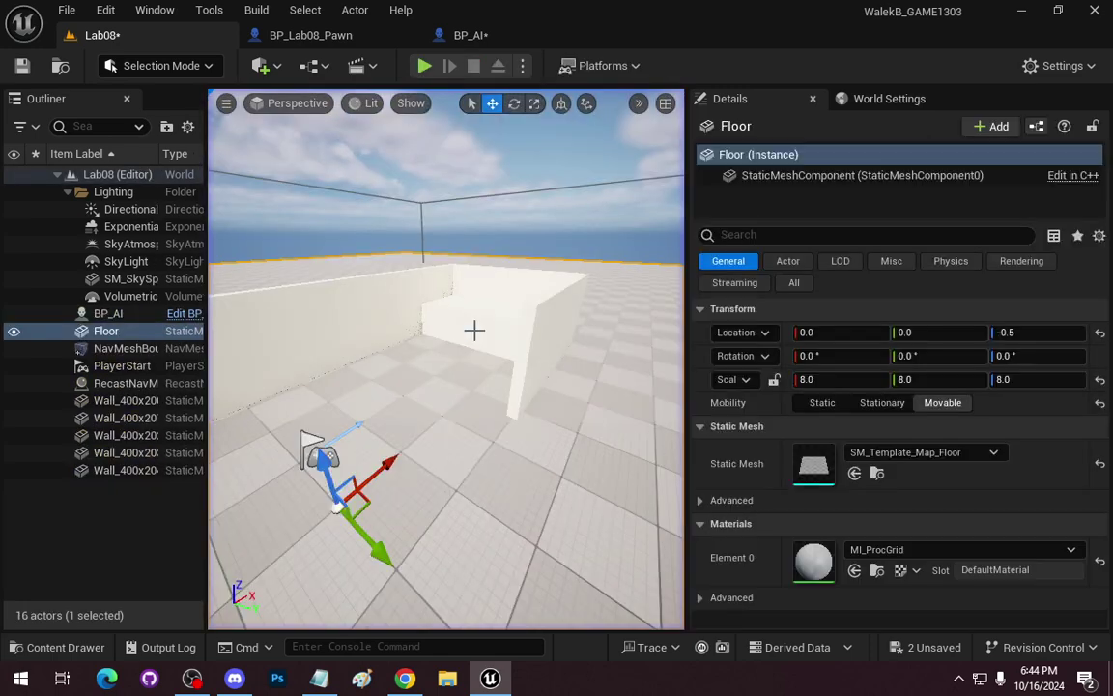
# Start a play session in Lab08 and run across the open floor outside the enclosure to check that BP_AI keeps following
pyautogui.click(425, 66)
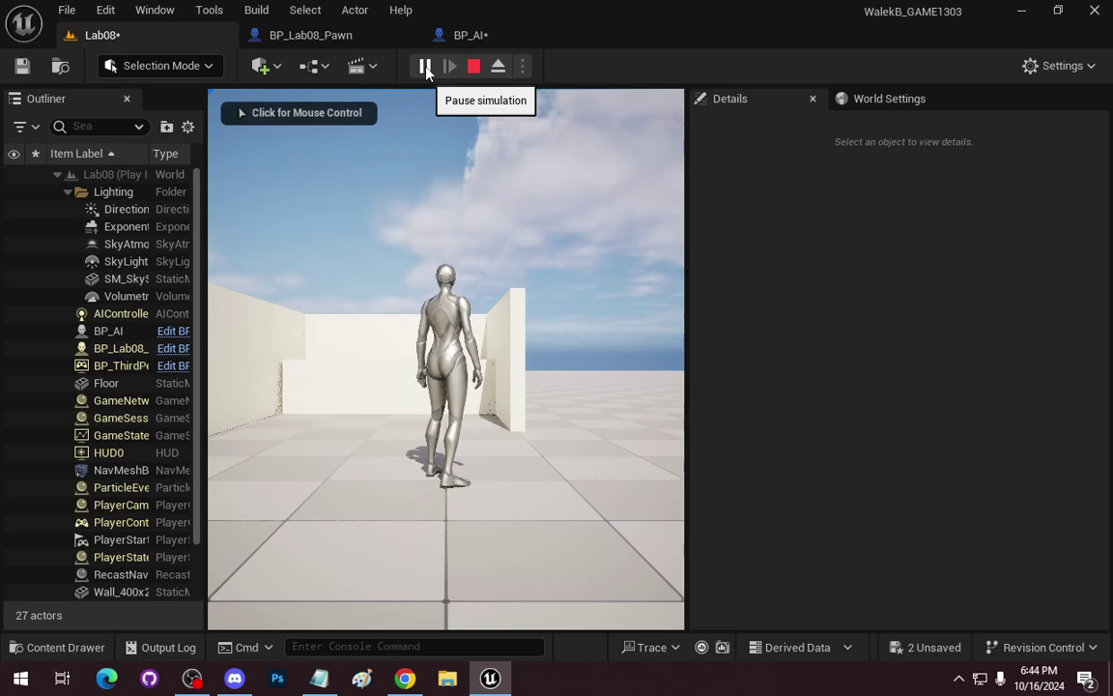
pyautogui.click(506, 537)
pyautogui.press('w')
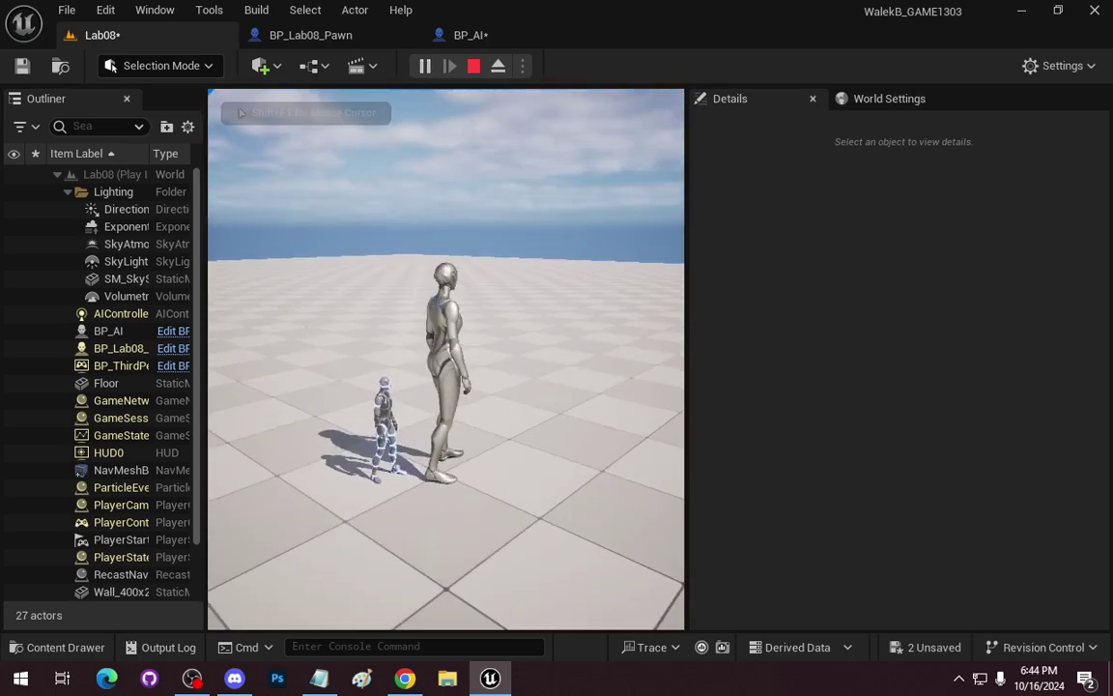
pyautogui.press('w')
pyautogui.press('s')
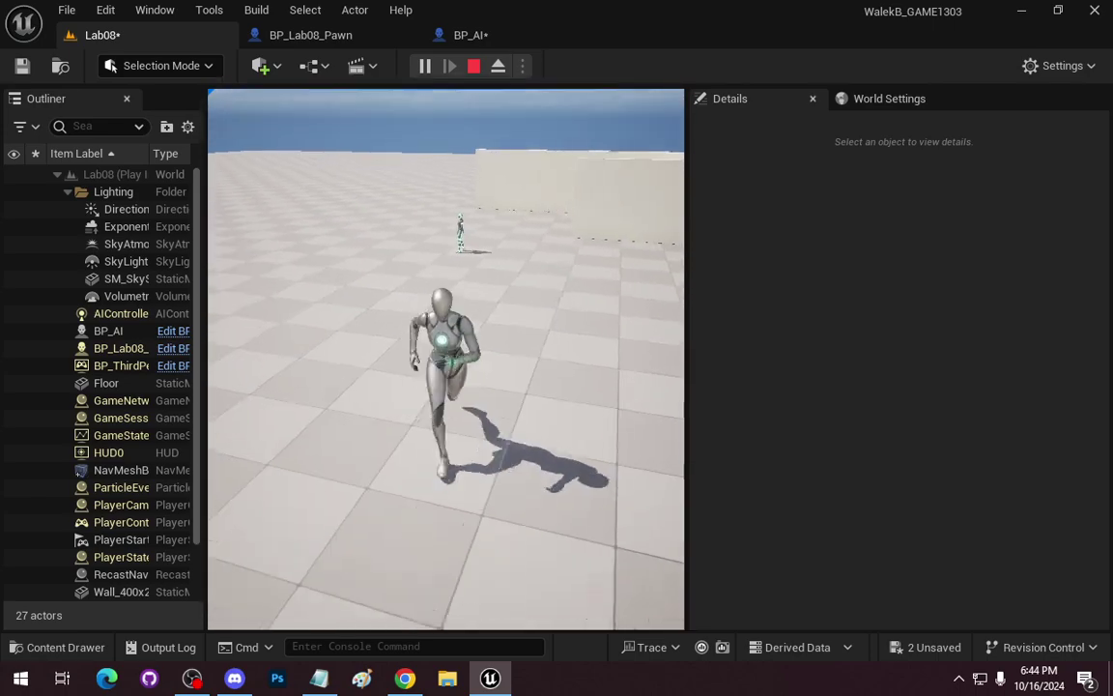
pyautogui.press('a')
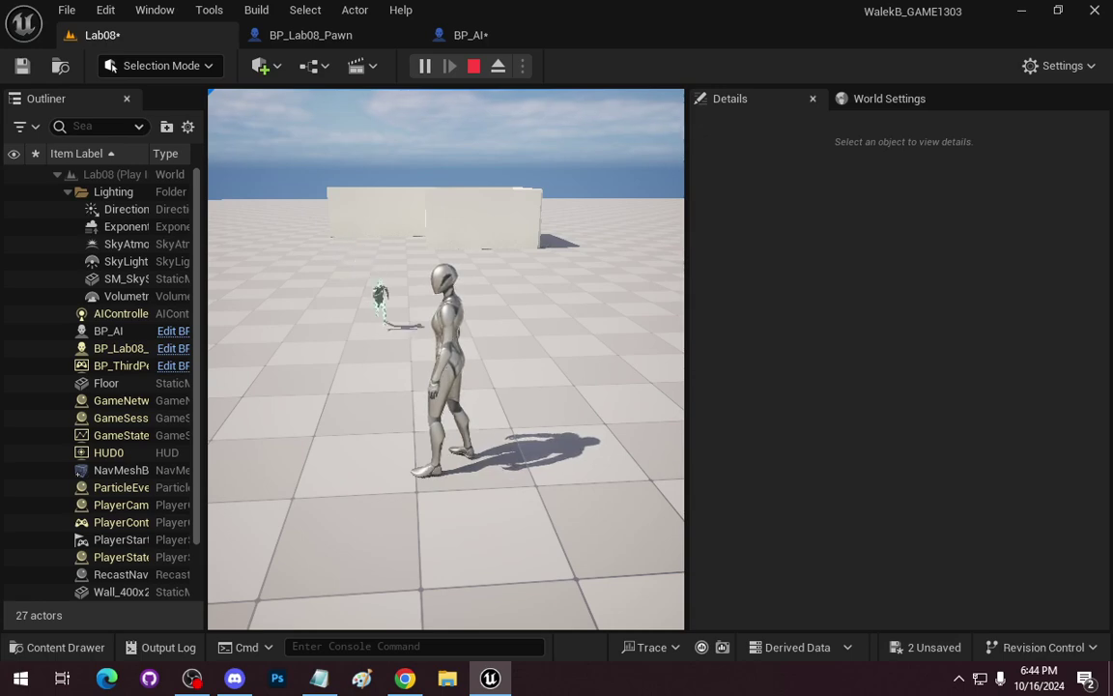
pyautogui.press('s')
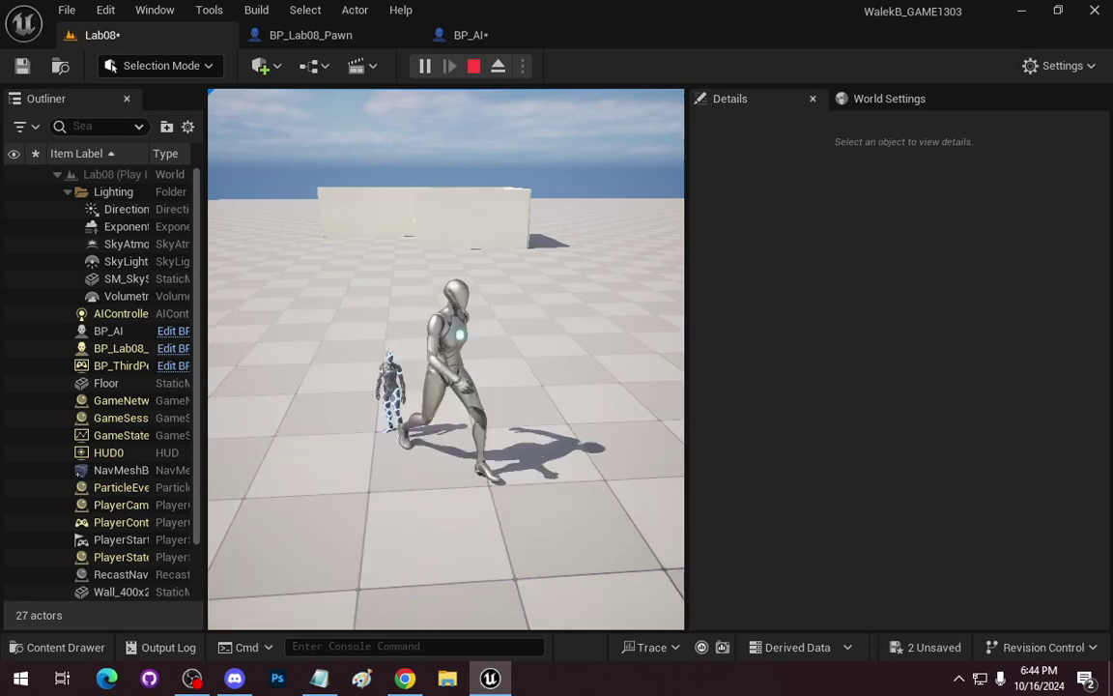
pyautogui.press('d')
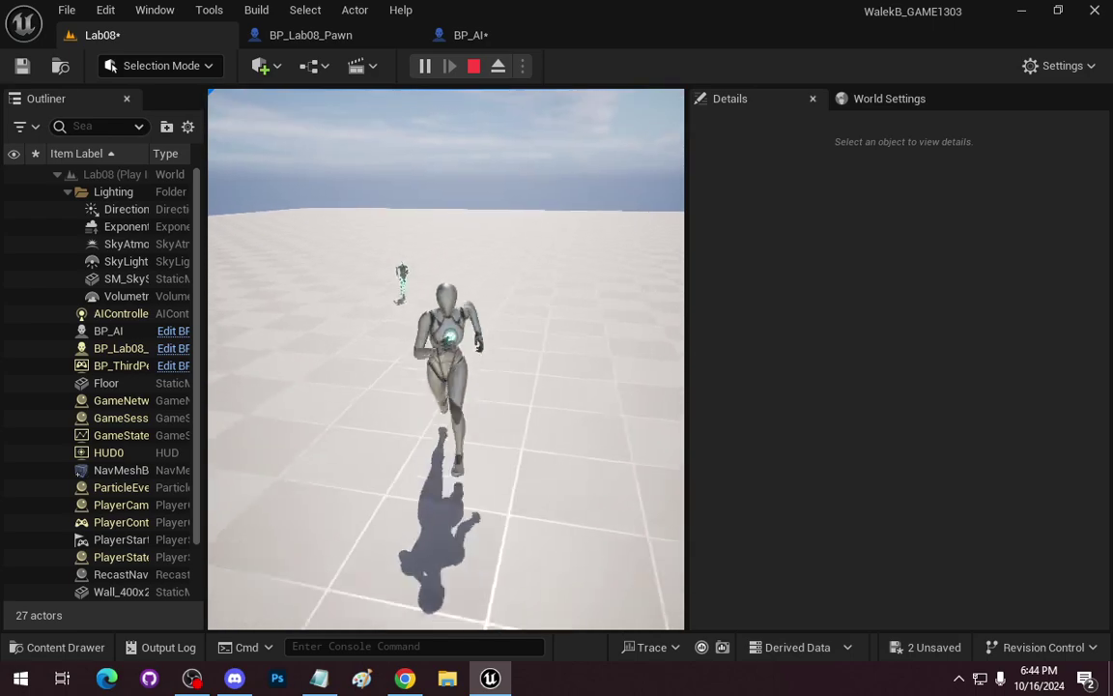
# Circle around the enclosure walls back to the open front, observe how BP_AI follows, and end the play session
pyautogui.press('d')
pyautogui.press('w')
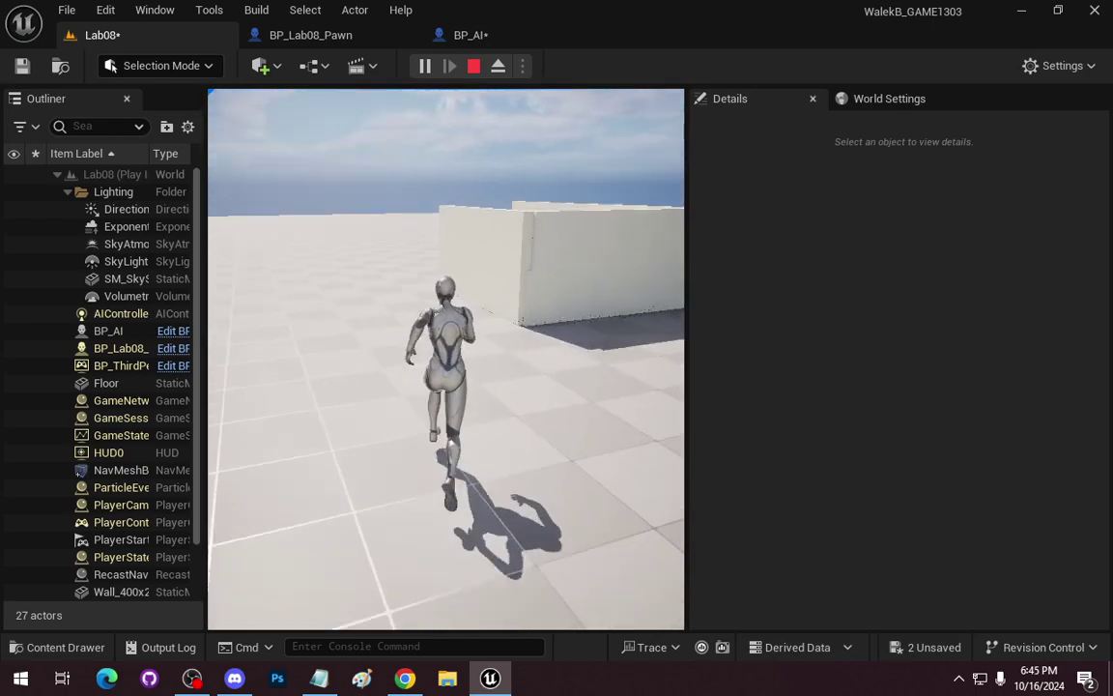
pyautogui.press('a')
pyautogui.press('d')
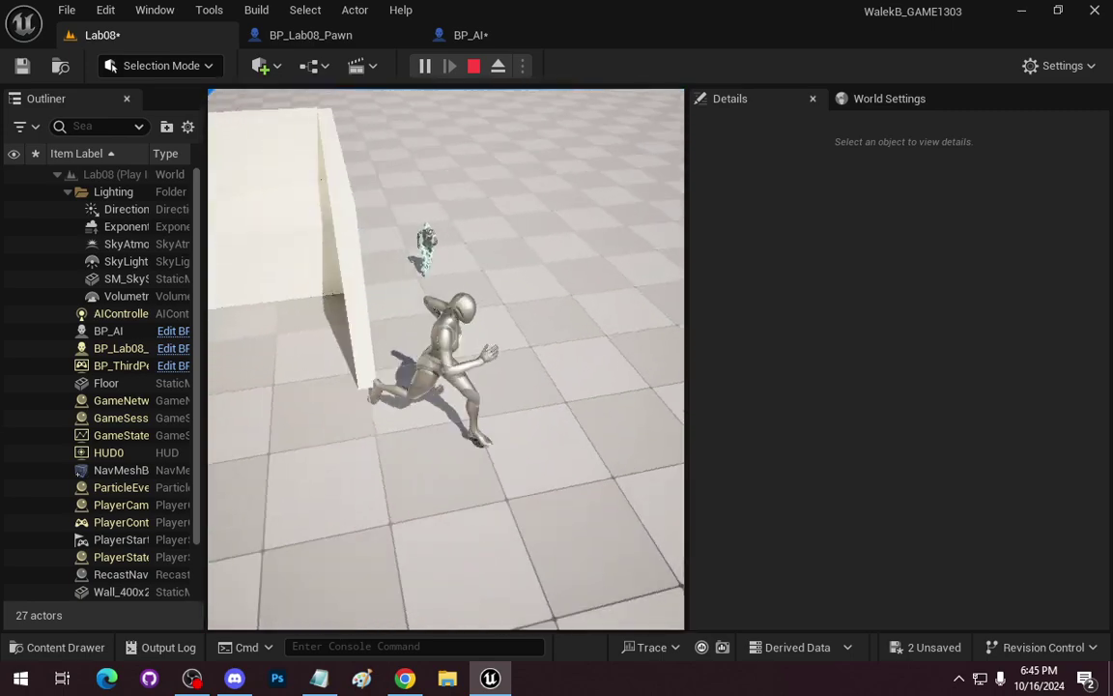
pyautogui.press('s')
pyautogui.press('a')
pyautogui.press('d')
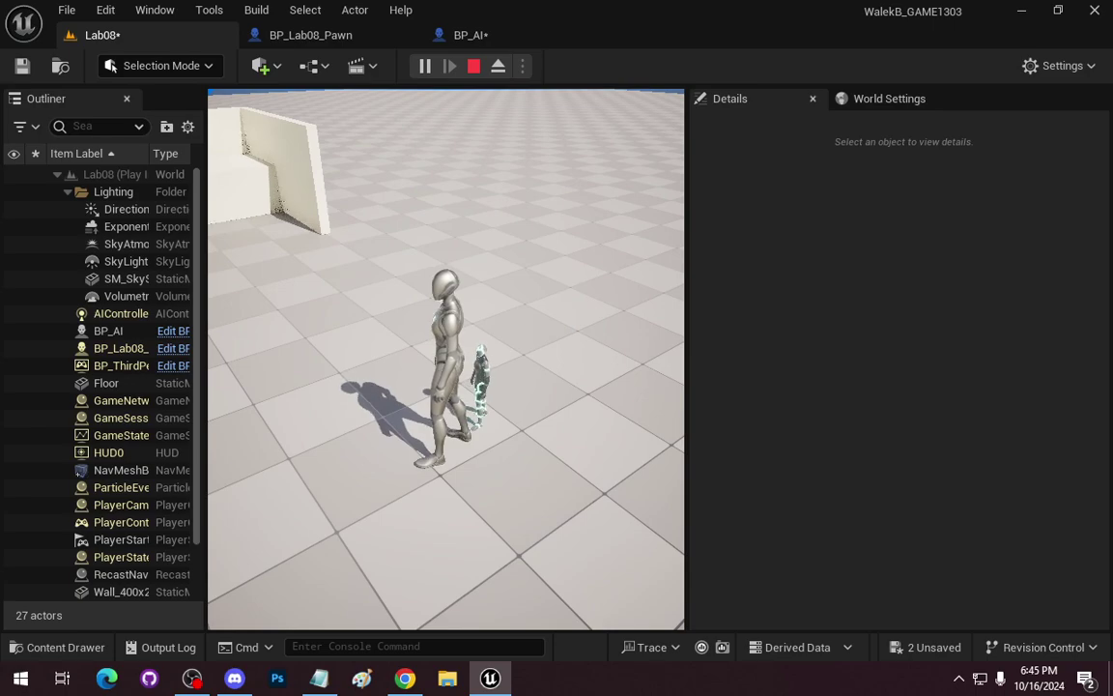
pyautogui.press('w')
pyautogui.press('d')
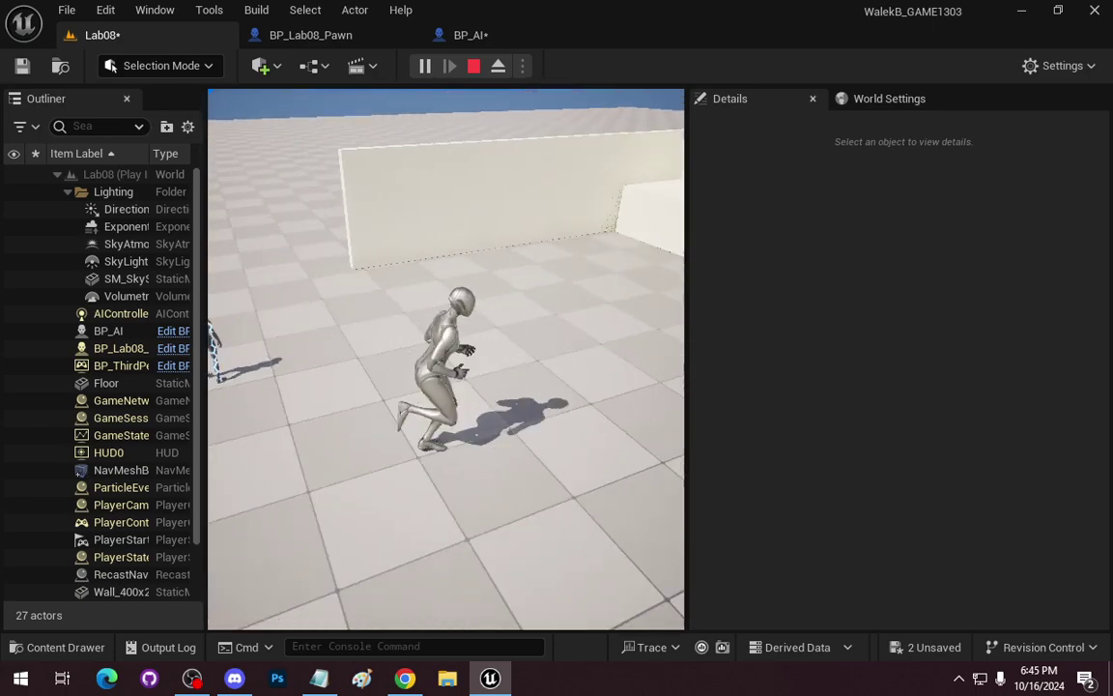
pyautogui.press('s')
pyautogui.press('Escape')
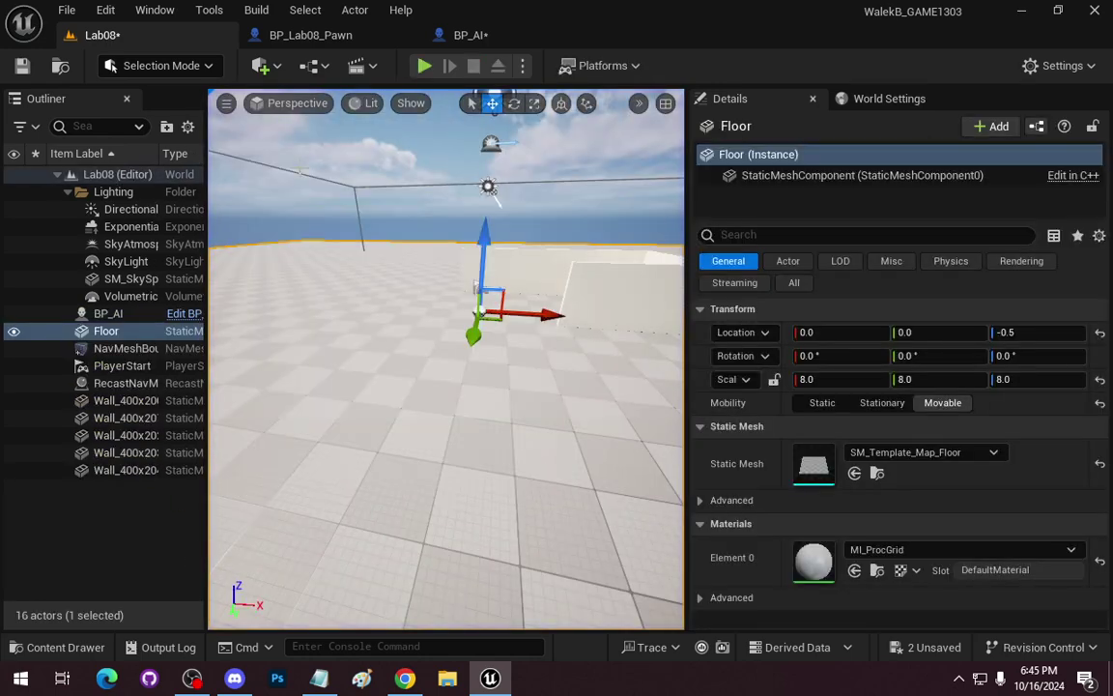
# In BP_AI's event graph, lower the Switch on EPathFollowingResult node to line up with the Movement Result output of AI MoveTo
pyautogui.click(473, 35)
pyautogui.scroll(2, 540, 445)
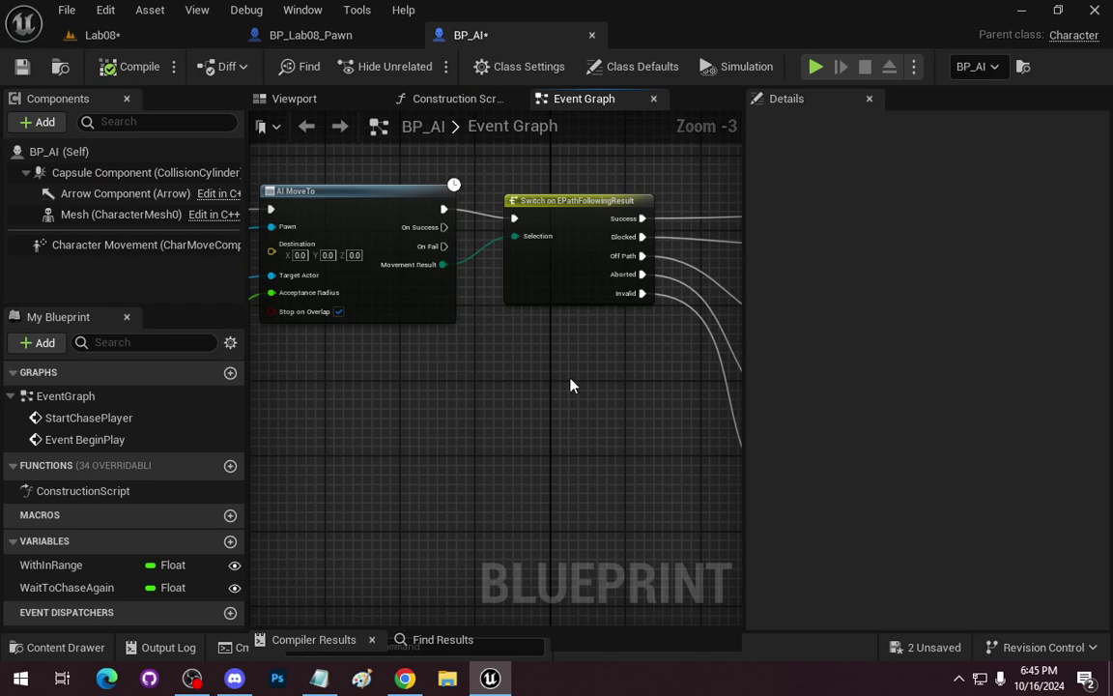
pyautogui.moveTo(611, 458); pyautogui.dragTo(556, 496)
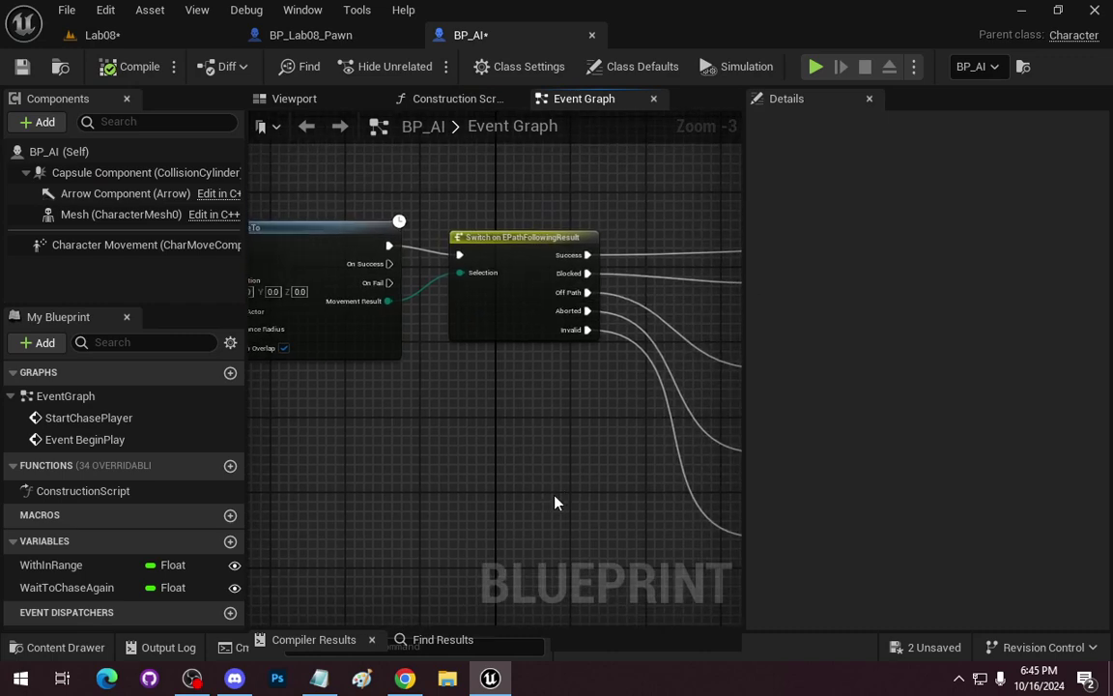
pyautogui.moveTo(529, 330); pyautogui.dragTo(456, 407)
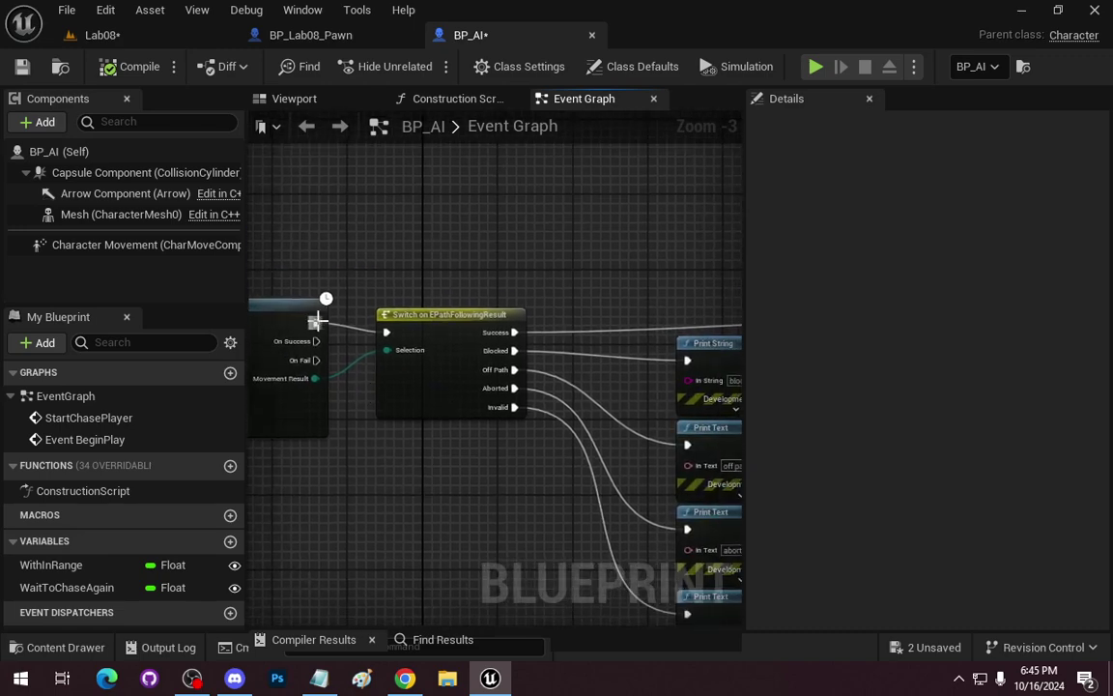
pyautogui.moveTo(465, 317); pyautogui.dragTo(406, 446)
pyautogui.moveTo(465, 352)
pyautogui.mouseDown()
pyautogui.moveTo(293, 373)
pyautogui.moveTo(531, 350)
pyautogui.moveTo(481, 357)
pyautogui.mouseUp()
pyautogui.scroll(-1, 481, 358)
pyautogui.scroll(2, 481, 357)
pyautogui.scroll(-1, 469, 380)
# Connect the On Success output of AI MoveTo to the Play Sound at Location node and compile BP_AI
pyautogui.moveTo(542, 376); pyautogui.dragTo(274, 366)
pyautogui.moveTo(733, 375); pyautogui.dragTo(462, 340)
pyautogui.moveTo(290, 418); pyautogui.dragTo(709, 405)
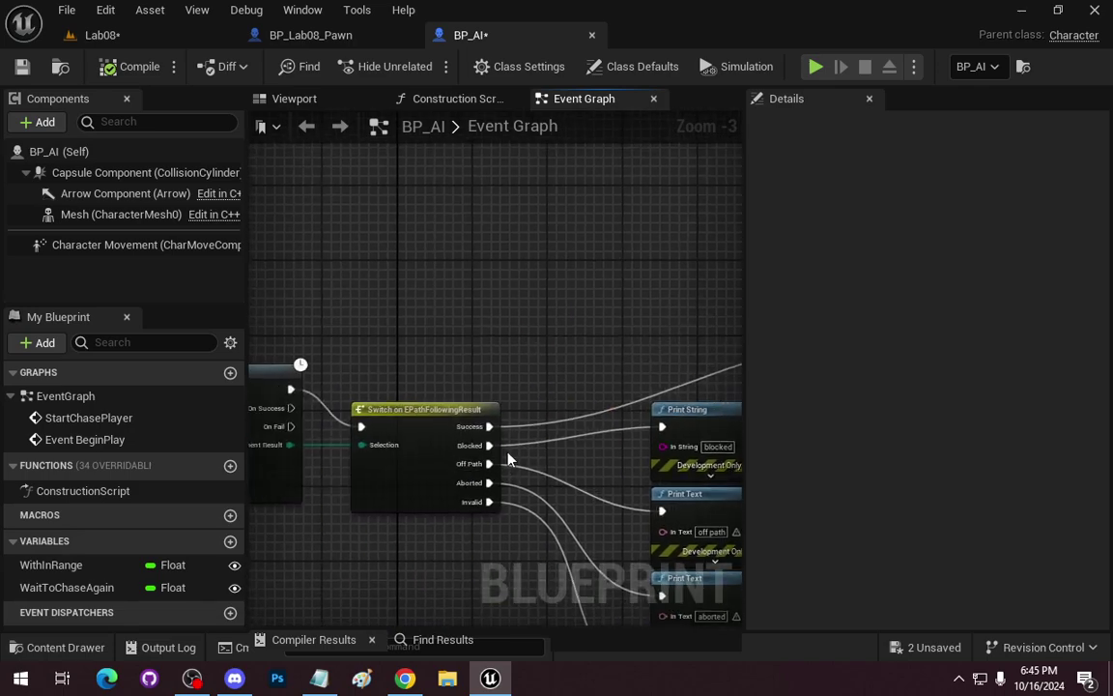
pyautogui.moveTo(292, 406); pyautogui.dragTo(450, 342)
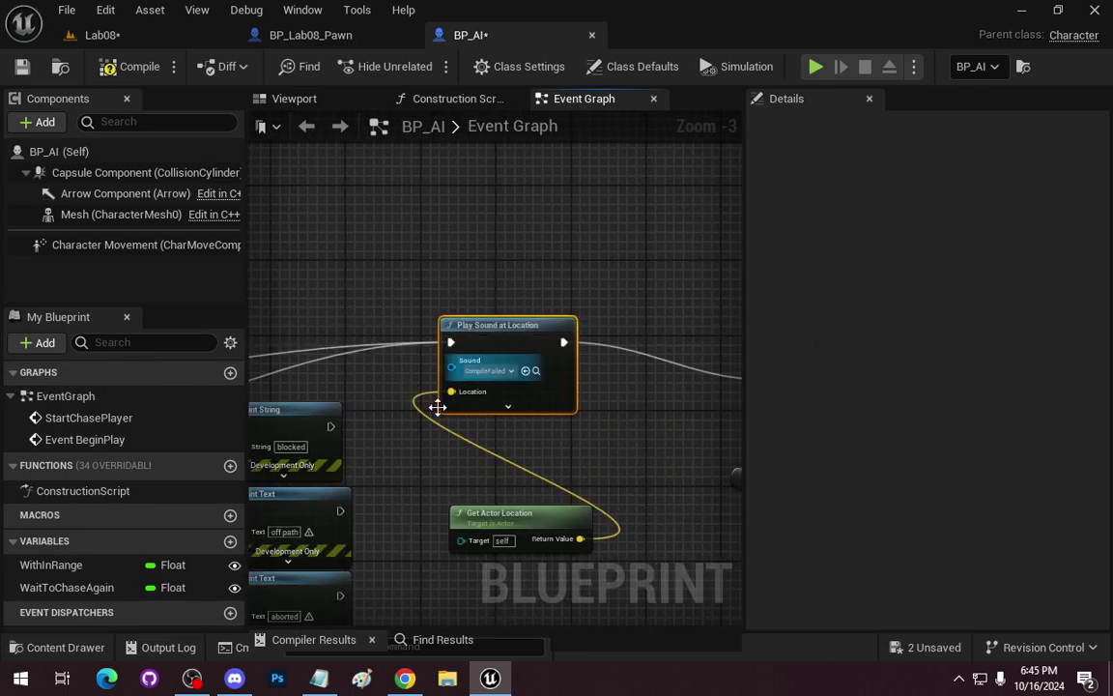
pyautogui.moveTo(440, 490); pyautogui.dragTo(872, 453)
pyautogui.moveTo(389, 145); pyautogui.dragTo(367, 137)
pyautogui.click(132, 67)
pyautogui.moveTo(561, 242); pyautogui.dragTo(710, 384)
# Play-test Lab08, jumping over the platform and back wall and running outside to check how BP_AI follows, and end the session
pyautogui.click(153, 36)
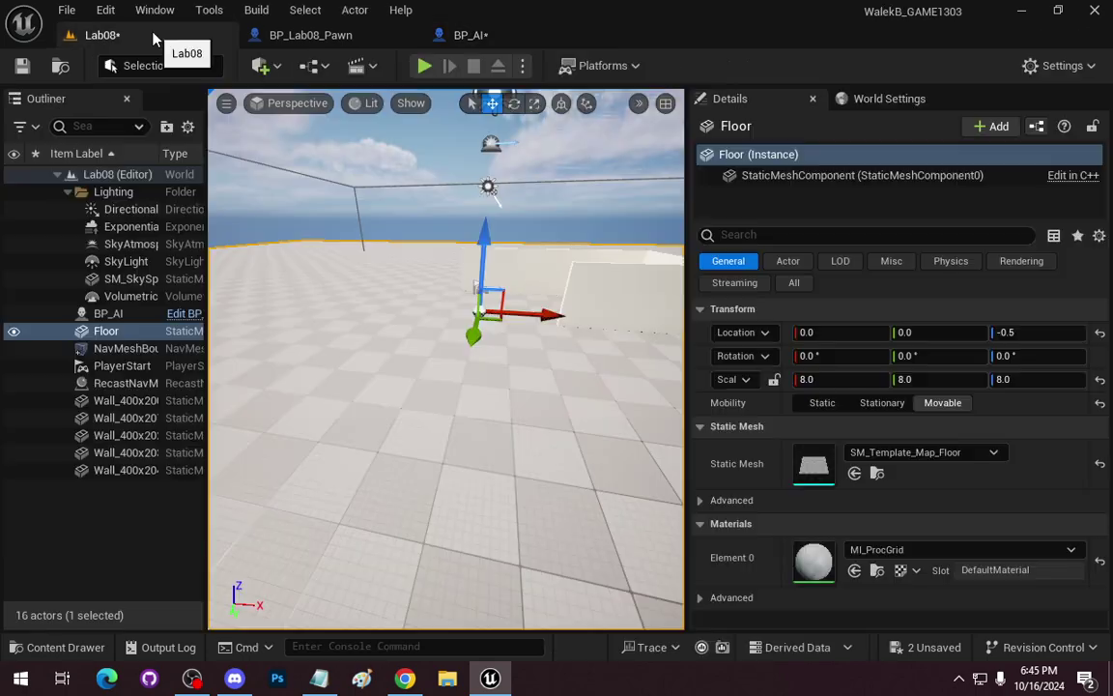
pyautogui.click(424, 65)
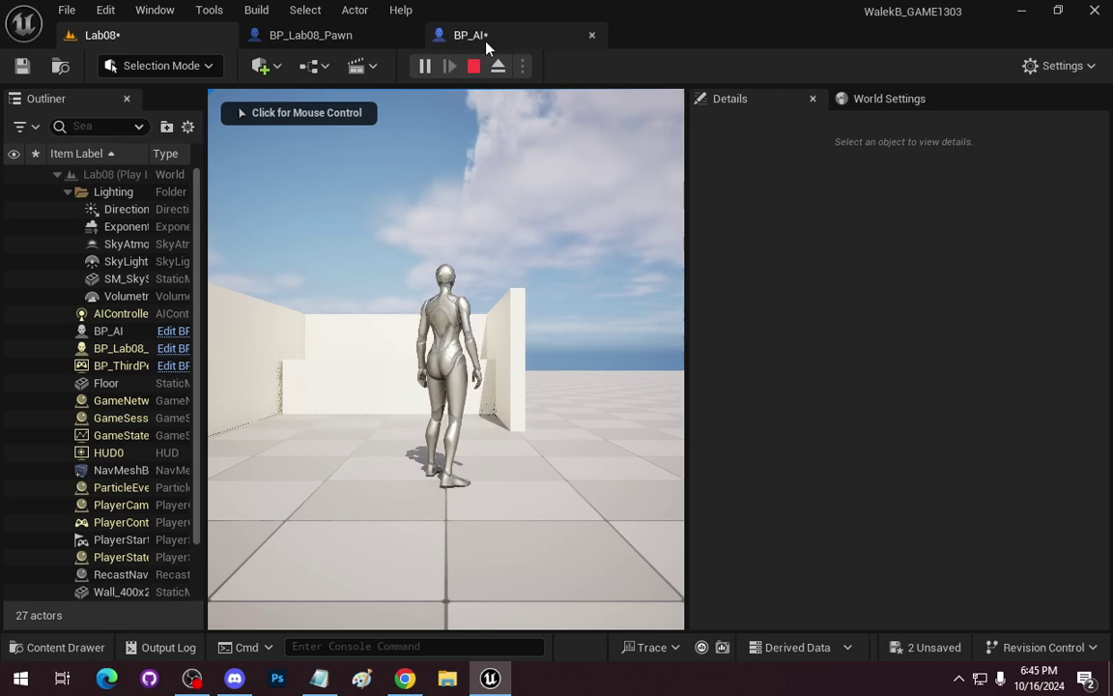
pyautogui.click(440, 37)
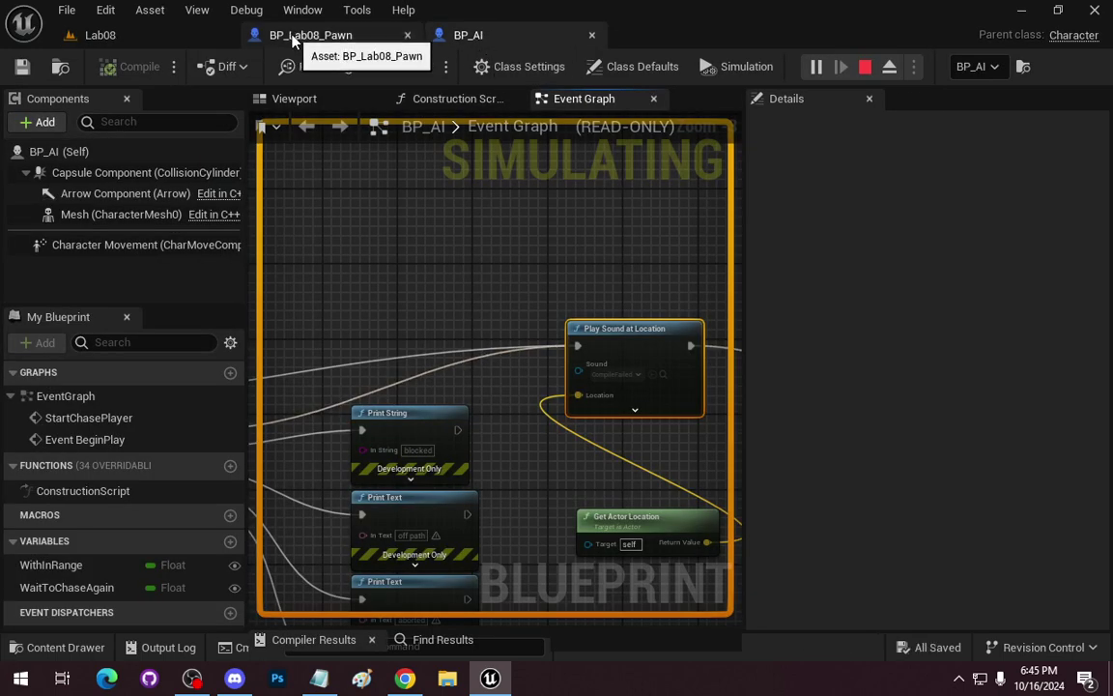
pyautogui.click(125, 30)
pyautogui.click(331, 261)
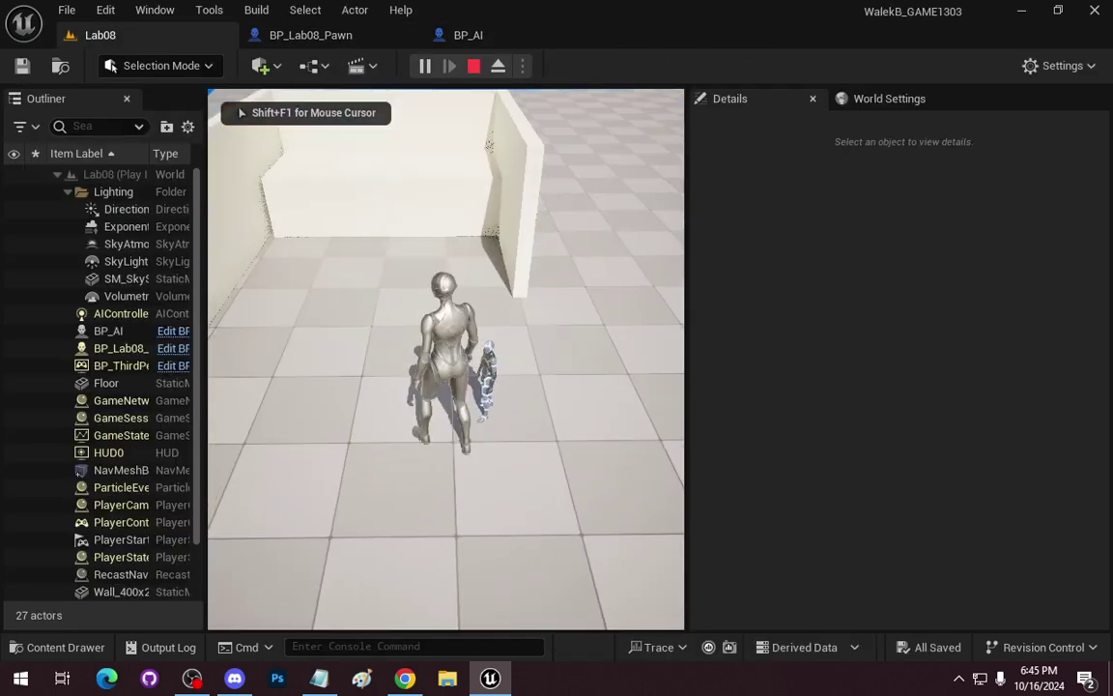
pyautogui.press('w')
pyautogui.press('space')
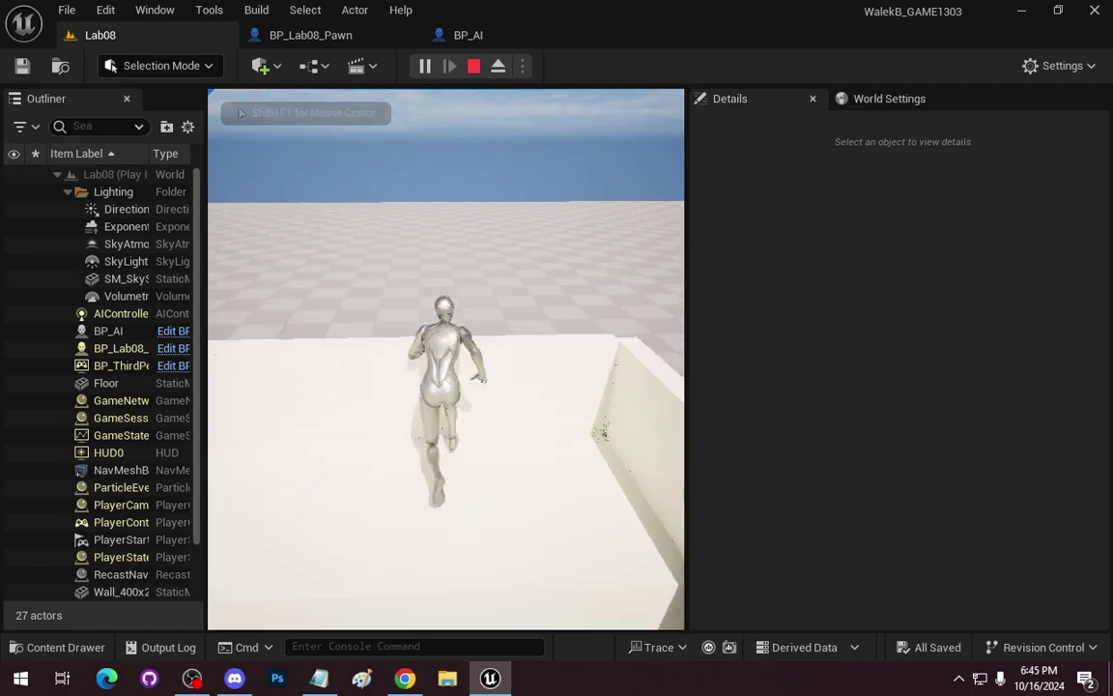
pyautogui.press('space')
pyautogui.press('s')
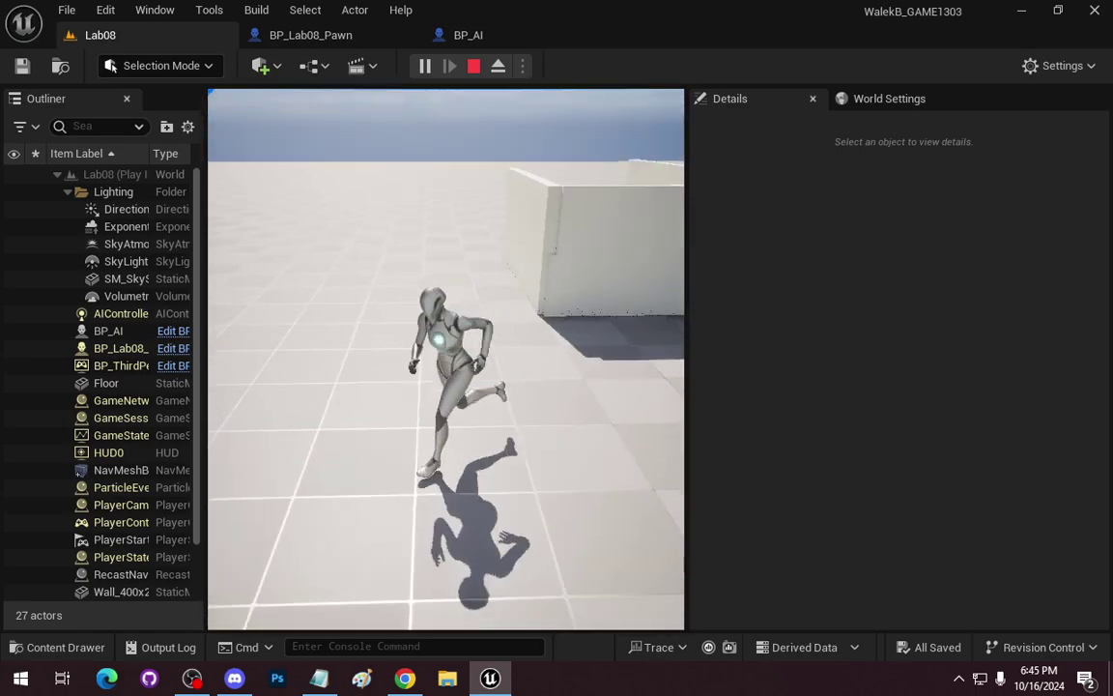
pyautogui.press('d')
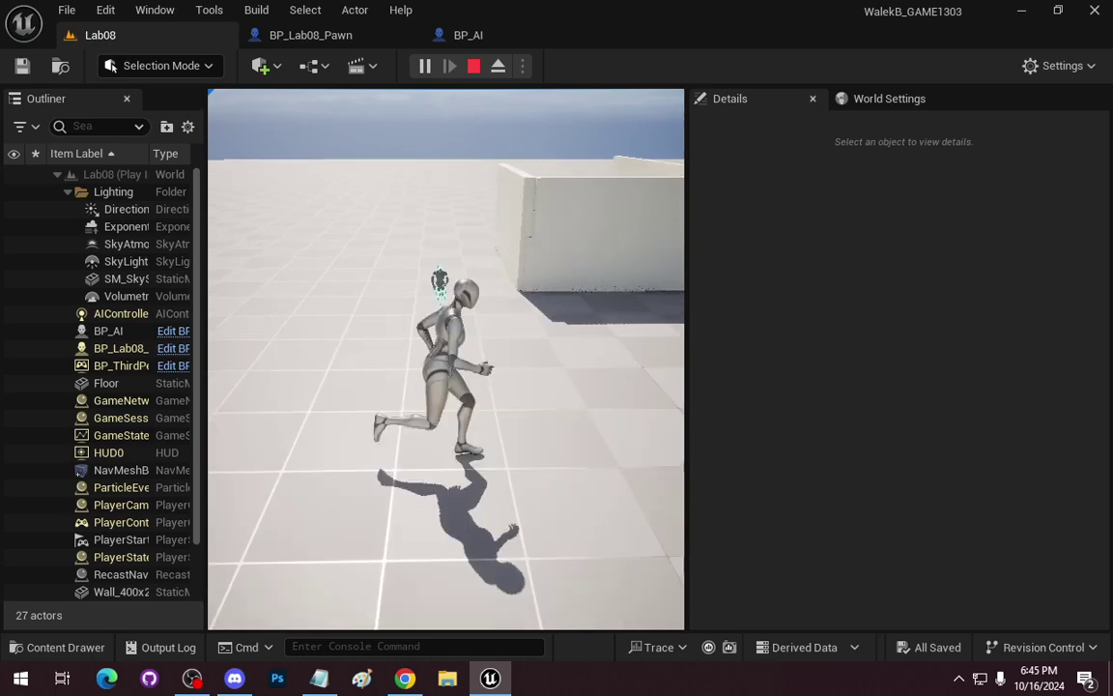
pyautogui.press('d')
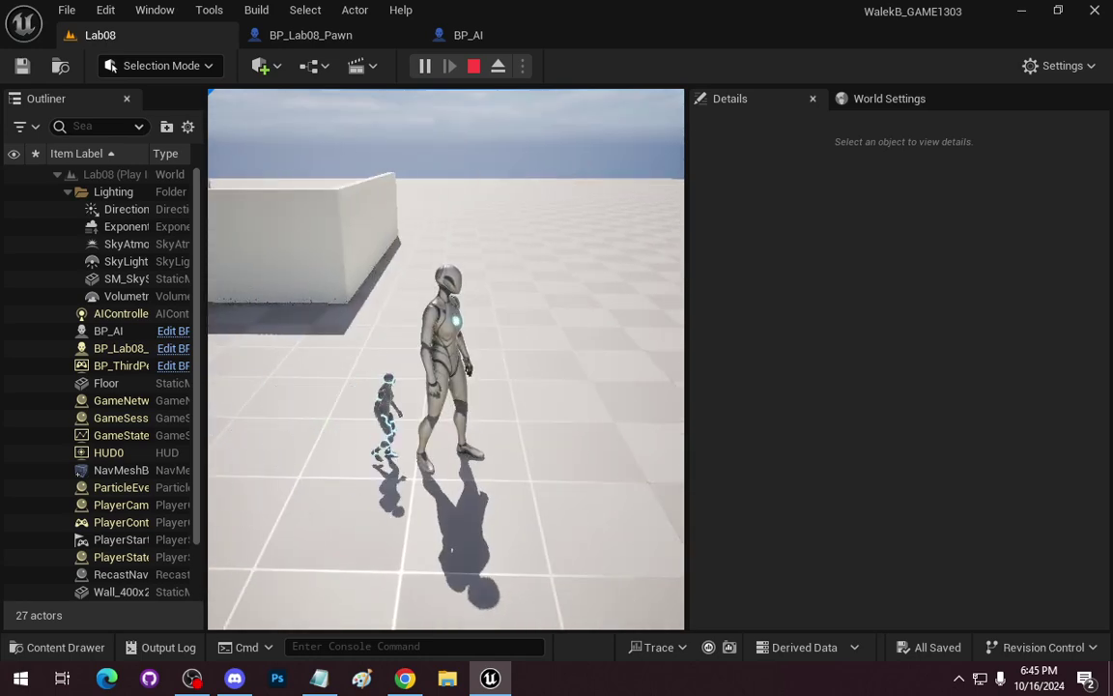
pyautogui.press('Escape')
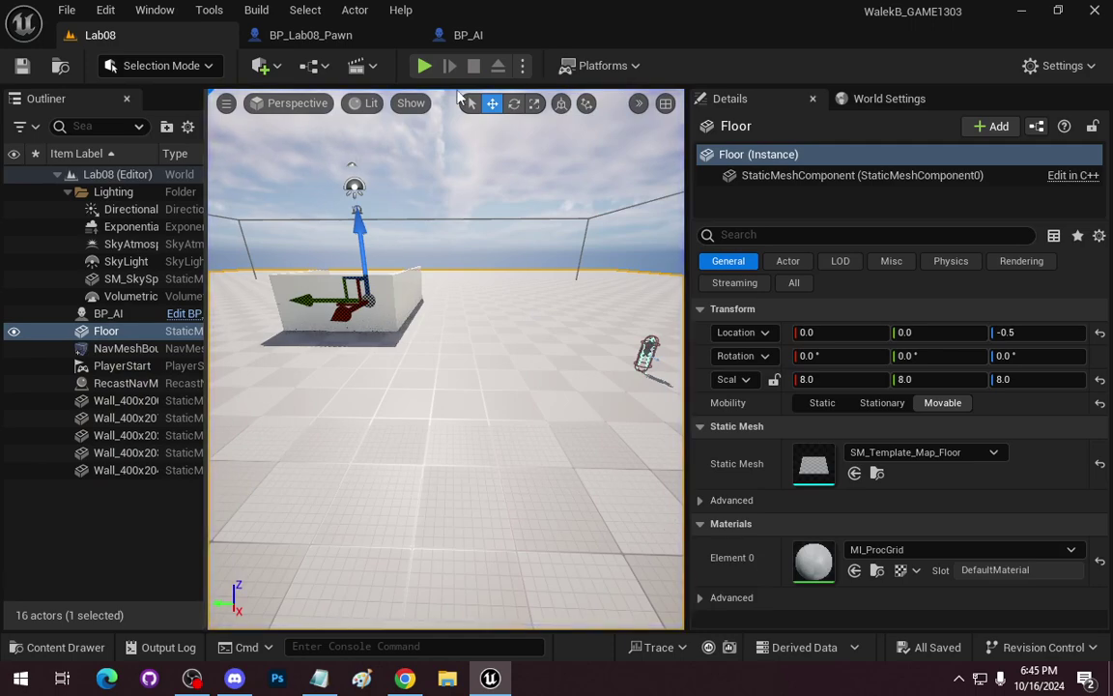
# In BP_AI, break the link from the Success output of Switch on EPathFollowingResult to Play Sound at Location
pyautogui.click(461, 39)
pyautogui.moveTo(520, 497); pyautogui.dragTo(629, 435)
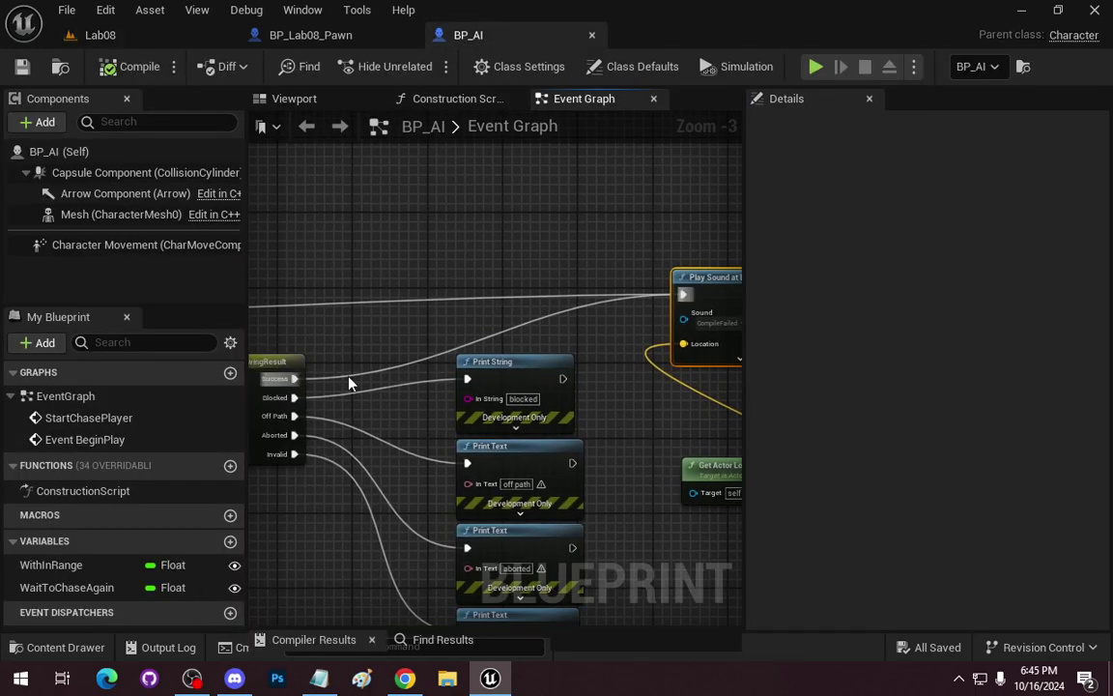
pyautogui.rightClick(299, 385)
pyautogui.click(388, 436)
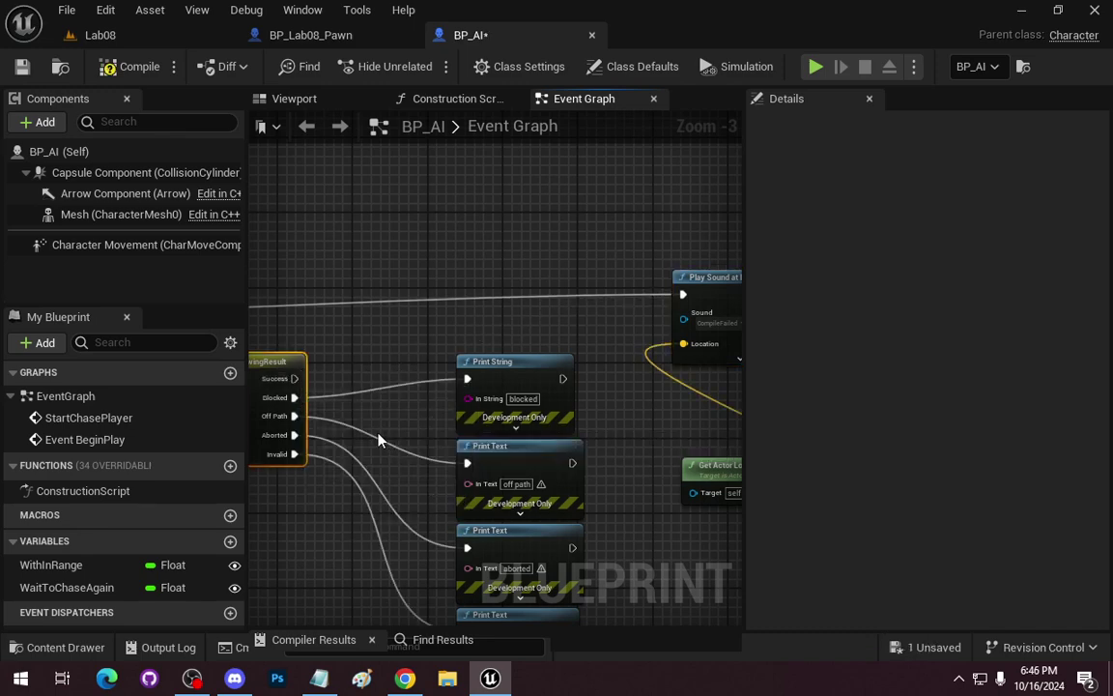
pyautogui.moveTo(459, 345); pyautogui.dragTo(729, 319)
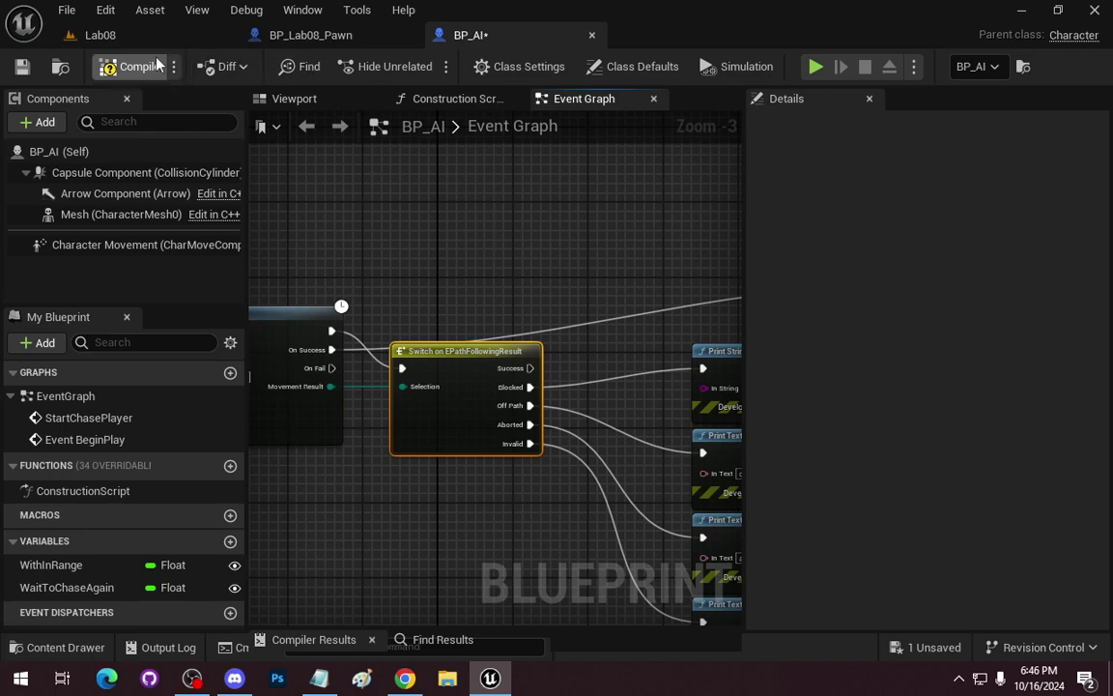
# In Lab08, set the NavMeshBoundsVolume's X scale to 10 and move it along X to about 1330
pyautogui.click(179, 35)
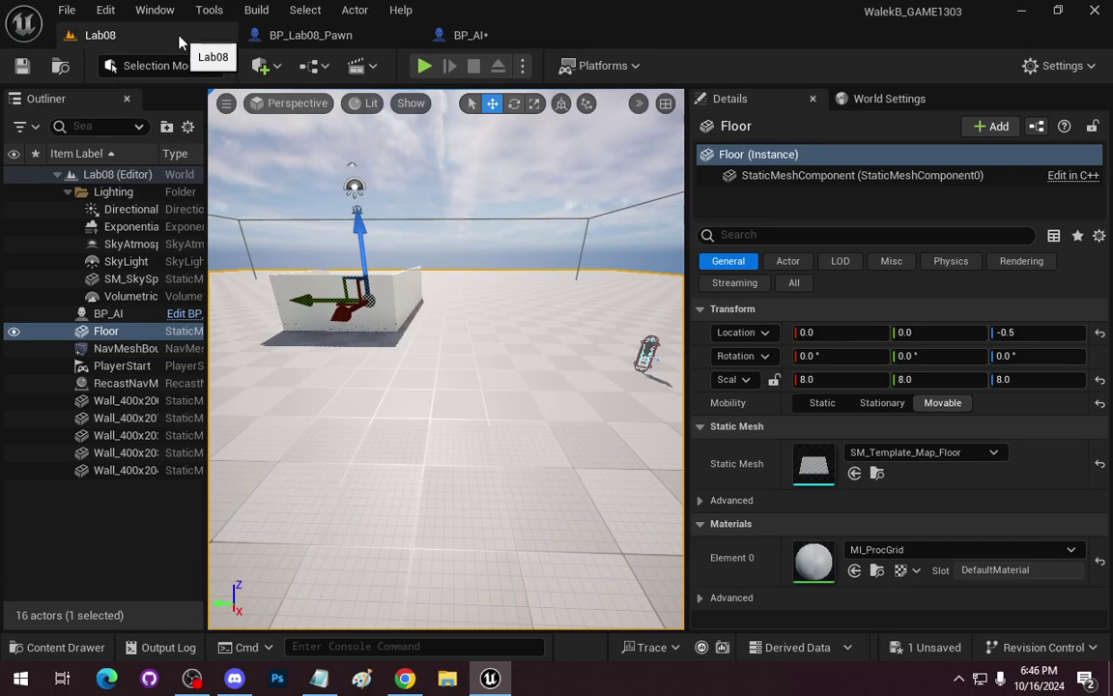
pyautogui.press('s')
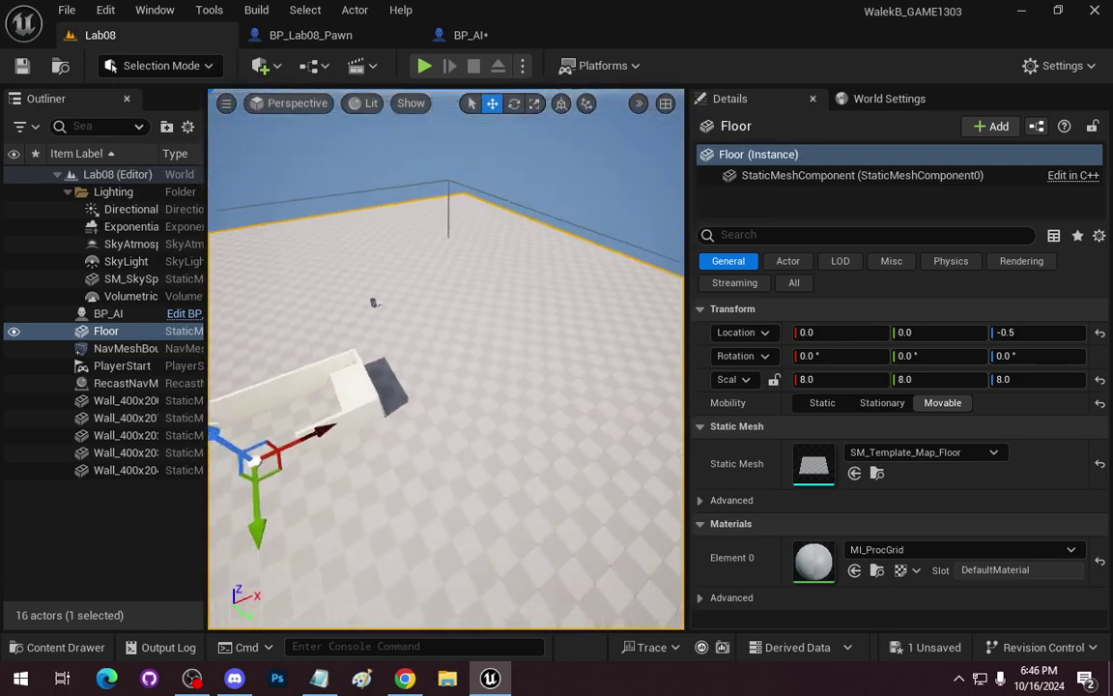
pyautogui.press('a')
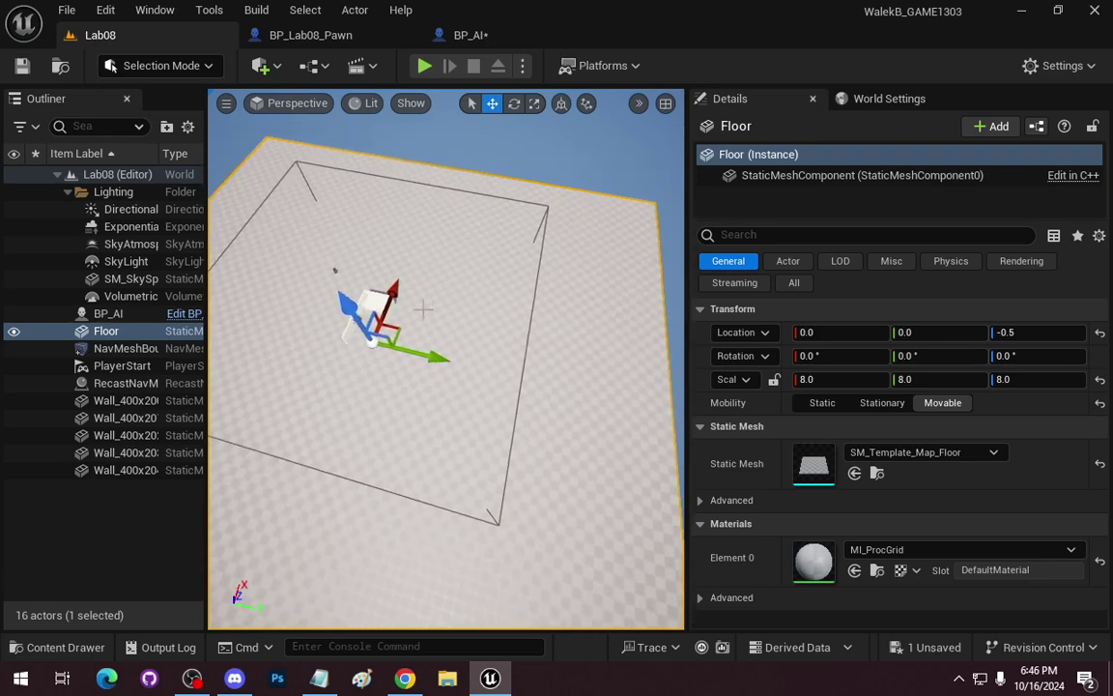
pyautogui.click(505, 465)
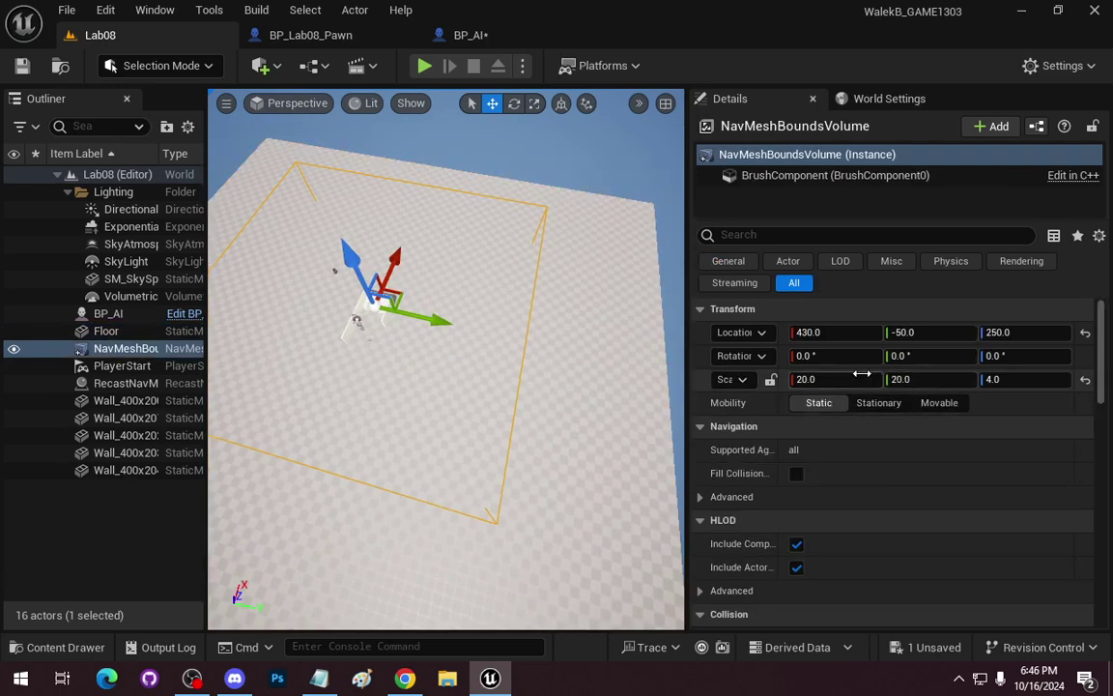
pyautogui.press('Return')
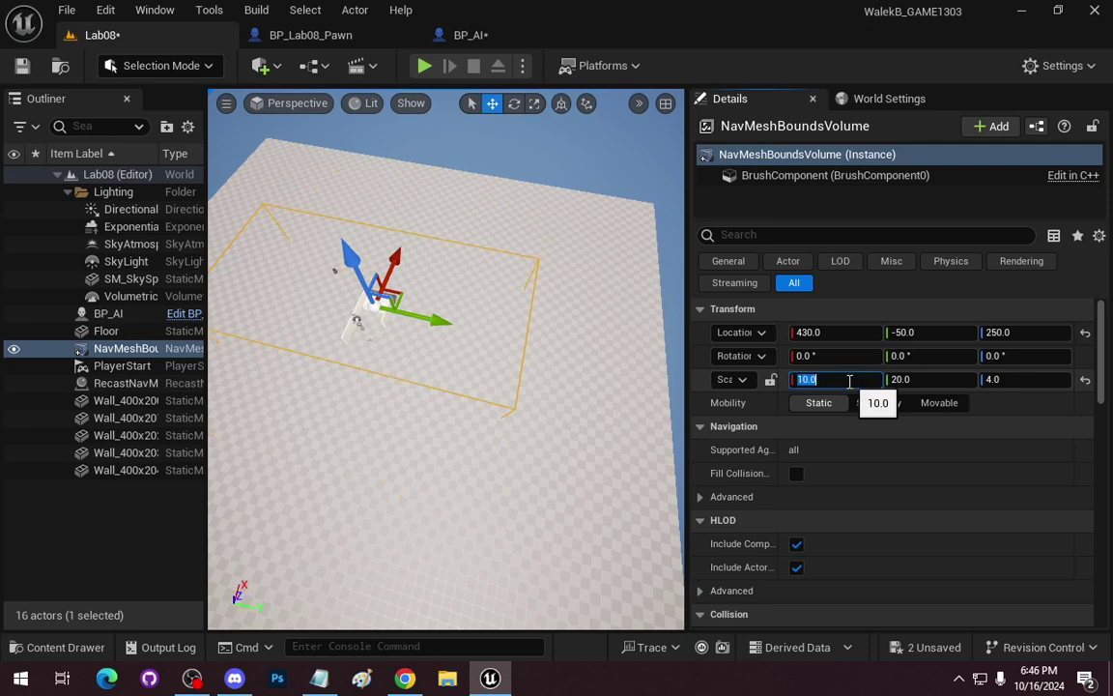
pyautogui.moveTo(403, 256); pyautogui.dragTo(440, 229)
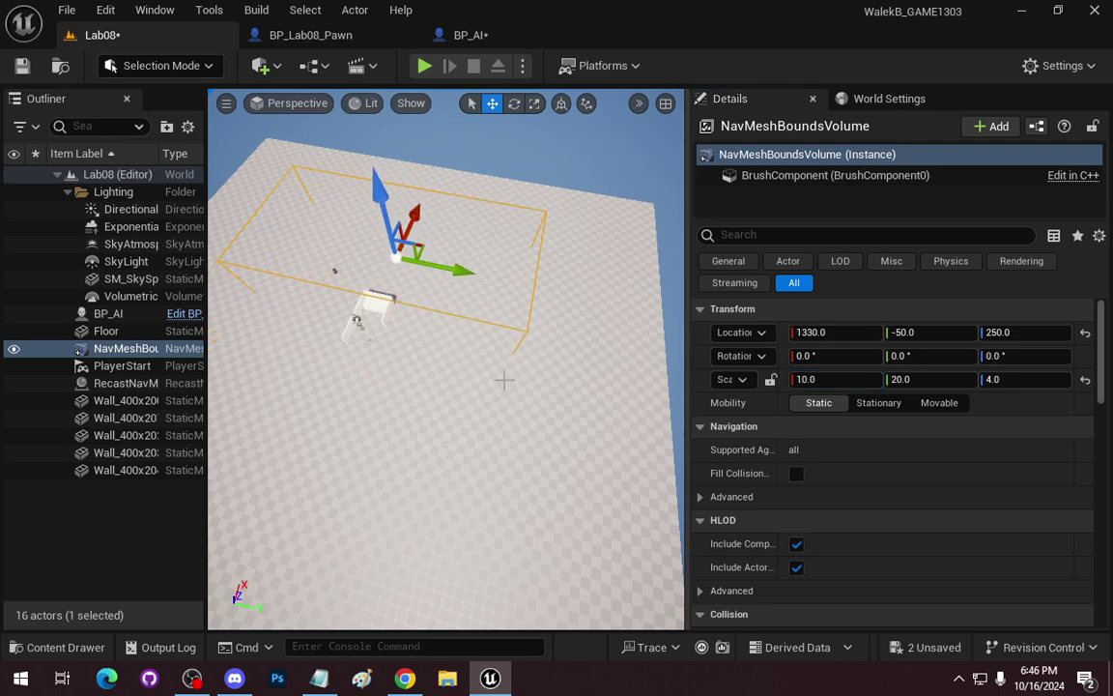
# Duplicate the NavMeshBoundsVolume twice, offsetting the copies in the negative X direction, the second at about X -80, Y -30
pyautogui.hotkey('ctrl', 'd')
pyautogui.moveTo(418, 212); pyautogui.dragTo(379, 293)
pyautogui.hotkey('ctrl', 'd')
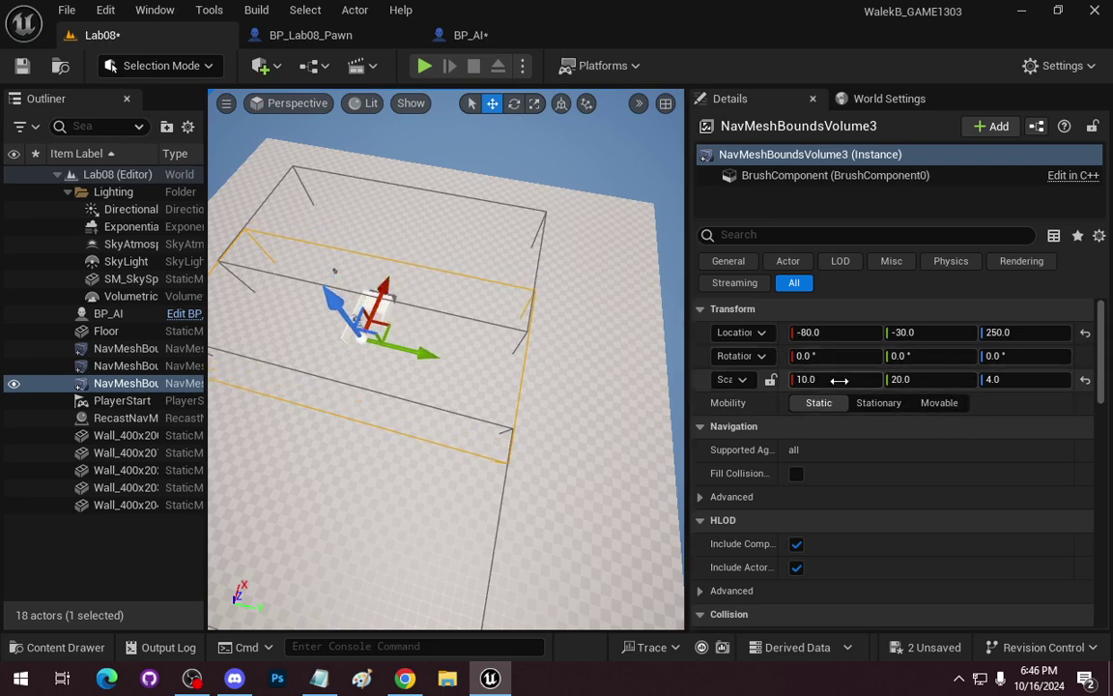
# Set NavMeshBoundsVolume3's scale to 10 in X and 10 in Y, trying 20, 5 and 30 for X on the way
pyautogui.click(810, 383)
pyautogui.write('20')
pyautogui.press('Return')
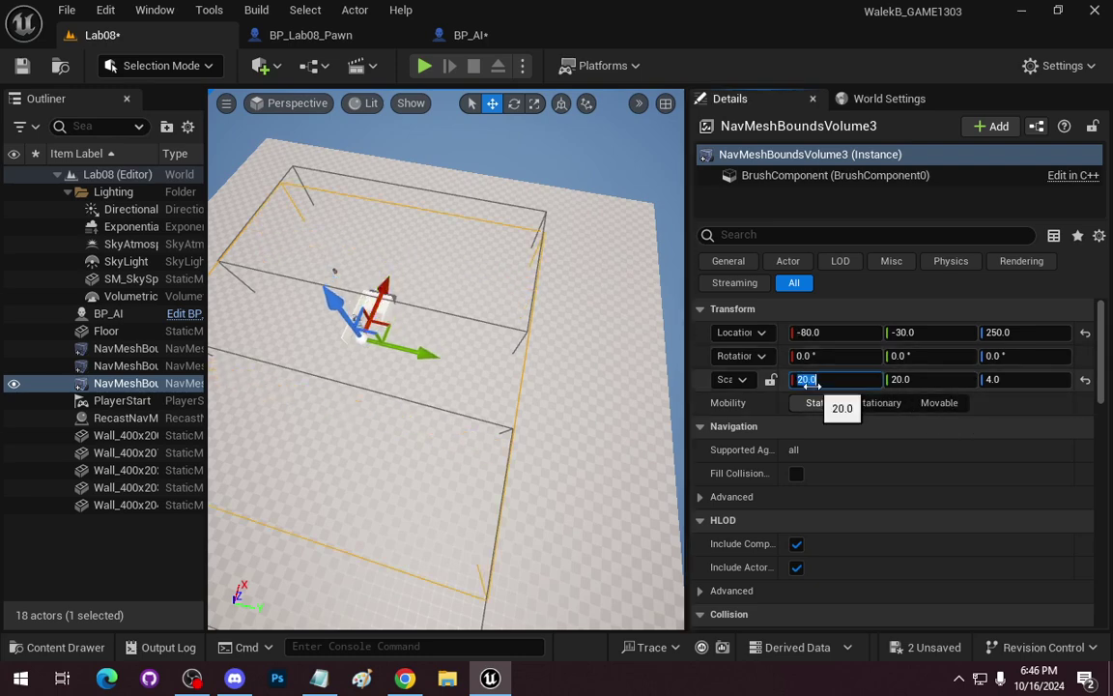
pyautogui.write('5')
pyautogui.press('Return')
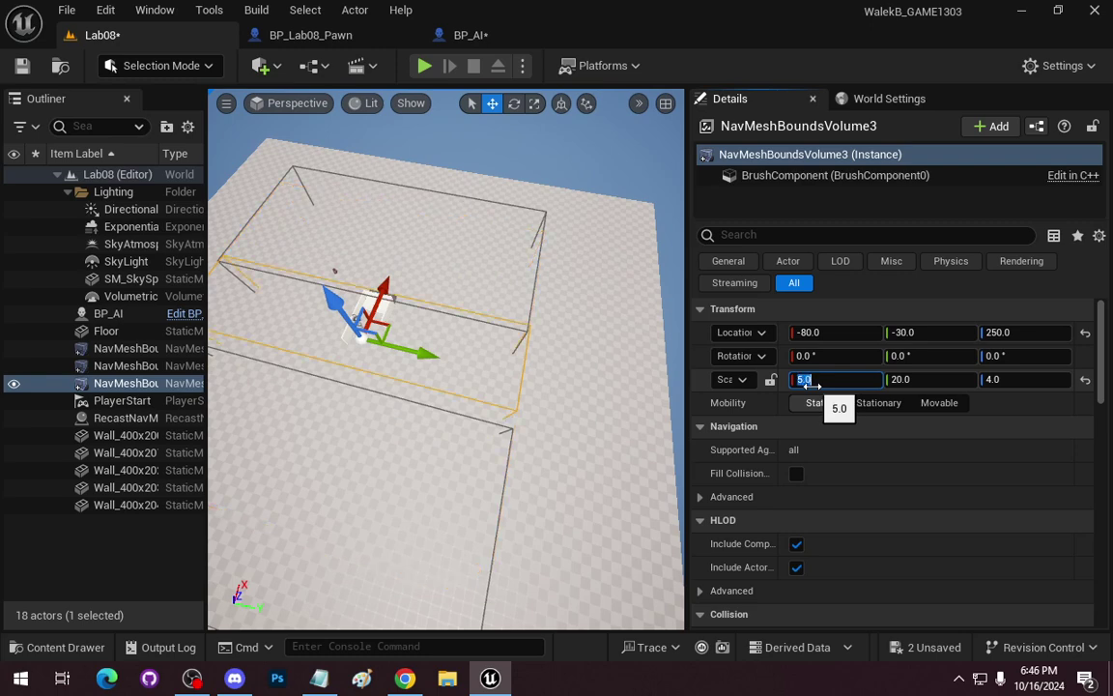
pyautogui.write('30')
pyautogui.press('Return')
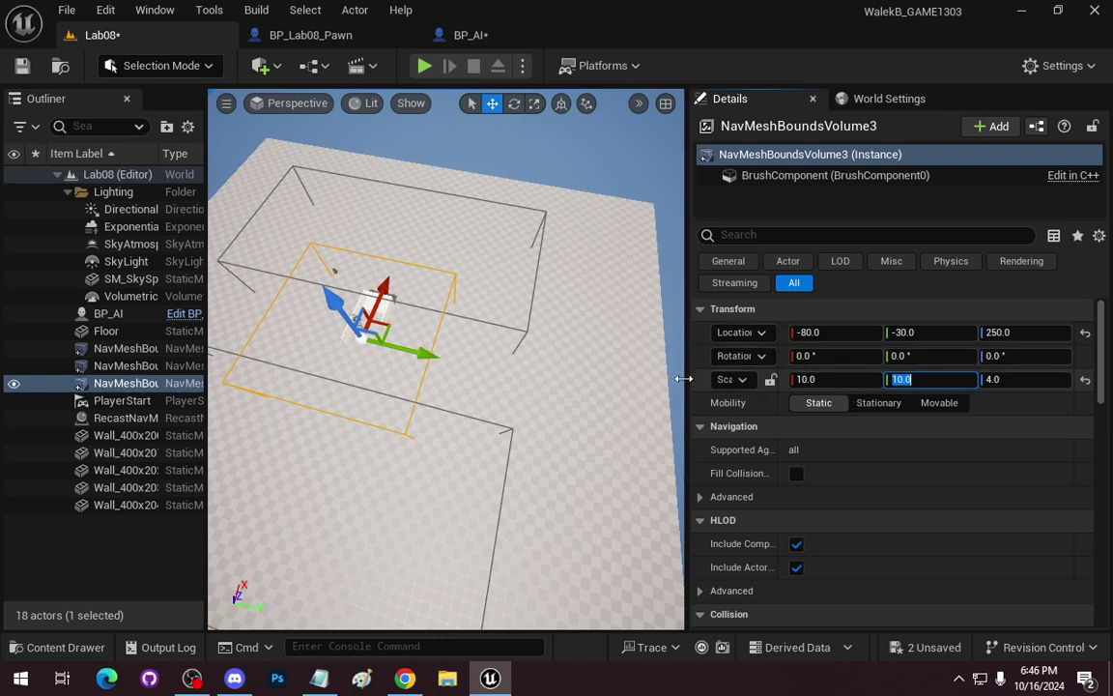
# Select the wall Wall_400x204 and set its scale to 10 in X, 1 in Y and 10 in Z
pyautogui.moveTo(528, 368); pyautogui.dragTo(411, 348)
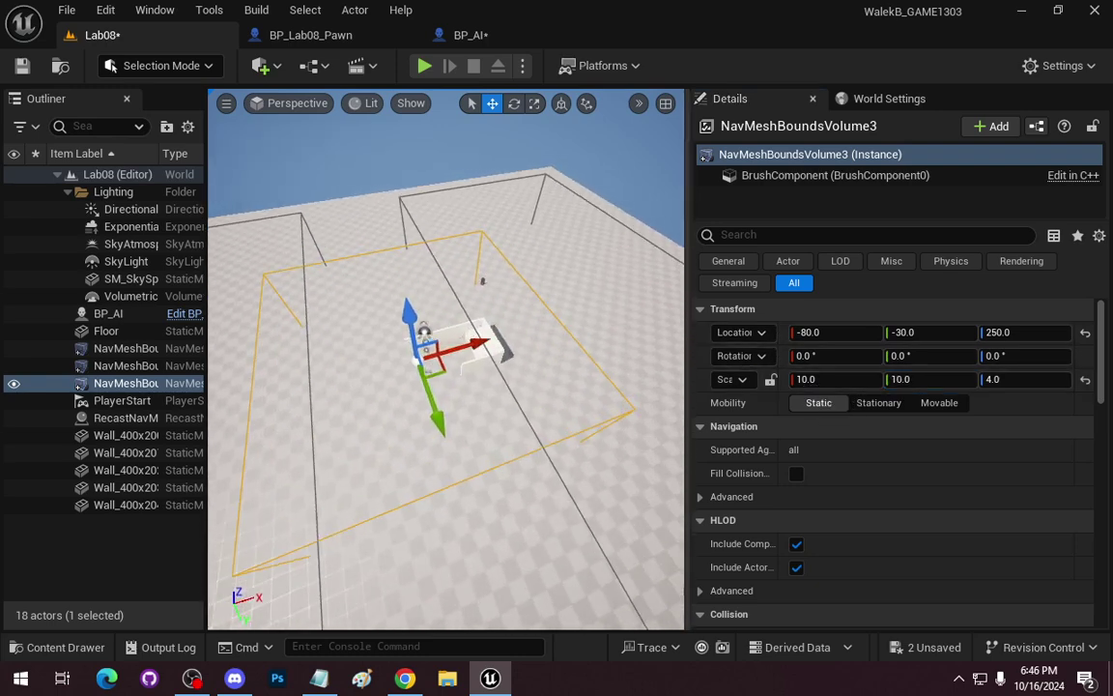
pyautogui.click(502, 353)
pyautogui.moveTo(500, 353)
pyautogui.mouseDown()
pyautogui.moveTo(474, 386)
pyautogui.moveTo(541, 372)
pyautogui.moveTo(464, 372)
pyautogui.moveTo(473, 425)
pyautogui.moveTo(499, 340)
pyautogui.mouseUp()
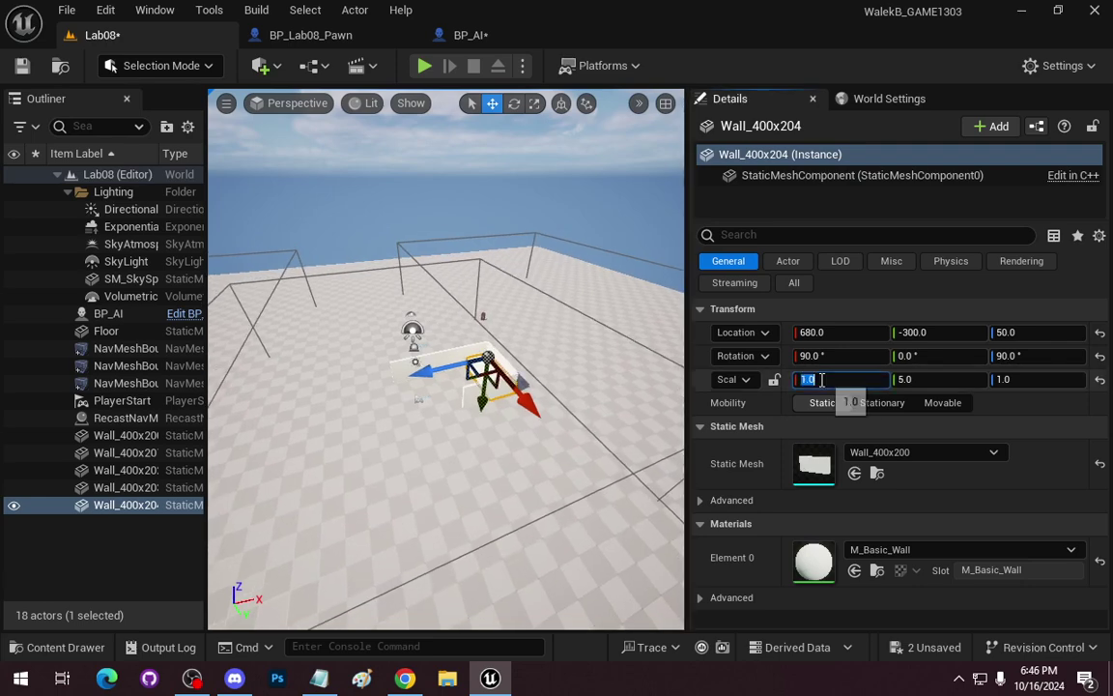
pyautogui.click(821, 379)
pyautogui.write('10')
pyautogui.press('Tab')
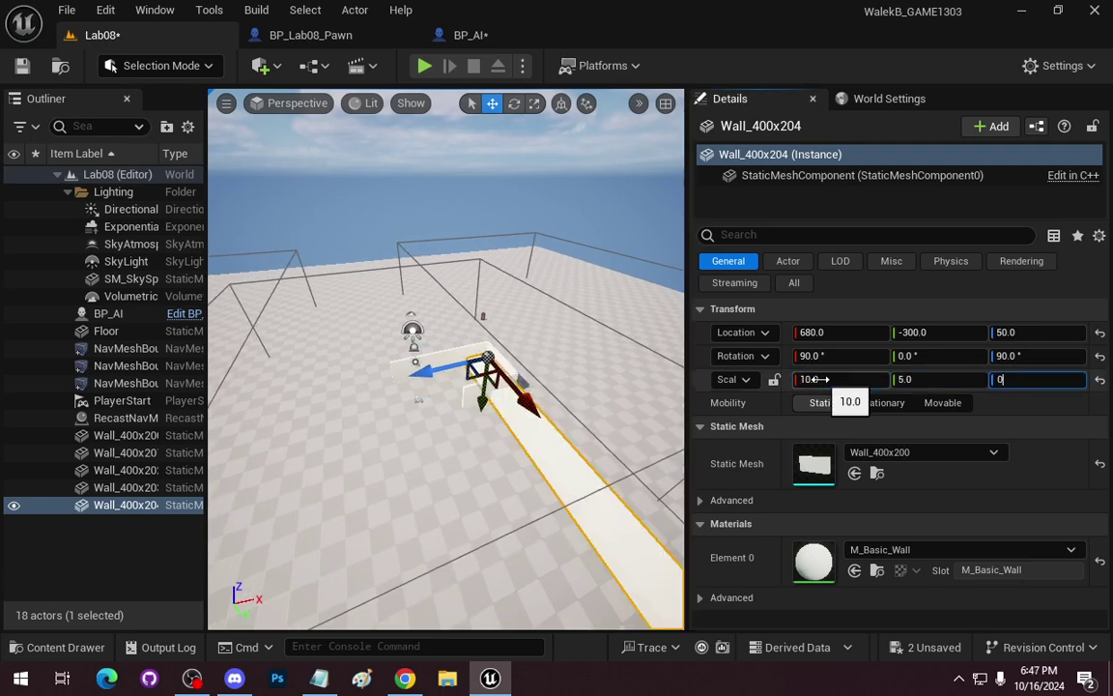
pyautogui.write('0')
pyautogui.click(949, 383)
pyautogui.moveTo(1015, 379); pyautogui.dragTo(900, 378)
pyautogui.write('10')
pyautogui.press('Return')
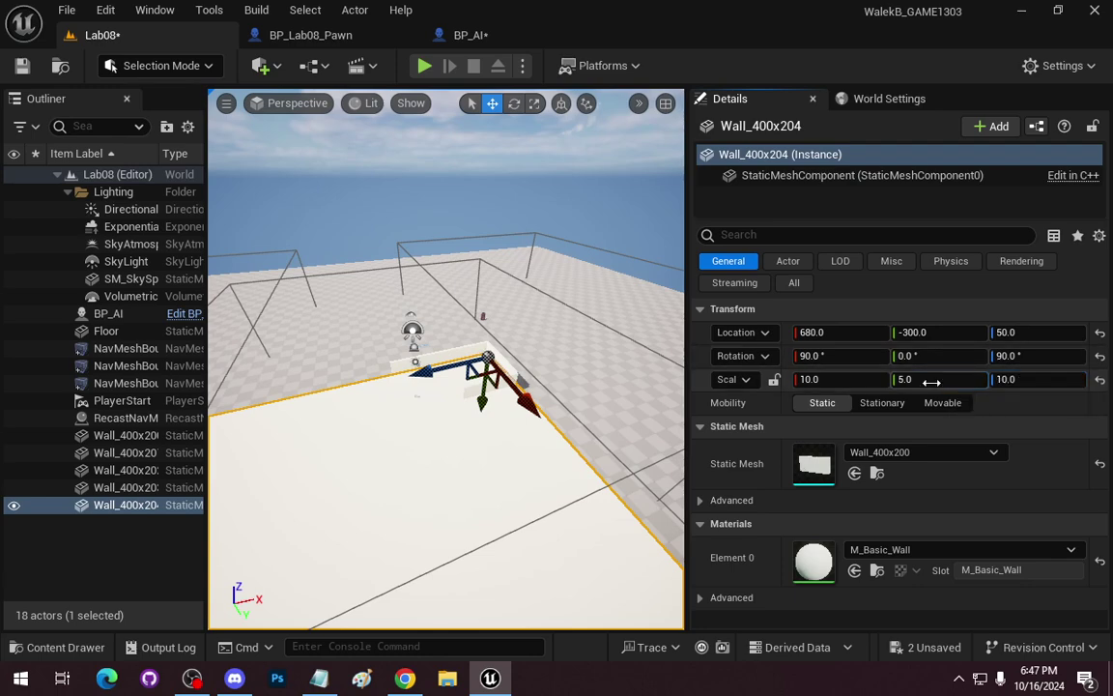
pyautogui.press('Return')
# Move the enlarged wall slab in the negative Y direction to about Y -1550
pyautogui.moveTo(560, 382); pyautogui.dragTo(666, 426)
pyautogui.moveTo(372, 473); pyautogui.dragTo(428, 481)
pyautogui.moveTo(401, 292); pyautogui.dragTo(307, 302)
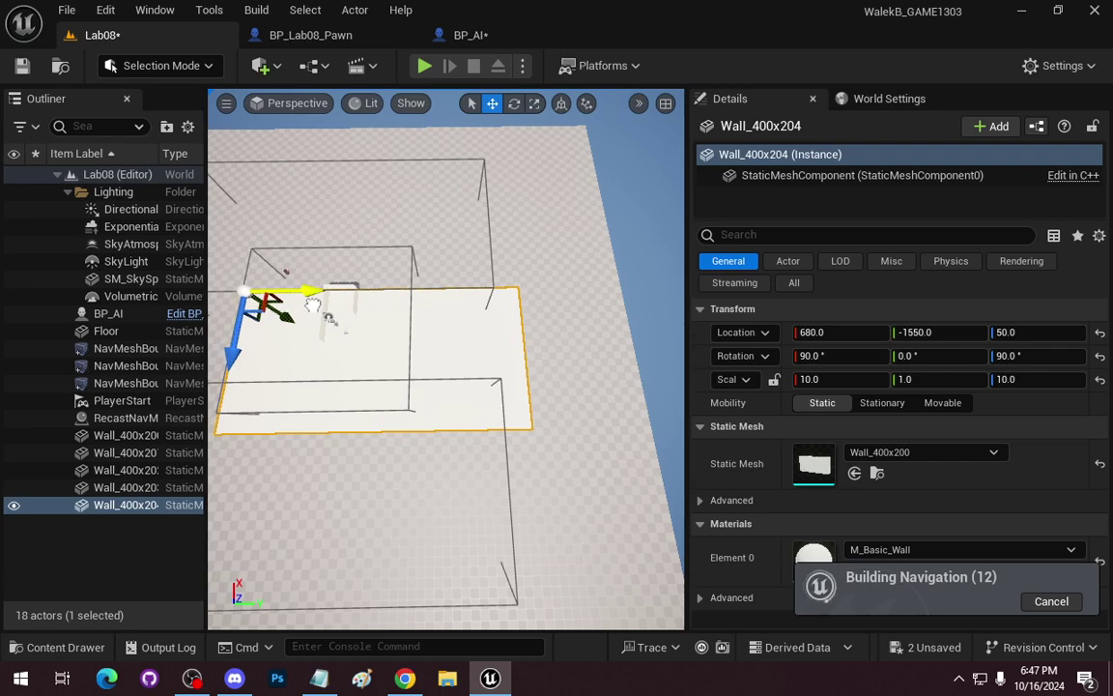
# Try a Z scale of 1 and 5 on the wall slab
pyautogui.click(1021, 378)
pyautogui.write('1')
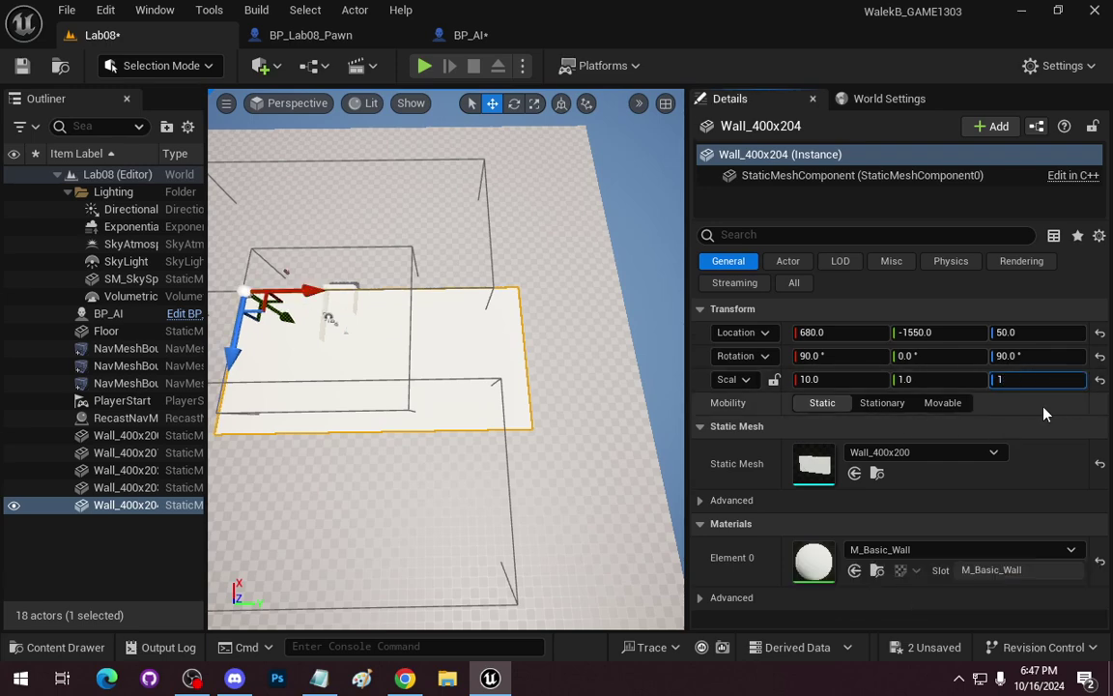
pyautogui.press('Return')
pyautogui.write('5')
pyautogui.press('Return')
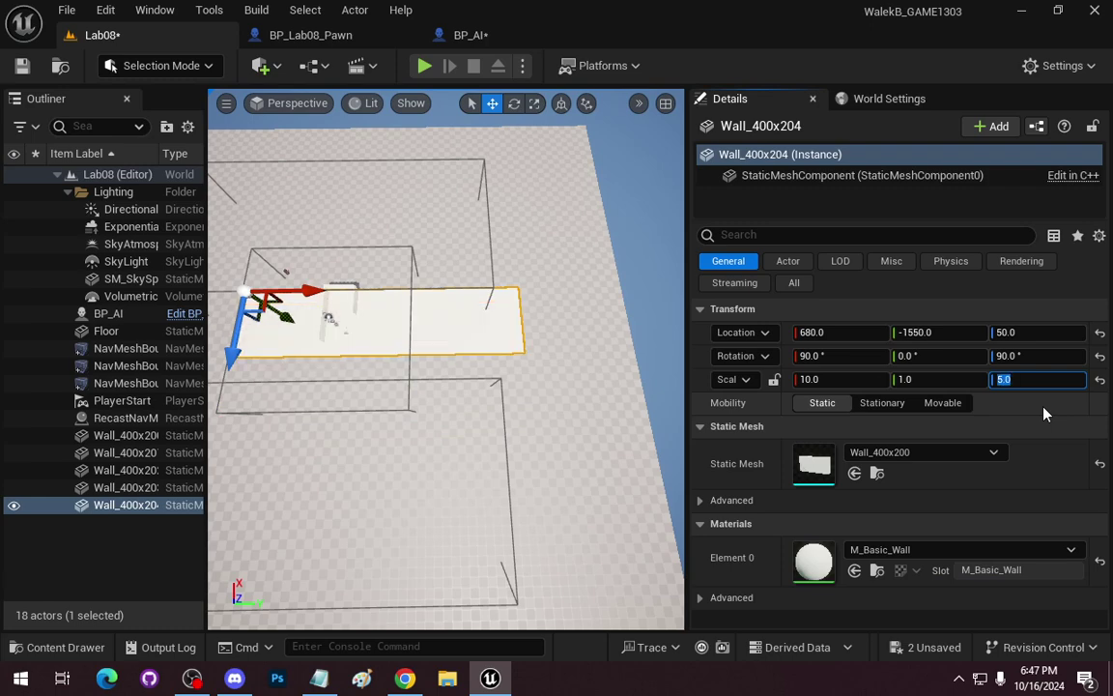
# Set the wall slab's X scale to 6, matching the width of the central nav mesh volume, after trying 5 and 8
pyautogui.click(843, 380)
pyautogui.write('5')
pyautogui.press('Return')
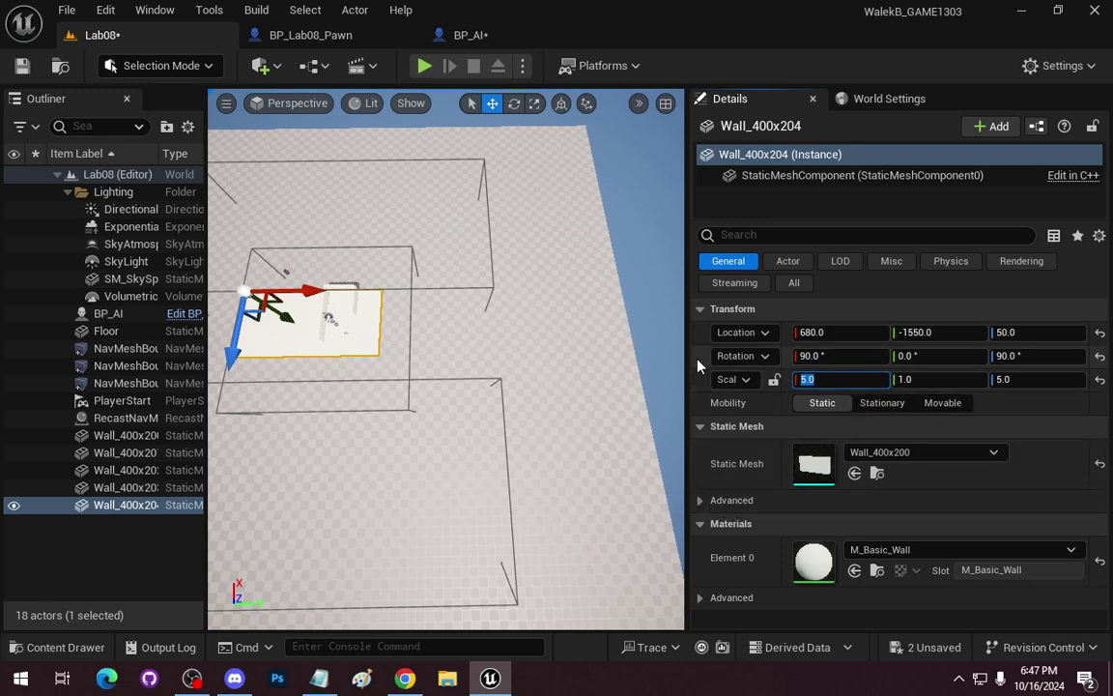
pyautogui.write('8')
pyautogui.press('Return')
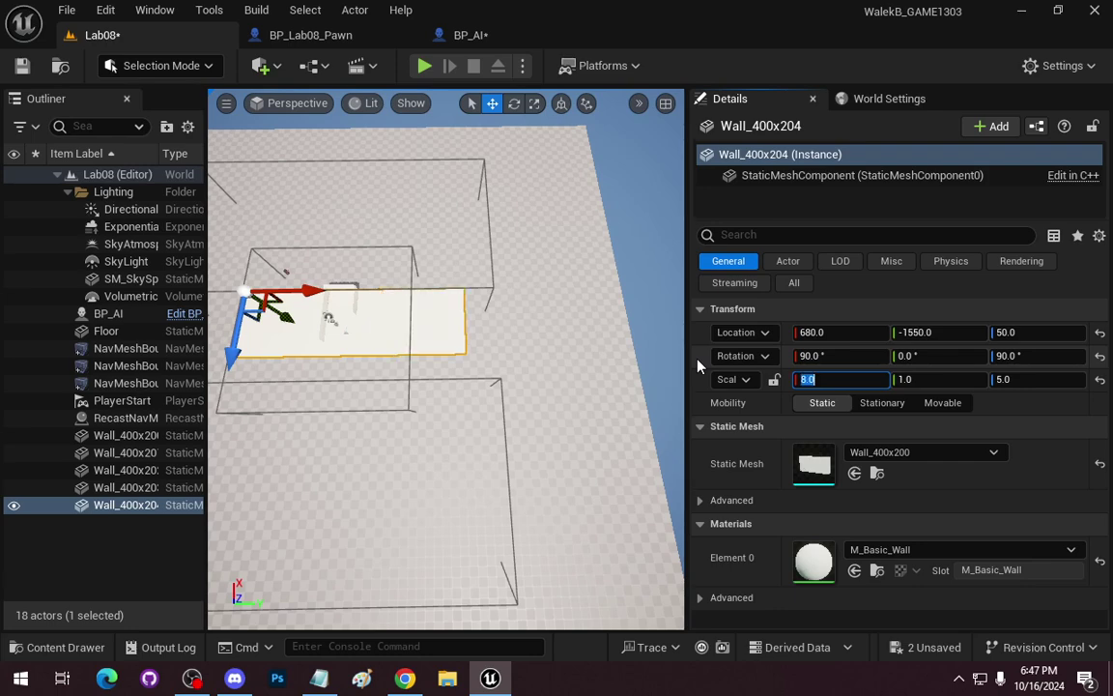
pyautogui.write('6')
pyautogui.press('Return')
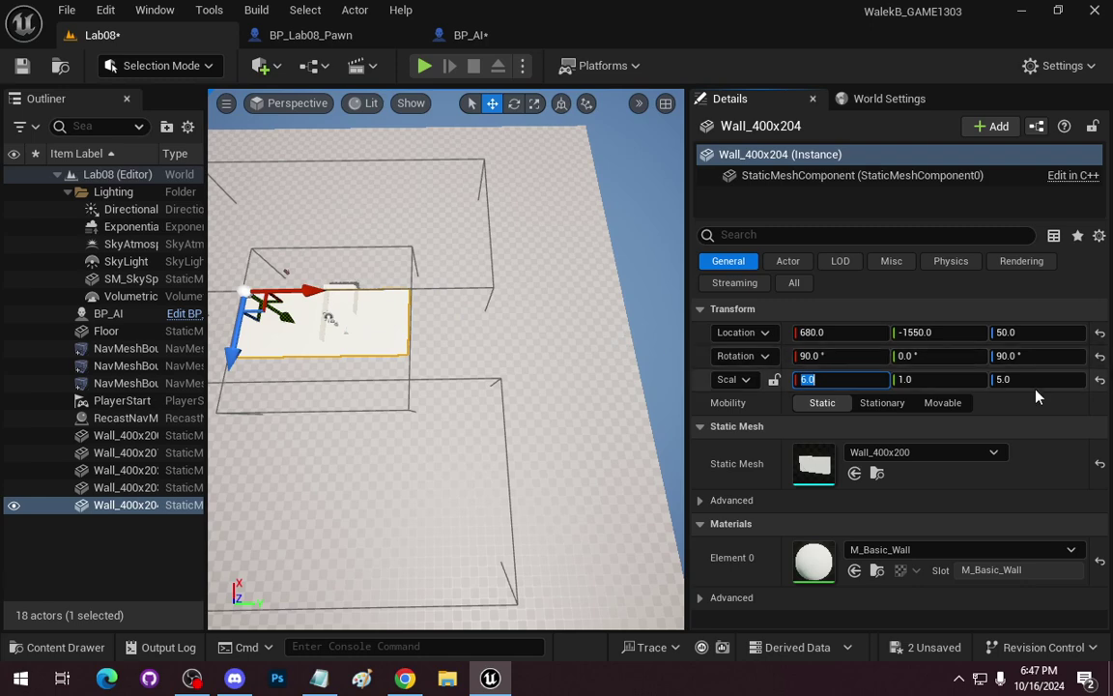
# Set the wall slab's Z scale to 8 after trying 12 and 10
pyautogui.write('12')
pyautogui.press('Return')
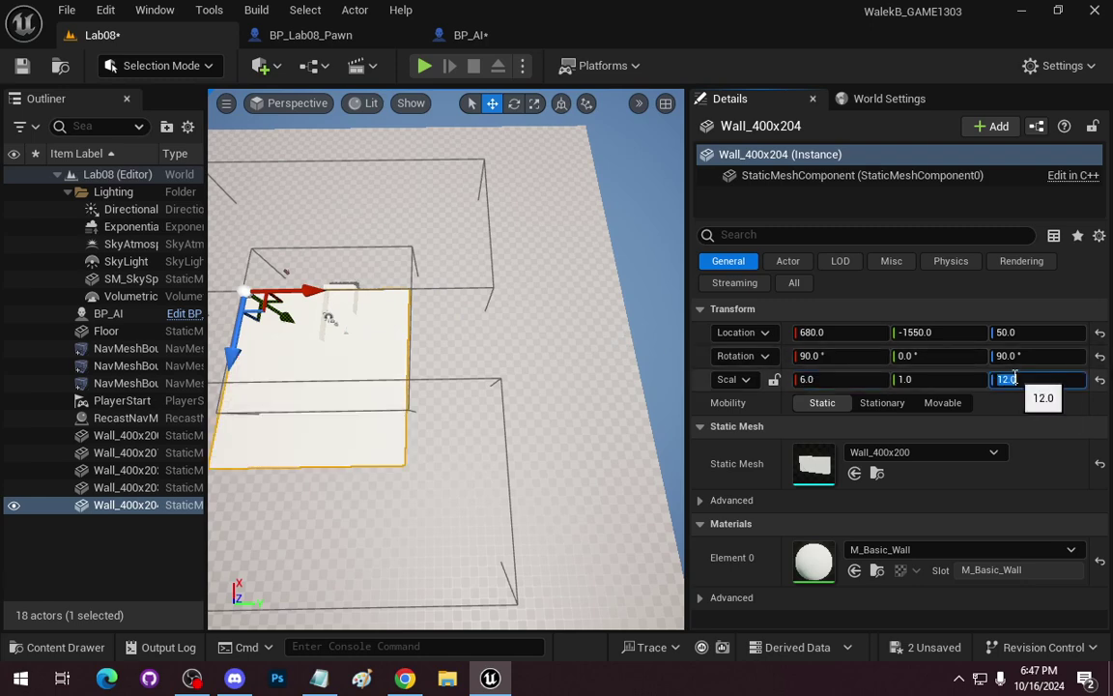
pyautogui.press('Return')
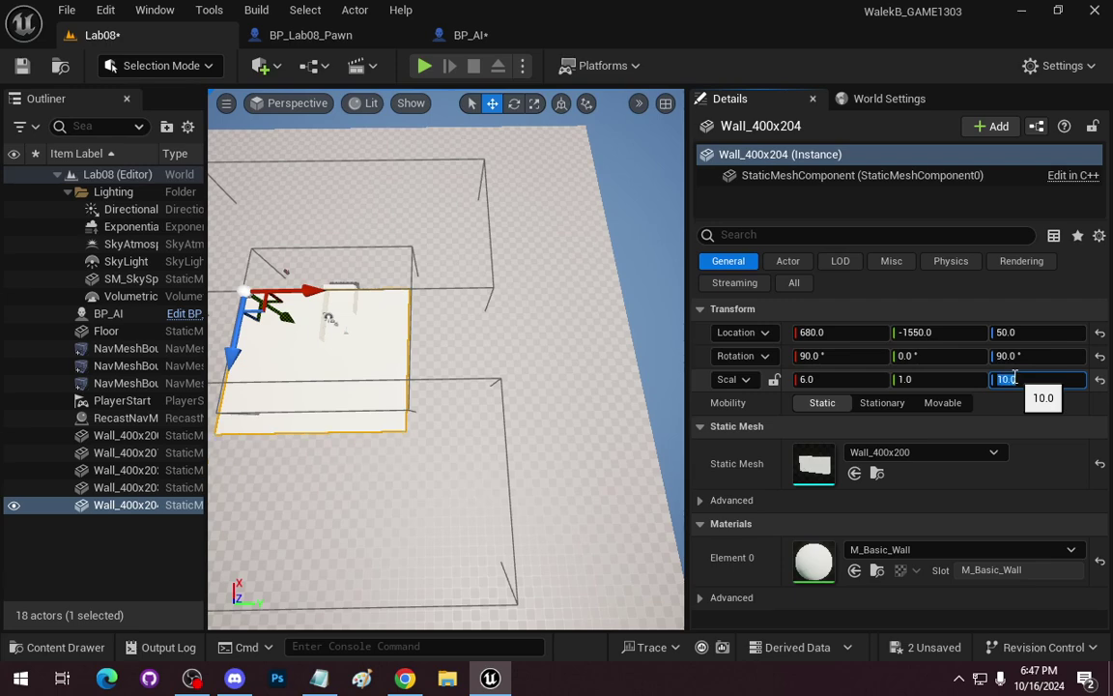
pyautogui.write('8')
pyautogui.press('Return')
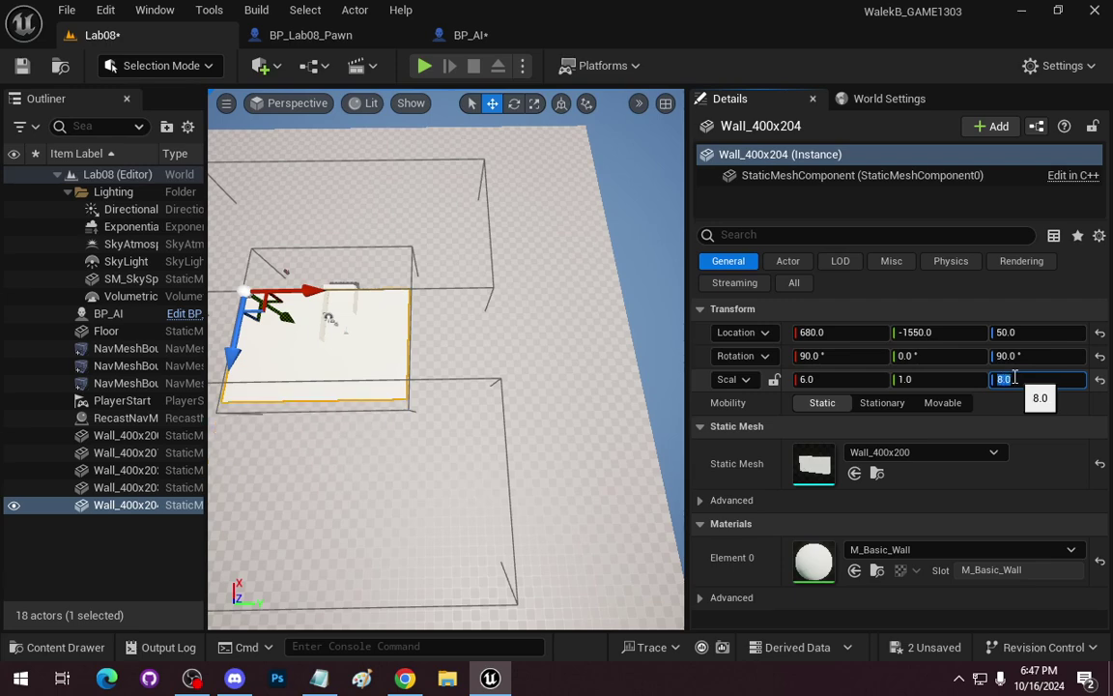
# Lower the wall slab to Z -10 and move it along Y to about -1300 within the central nav mesh volume
pyautogui.moveTo(628, 357); pyautogui.dragTo(585, 425)
pyautogui.press('w')
pyautogui.press('s')
pyautogui.press('d')
pyautogui.moveTo(367, 278); pyautogui.dragTo(667, 155)
pyautogui.press('w')
pyautogui.moveTo(383, 339)
pyautogui.mouseDown()
pyautogui.moveTo(367, 299)
pyautogui.moveTo(372, 387)
pyautogui.moveTo(383, 339)
pyautogui.mouseUp()
pyautogui.press('w')
pyautogui.moveTo(470, 412); pyautogui.dragTo(473, 459)
pyautogui.press('s')
pyautogui.press('s')
pyautogui.press('a')
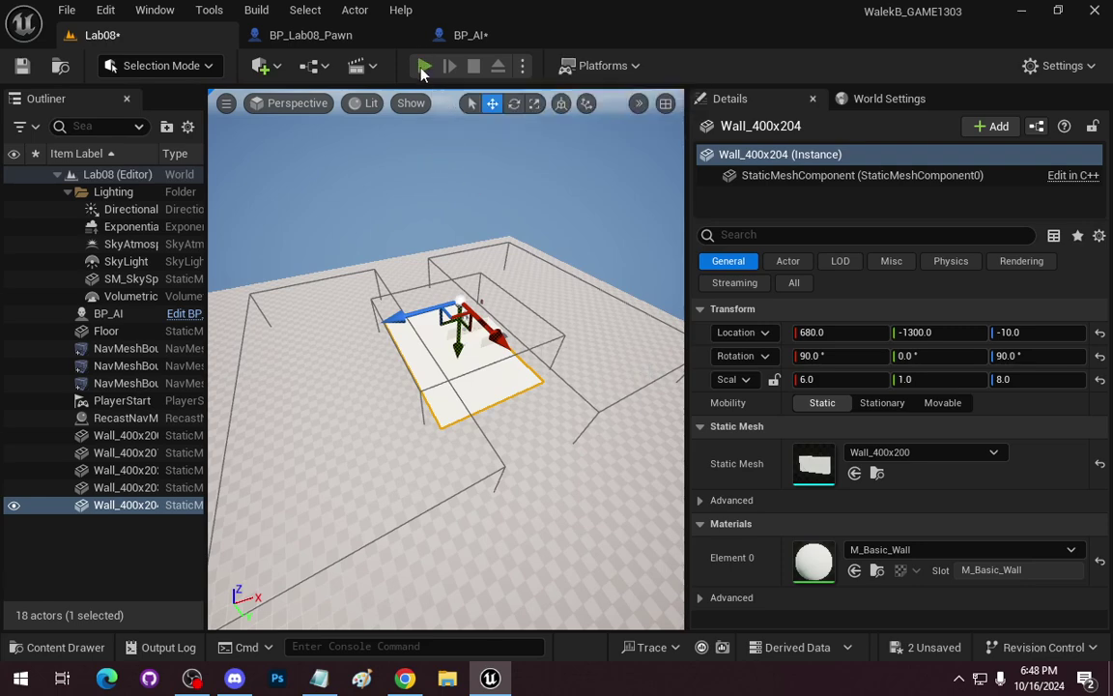
# Play-test Lab08, running on and off the slab to check how BP_AI follows, and end the session
pyautogui.click(424, 65)
pyautogui.press('s')
pyautogui.press('d')
pyautogui.press('s')
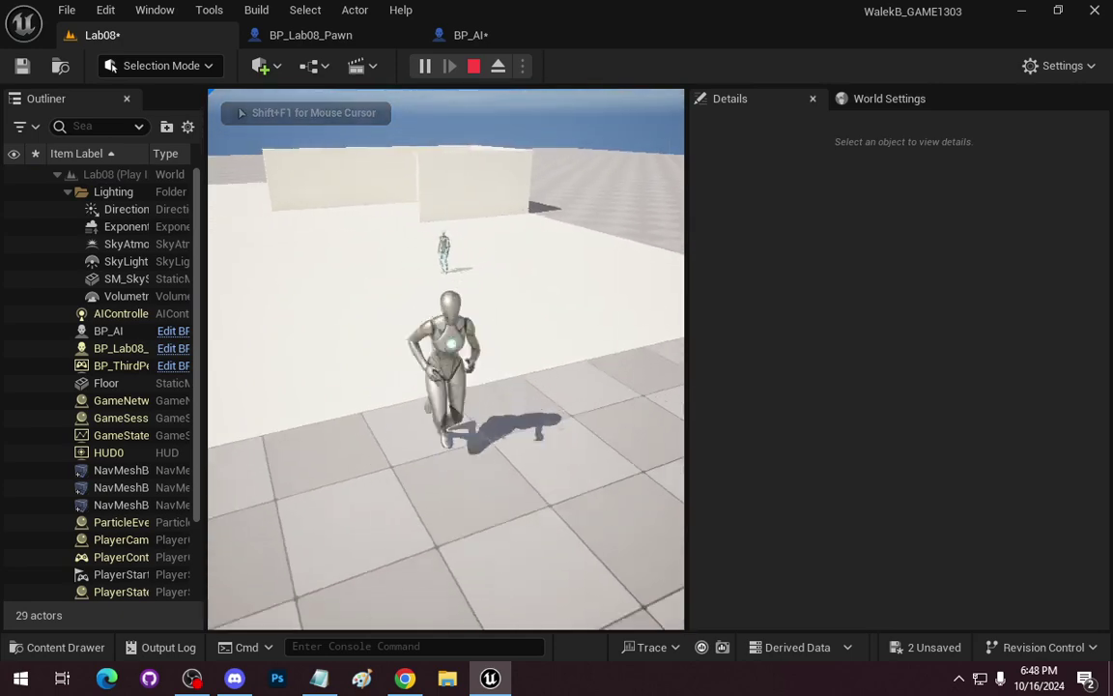
pyautogui.press('w')
pyautogui.press('a')
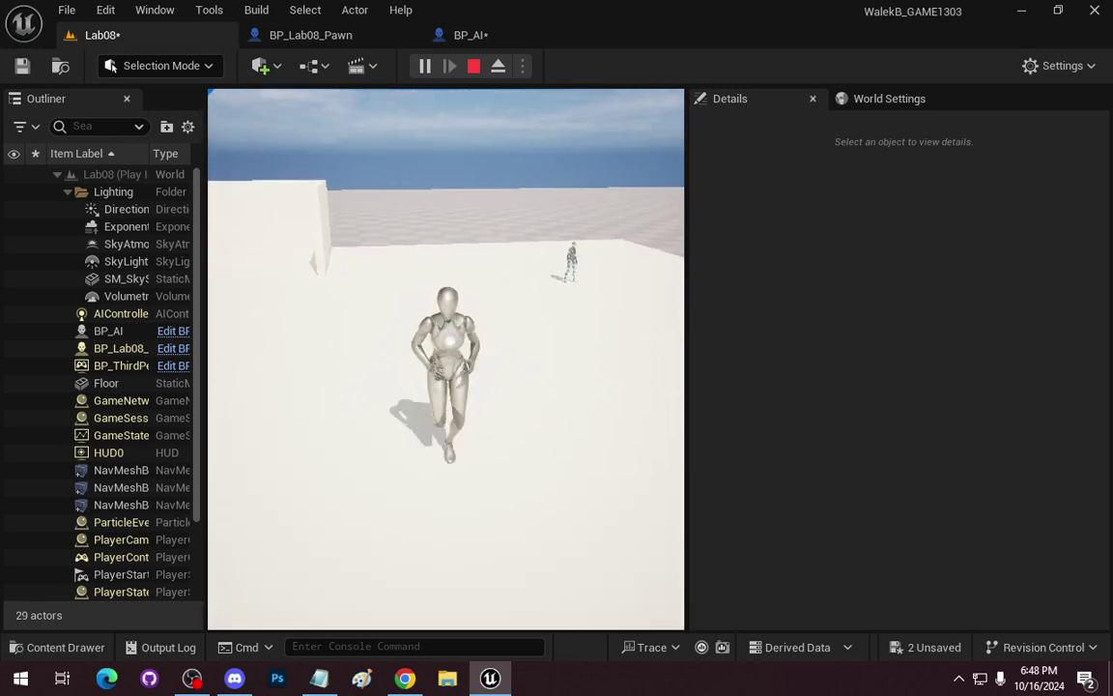
pyautogui.press('Escape')
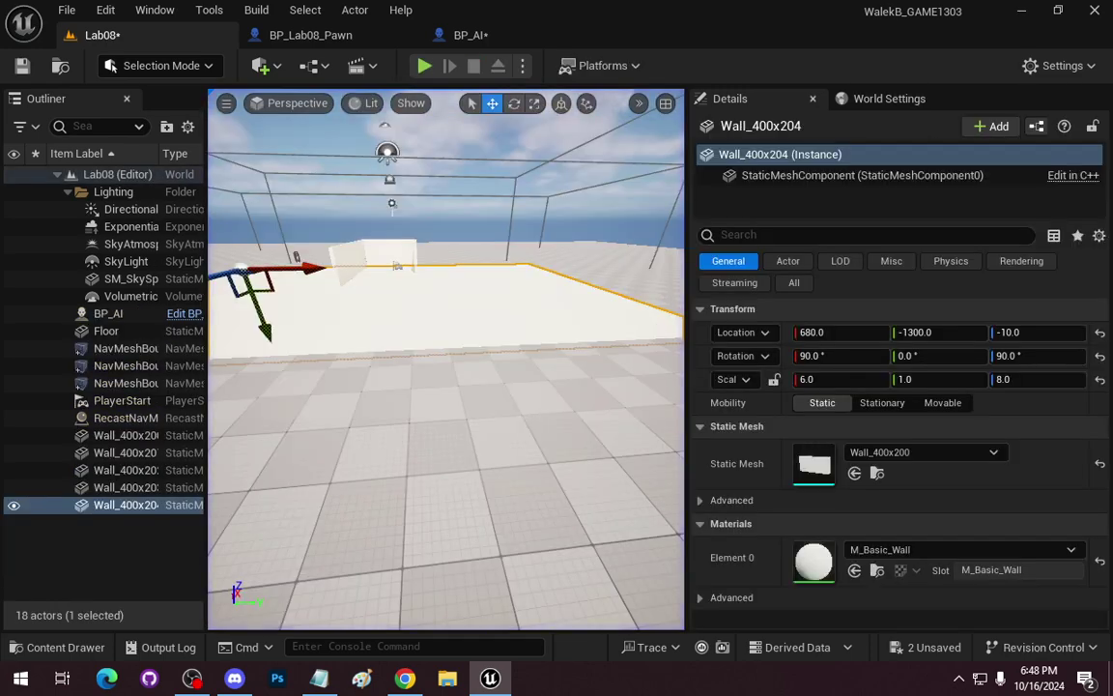
# Duplicate the wall slab in the negative X direction to about X -1170, Y -1290
pyautogui.rightClick(669, 298)
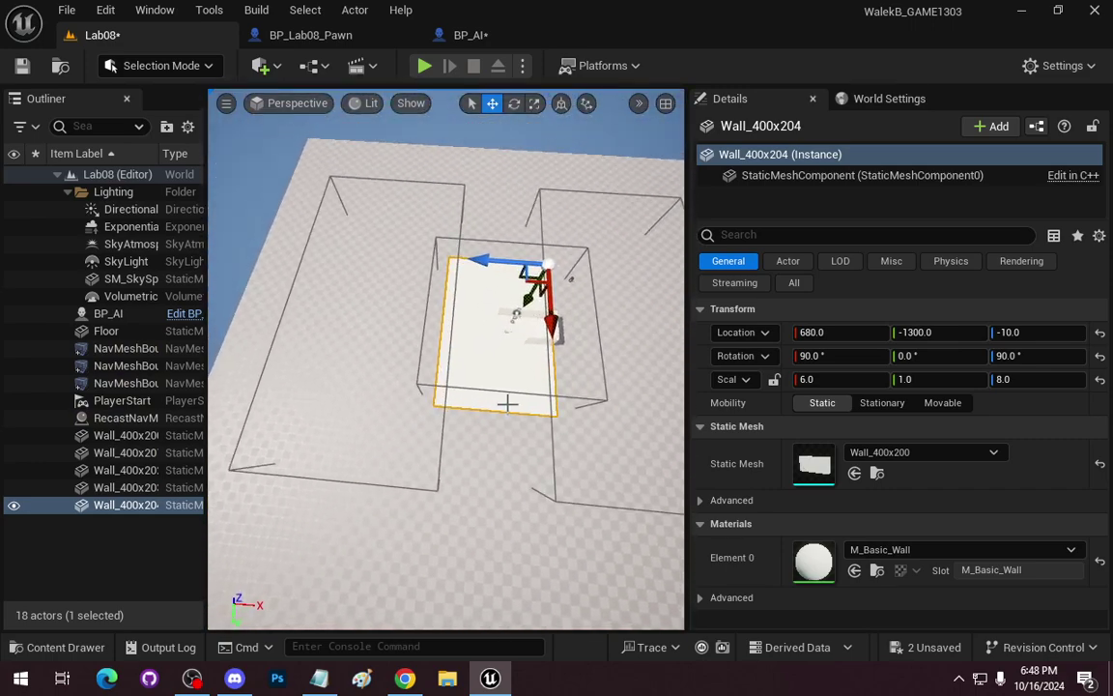
pyautogui.hotkey('ctrl', 'd')
pyautogui.moveTo(488, 262); pyautogui.dragTo(368, 263)
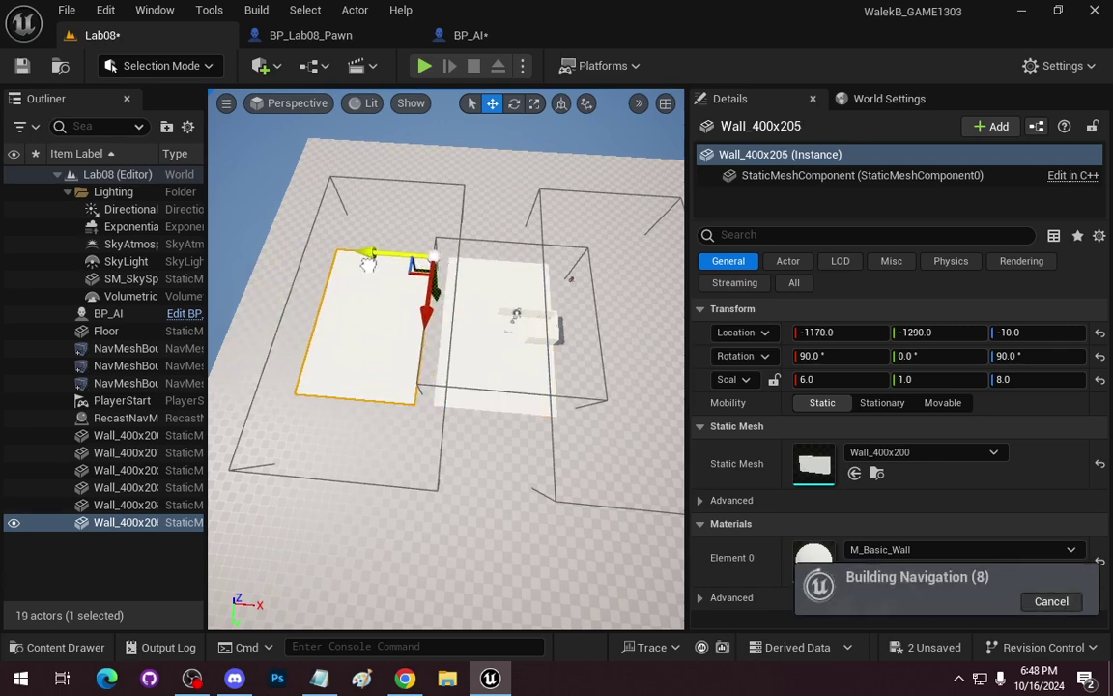
# Set the duplicated slab's X scale to 12 and move it along Y to about -2710
pyautogui.click(845, 379)
pyautogui.write('12')
pyautogui.press('Return')
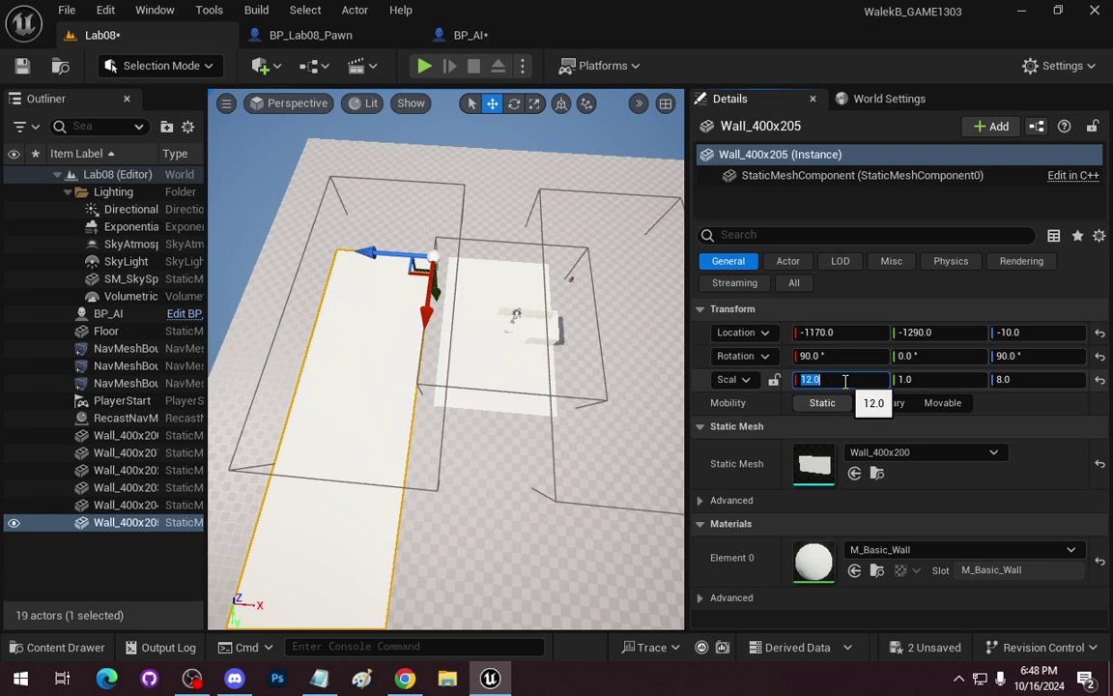
pyautogui.moveTo(426, 317); pyautogui.dragTo(427, 243)
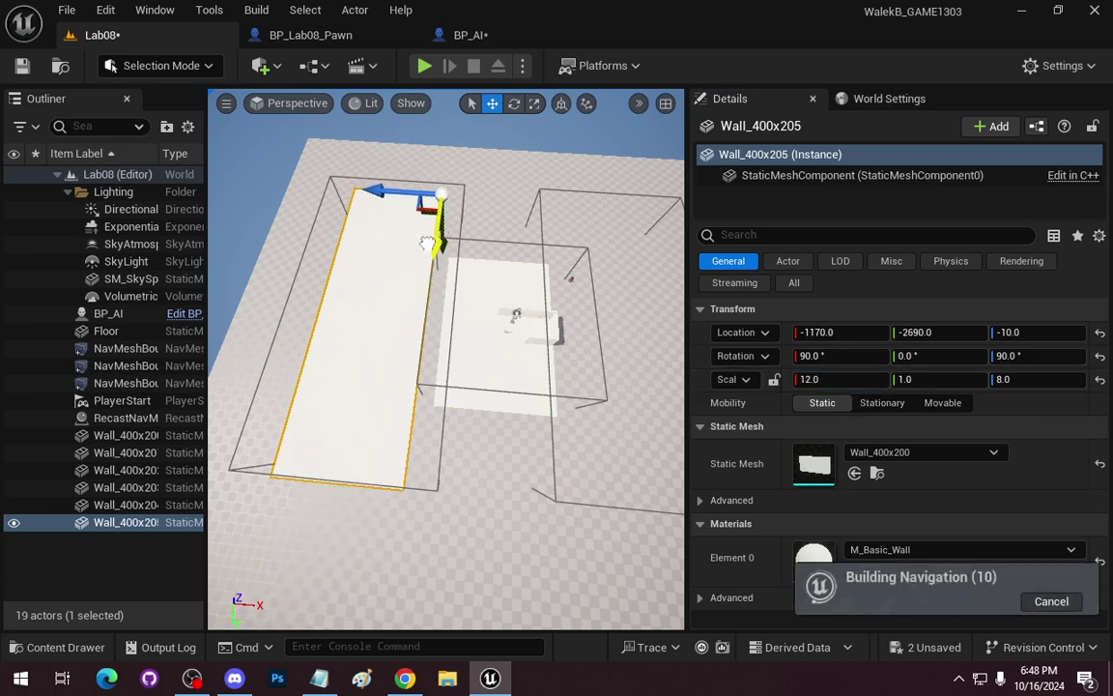
# Set the duplicated slab's Z scale to 12 and move it along X to about -760 to fit the nav mesh volume
pyautogui.click(1010, 379)
pyautogui.write('12')
pyautogui.press('Return')
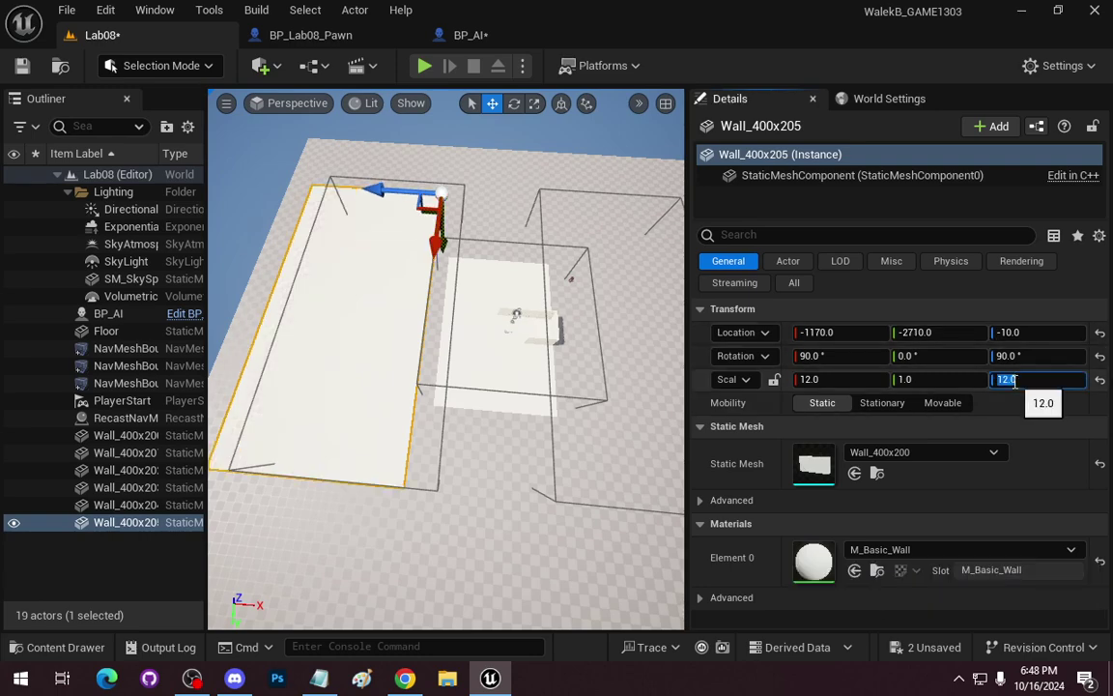
pyautogui.moveTo(390, 200); pyautogui.dragTo(396, 191)
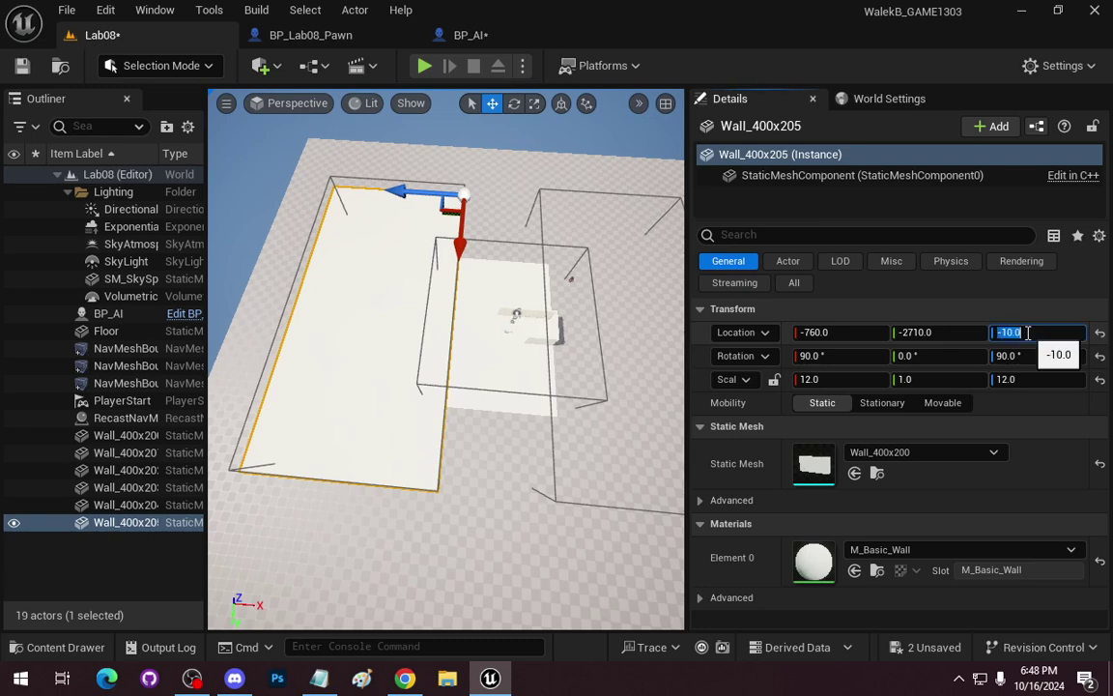
# Set the slab's Z location to 0 and duplicate it to about X 2980, Y -2700, inside the opposite nav mesh volume
pyautogui.click(1027, 333)
pyautogui.write('-20')
pyautogui.press('Return')
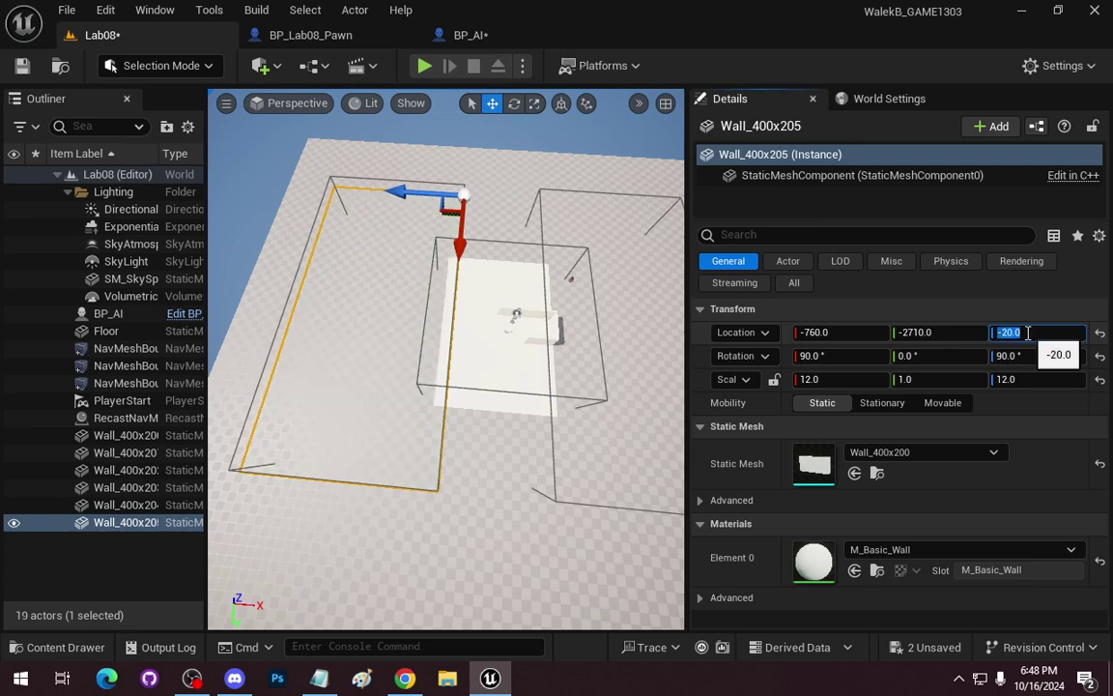
pyautogui.press('Return')
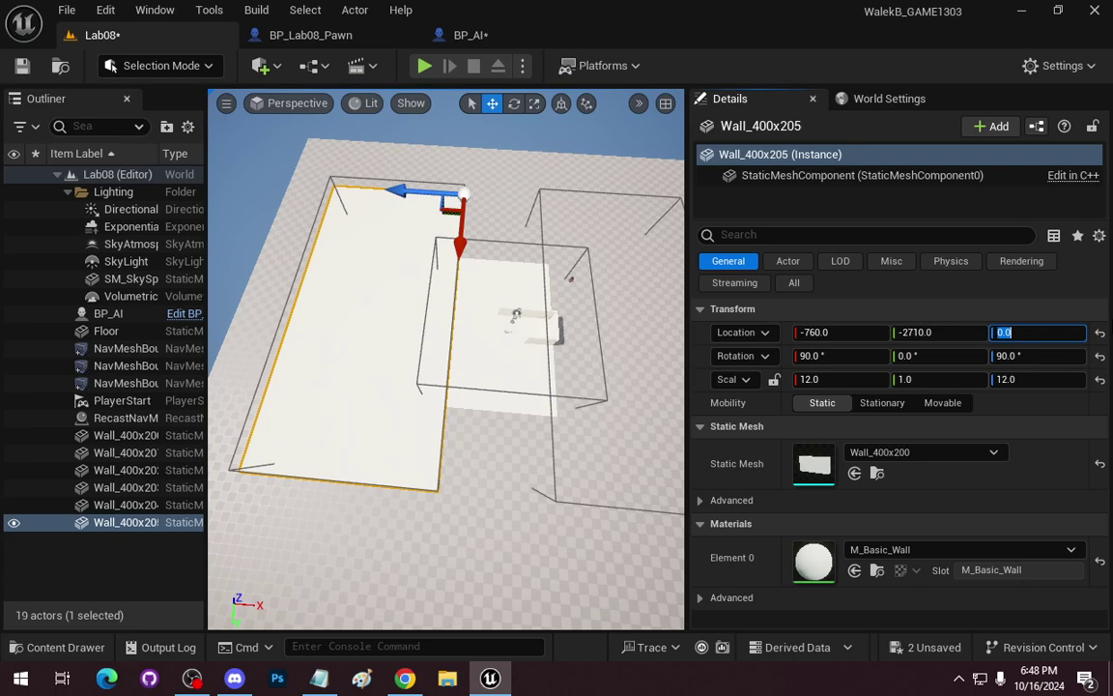
pyautogui.hotkey('ctrl', 'd')
pyautogui.moveTo(398, 189); pyautogui.dragTo(603, 216)
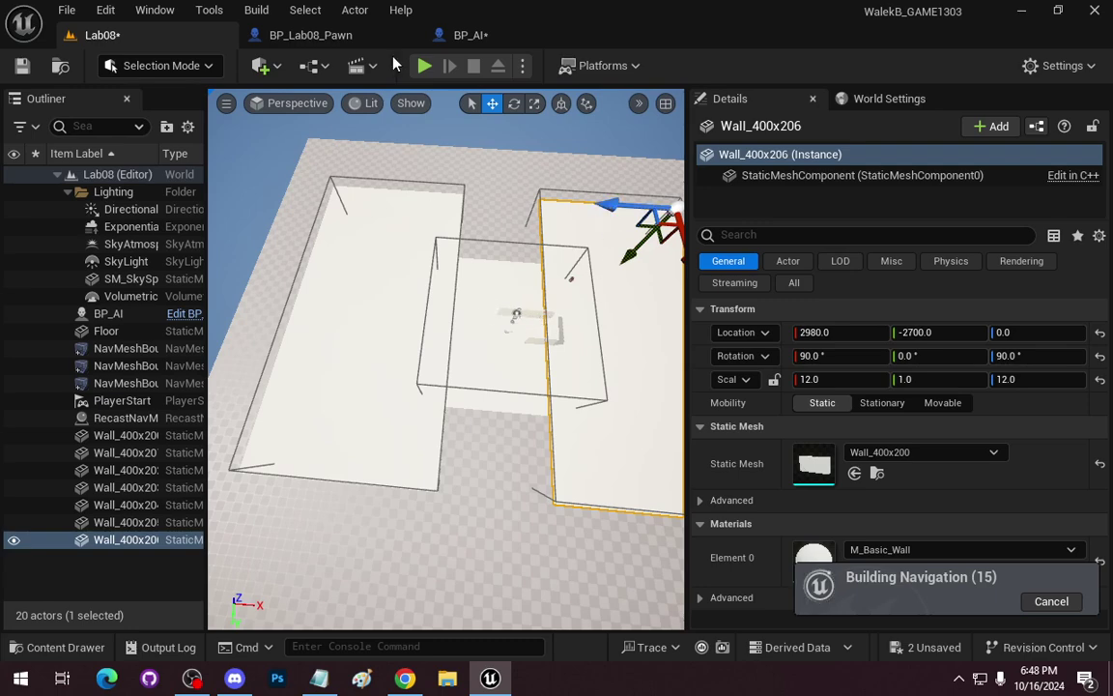
# Play-test Lab08, running the character over the slabs and the uncovered floor between them to check how BP_AI follows
pyautogui.click(424, 65)
pyautogui.click(444, 367)
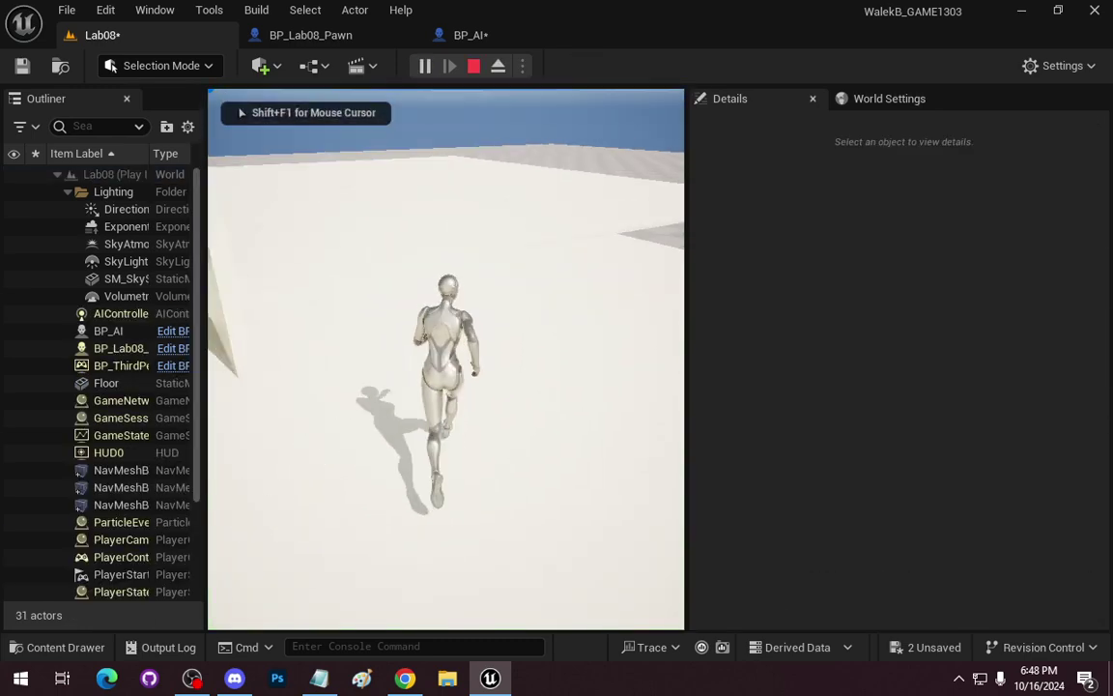
pyautogui.press('a')
pyautogui.press('s')
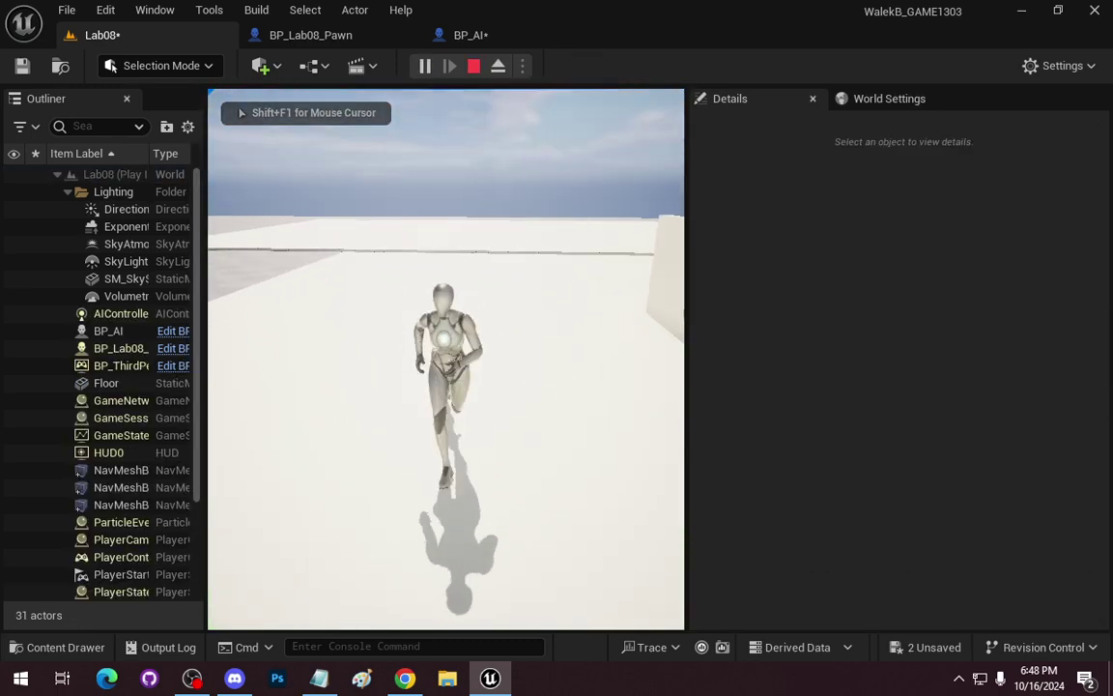
pyautogui.press('w')
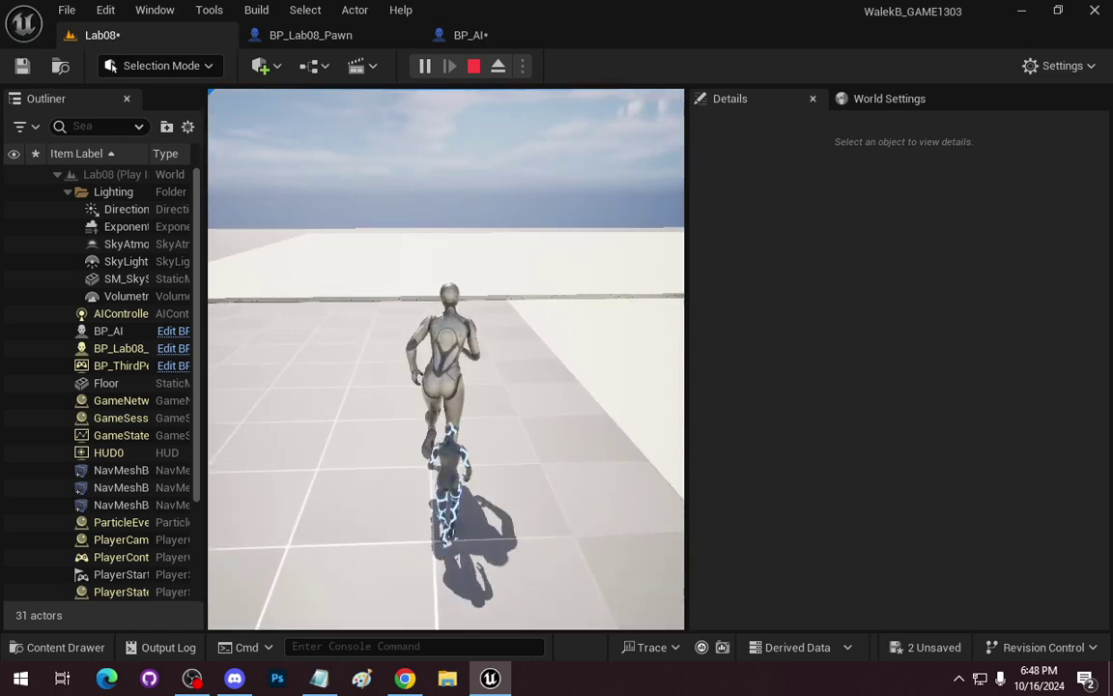
pyautogui.press('s')
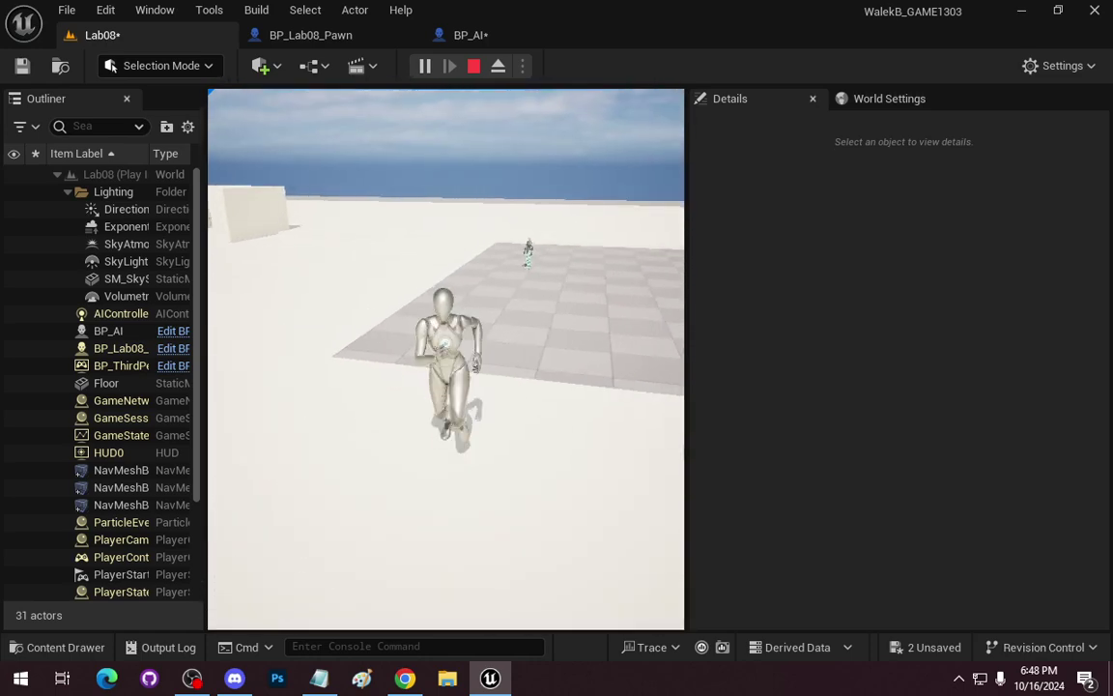
pyautogui.press('a')
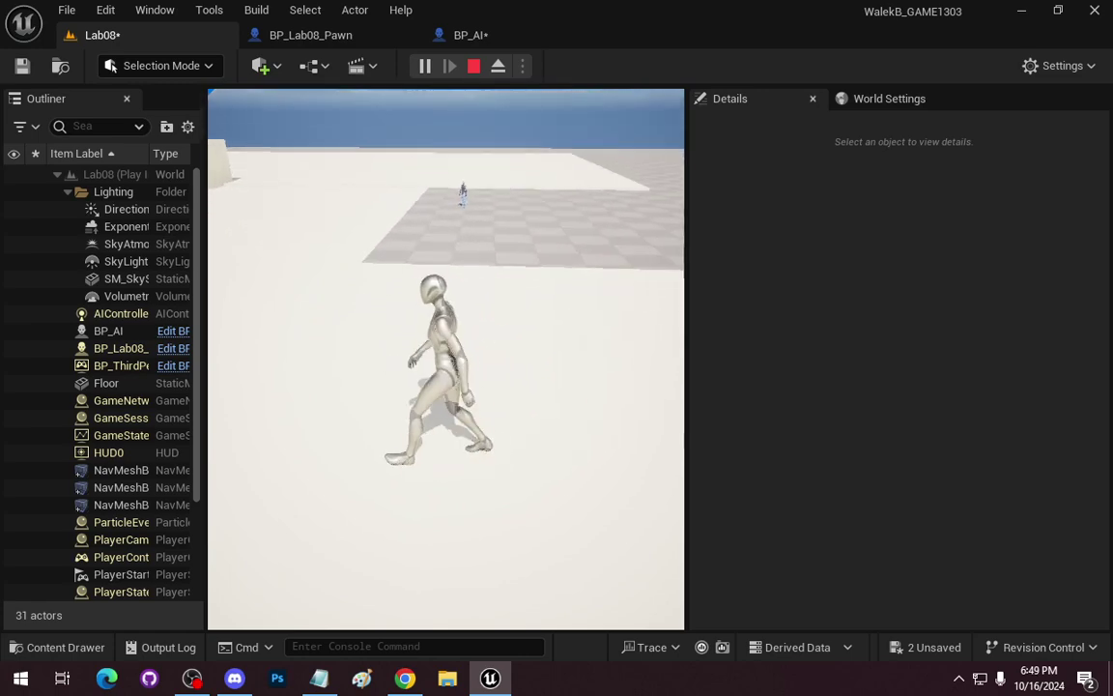
pyautogui.press('w')
pyautogui.press('a')
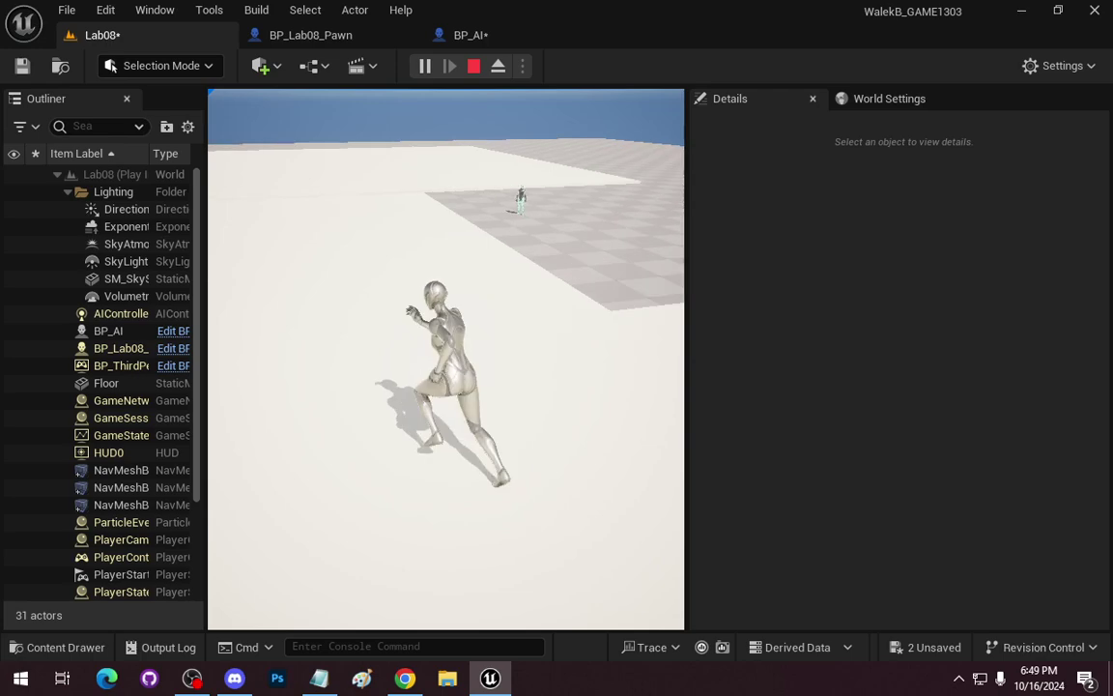
pyautogui.press('s')
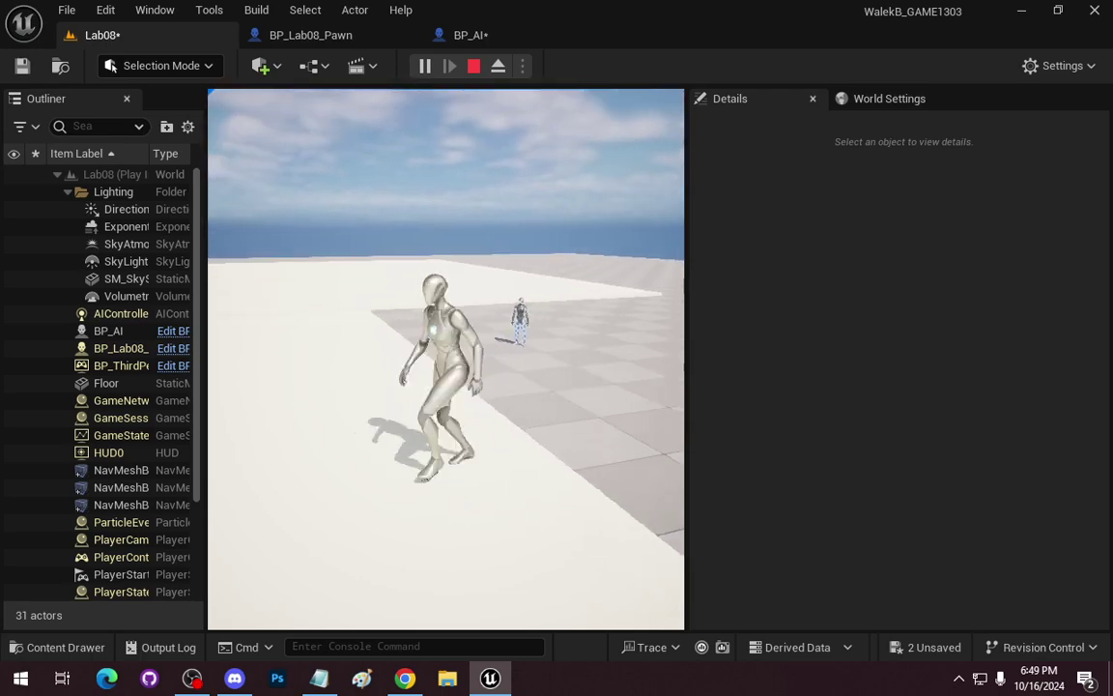
pyautogui.press('a')
pyautogui.press('Escape')
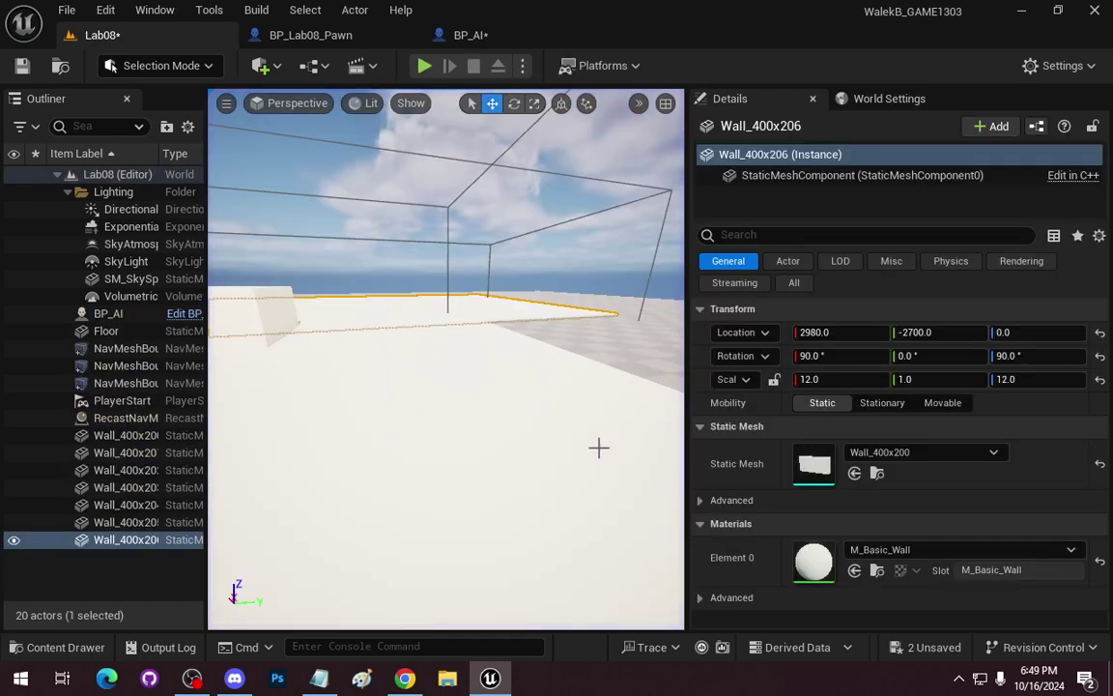
# Play the level again, running from the walled centre onto an outer slab and back to examine BP_AI's pursuit across volumes
pyautogui.click(424, 66)
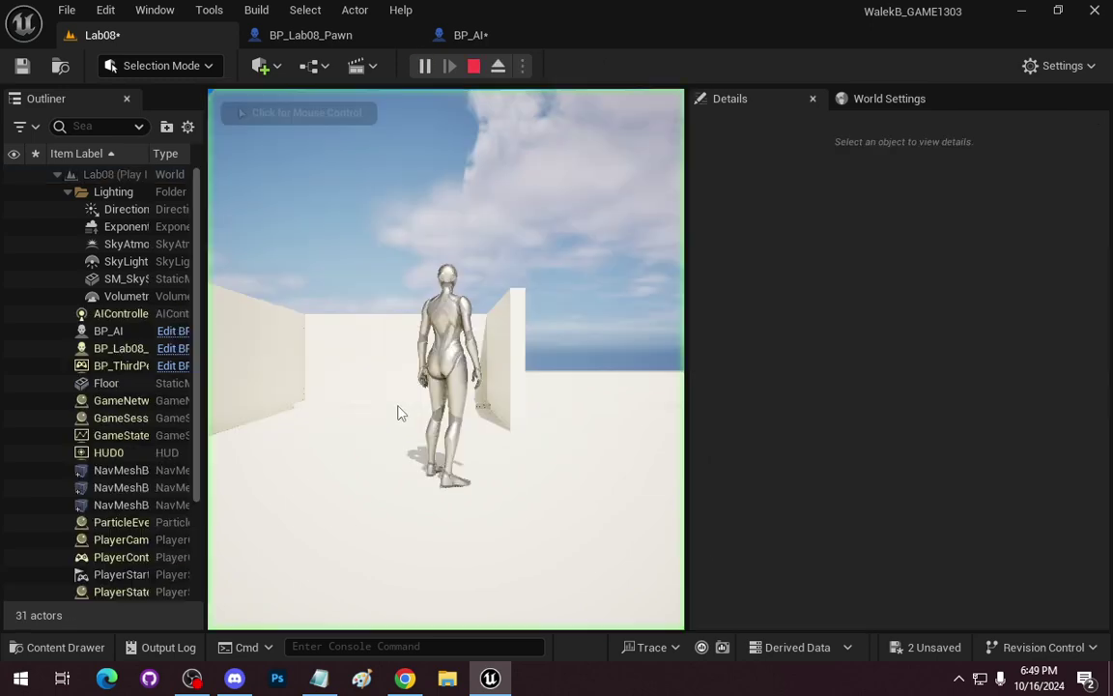
pyautogui.press('w')
pyautogui.press('a')
pyautogui.press('s')
pyautogui.press('a')
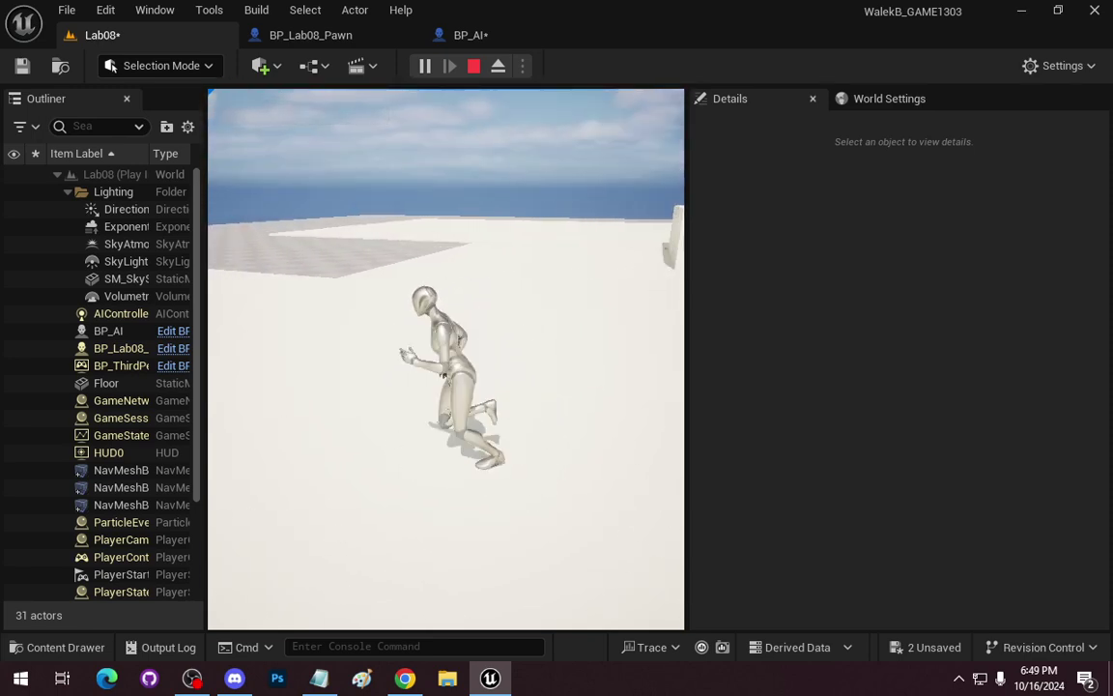
pyautogui.press('s')
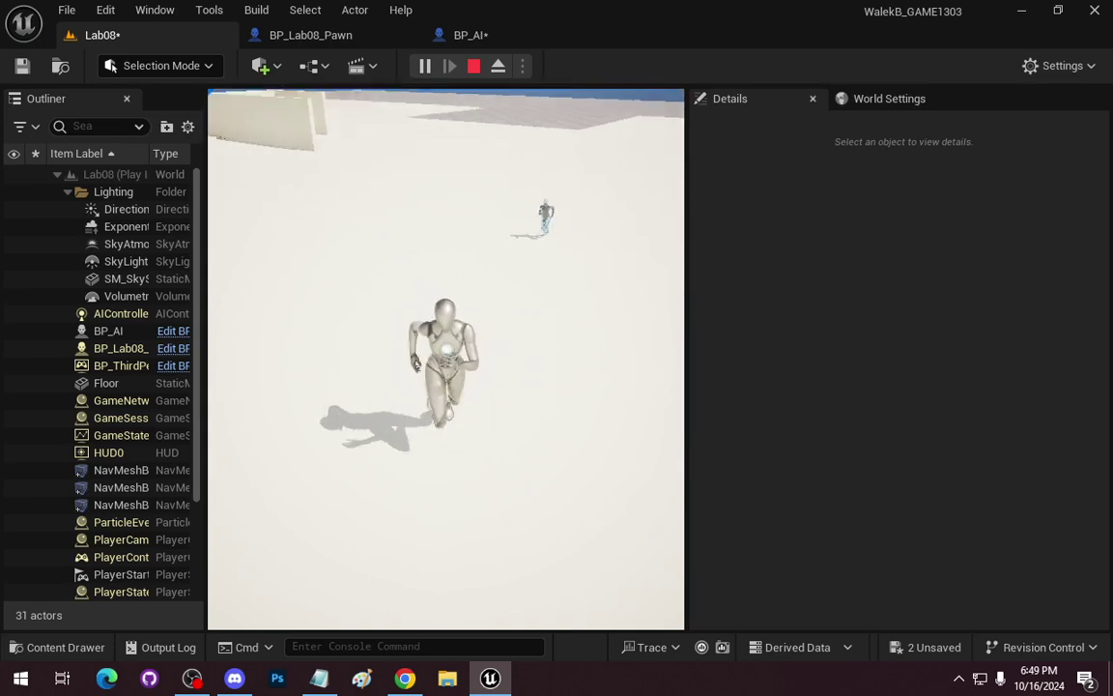
pyautogui.press('w')
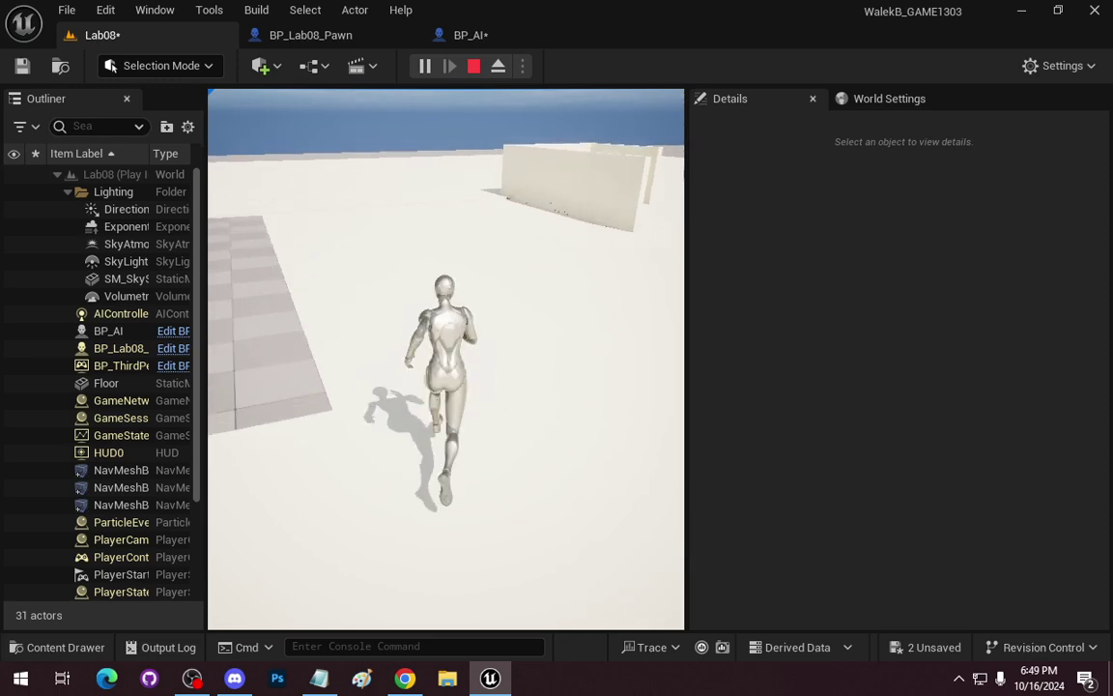
pyautogui.press('s')
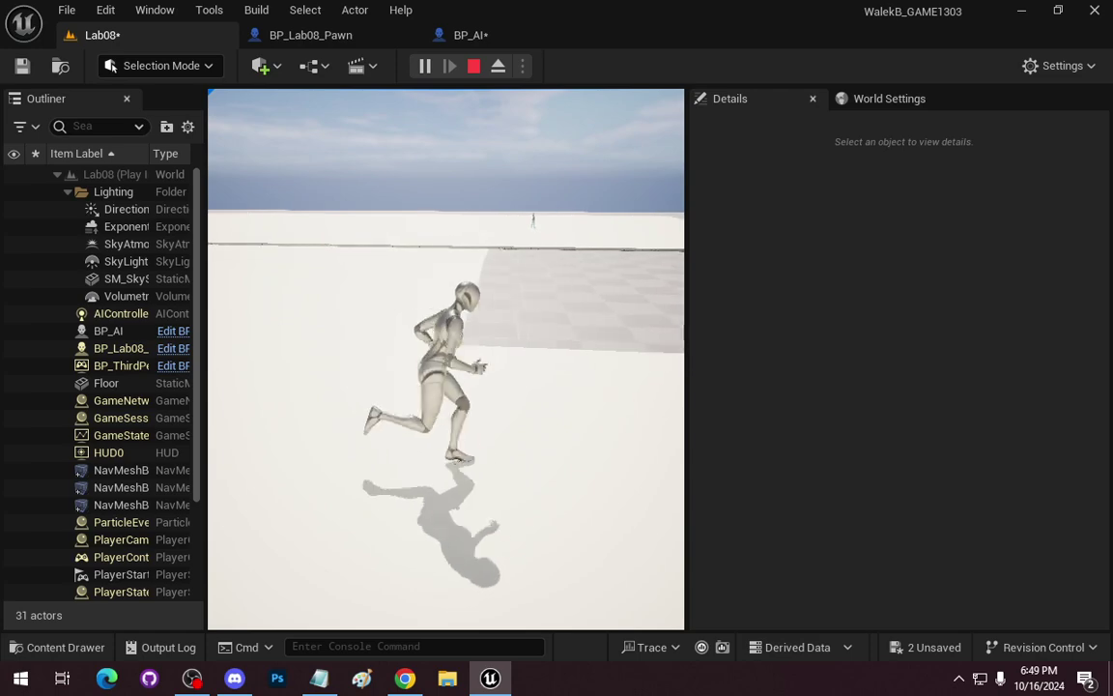
pyautogui.press('s')
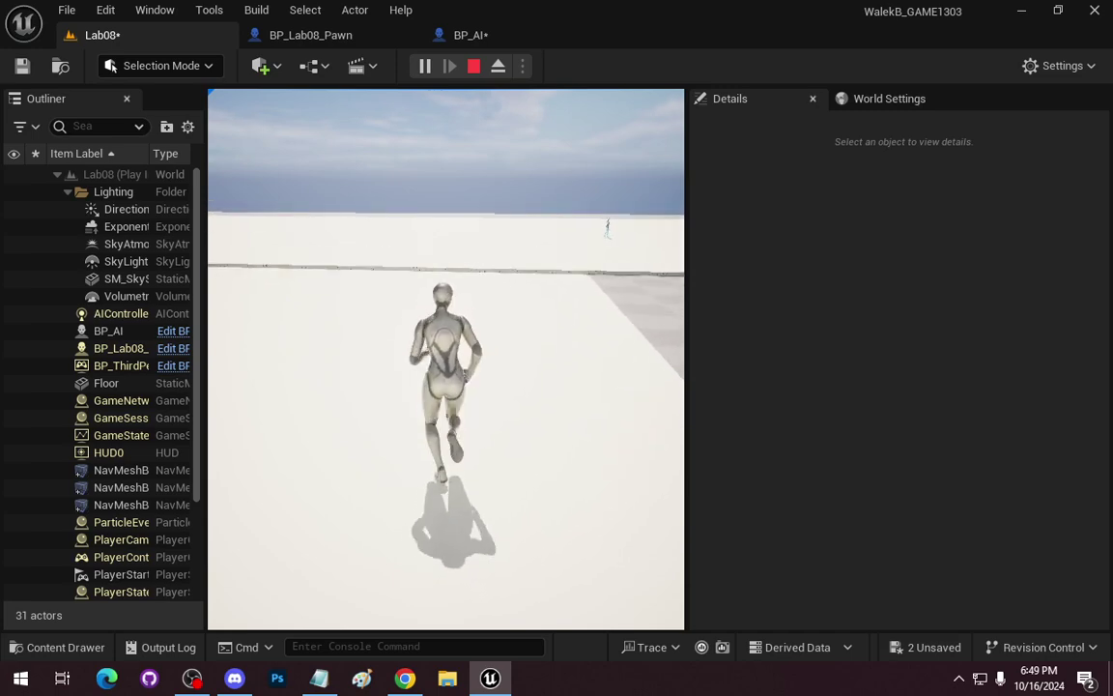
pyautogui.press('w')
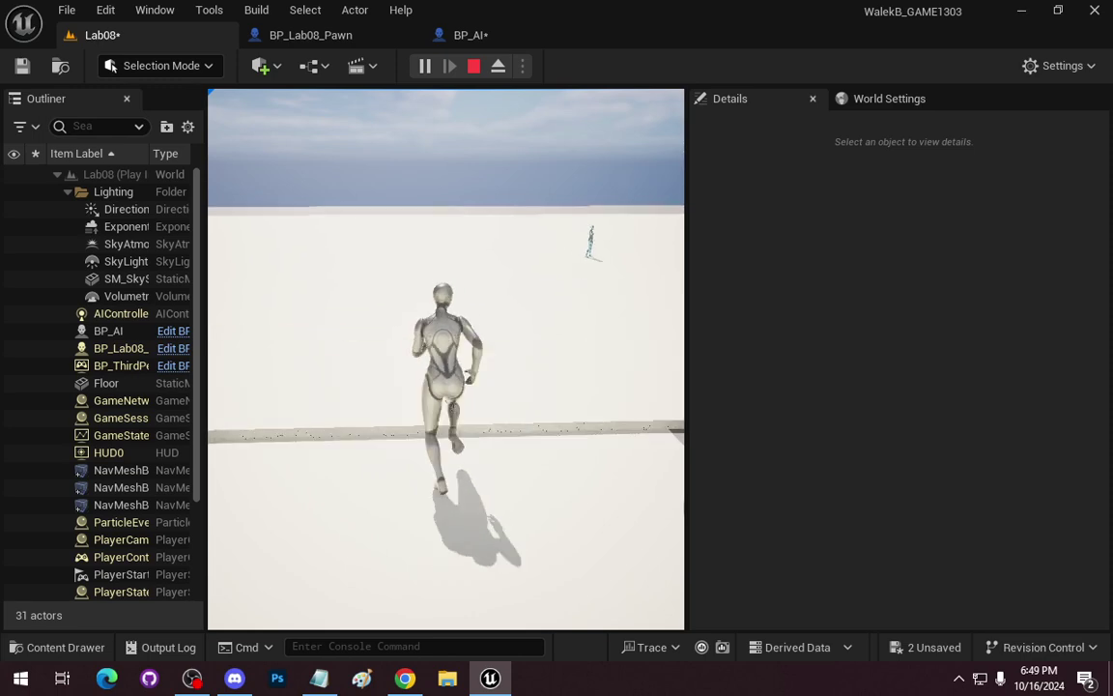
pyautogui.press('w')
pyautogui.press('w')
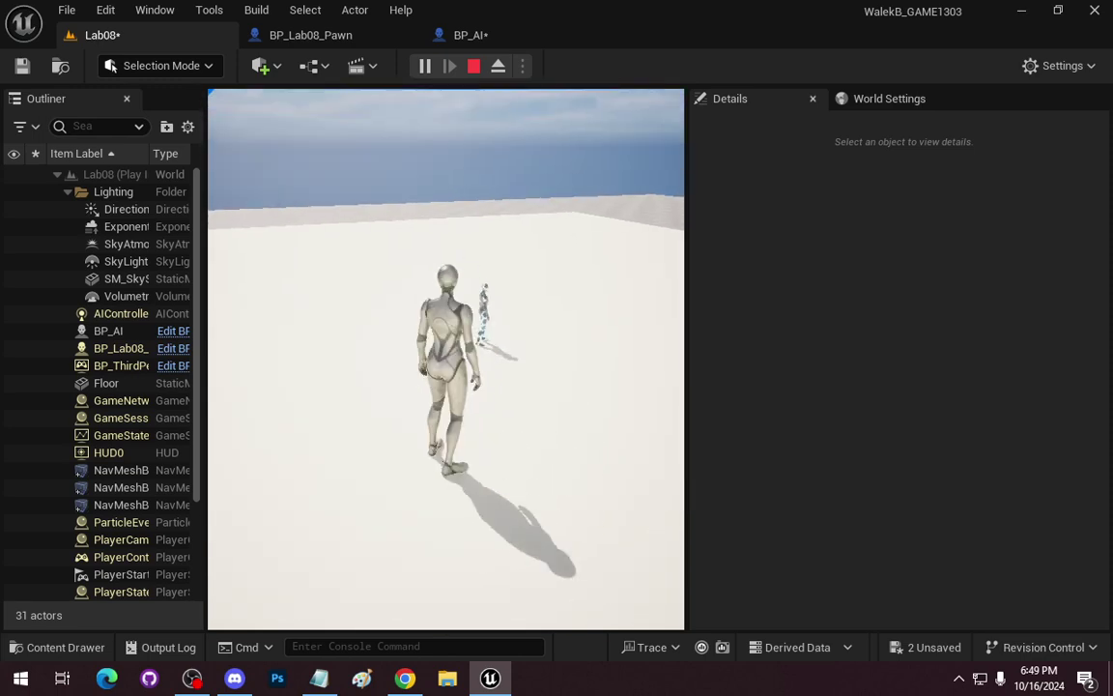
pyautogui.press('Escape')
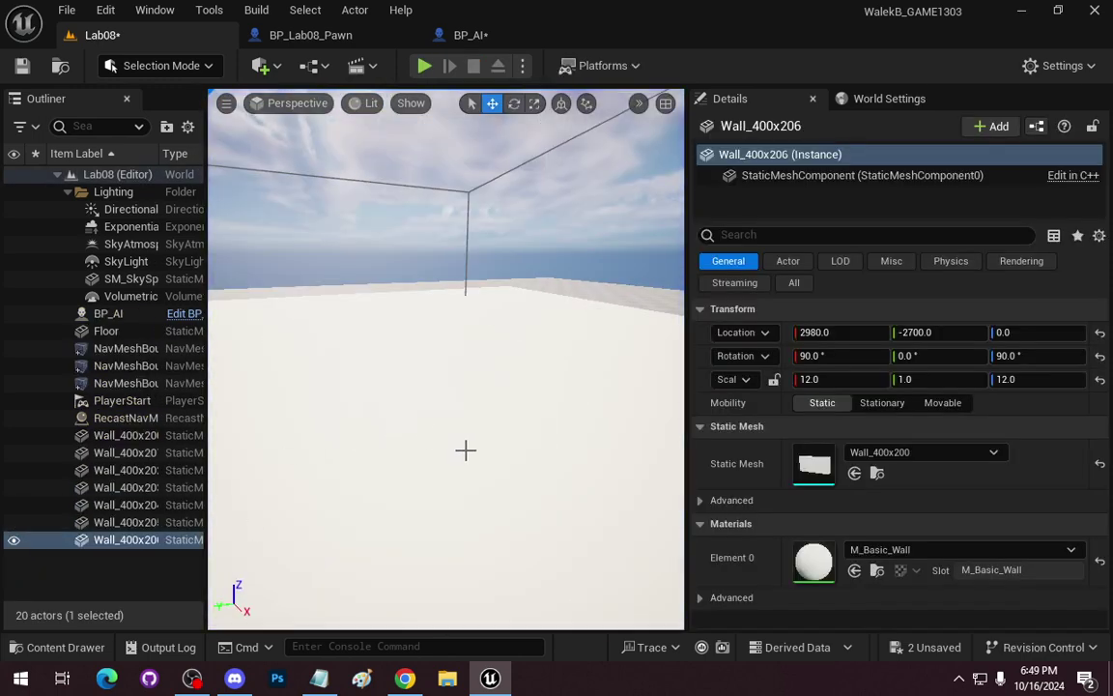
# Run another play test, leading BP_AI from around the central walls out onto the Wall_400x206 slab, and end the session
pyautogui.moveTo(466, 451); pyautogui.dragTo(589, 454)
pyautogui.moveTo(466, 405); pyautogui.dragTo(614, 431)
pyautogui.moveTo(425, 469); pyautogui.dragTo(492, 397)
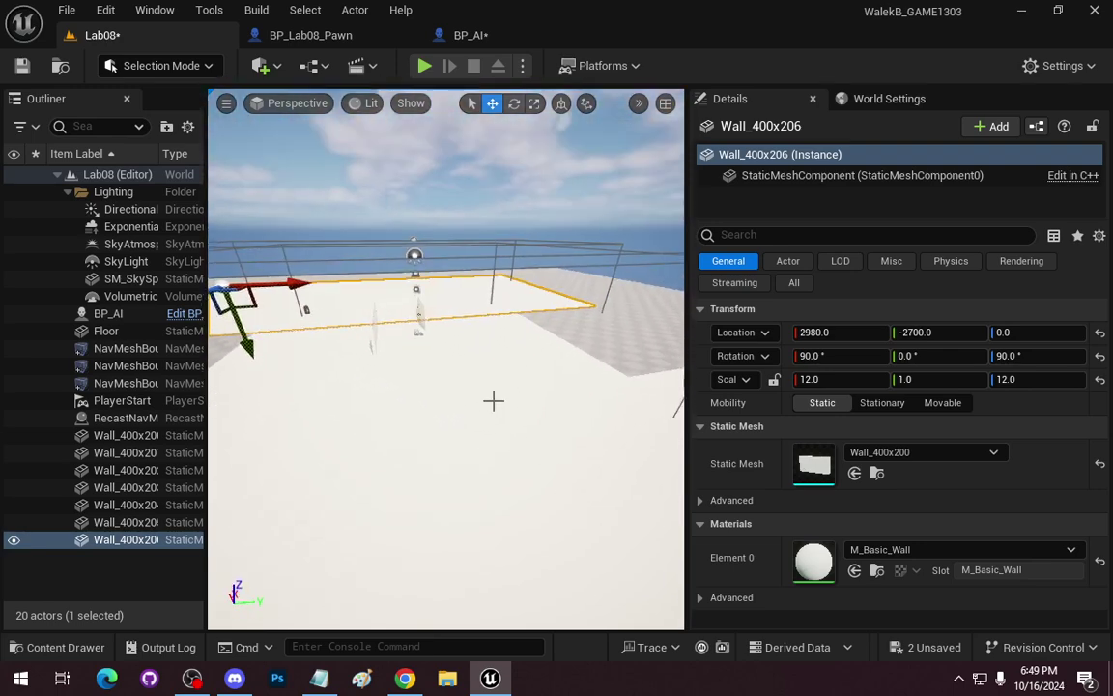
pyautogui.click(424, 65)
pyautogui.click(456, 319)
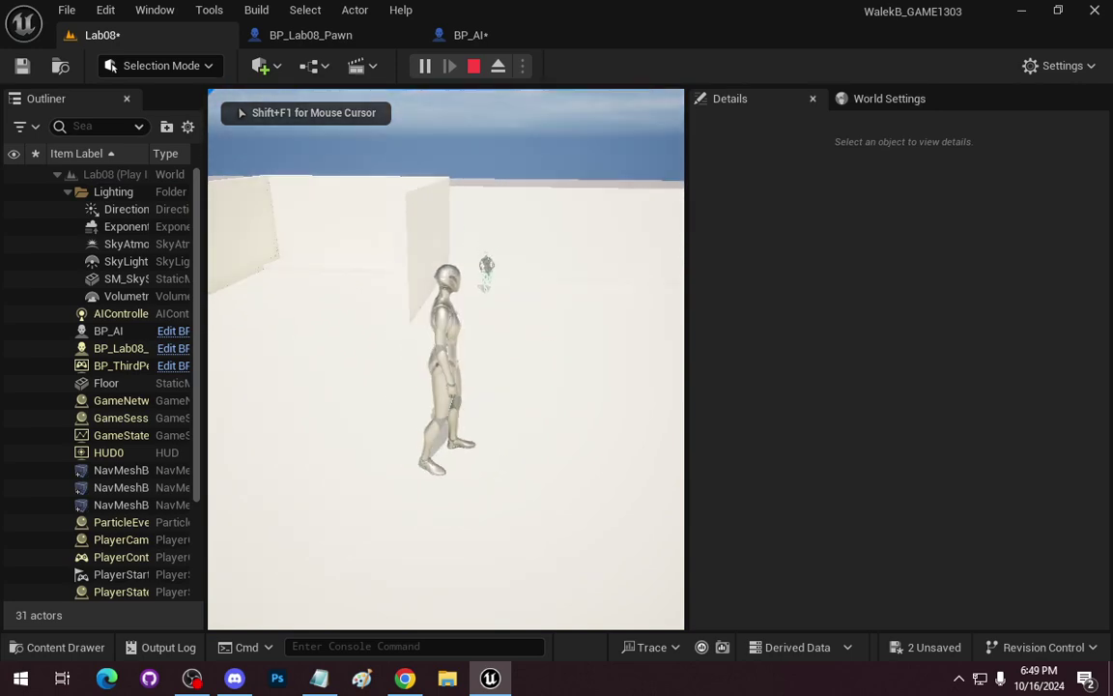
pyautogui.press('d')
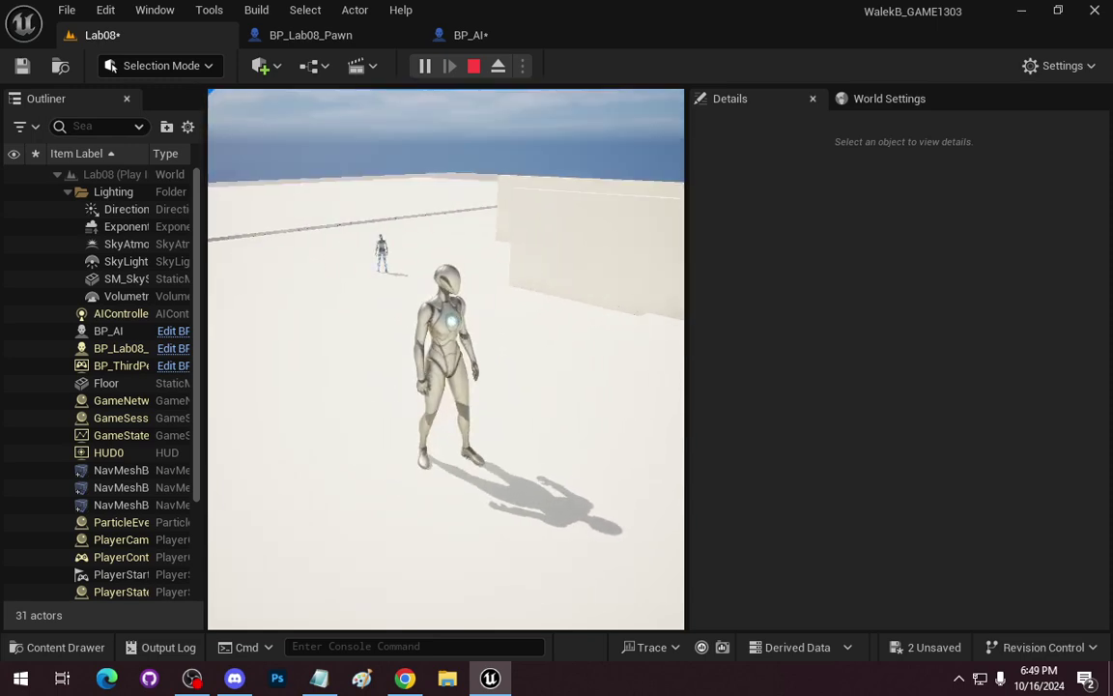
pyautogui.press('s')
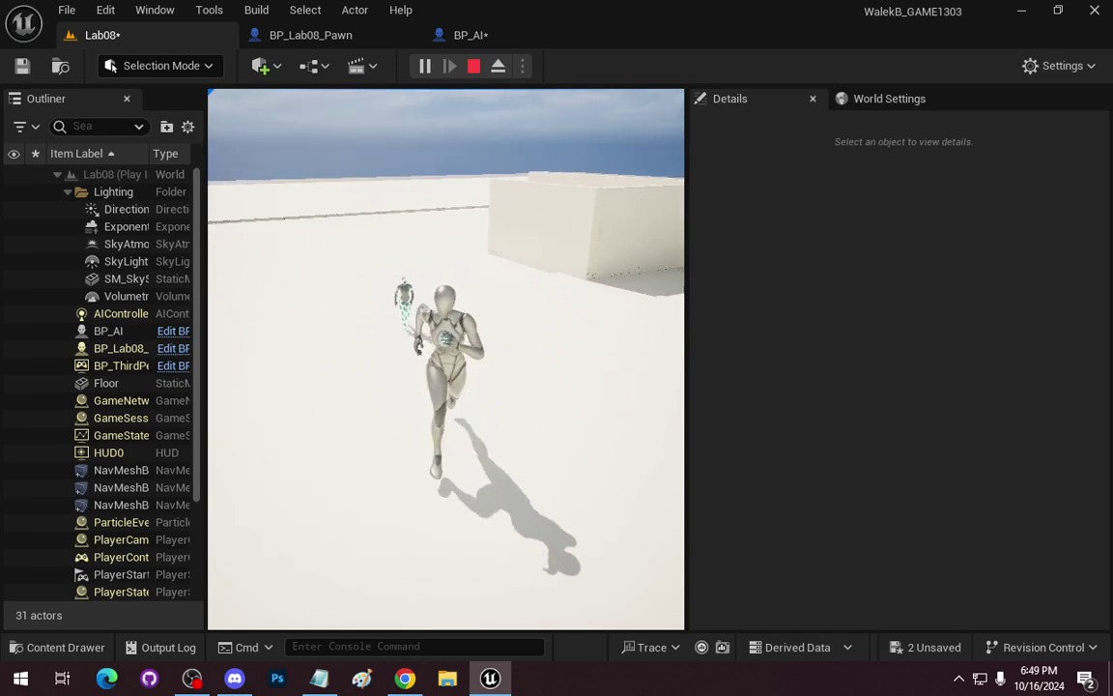
pyautogui.press('d')
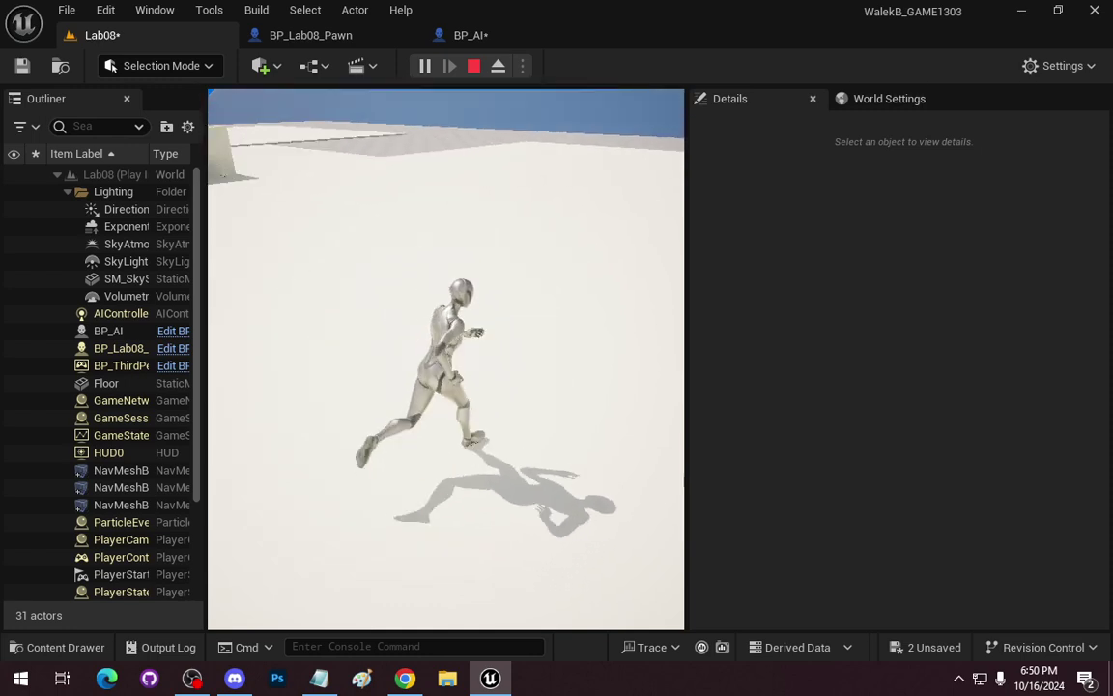
pyautogui.press('w')
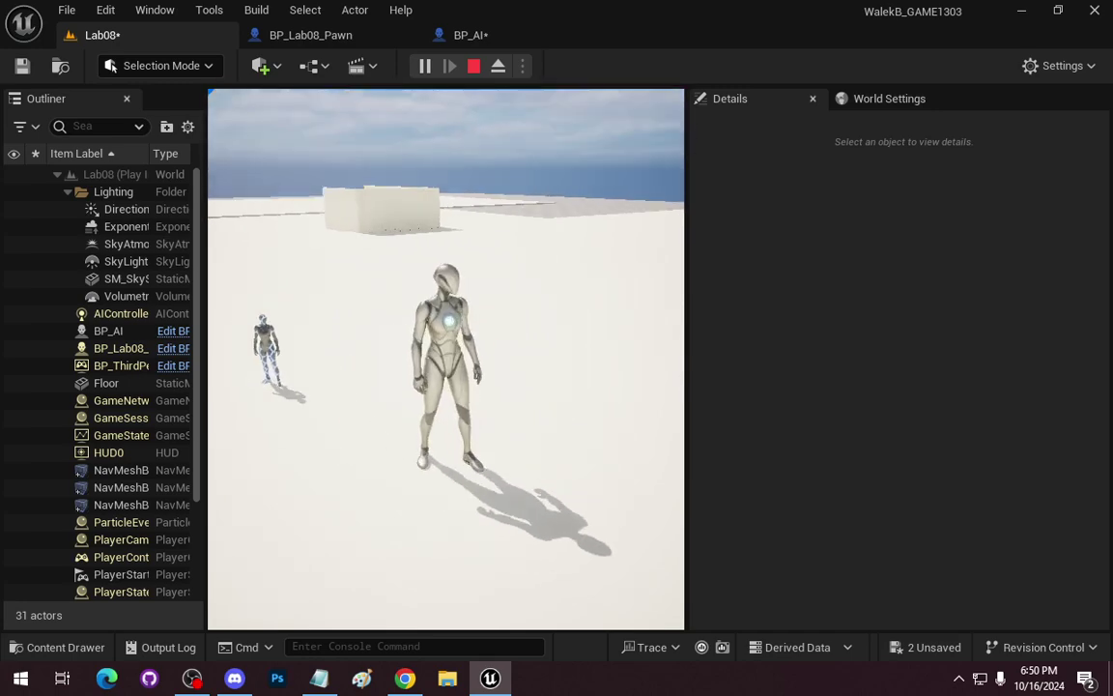
pyautogui.press('Escape')
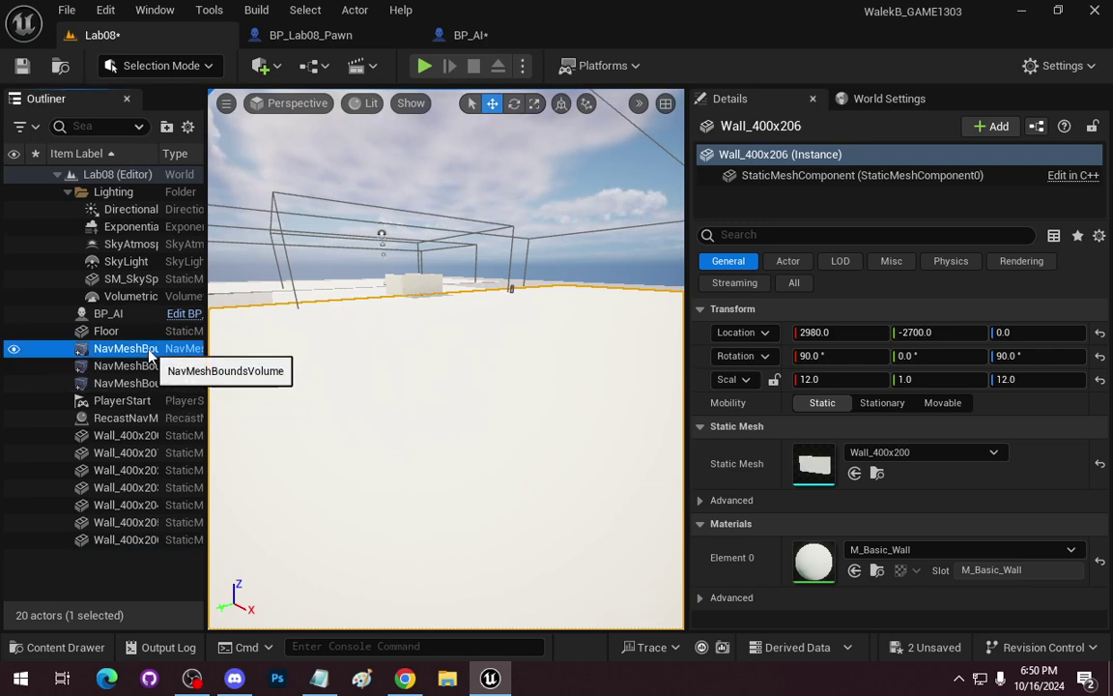
# Delete the two outer nav mesh volumes, NavMeshBoundsVolume2 and NavMeshBoundsVolume, leaving only the central NavMeshBoundsVolume3
pyautogui.click(147, 366)
pyautogui.click(151, 386)
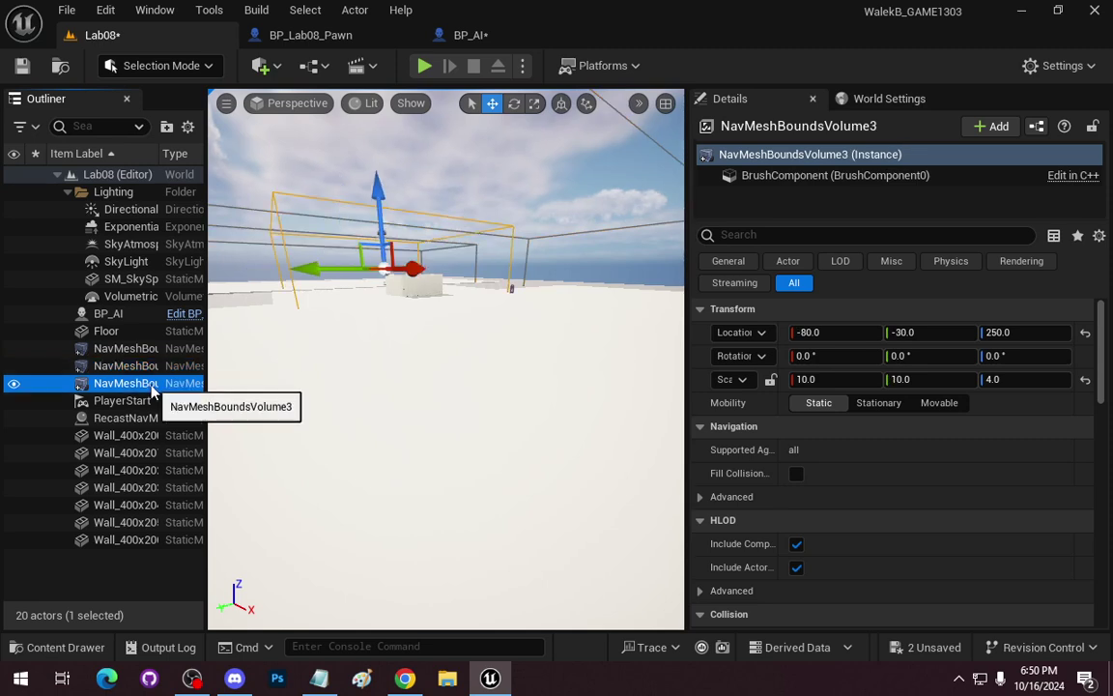
pyautogui.click(143, 349)
pyautogui.click(147, 383)
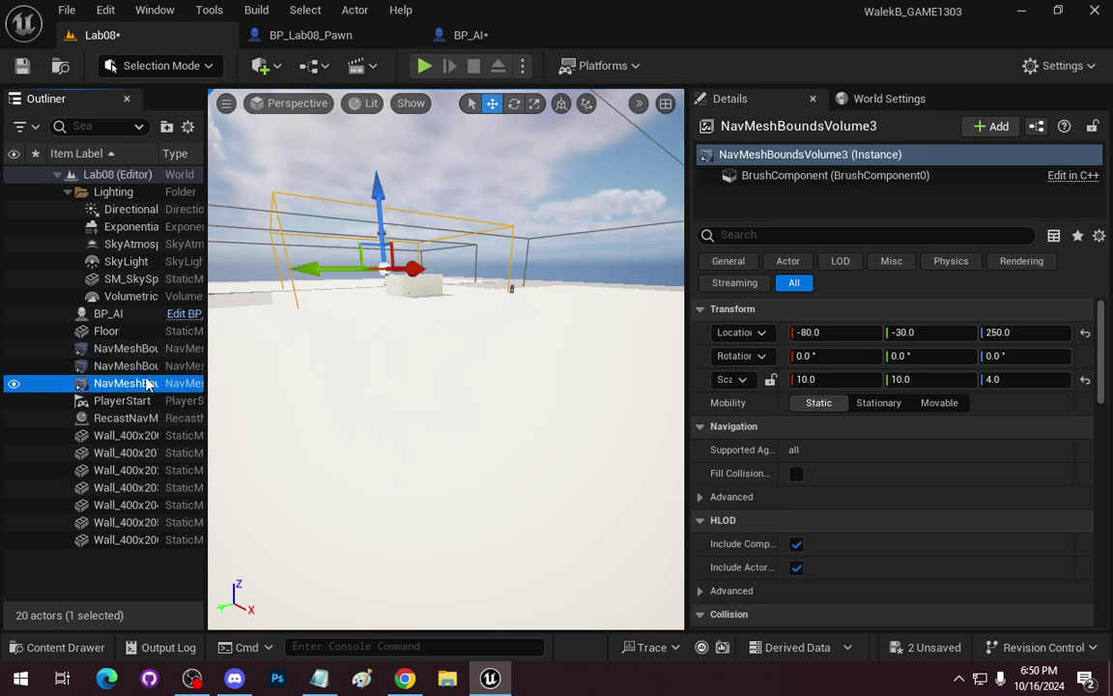
pyautogui.click(147, 367)
pyautogui.moveTo(370, 402); pyautogui.dragTo(502, 353)
pyautogui.press('w')
pyautogui.press('s')
pyautogui.press('a')
pyautogui.moveTo(338, 350); pyautogui.dragTo(371, 399)
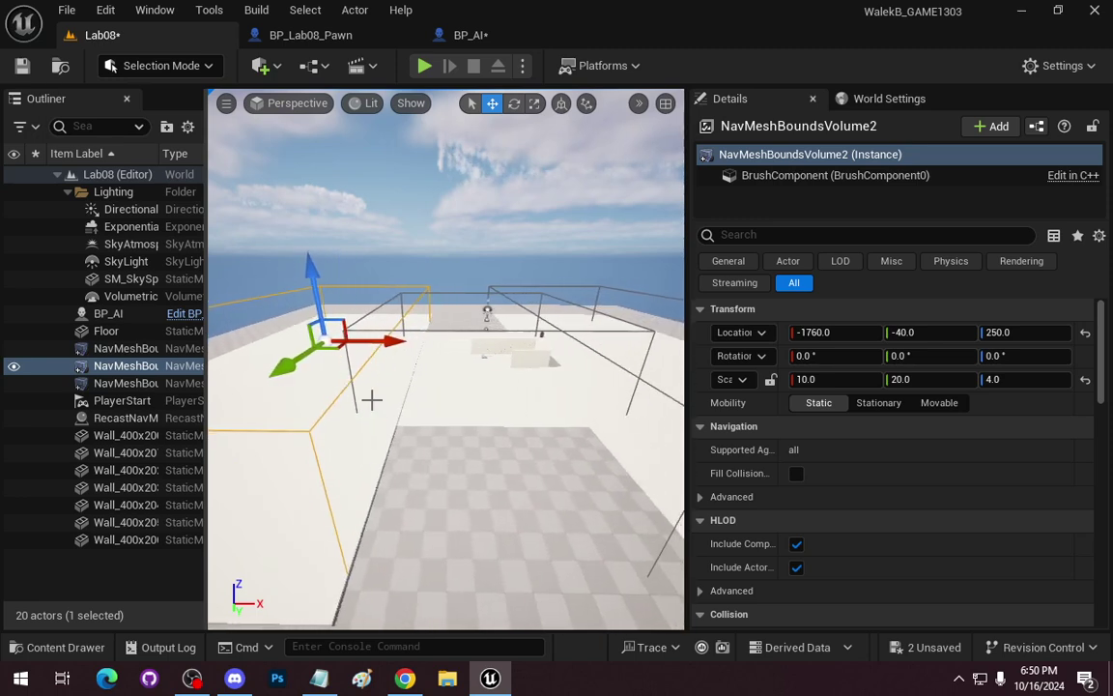
pyautogui.moveTo(396, 467); pyautogui.dragTo(372, 458)
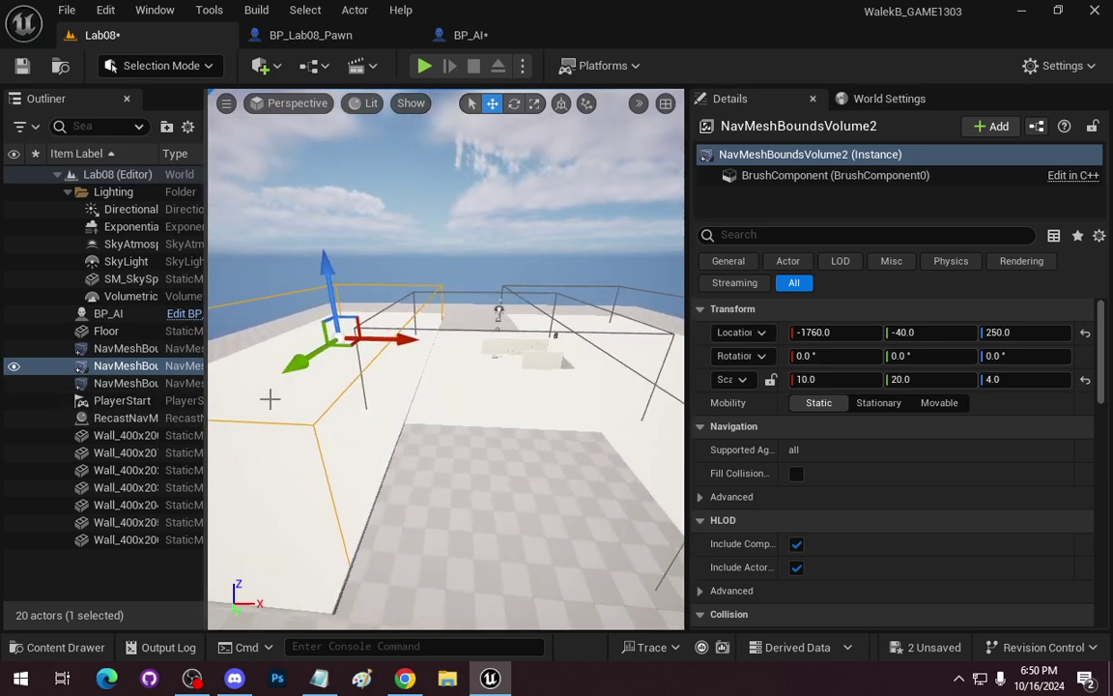
pyautogui.press('Delete')
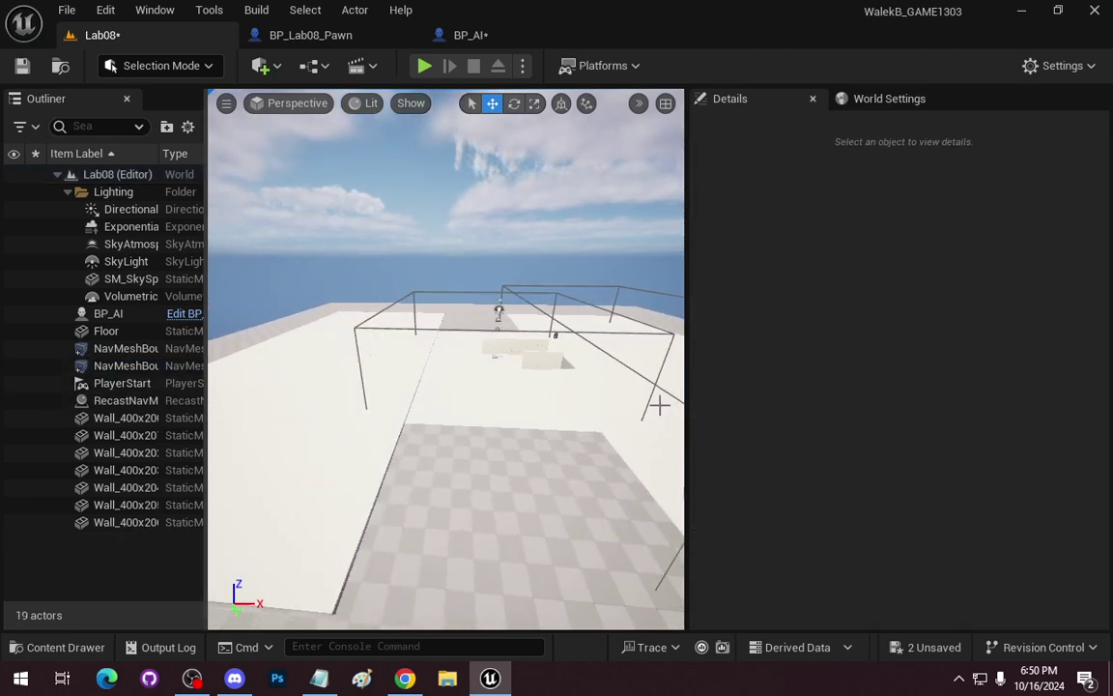
pyautogui.hotkey('ctrl', 'z')
pyautogui.press('Delete')
# Set NavMeshBoundsVolume3's X scale to 20 and its Z scale to 4
pyautogui.click(473, 354)
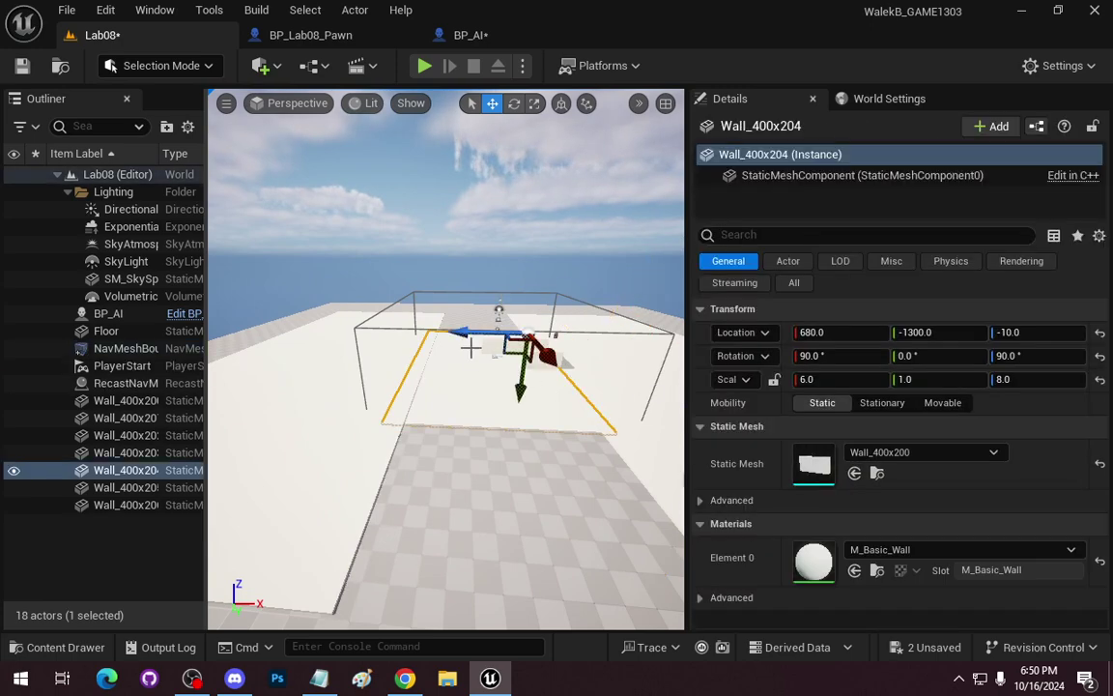
pyautogui.click(423, 328)
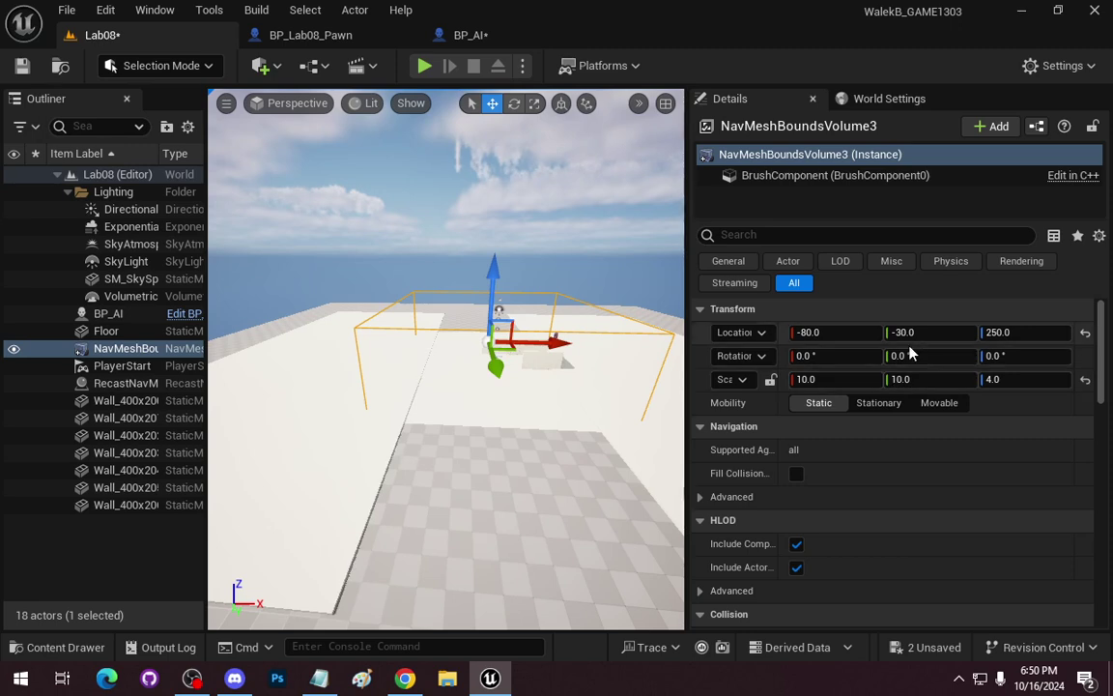
pyautogui.click(839, 379)
pyautogui.write('20')
pyautogui.press('Tab')
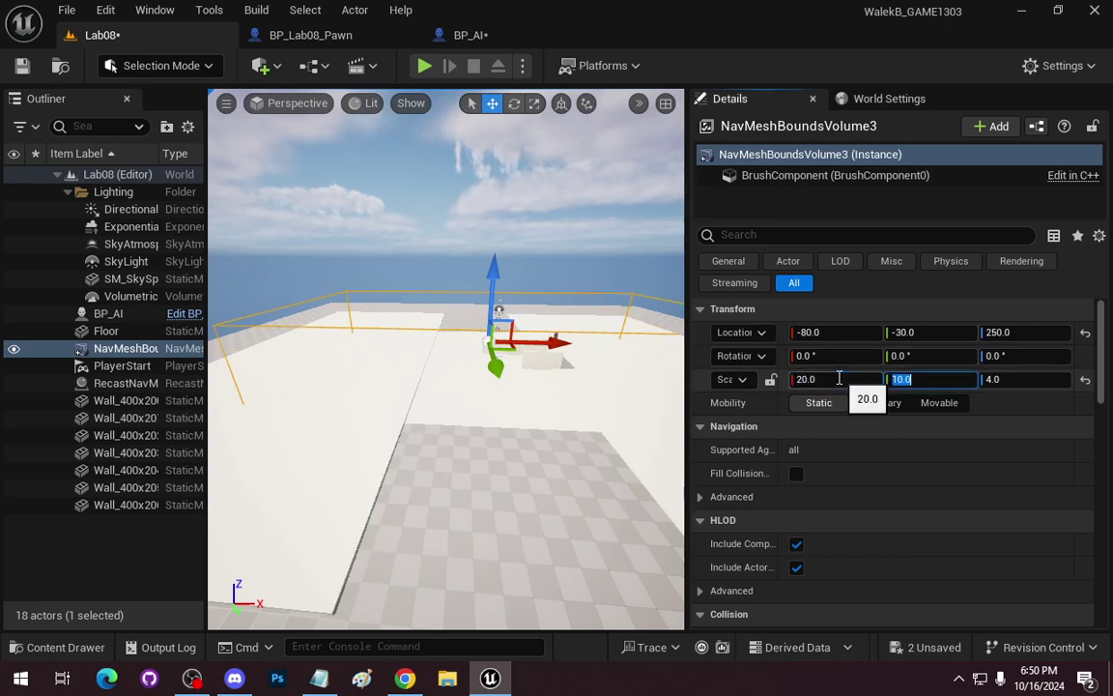
pyautogui.press('Tab')
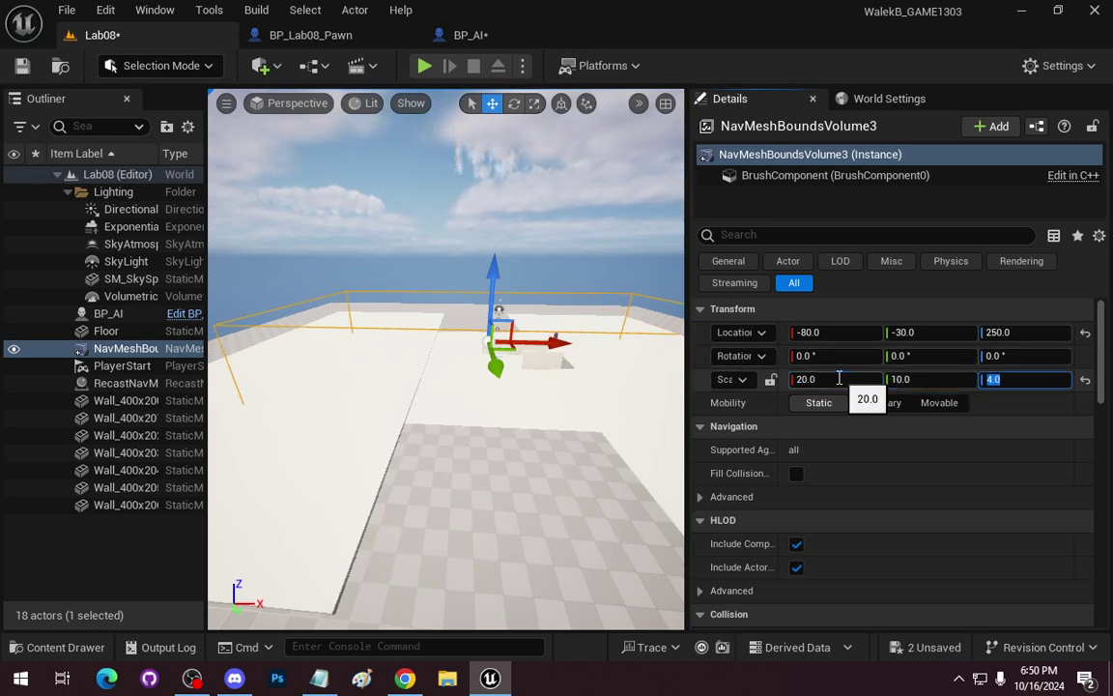
pyautogui.press('Return')
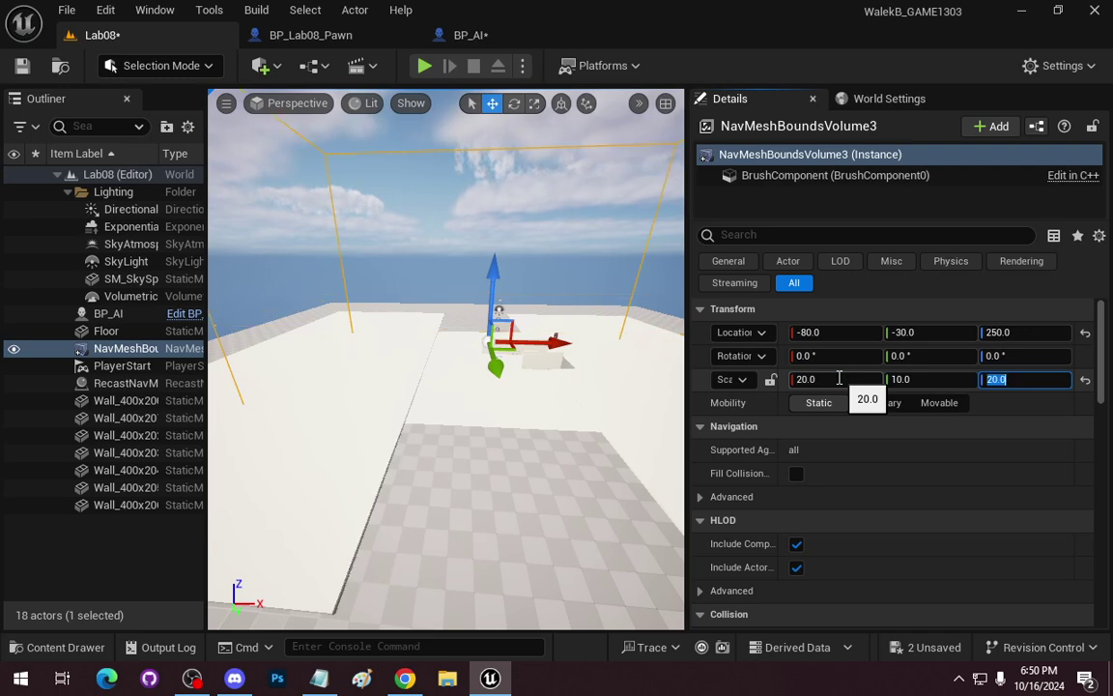
pyautogui.write('4')
pyautogui.press('Return')
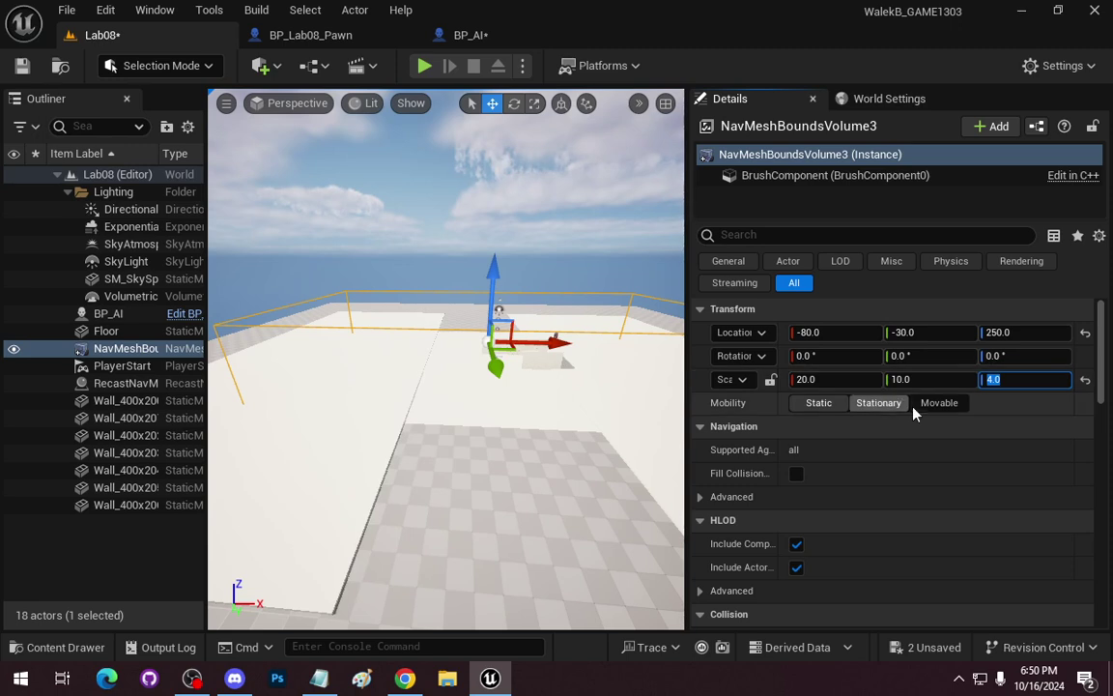
# Set NavMeshBoundsVolume3's Y scale to 20
pyautogui.moveTo(929, 380); pyautogui.dragTo(923, 374)
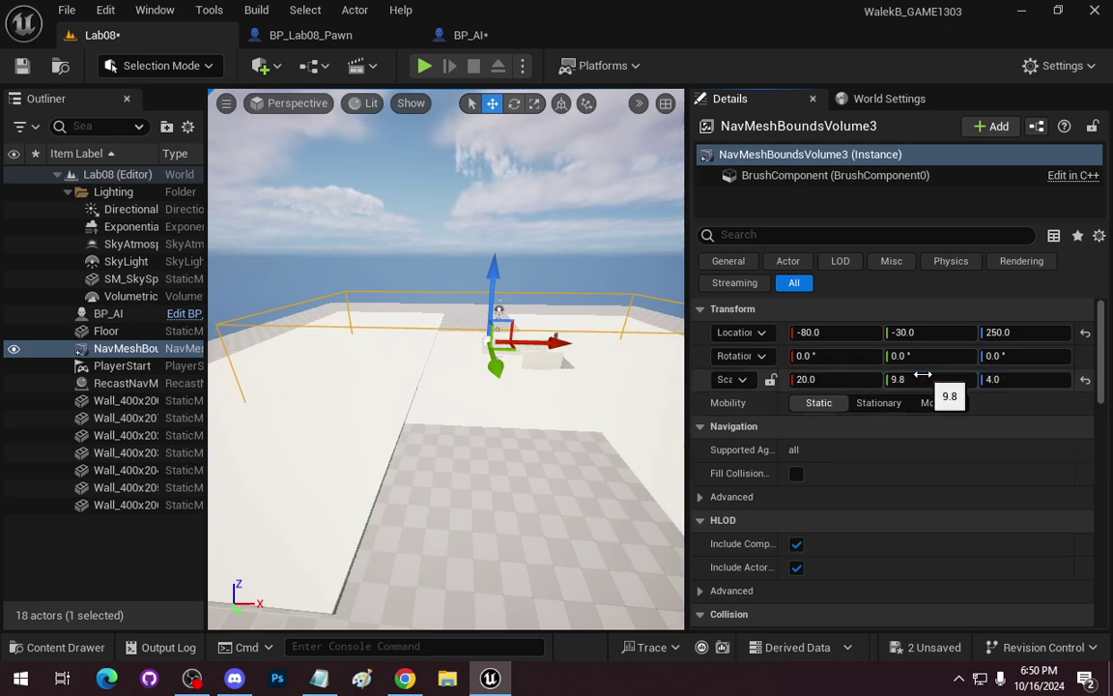
pyautogui.click(923, 374)
pyautogui.write('20')
pyautogui.press('Return')
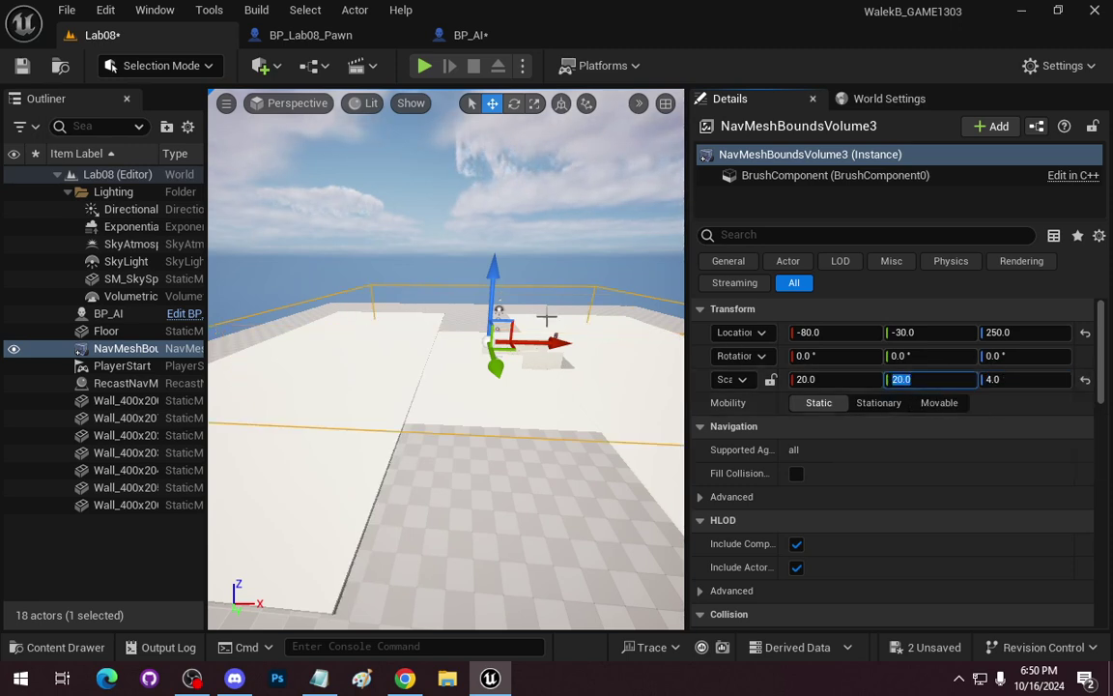
# Delete the three large floor slabs, Wall_400x204, Wall_400x205 and Wall_400x206, keeping the central walls, and save all modified assets
pyautogui.click(280, 527)
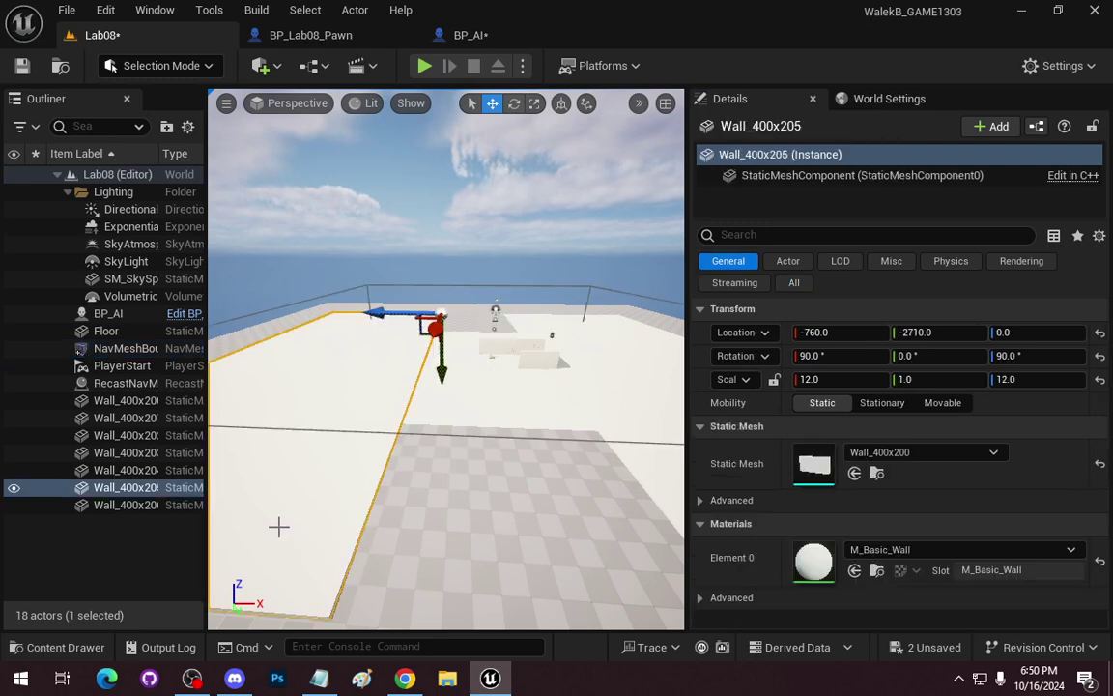
pyautogui.press('Delete')
pyautogui.click(428, 415)
pyautogui.press('Delete')
pyautogui.click(611, 421)
pyautogui.press('Delete')
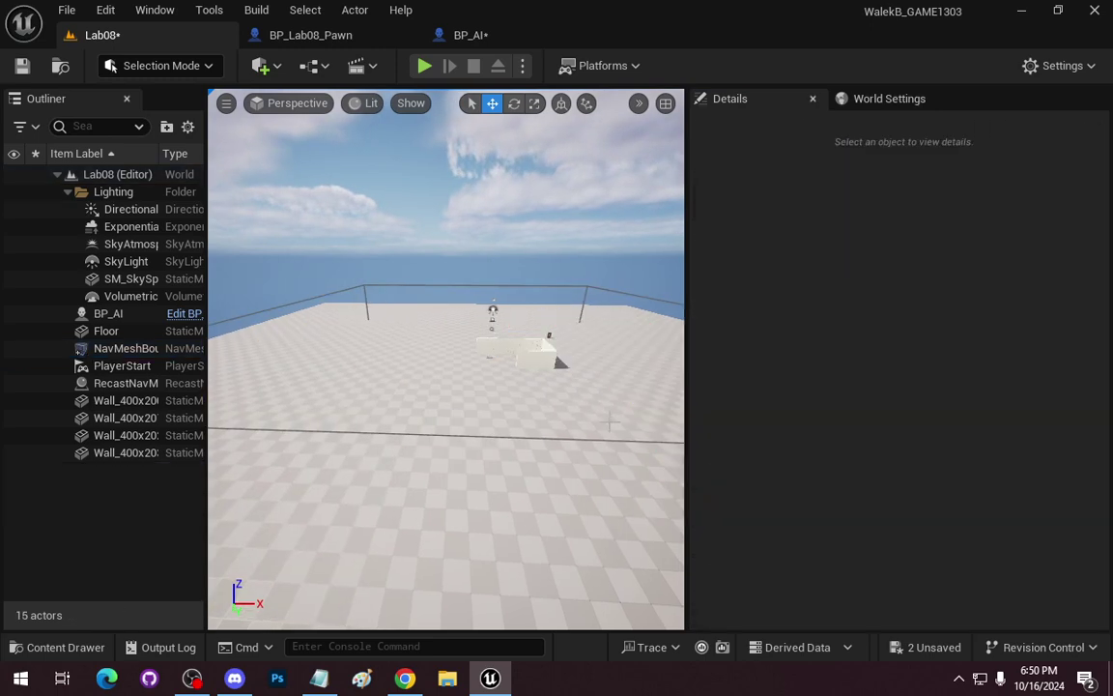
pyautogui.hotkey('ctrl', 'shift', 's')
# Play the level, running around the outside of the central walls to examine BP_AI's pursuit within the enlarged nav mesh volume, and end the session
pyautogui.click(425, 65)
pyautogui.press('w')
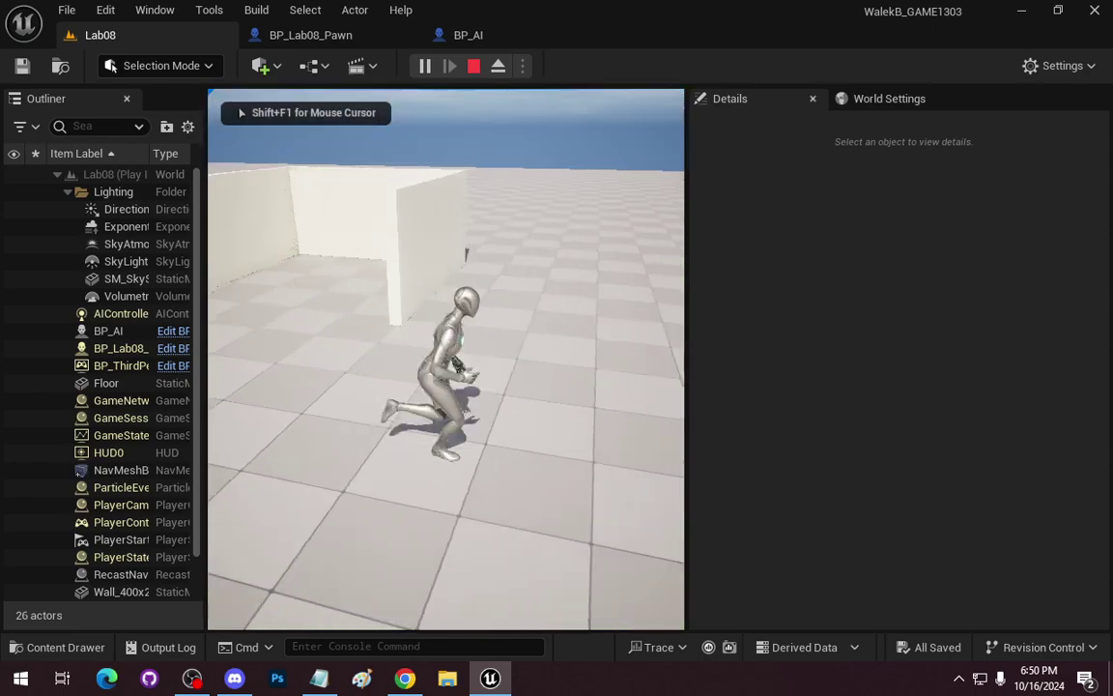
pyautogui.press('s')
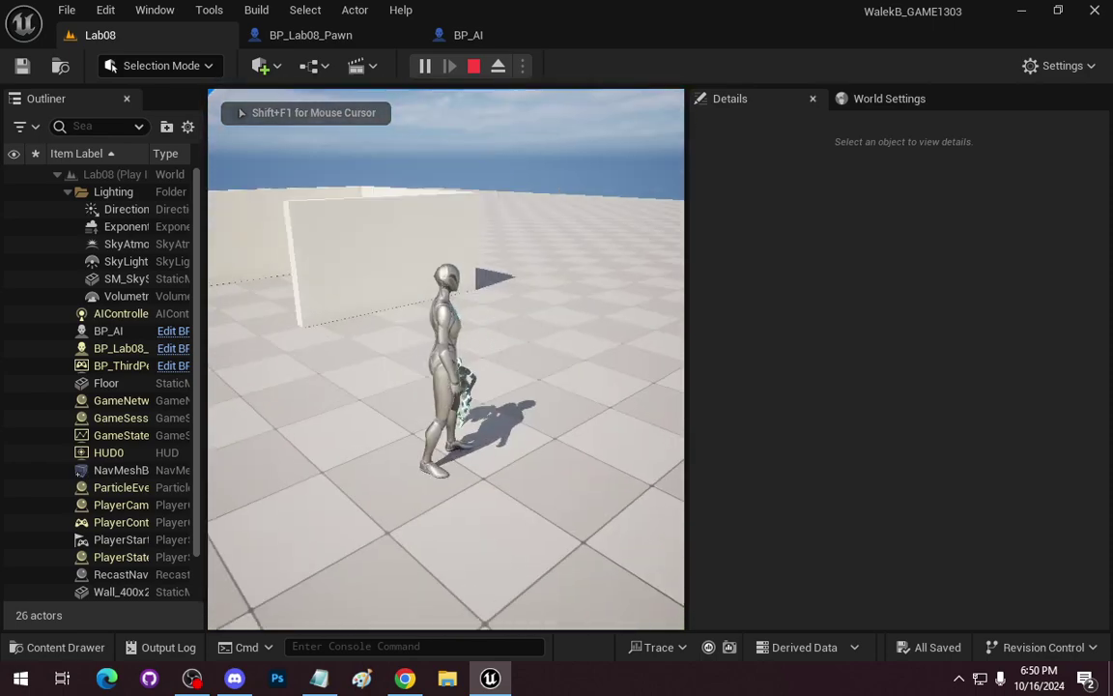
pyautogui.press('w')
pyautogui.press('a')
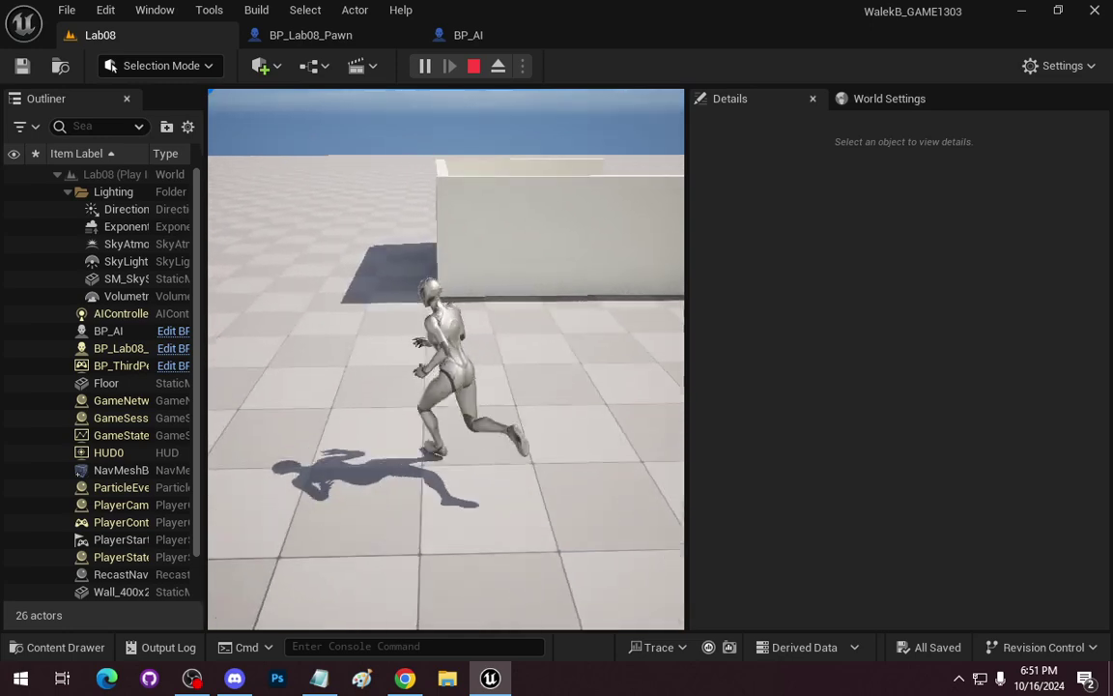
pyautogui.press('d')
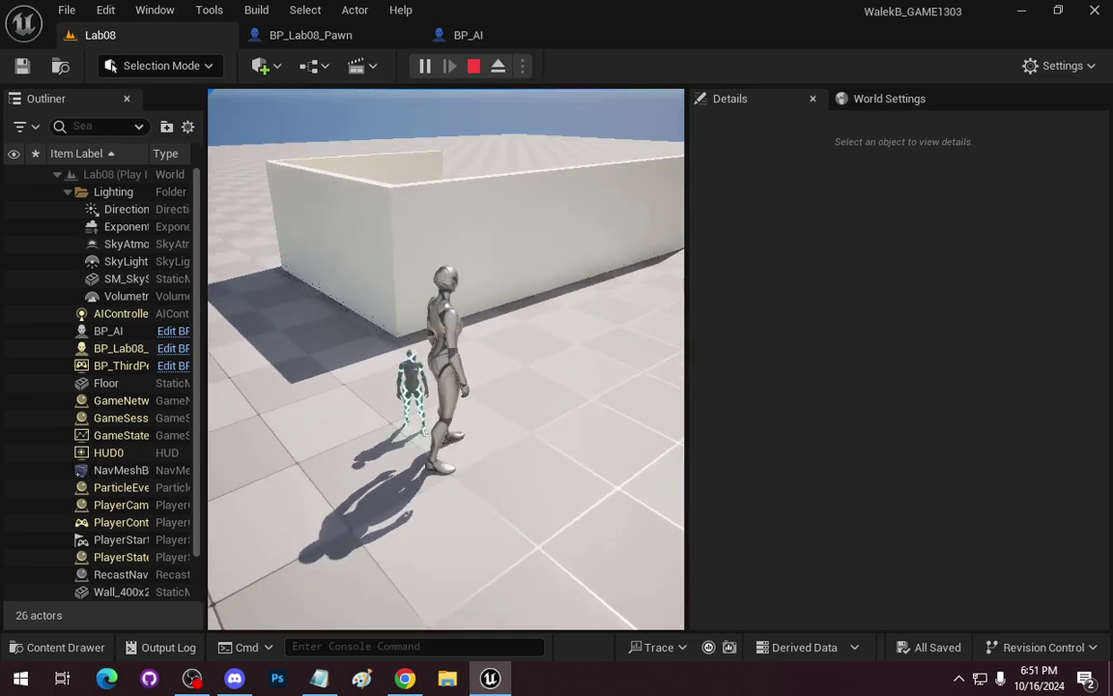
pyautogui.press('d')
pyautogui.press('s')
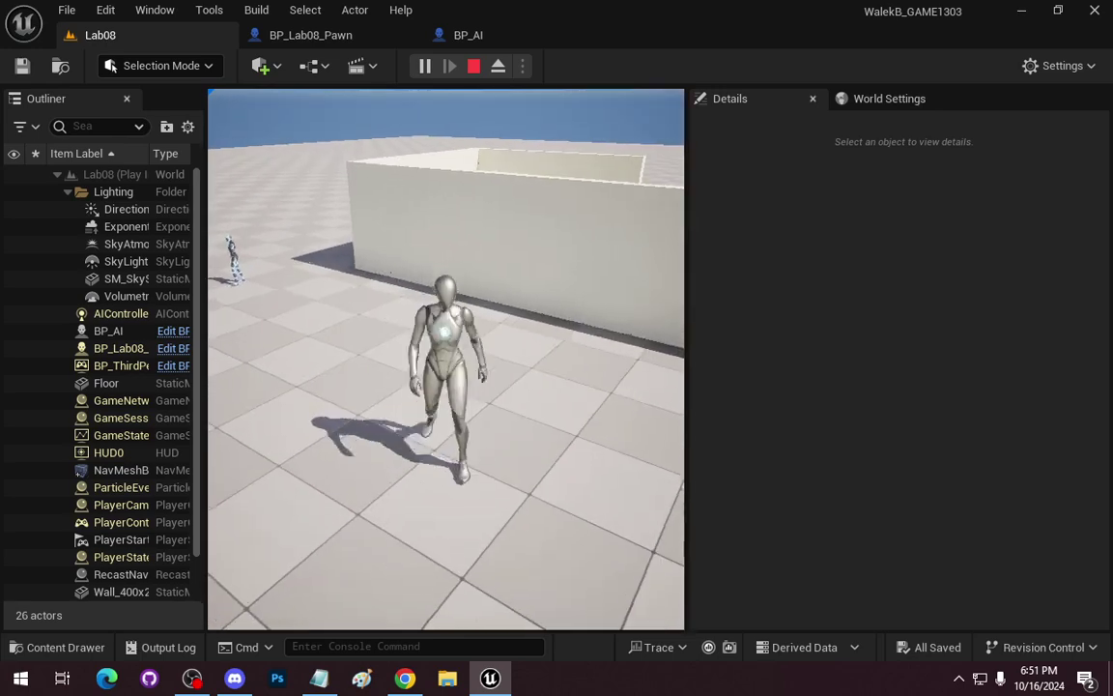
pyautogui.press('Escape')
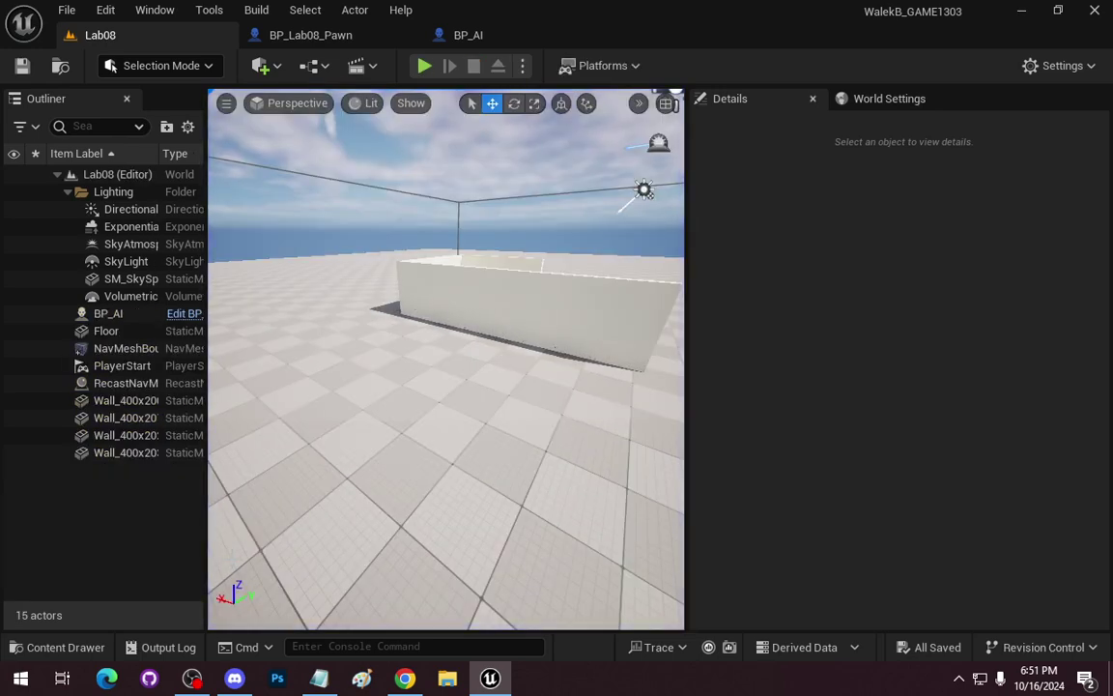